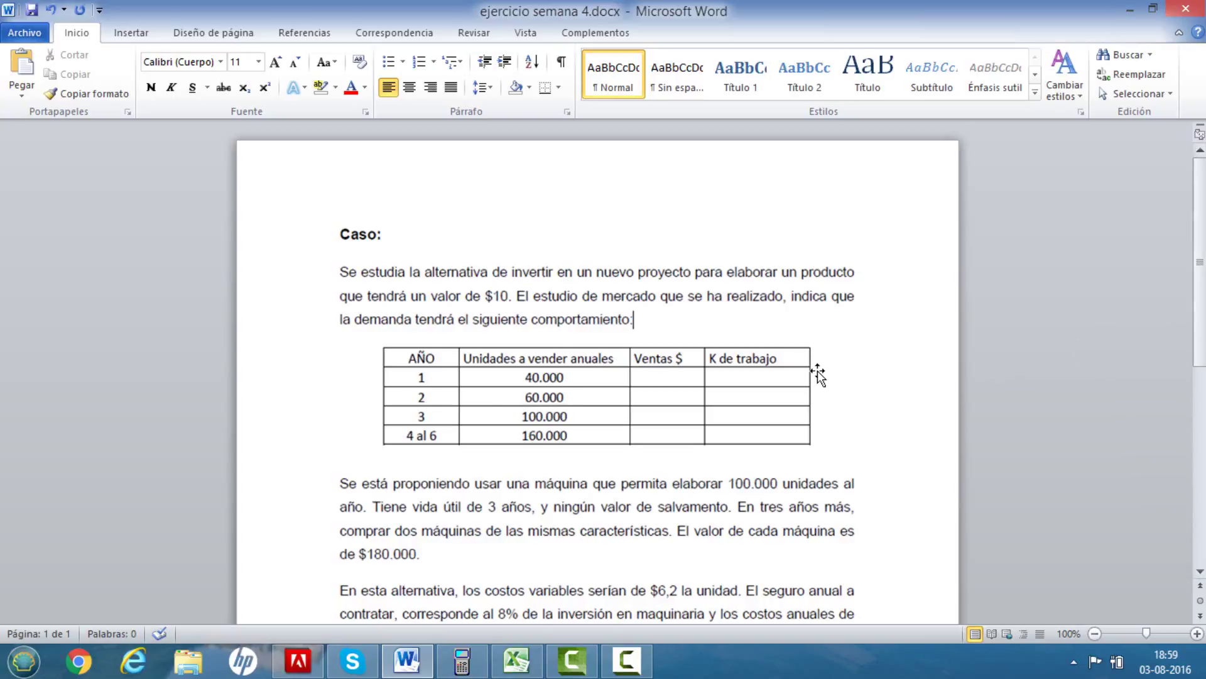
# Read the investment case and its questions a) to c), and switch to the Excel workbook Desarrollo ejercicio semana 4.xlsx.
pyautogui.scroll(-3, 817, 370)
pyautogui.scroll(-1, 817, 370)
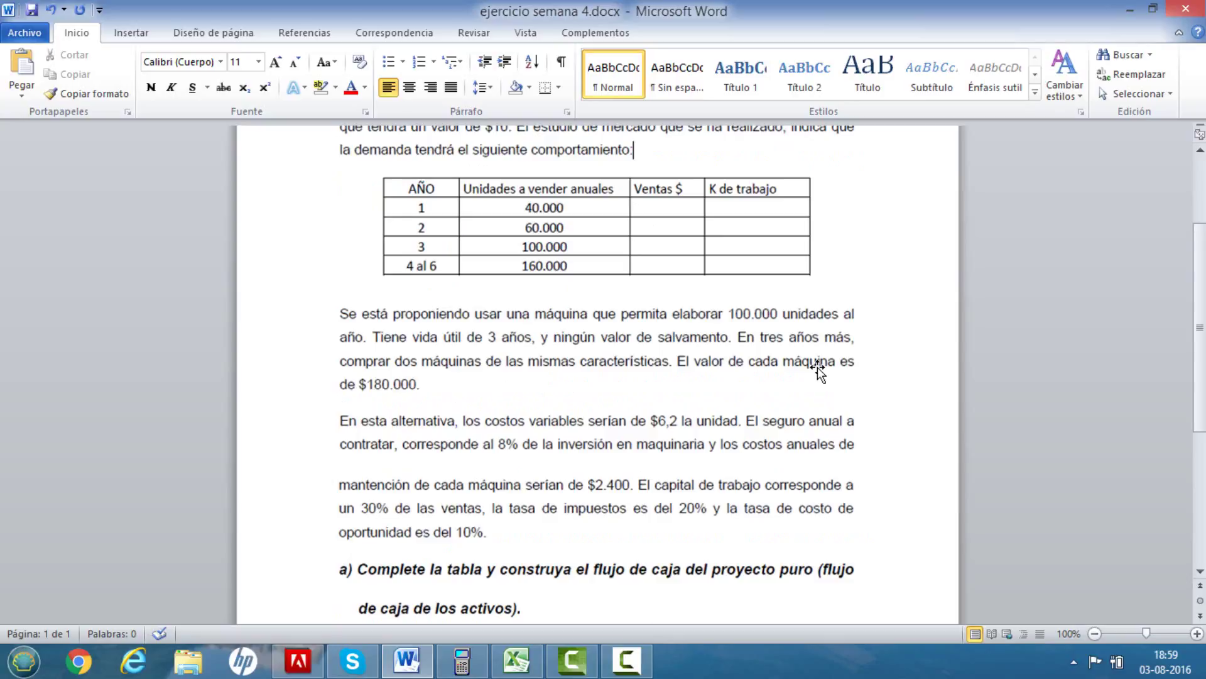
pyautogui.scroll(-1, 816, 366)
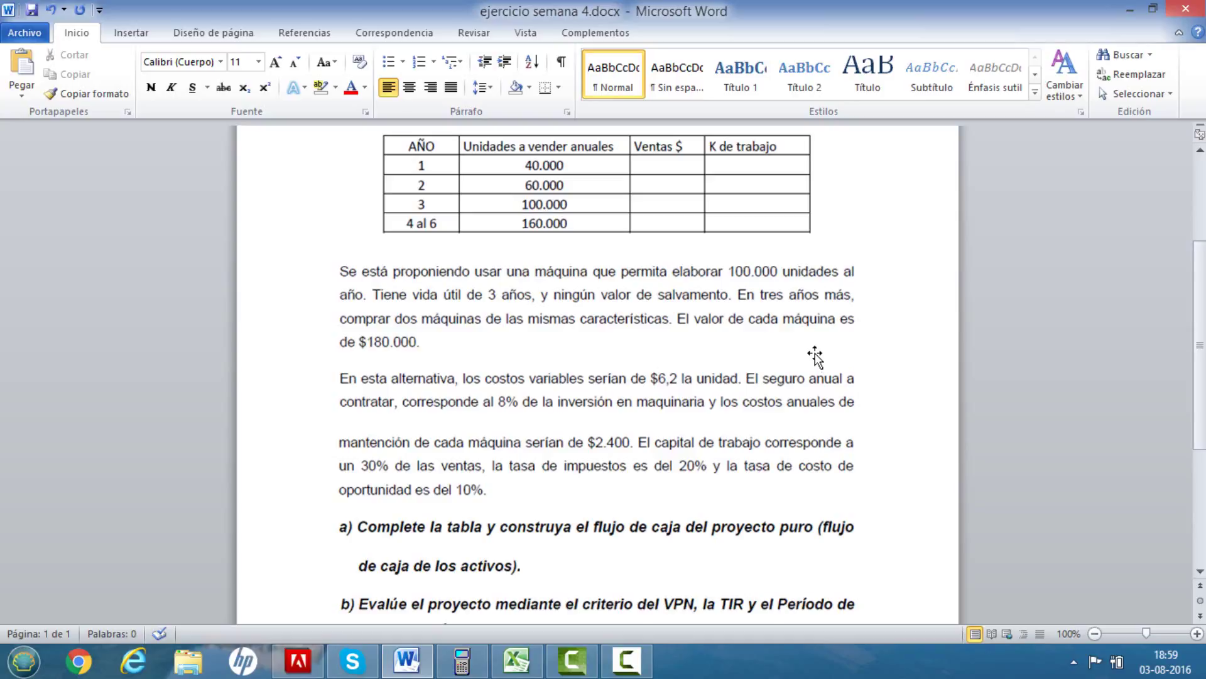
pyautogui.scroll(-4, 815, 356)
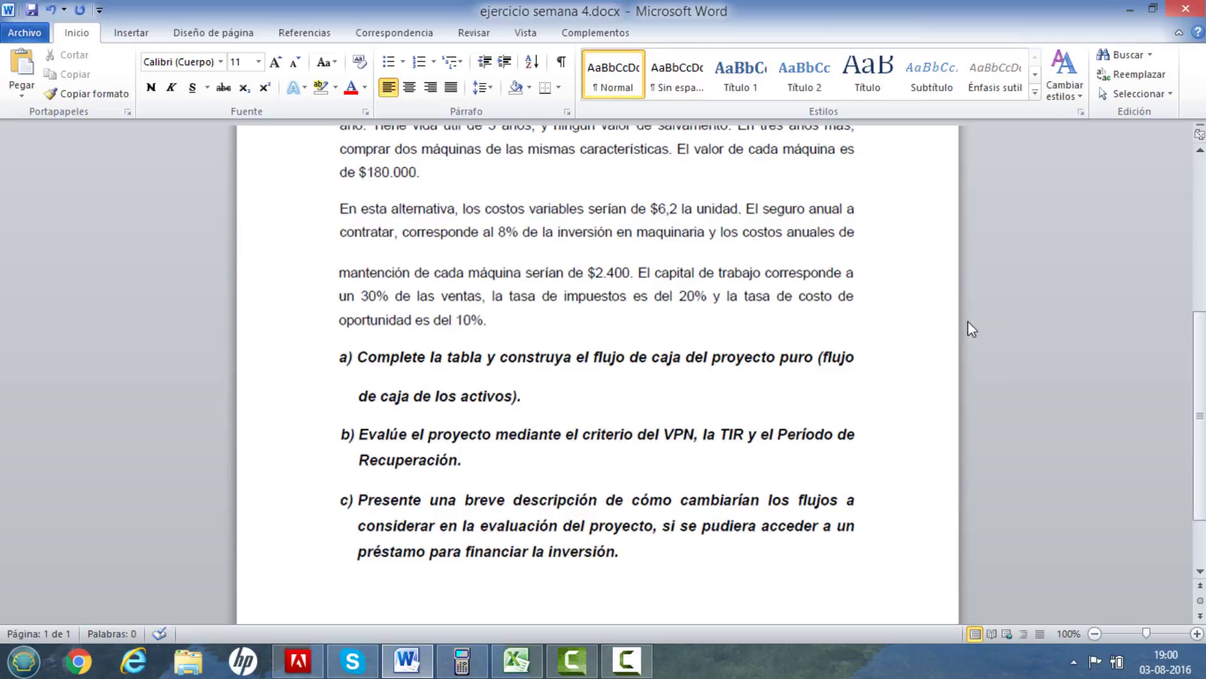
pyautogui.moveTo(521, 670)
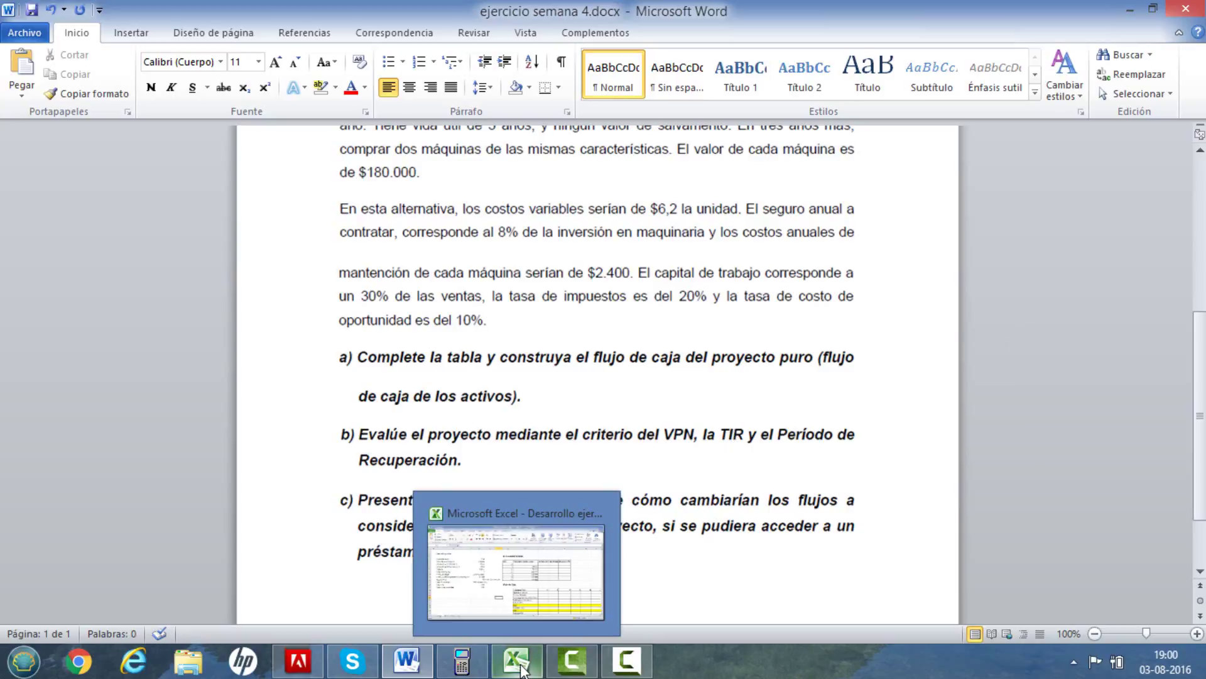
pyautogui.click(473, 605)
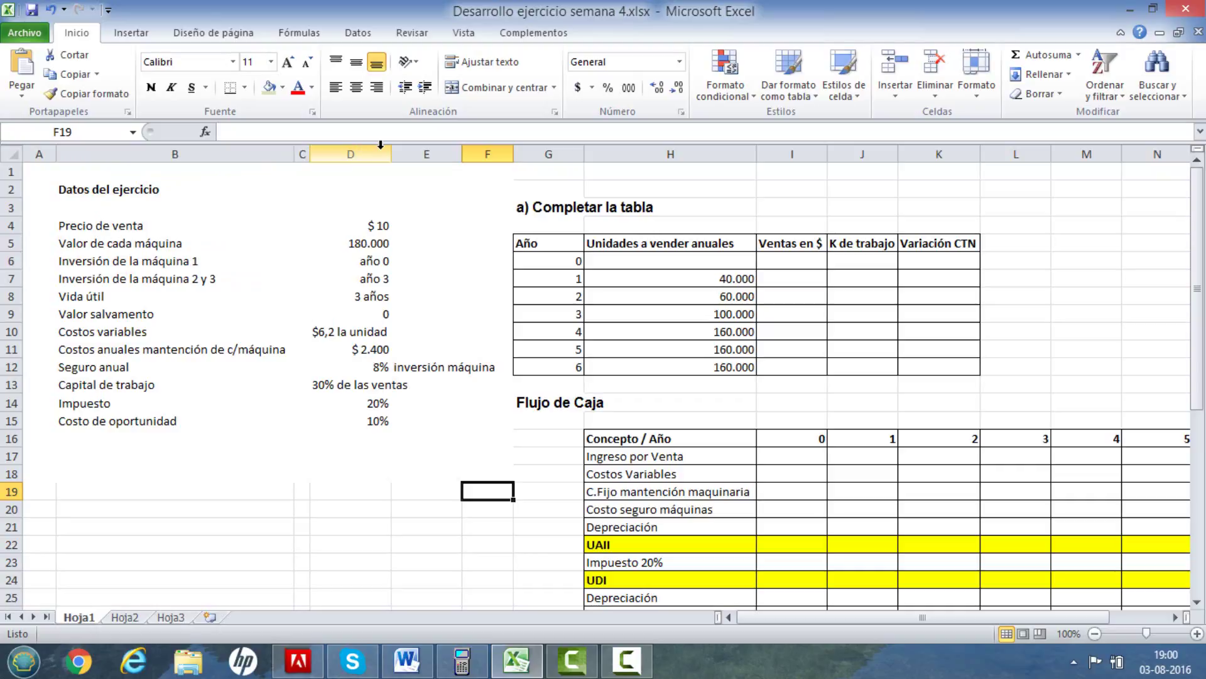
# Review the exercise data from Precio de venta to Costo de oportunidad, and years 4 to 6 of the units table.
pyautogui.click(183, 231)
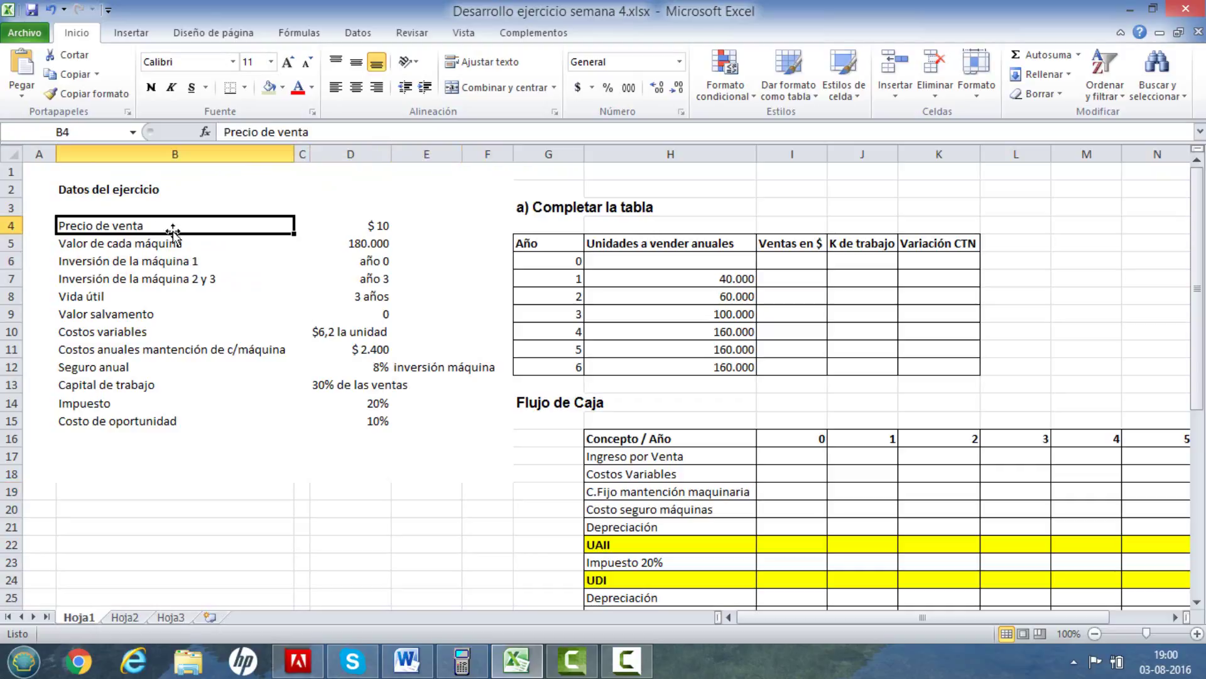
pyautogui.click(353, 231)
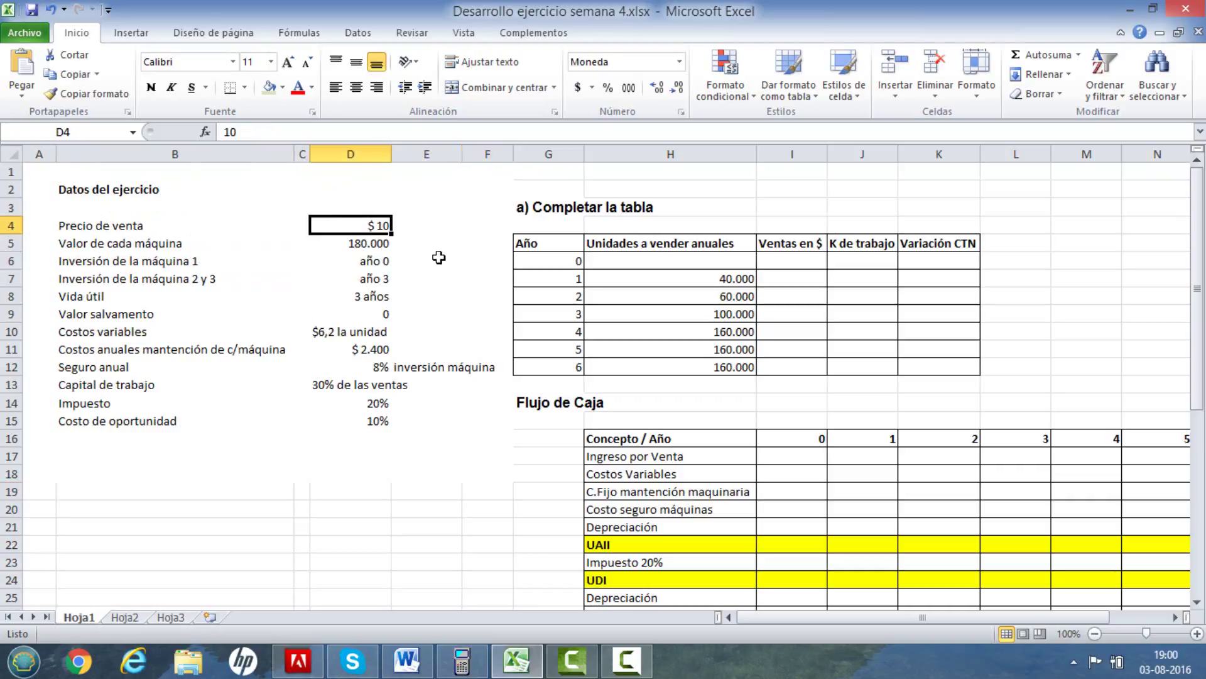
pyautogui.click(380, 247)
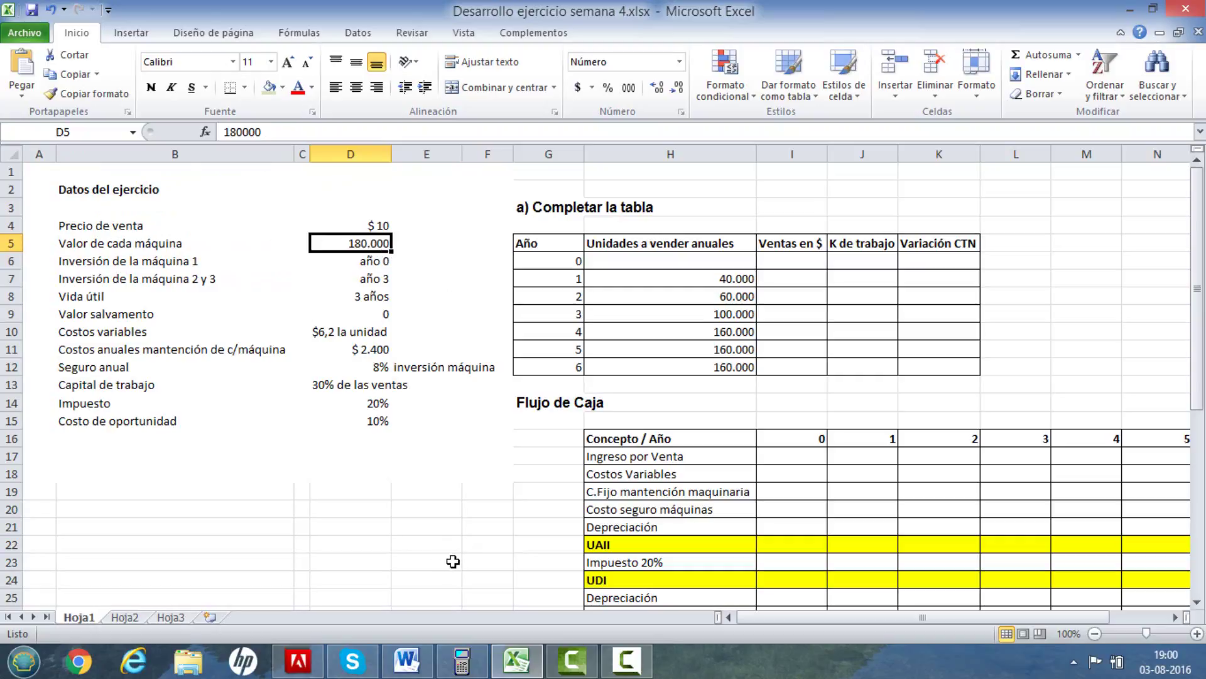
pyautogui.press('Down')
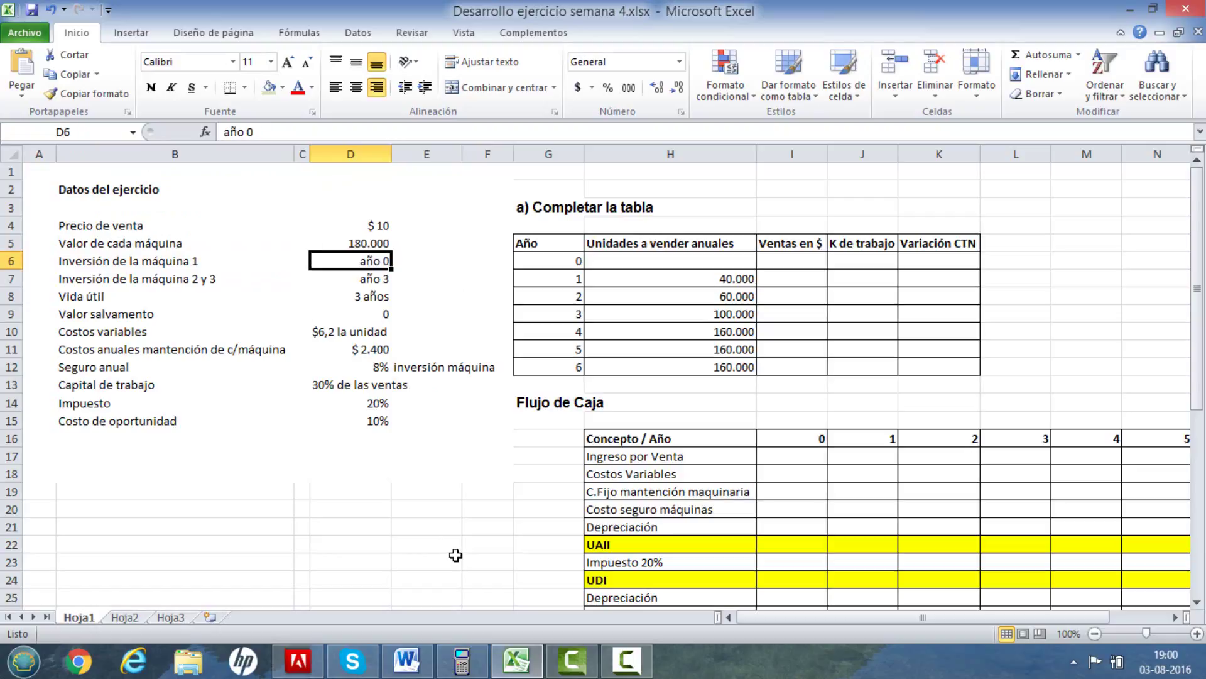
pyautogui.press('Down')
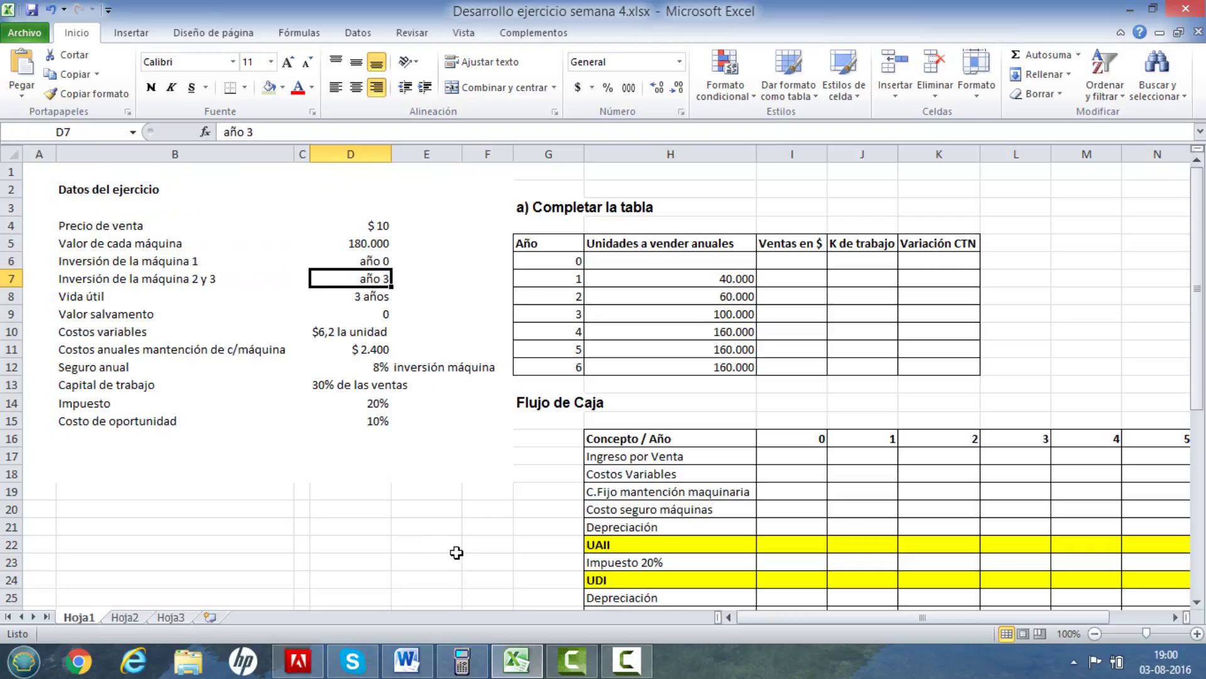
pyautogui.press('Down')
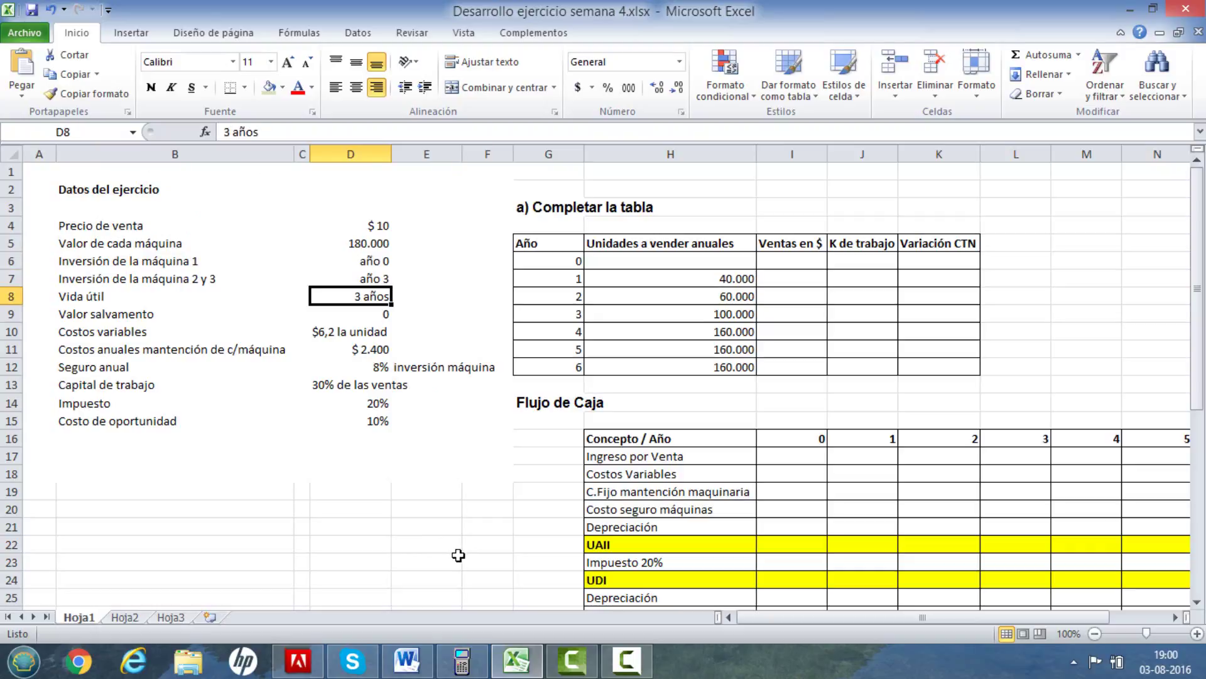
pyautogui.press('Down')
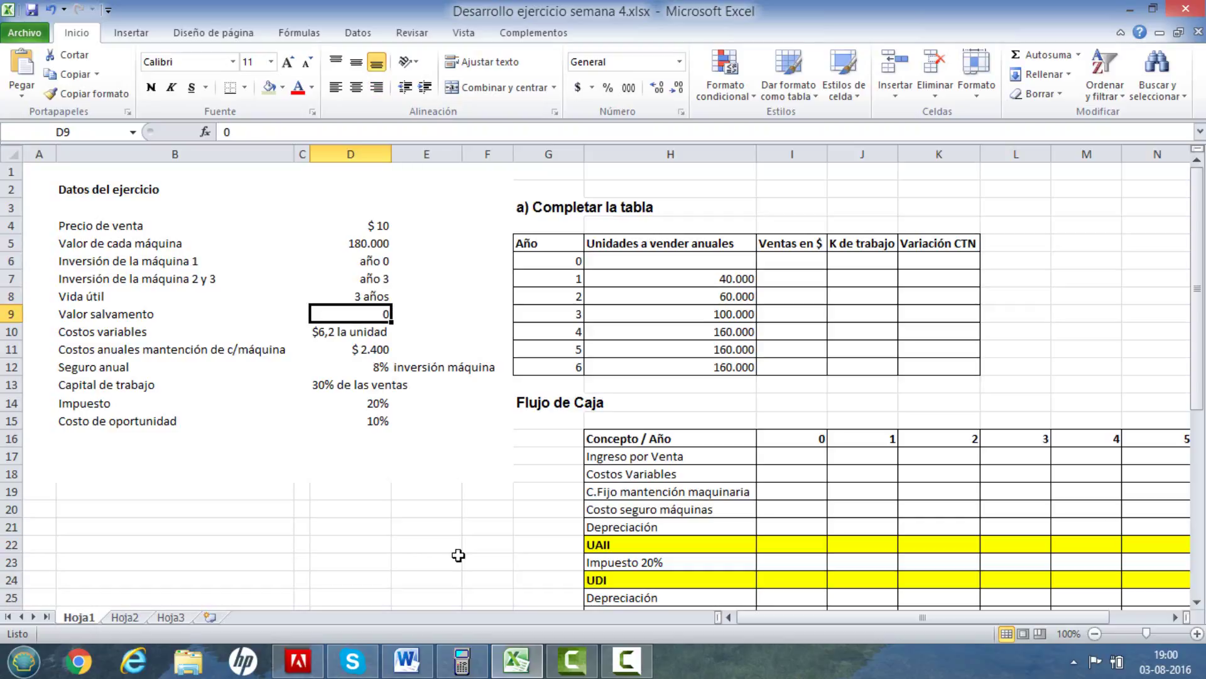
pyautogui.press('Down')
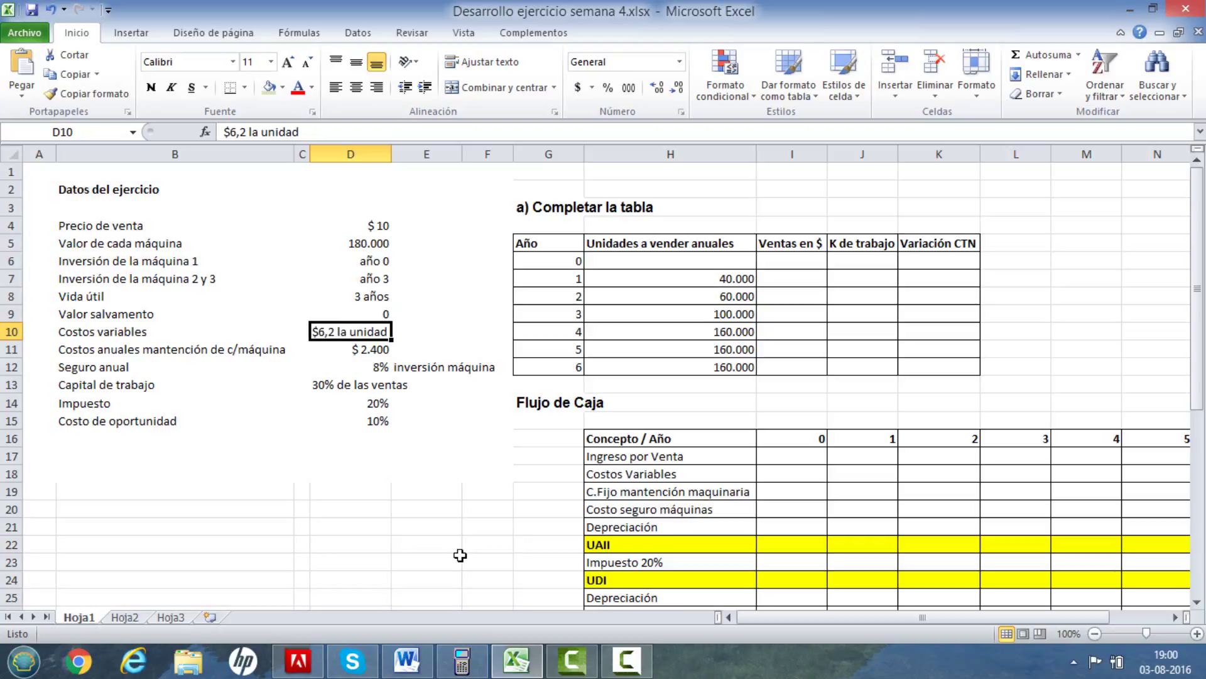
pyautogui.press('Down')
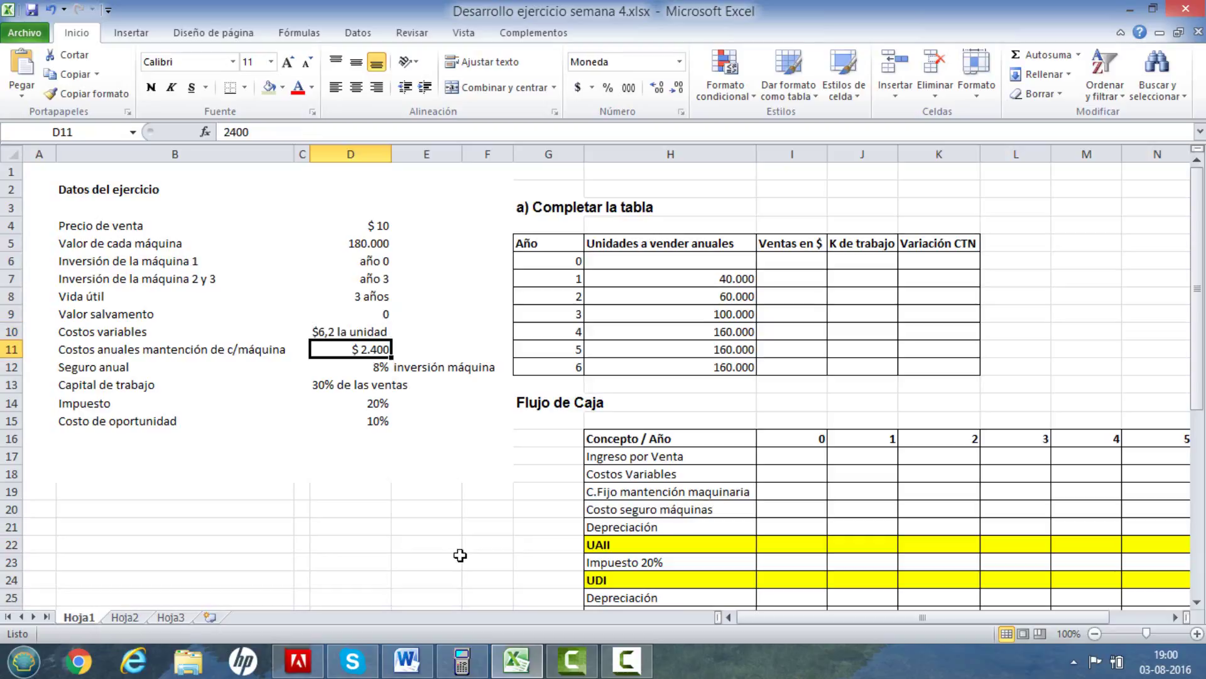
pyautogui.press('Down')
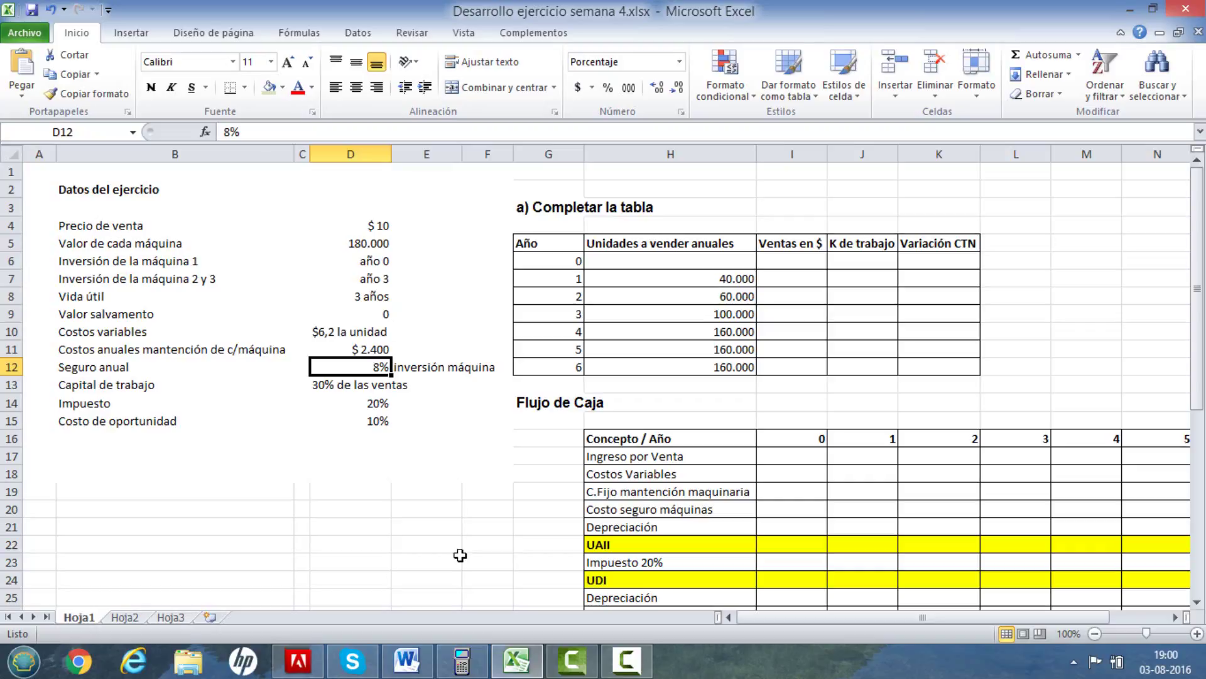
pyautogui.press('Down')
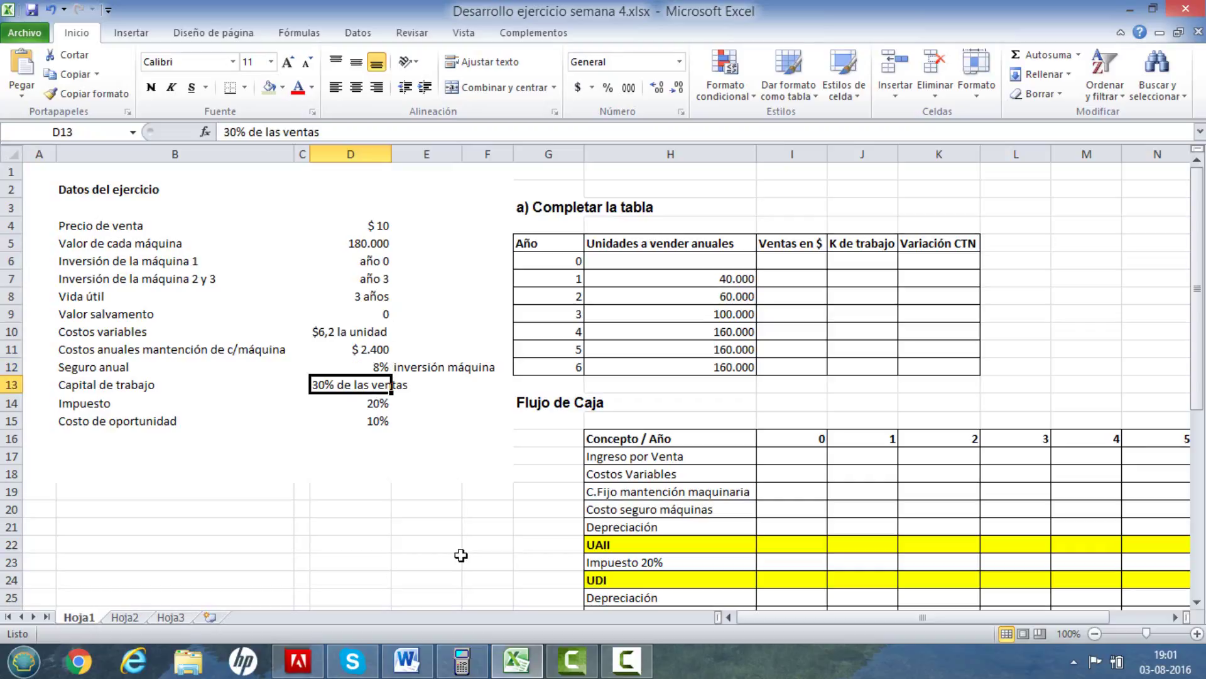
pyautogui.press('Down')
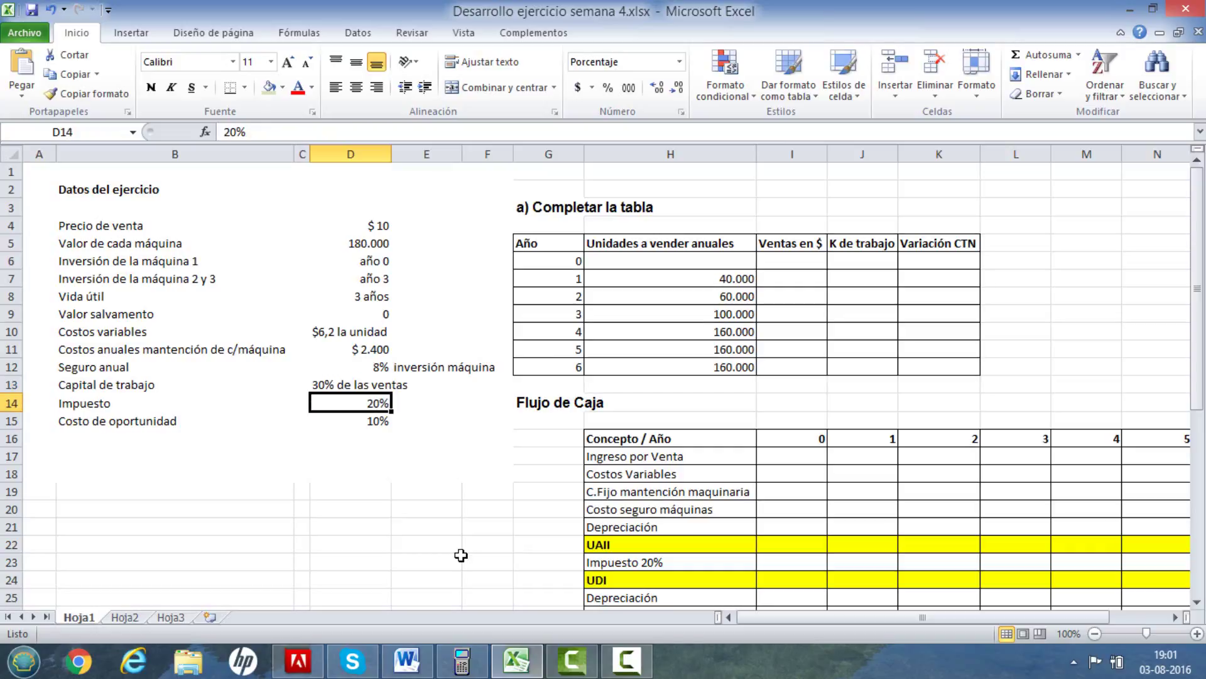
pyautogui.press('Down')
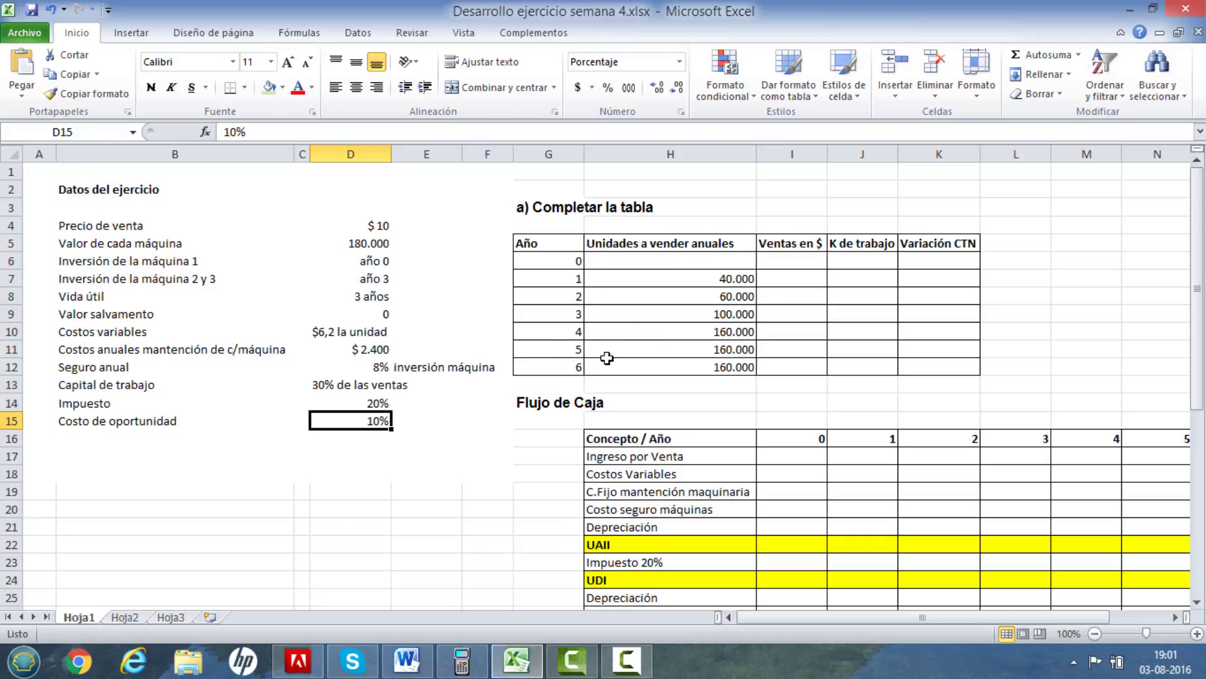
pyautogui.moveTo(564, 331); pyautogui.dragTo(565, 350)
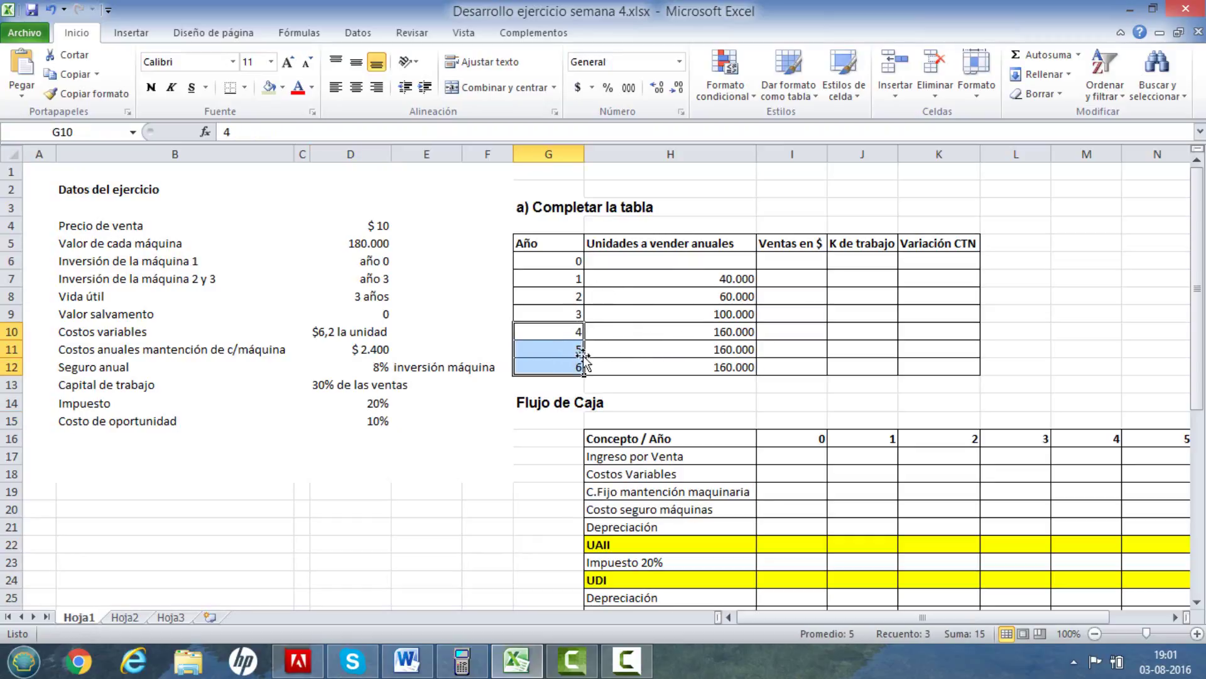
# Calculate the year 1 sales in cell I7 with the formula =H7*10.
pyautogui.click(779, 279)
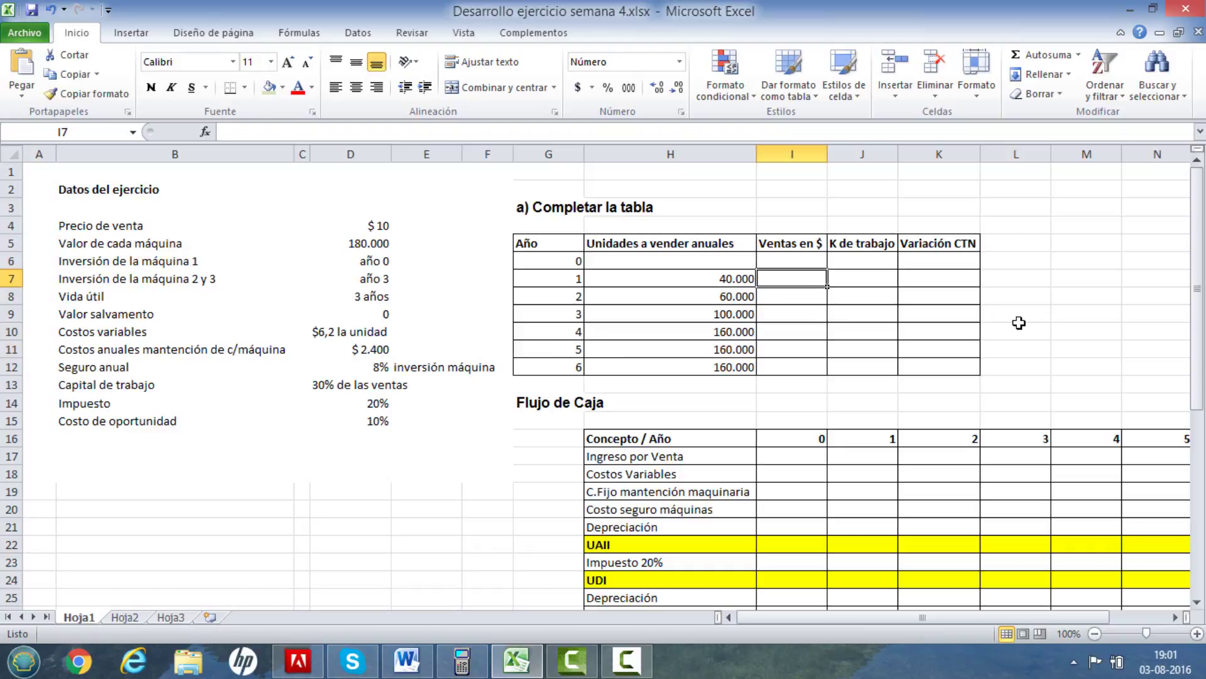
pyautogui.write('=')
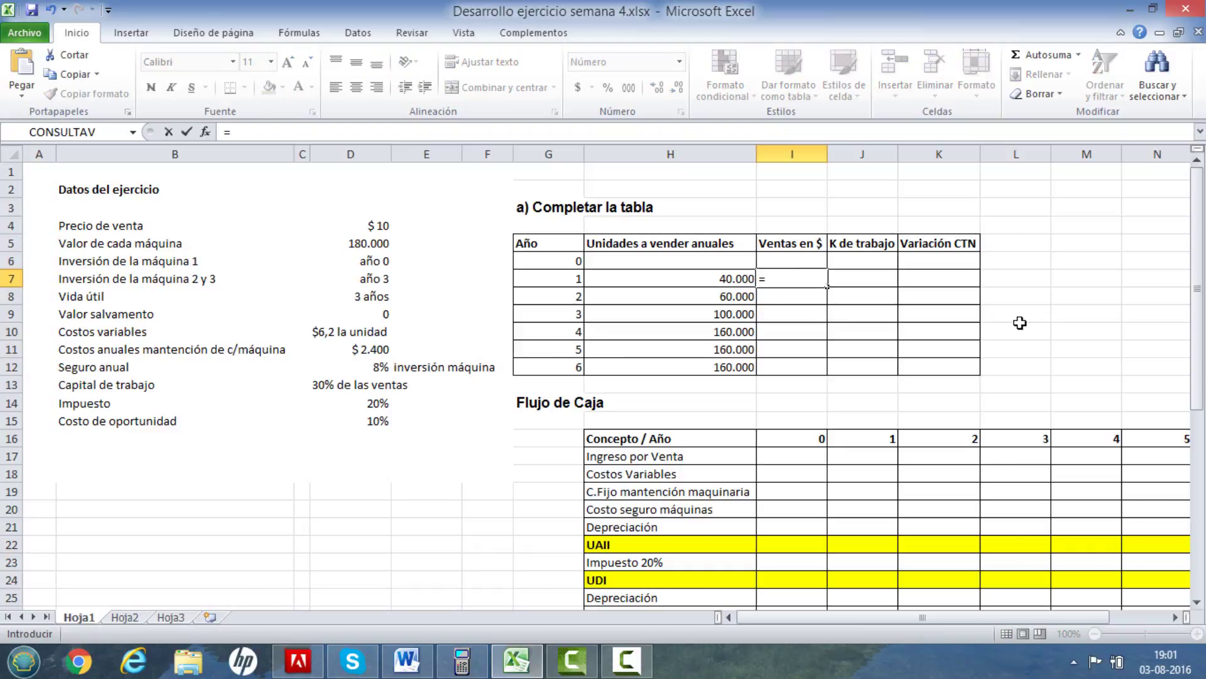
pyautogui.click(753, 278)
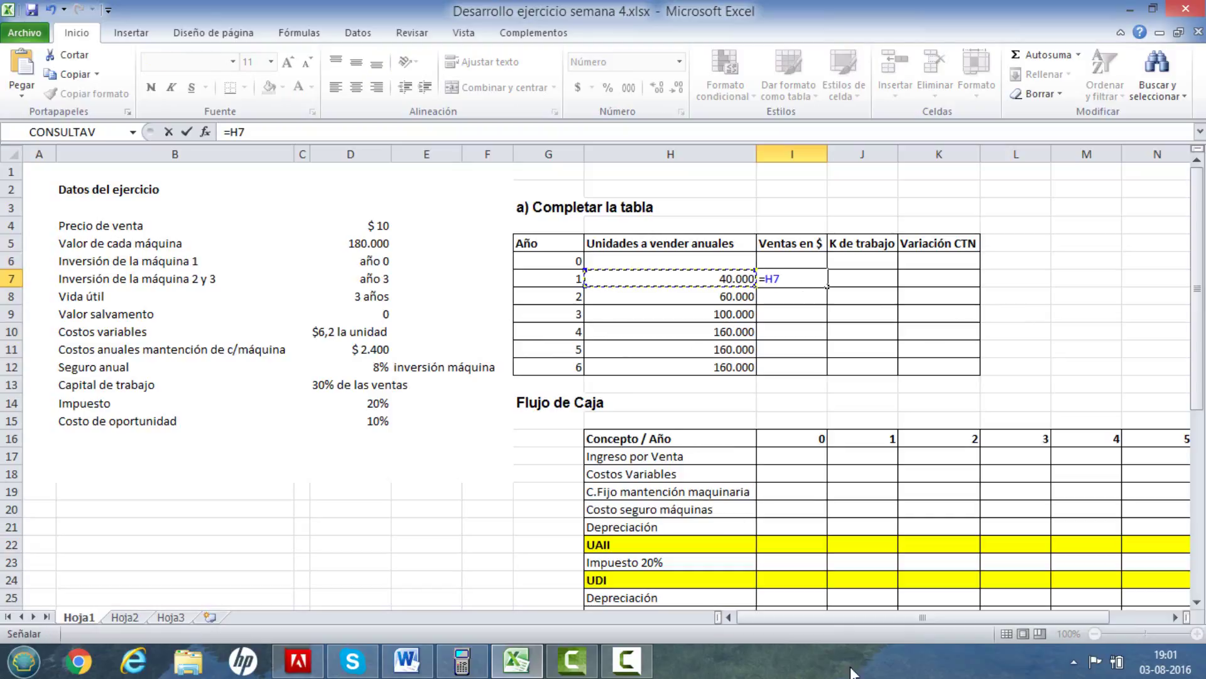
pyautogui.write('*10')
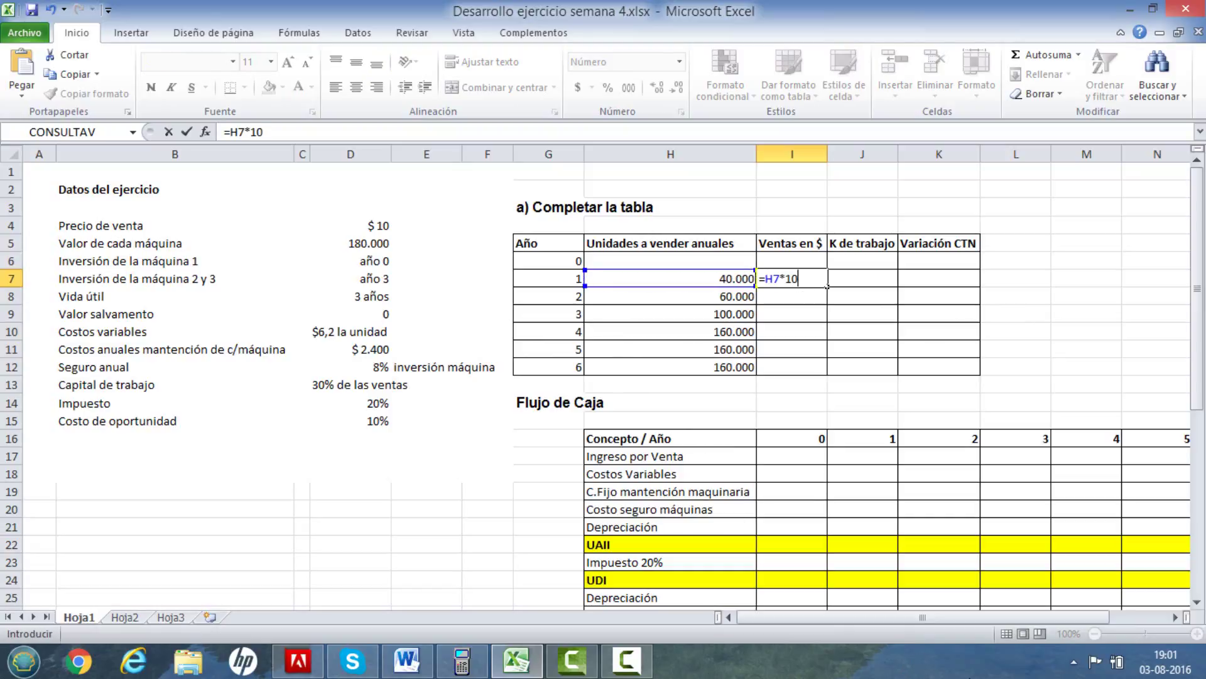
pyautogui.press('Return')
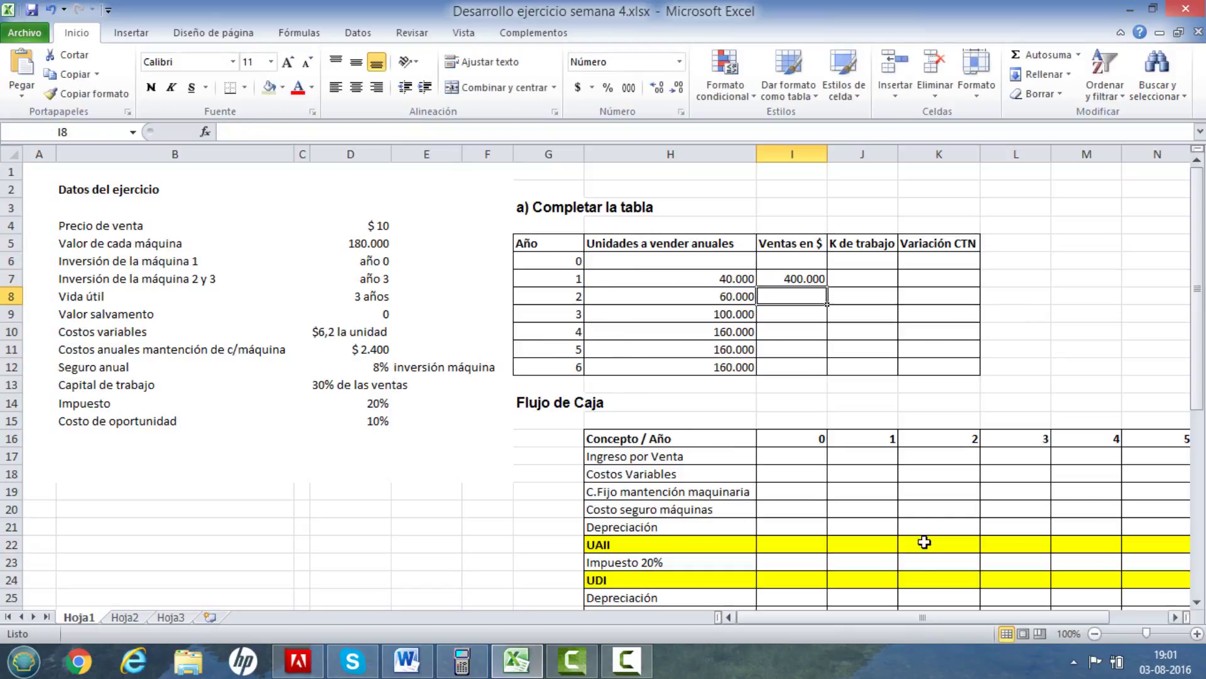
# Fill the year 1 sales formula down the Ventas en $ column through year 6 (I12).
pyautogui.click(774, 279)
pyautogui.moveTo(831, 289); pyautogui.dragTo(822, 375)
pyautogui.click(988, 379)
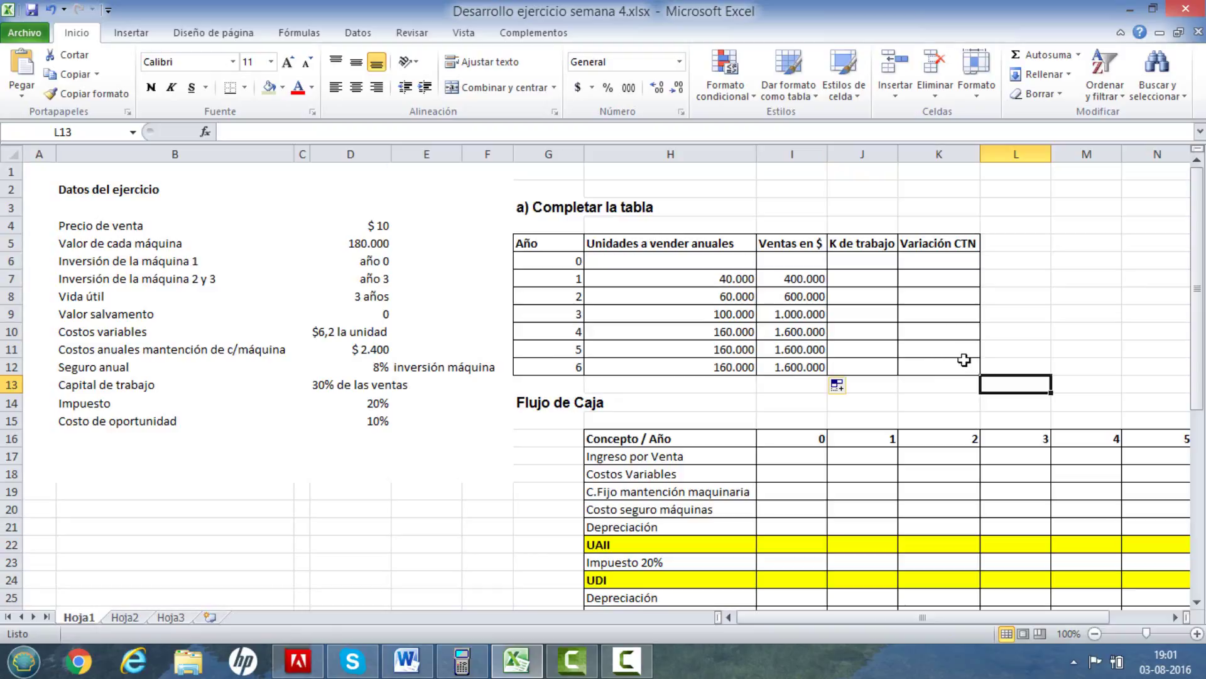
# Calculate the year 0 working capital in cell J6 as 30% of year 1 sales with =I7*0,3.
pyautogui.click(837, 263)
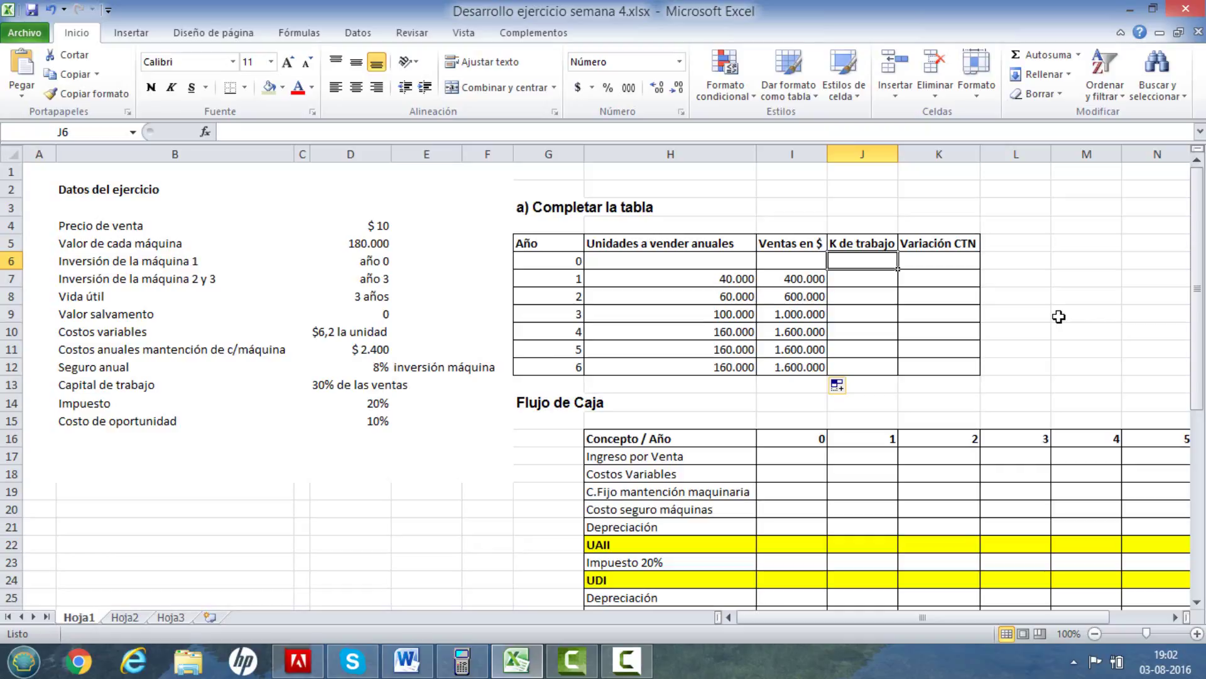
pyautogui.write('=')
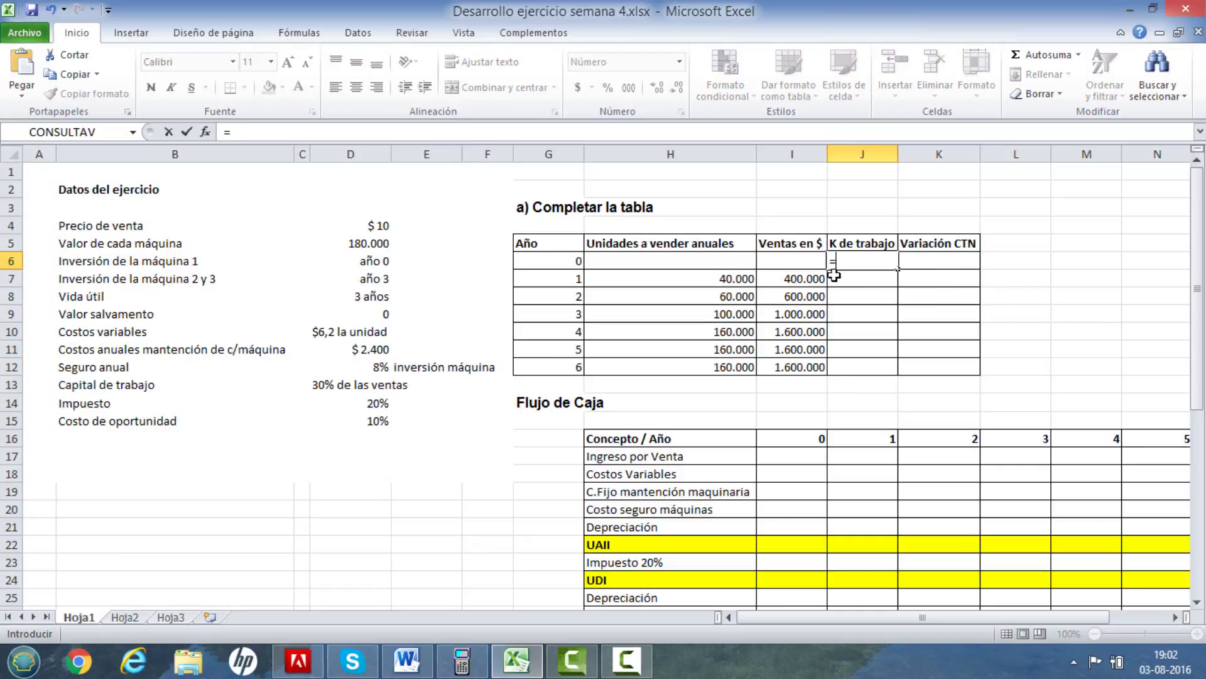
pyautogui.click(808, 278)
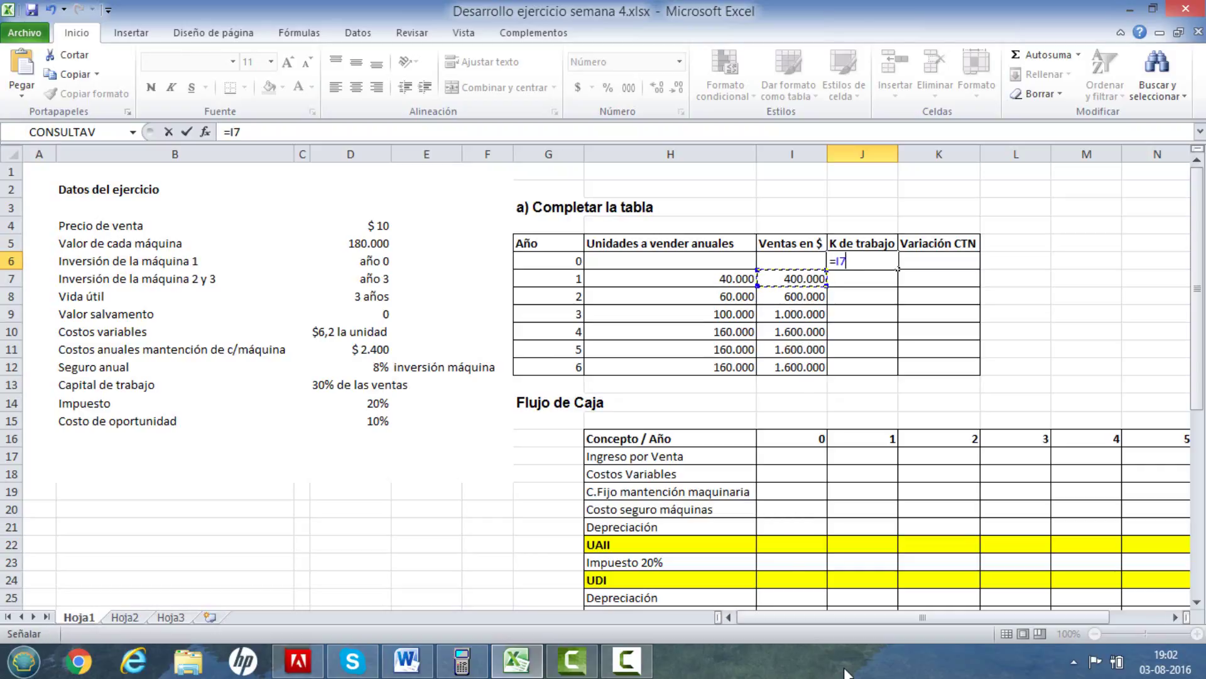
pyautogui.write('*0')
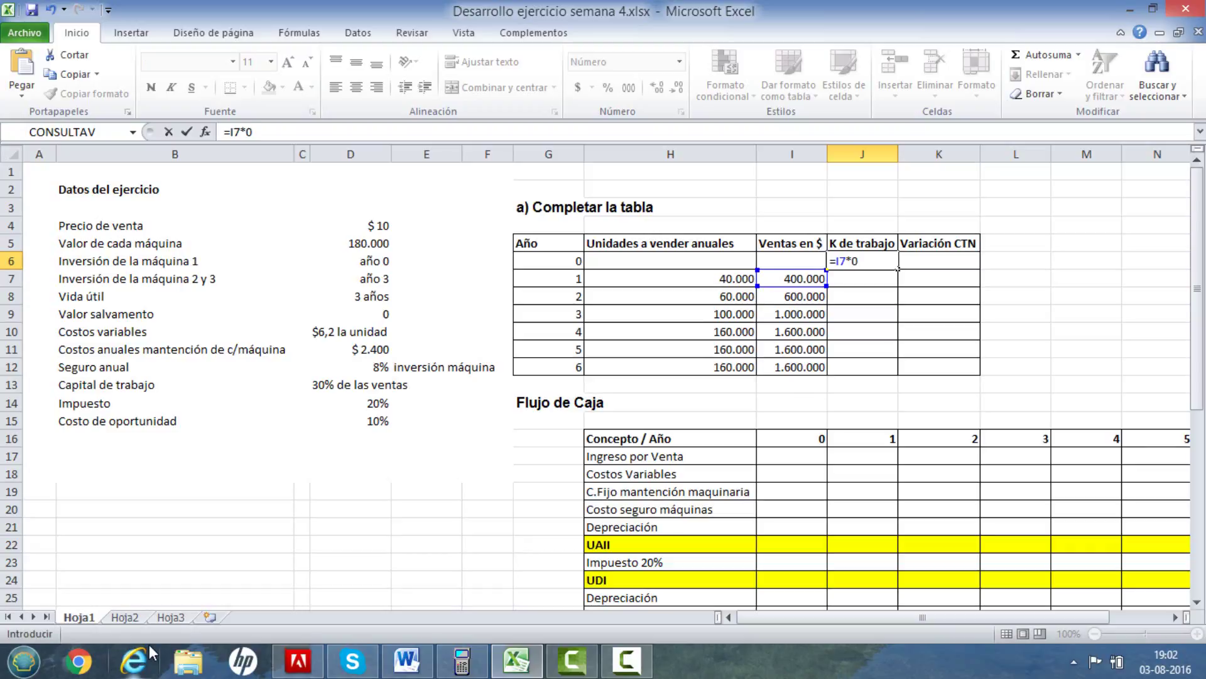
pyautogui.write(',3')
pyautogui.press('Return')
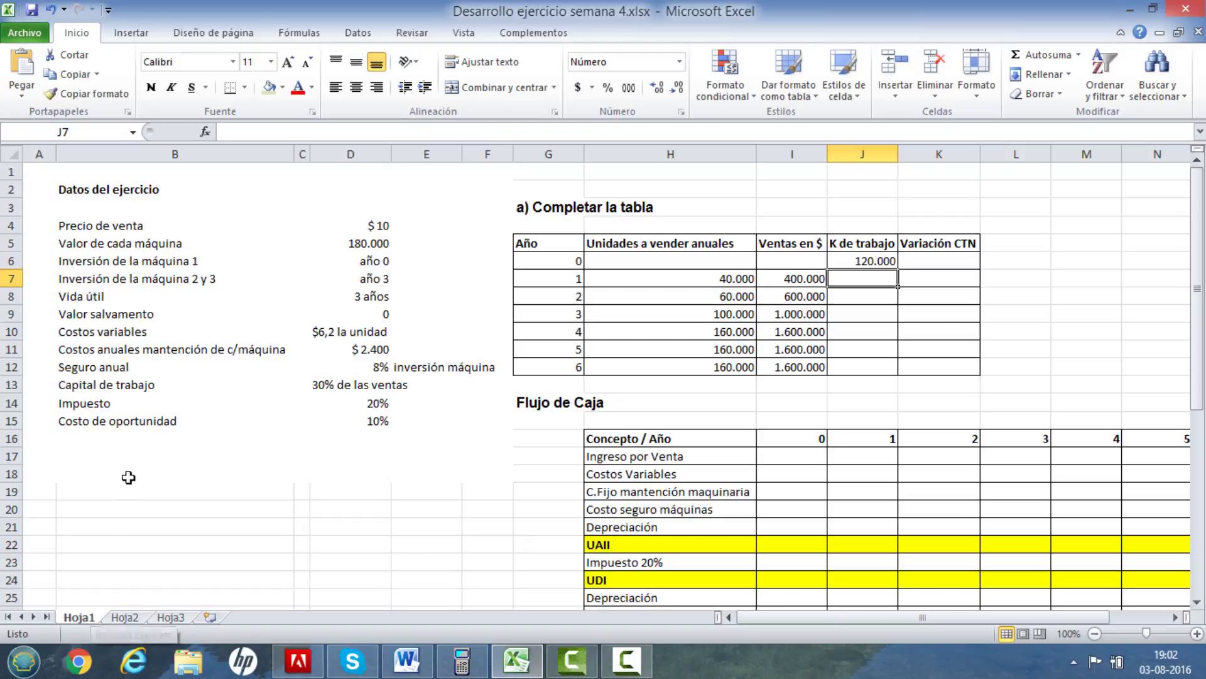
# Make the year 0 working capital in J6 negative by changing its formula to =-(I7*0,3).
pyautogui.click(876, 260)
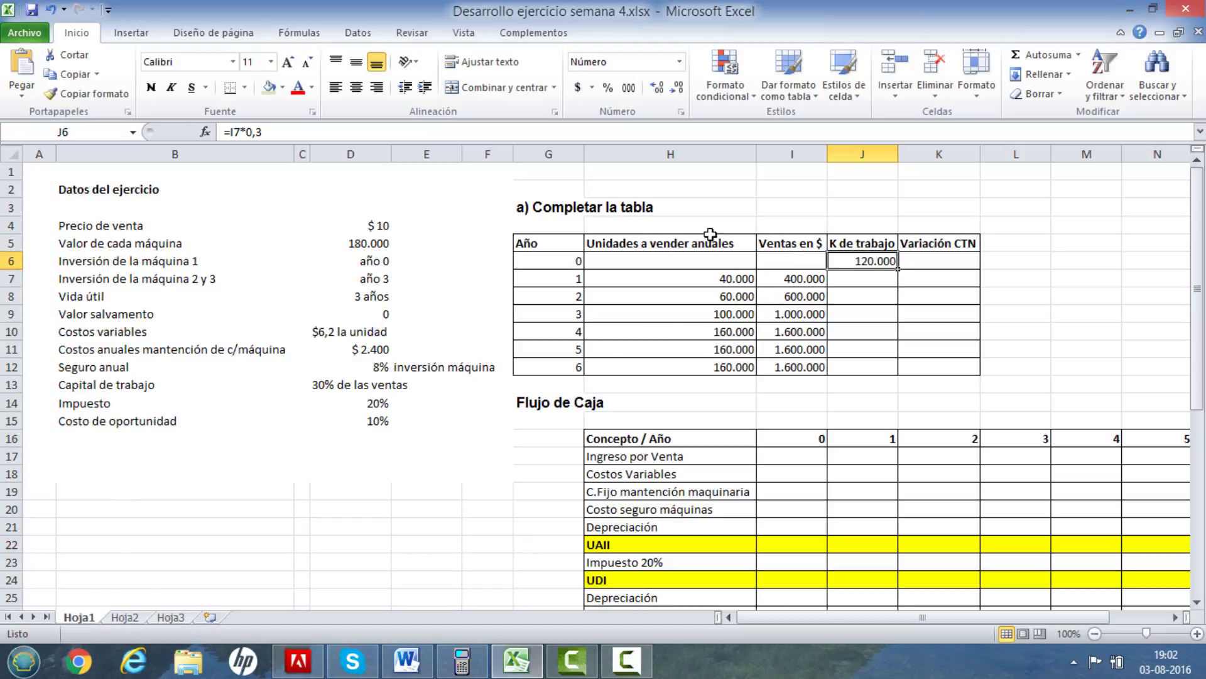
pyautogui.click(226, 132)
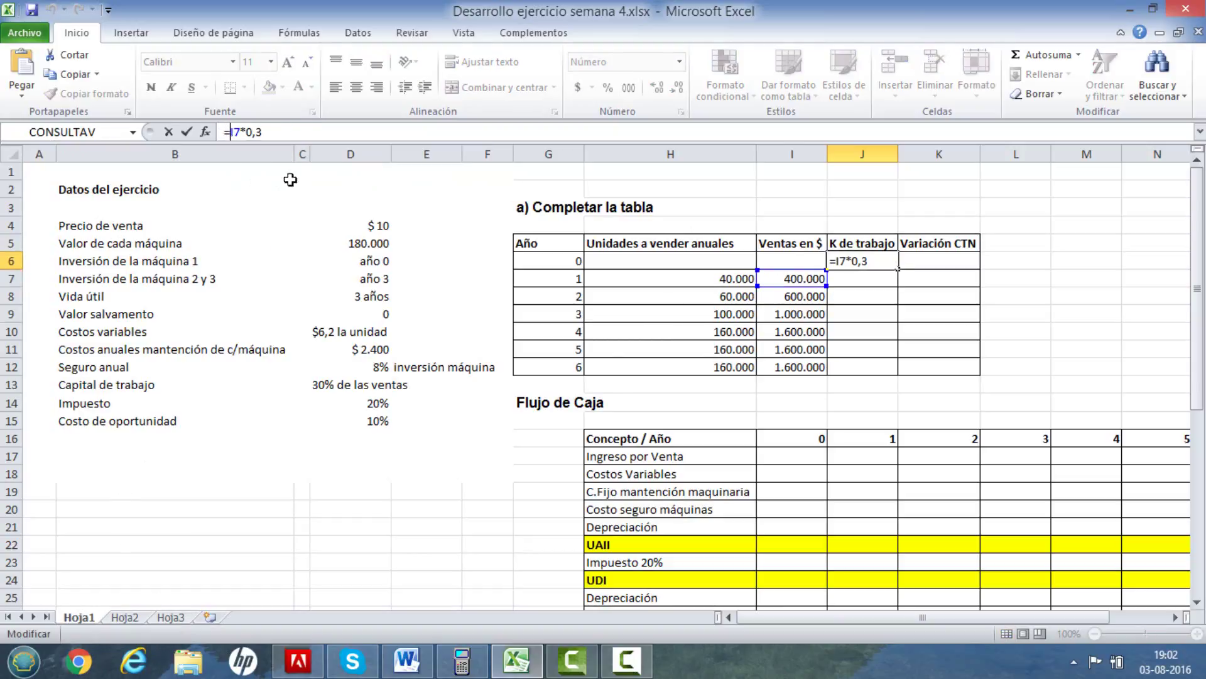
pyautogui.write('-(')
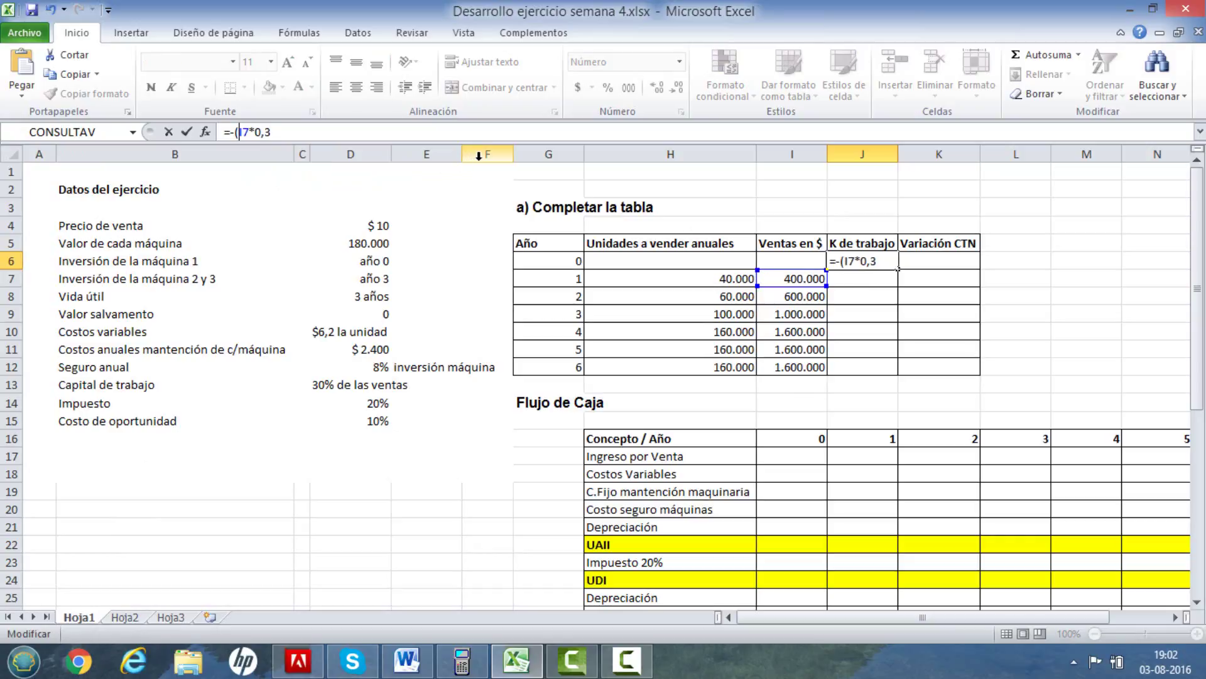
pyautogui.click(275, 131)
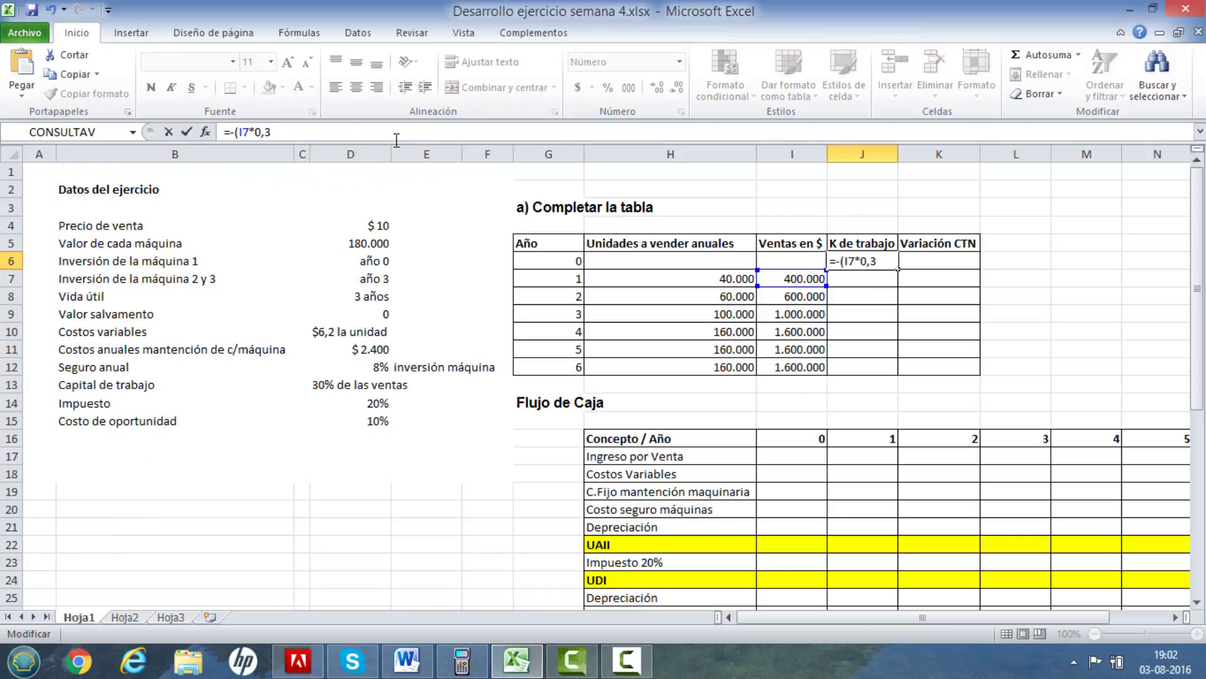
pyautogui.write(')')
pyautogui.press('Return')
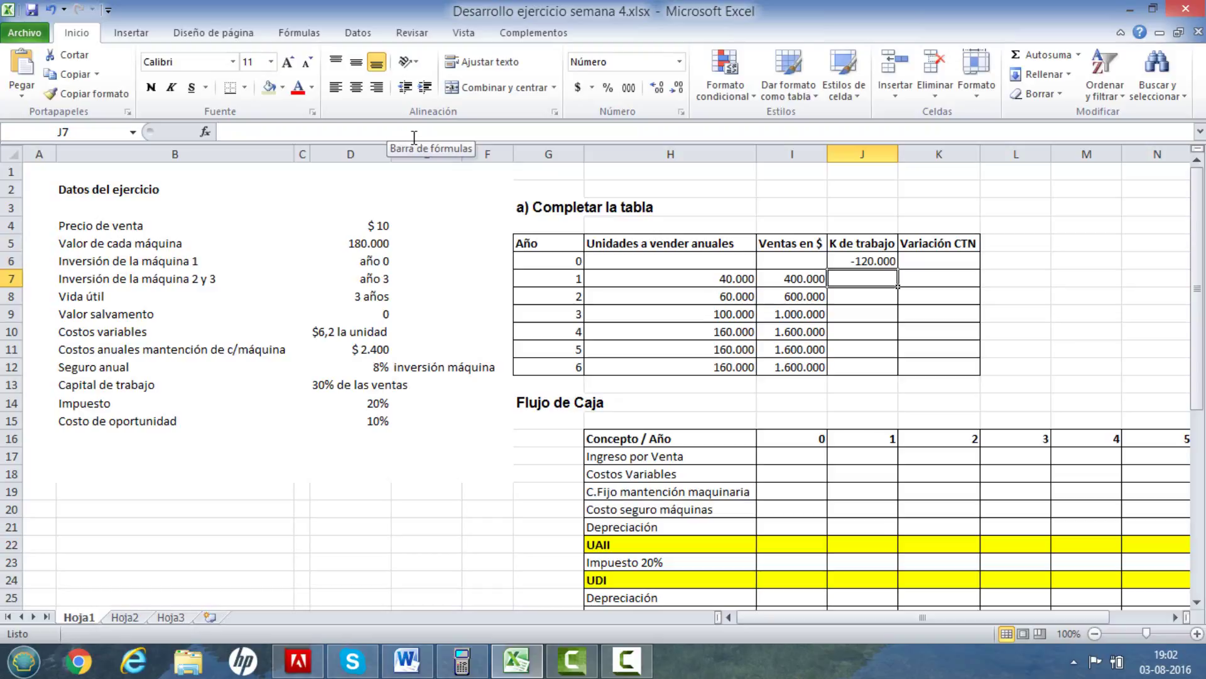
# Calculate the year 1 working capital in cell J7 as negative 30% of year 2 sales with =-(I8*0,3).
pyautogui.write('=')
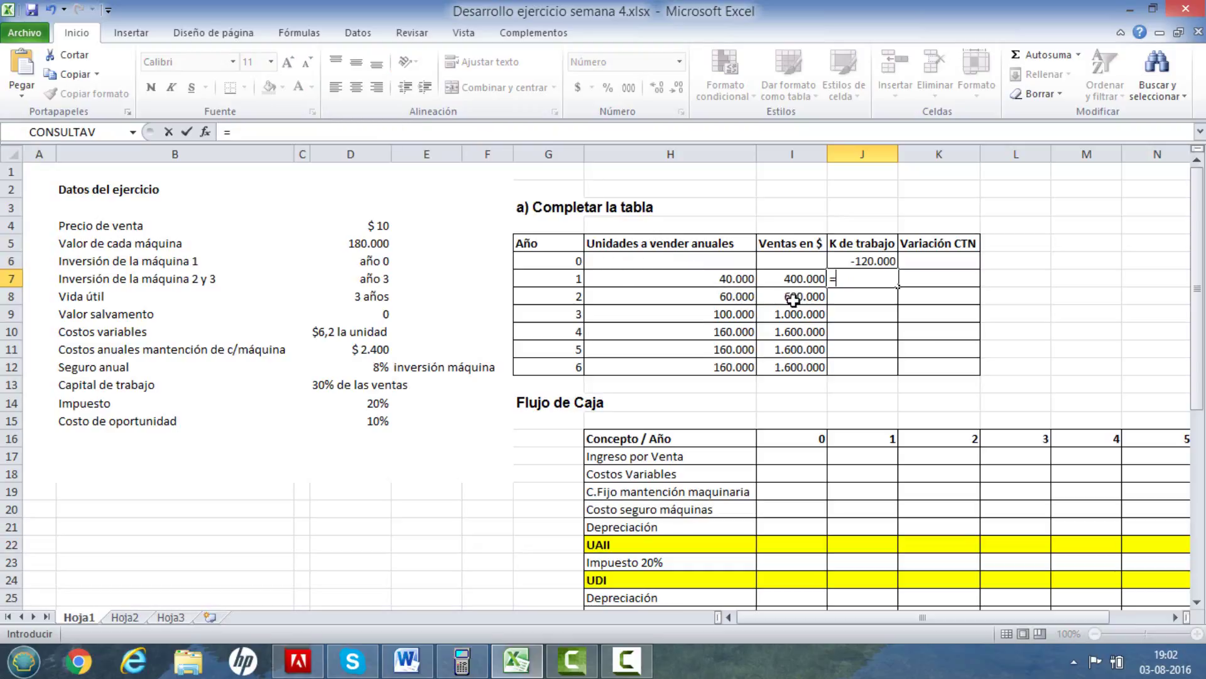
pyautogui.write('-(')
pyautogui.click(799, 297)
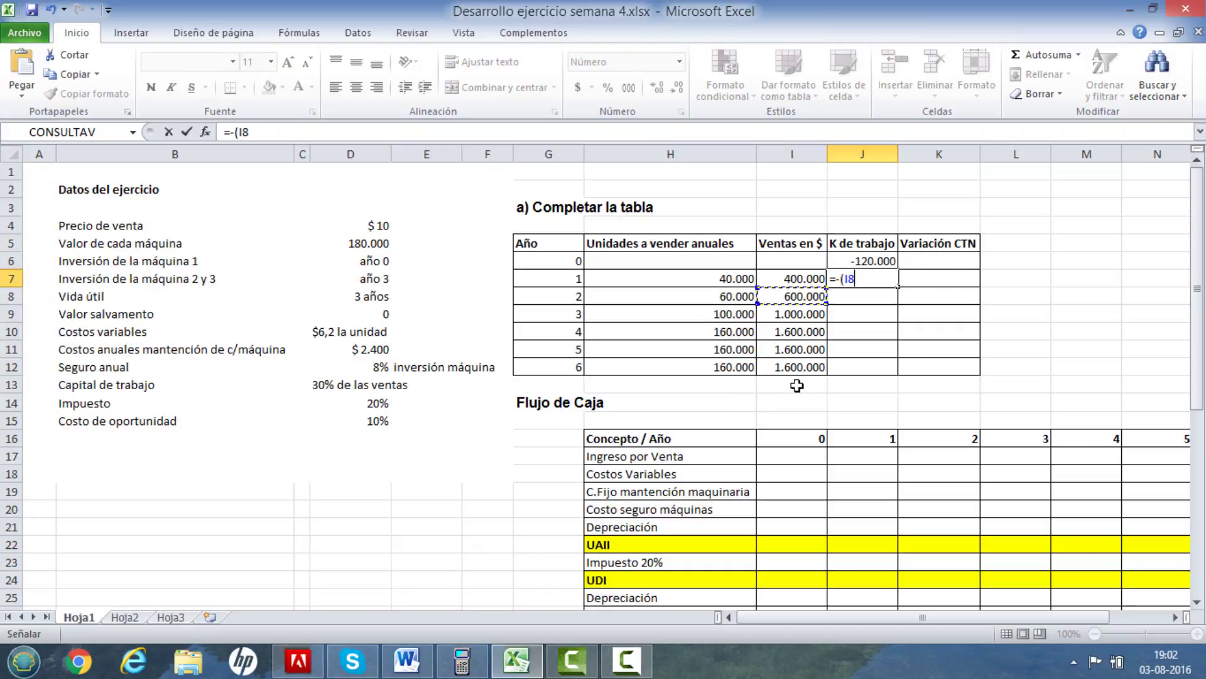
pyautogui.write('*0,3')
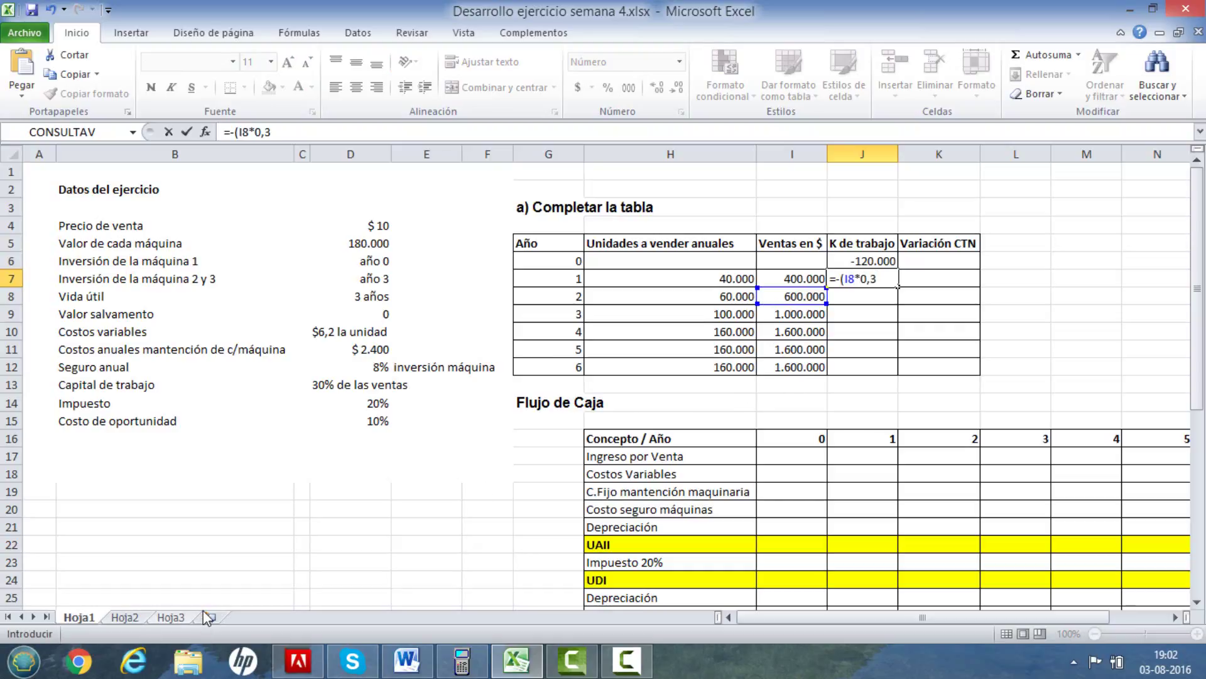
pyautogui.write(')')
pyautogui.press('Return')
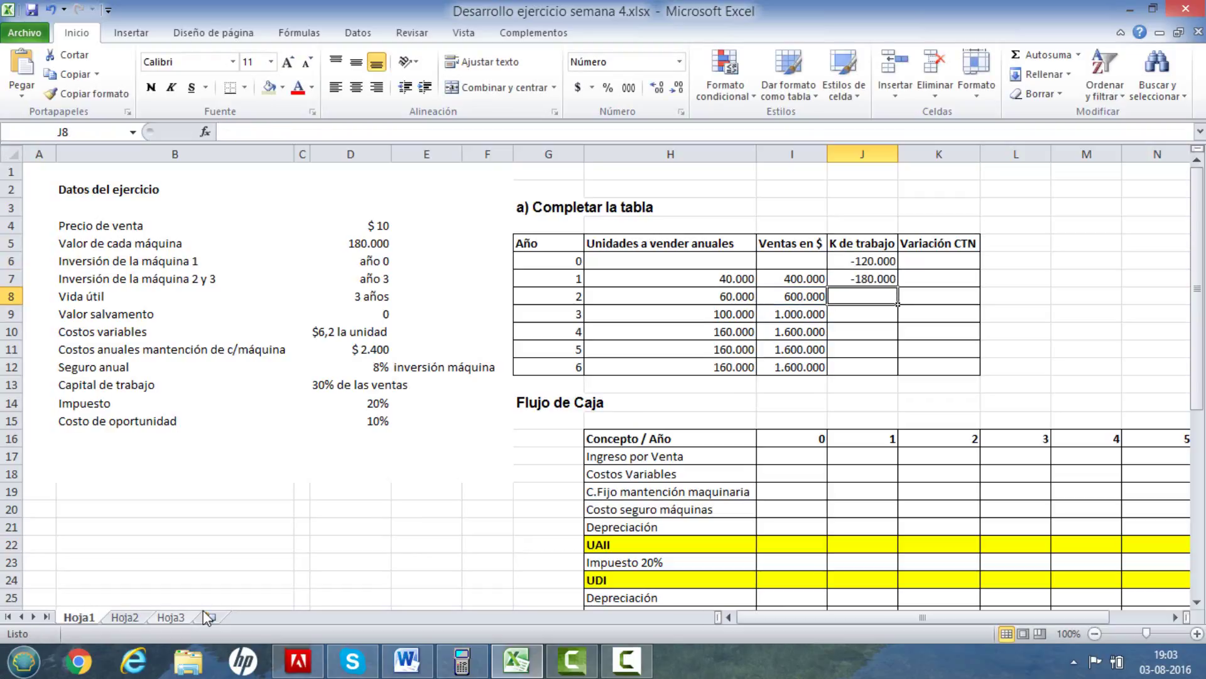
# Calculate the year 2 working capital in cell J8 from year 3 sales with the formula =-(I9*0,3).
pyautogui.write('=')
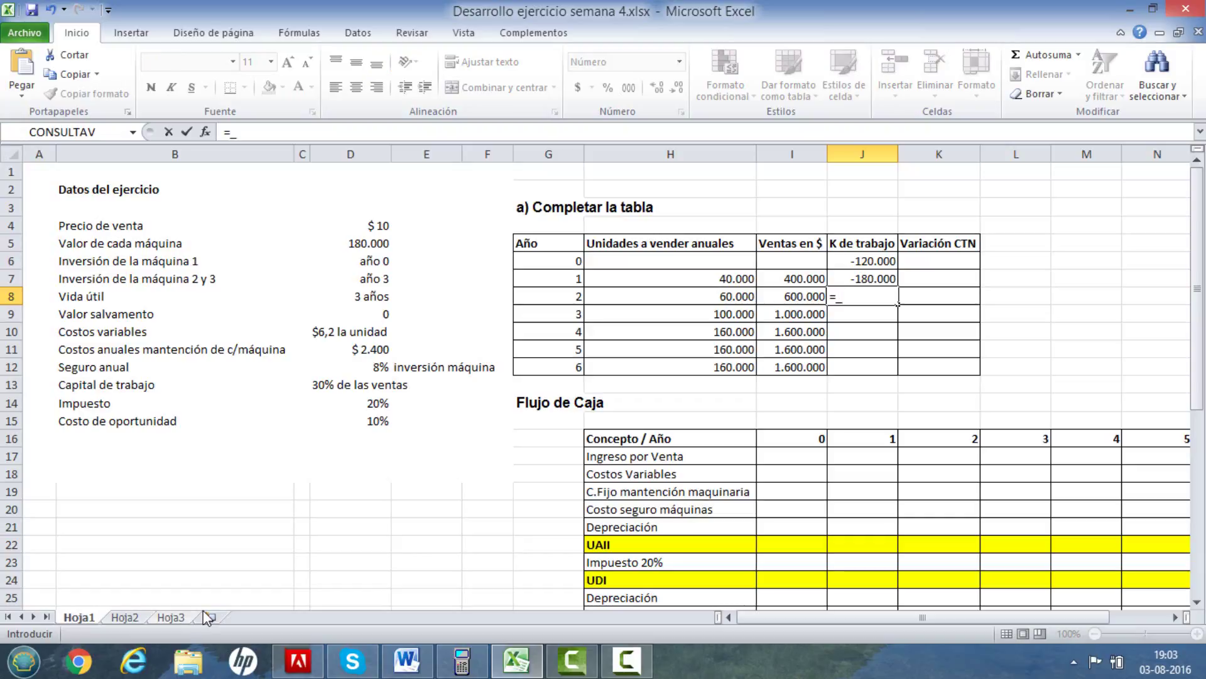
pyautogui.write('-(')
pyautogui.click(785, 314)
pyautogui.write('*')
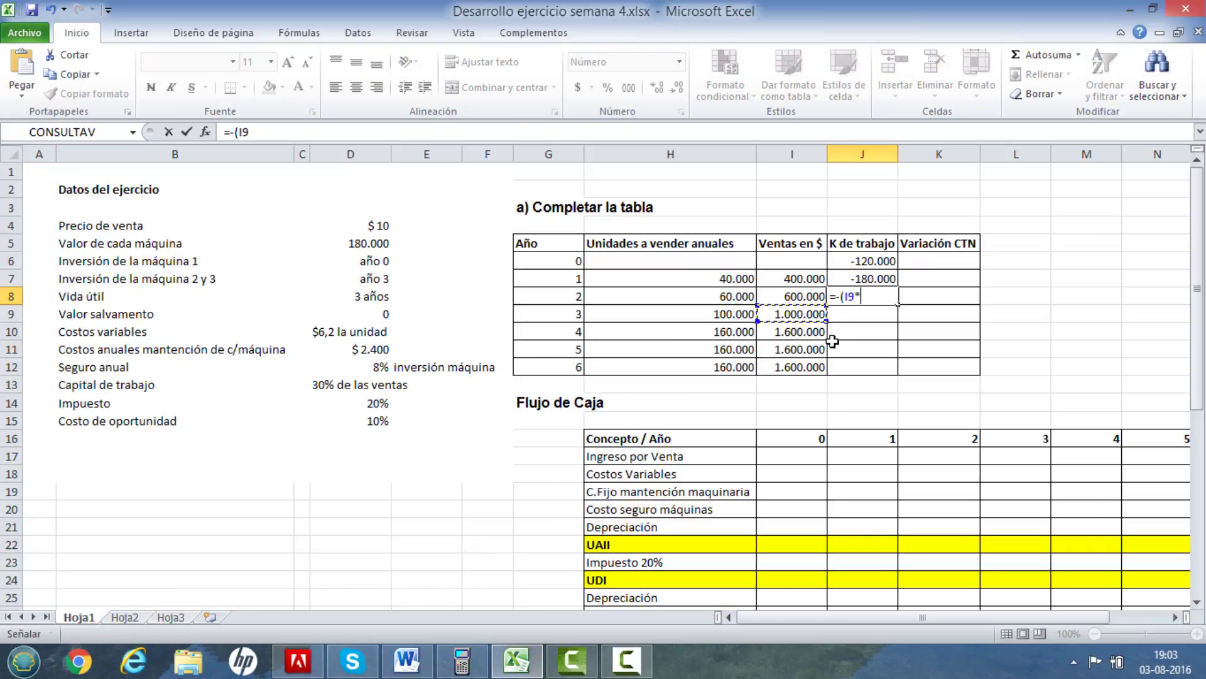
pyautogui.write('0,3')
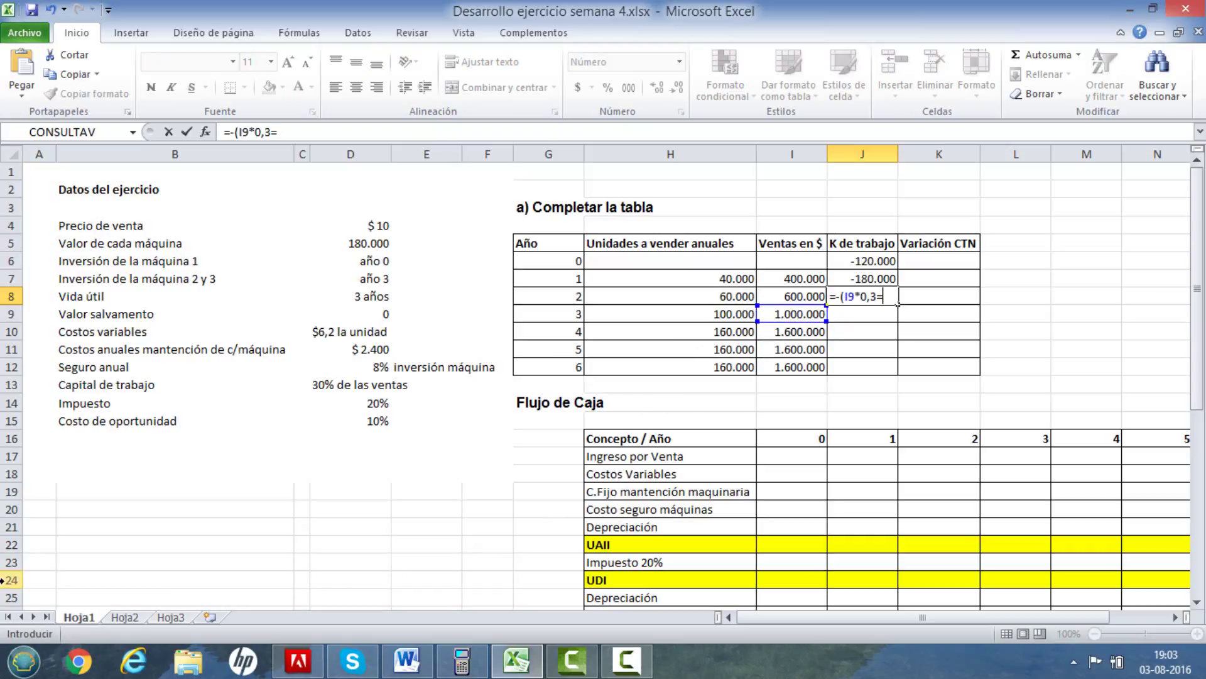
pyautogui.write('=')
pyautogui.press('BackSpace')
pyautogui.write(')')
pyautogui.press('Return')
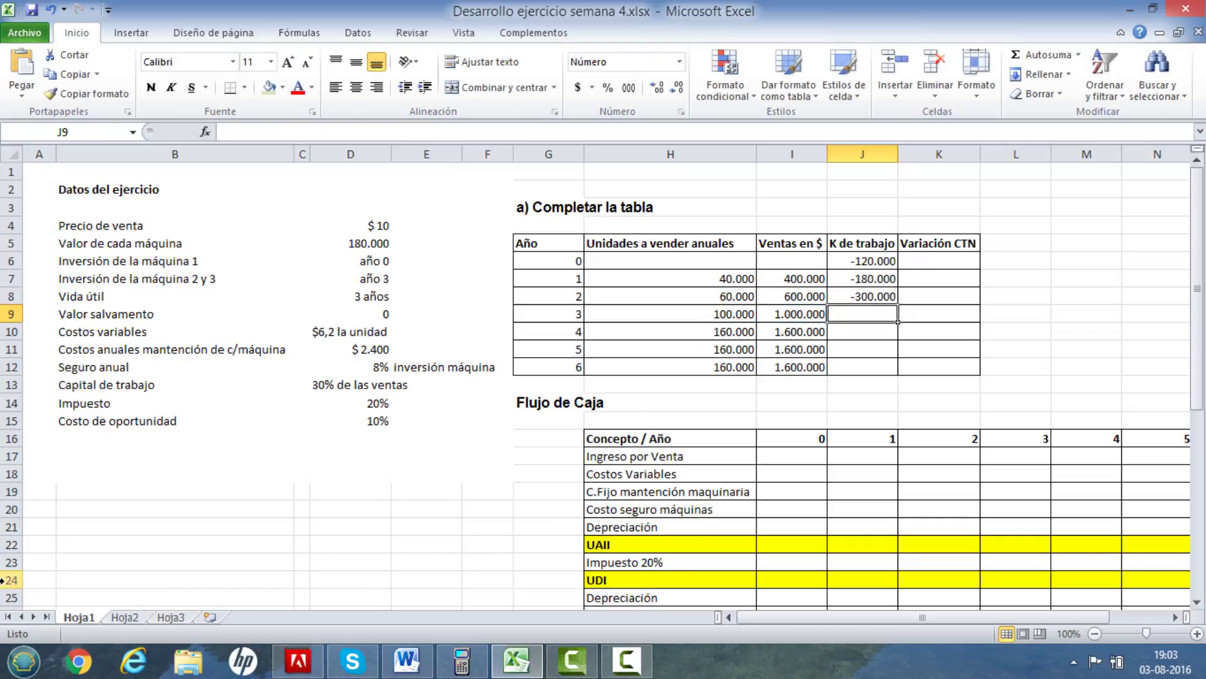
# Calculate the year 3 working capital in cell J9 from year 4 sales with the formula =-(I10*0,3).
pyautogui.write('=')
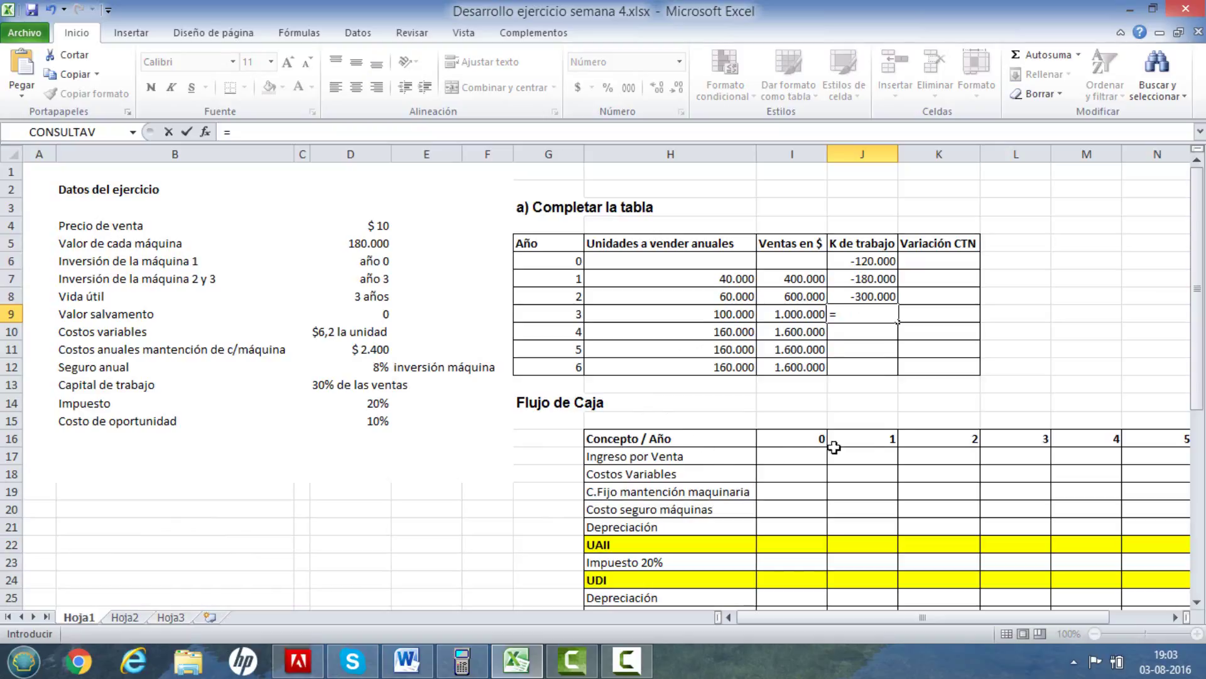
pyautogui.write('-)')
pyautogui.press('BackSpace')
pyautogui.write('(')
pyautogui.click(798, 332)
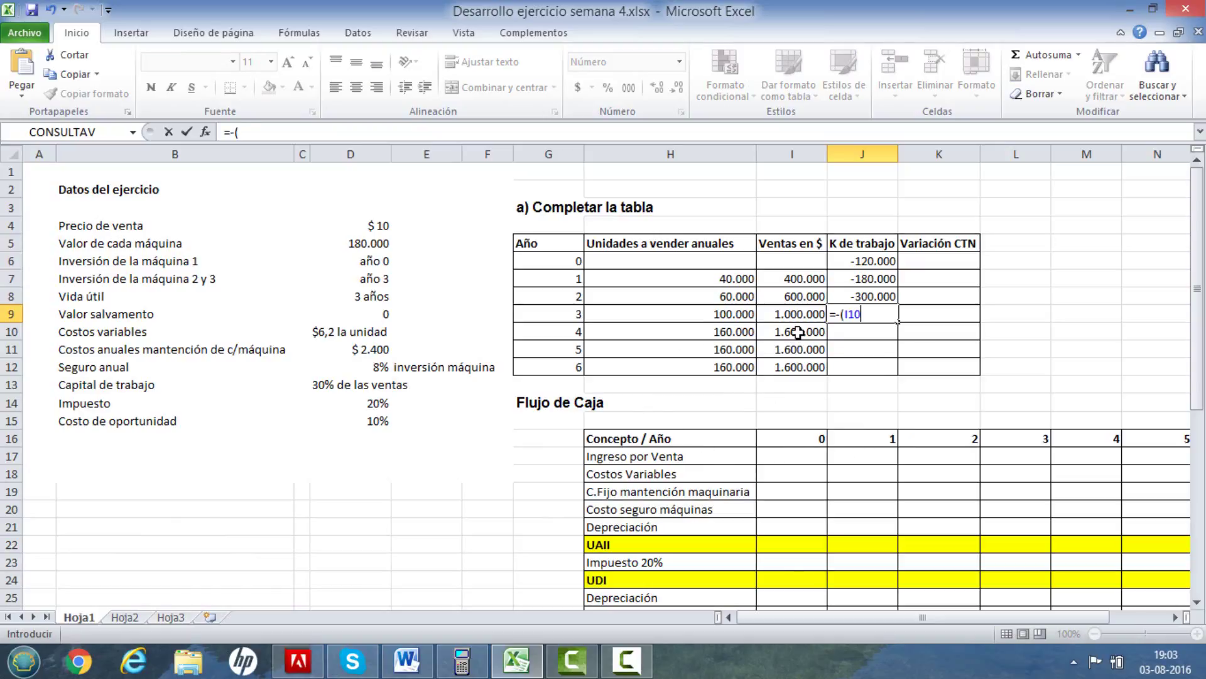
pyautogui.write('*0,')
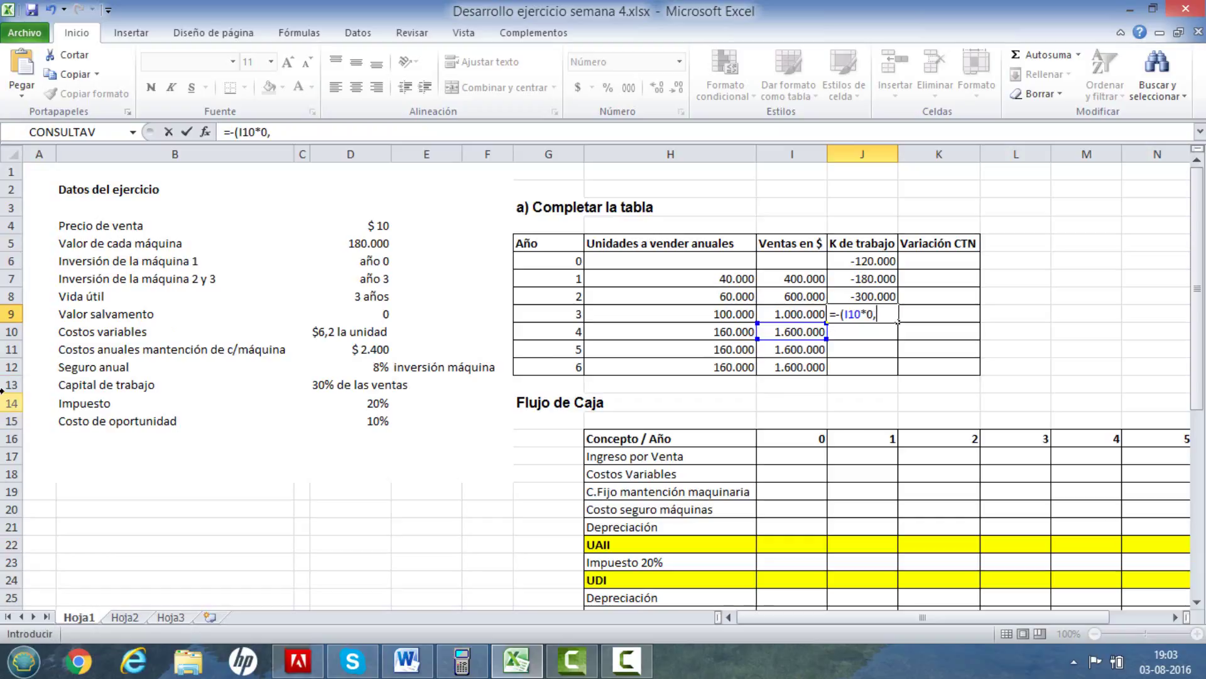
pyautogui.write('3)')
pyautogui.press('Return')
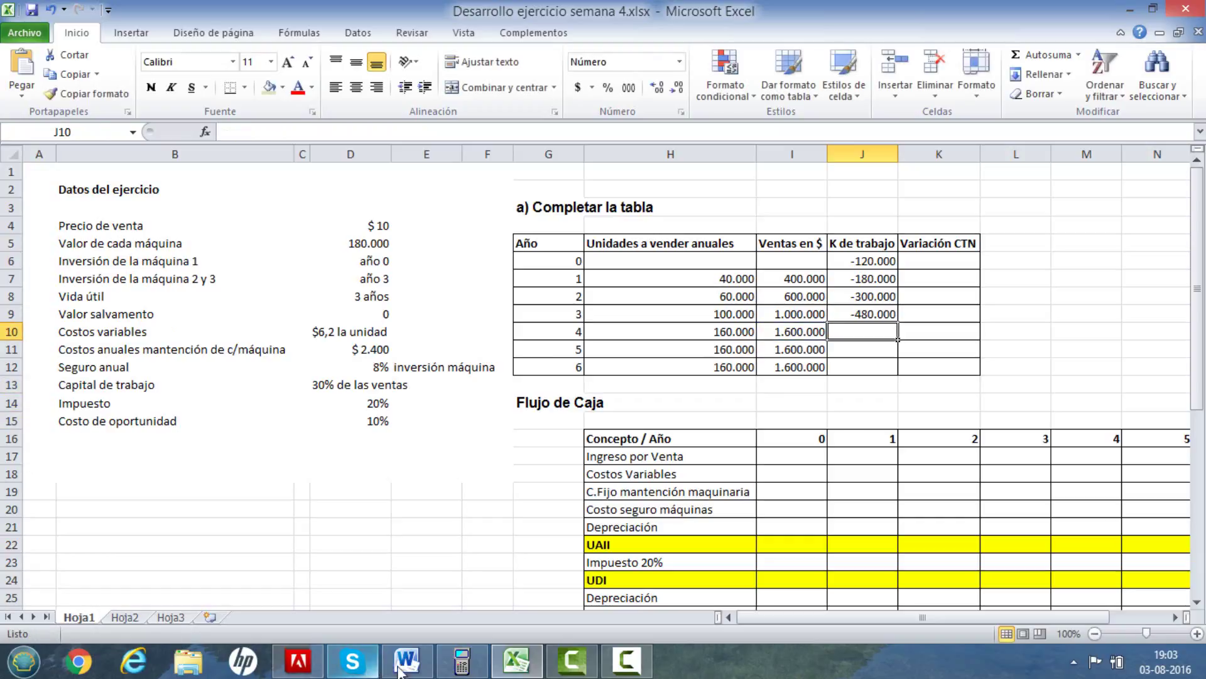
# Calculate the year 4 working capital in cell J10 from year 5 sales with the formula =-(I11*0,3).
pyautogui.write('=')
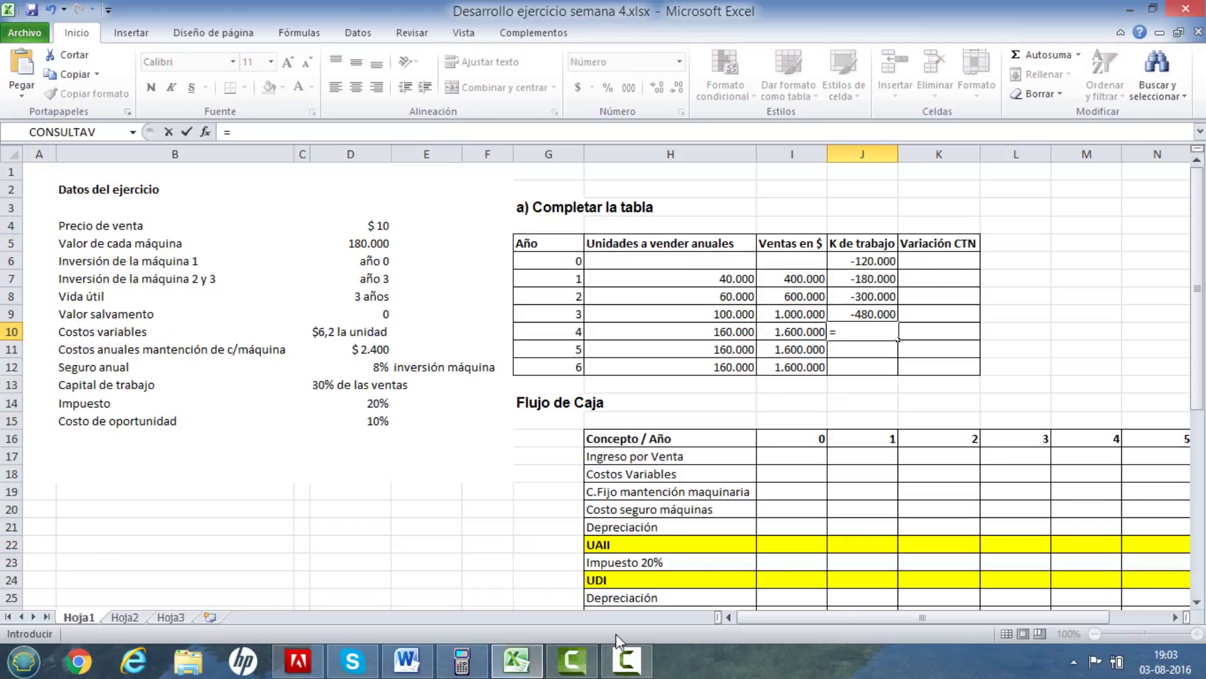
pyautogui.write('-(')
pyautogui.click(790, 350)
pyautogui.write('*')
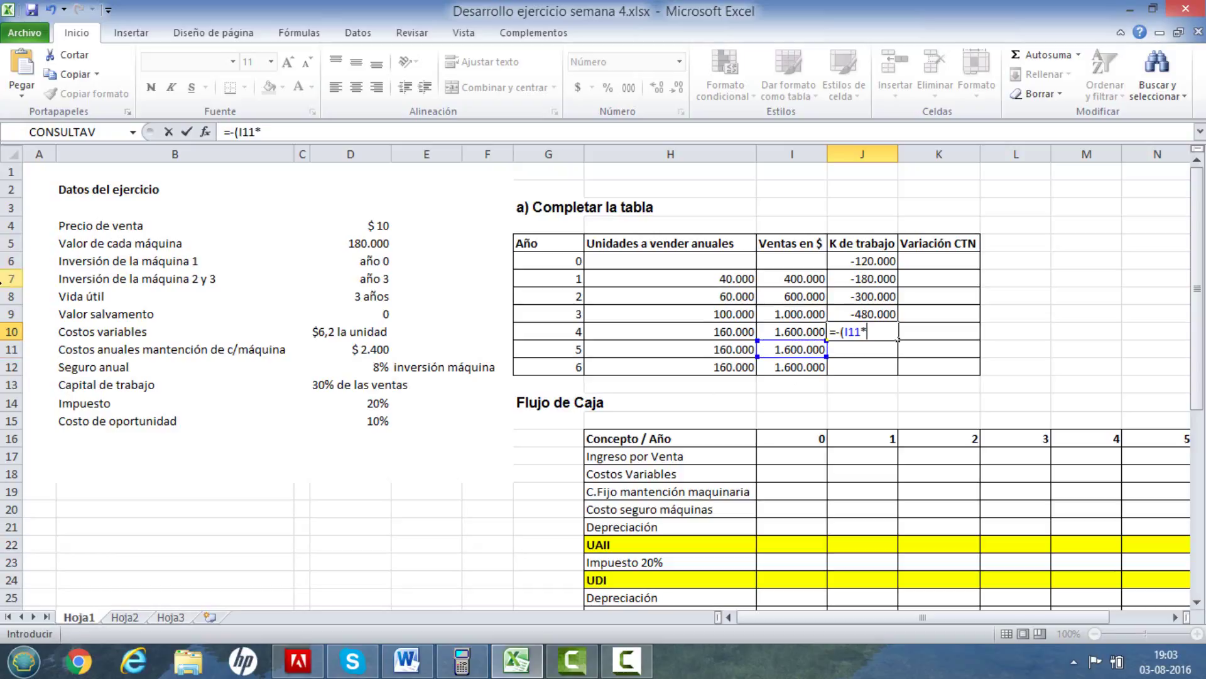
pyautogui.write('0,3)')
pyautogui.press('Return')
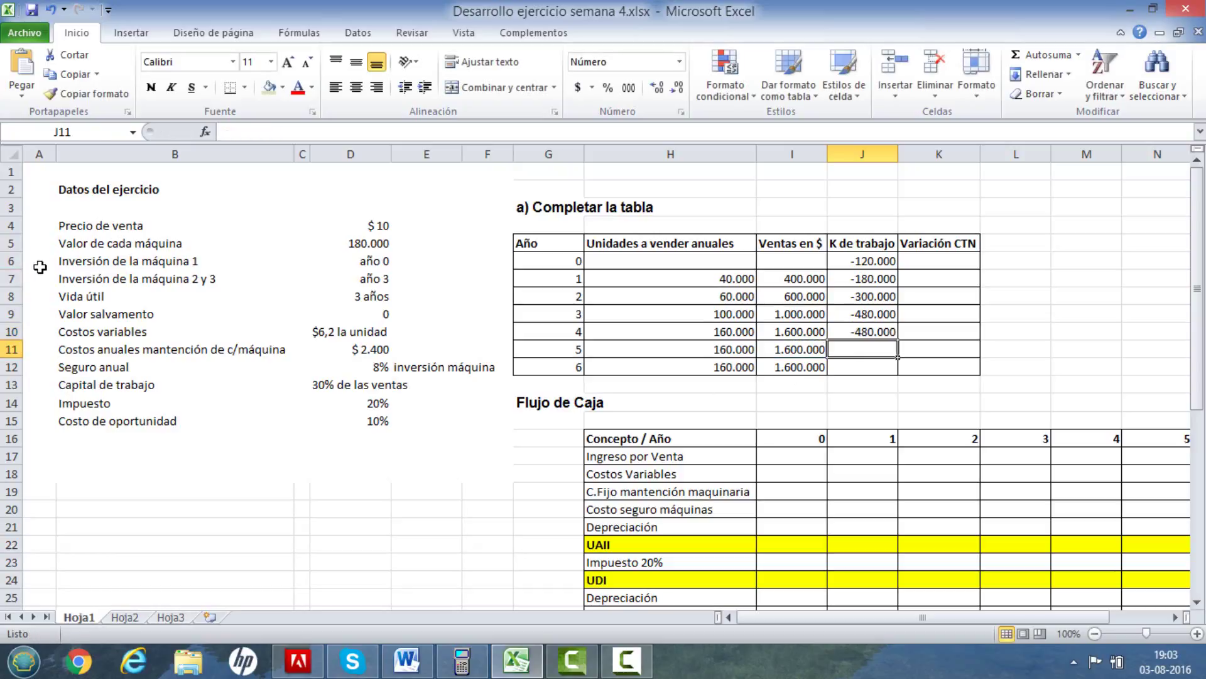
# Calculate the year 5 working capital in cell J11 from year 6 sales with the formula =-(I12*0,3).
pyautogui.write('-')
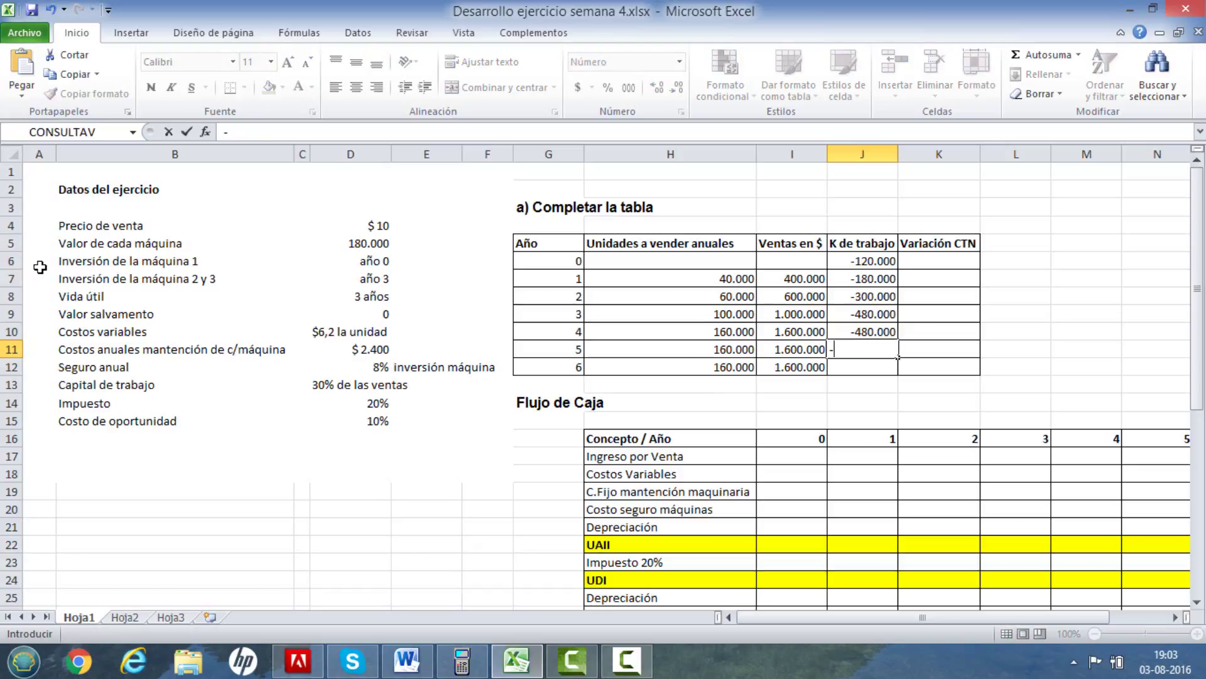
pyautogui.press('BackSpace')
pyautogui.write('=-(')
pyautogui.click(774, 372)
pyautogui.write('*0,3')
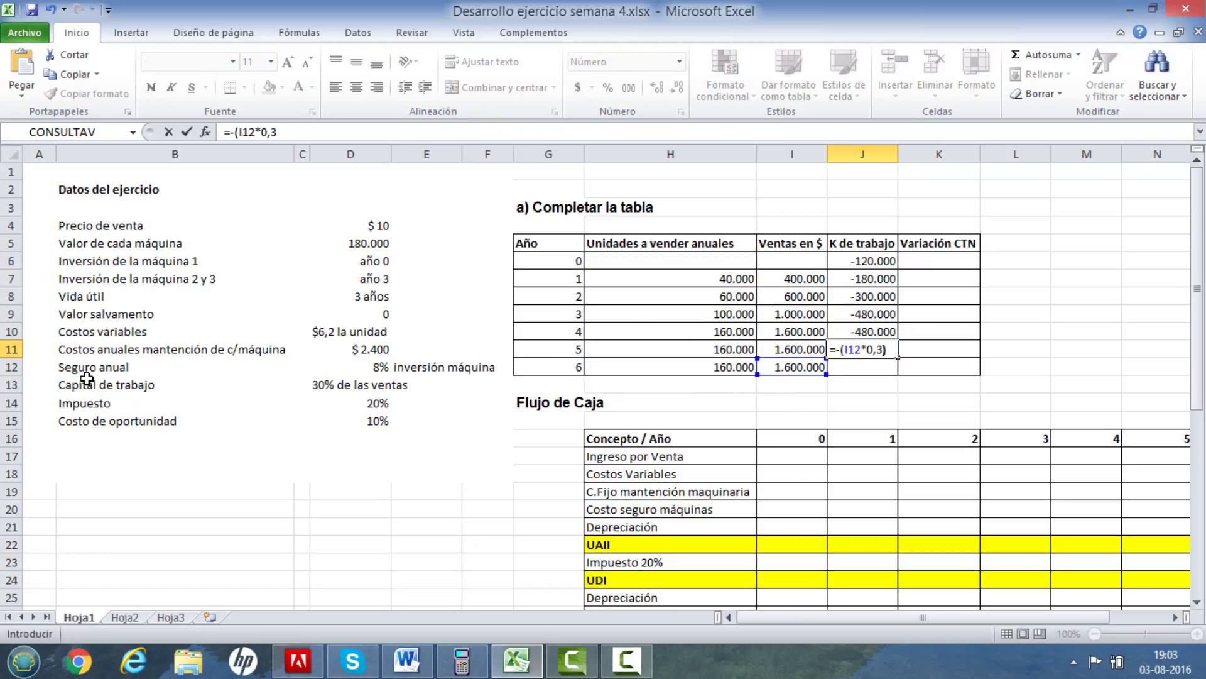
pyautogui.write(')')
pyautogui.press('Return')
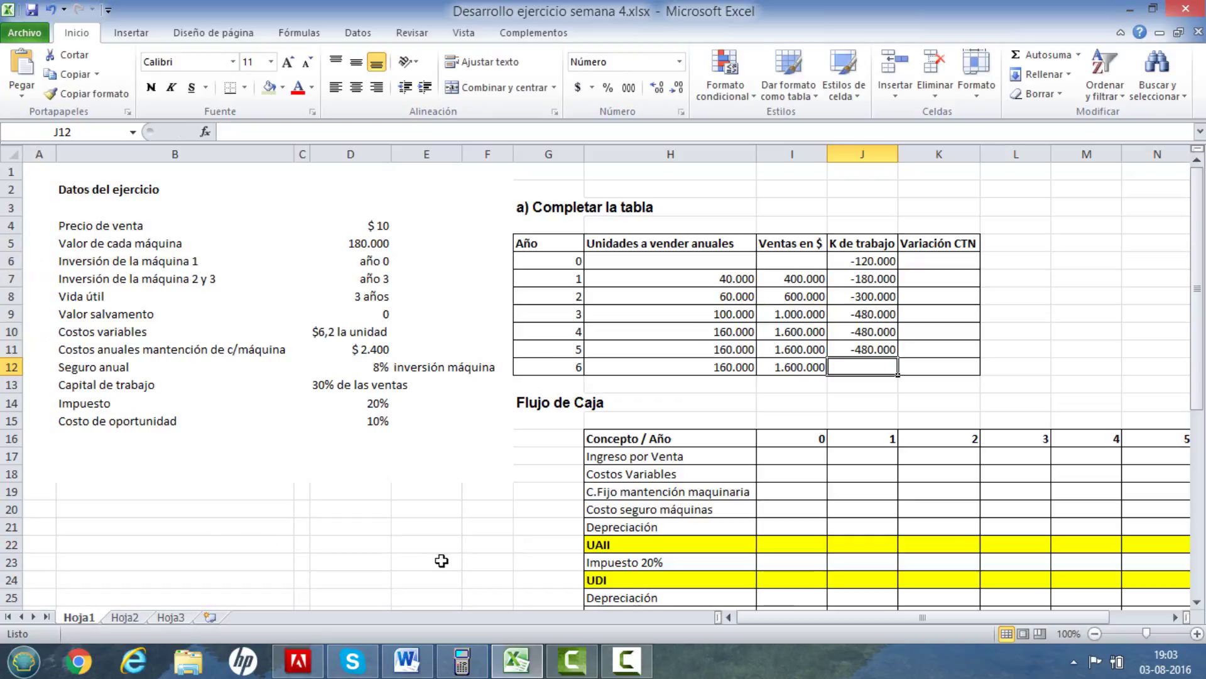
# Set the year 0 Variación CTN in cell K6 equal to the year 0 working capital with =J6.
pyautogui.moveTo(867, 258); pyautogui.dragTo(889, 342)
pyautogui.click(1039, 338)
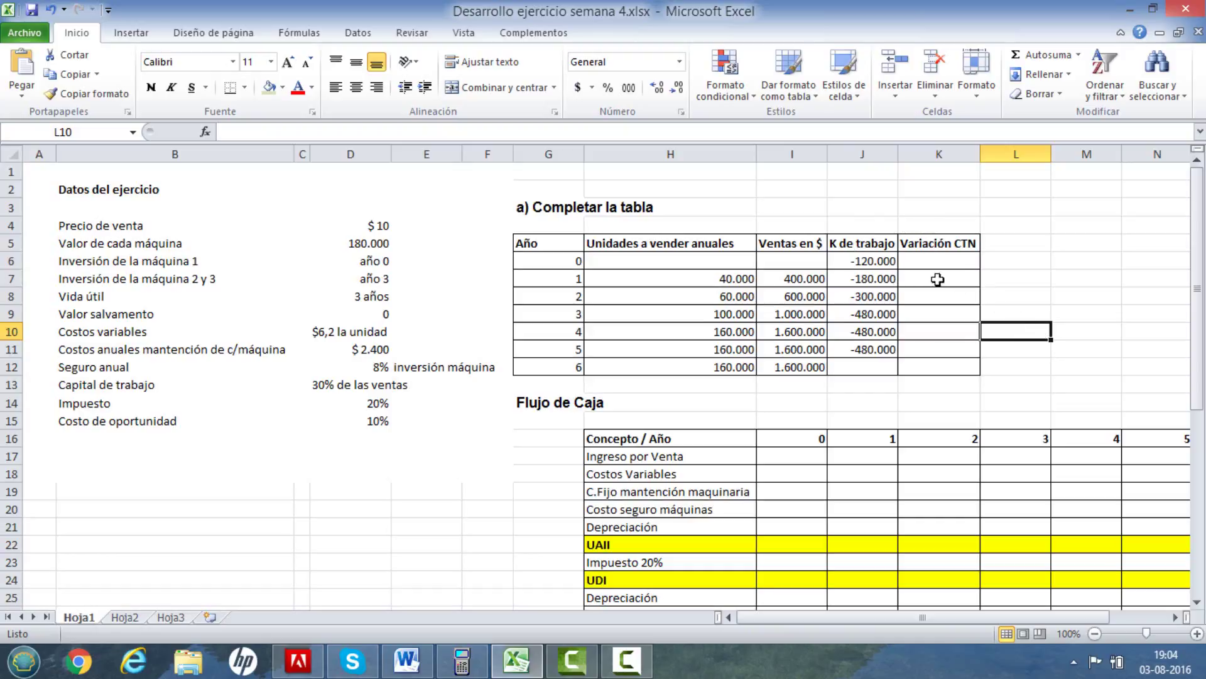
pyautogui.click(943, 259)
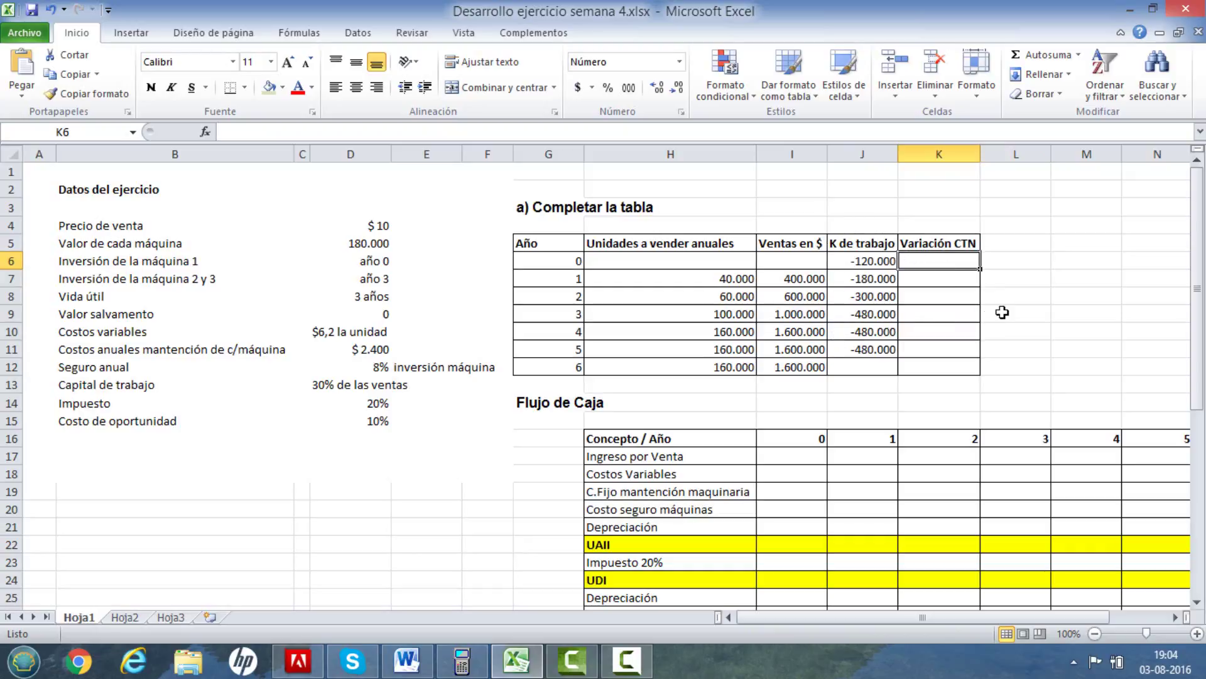
pyautogui.write('=')
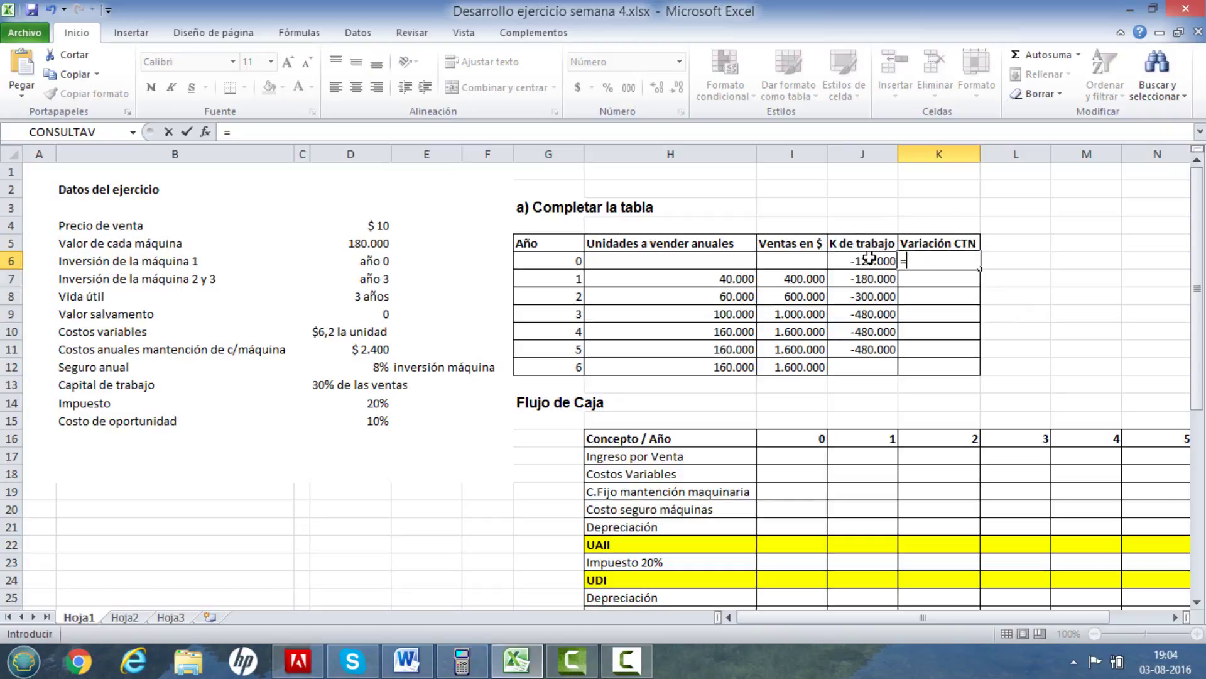
pyautogui.click(869, 258)
pyautogui.press('Return')
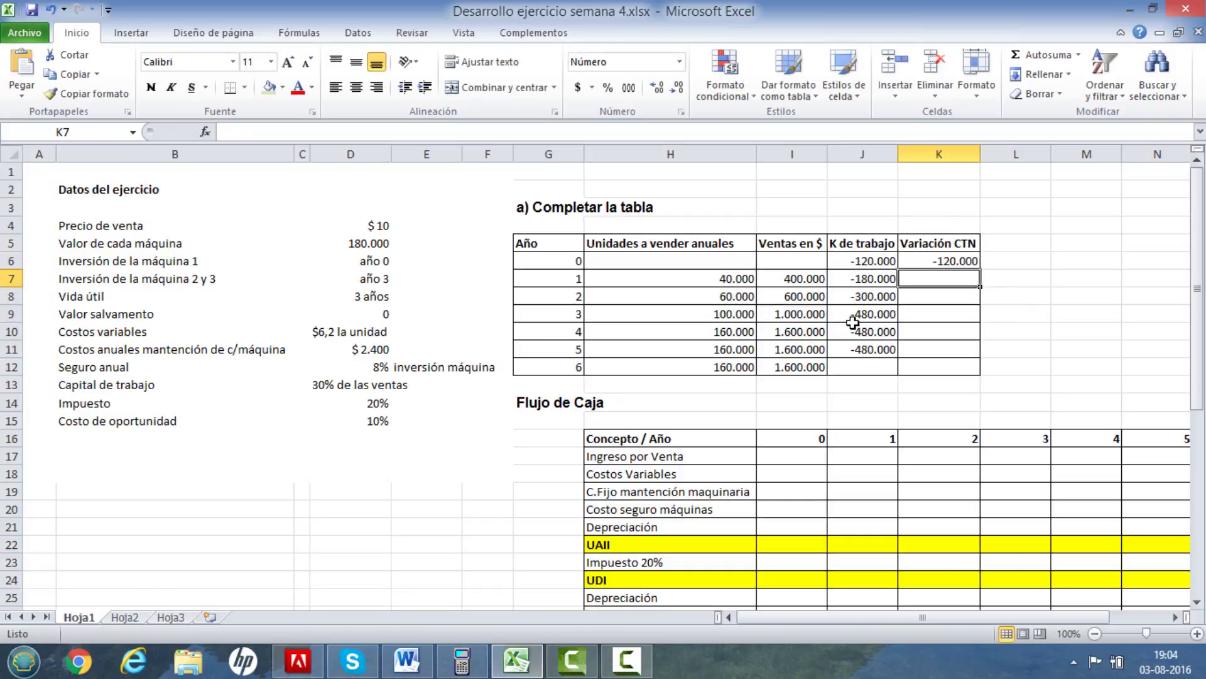
# Calculate the year 1 Variación CTN in cell K7 as the change in working capital with =J7-J6.
pyautogui.write('=')
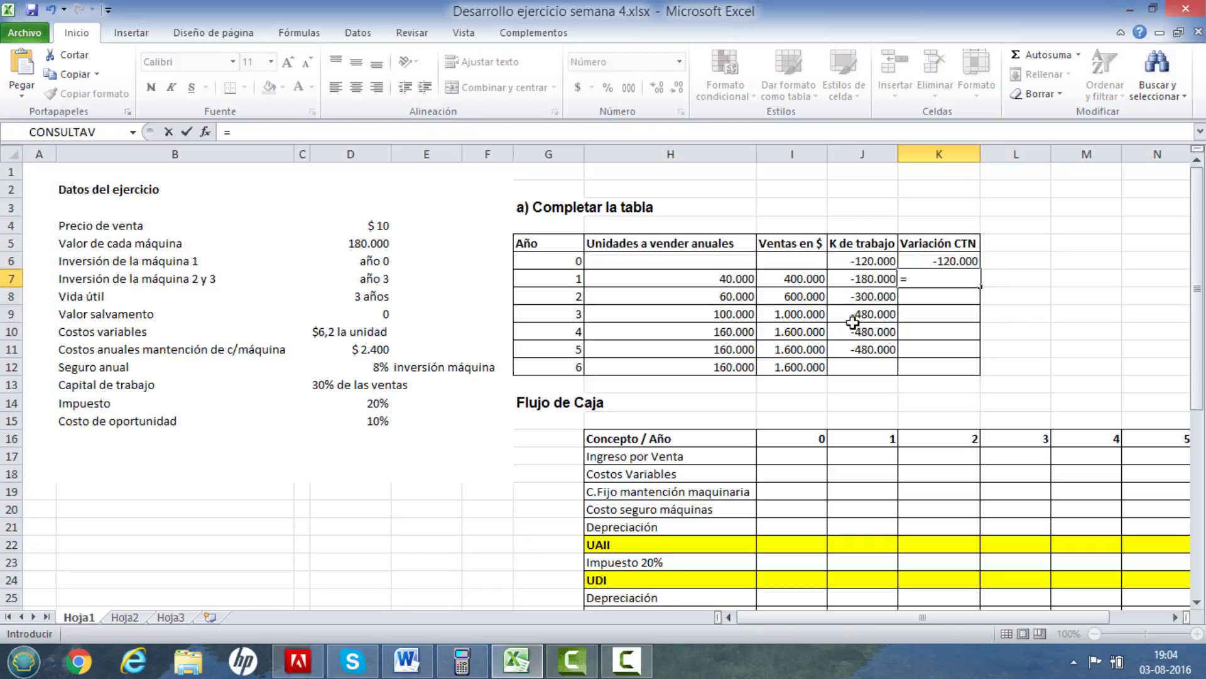
pyautogui.click(857, 278)
pyautogui.write('-')
pyautogui.click(867, 258)
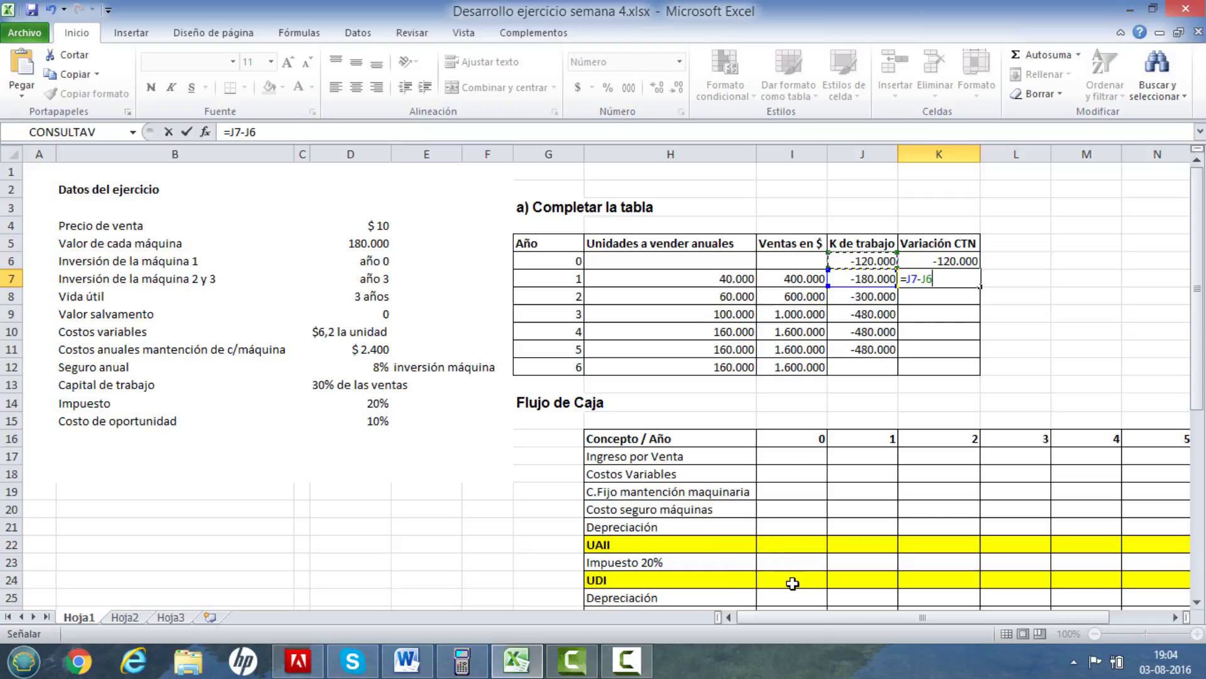
pyautogui.press('Return')
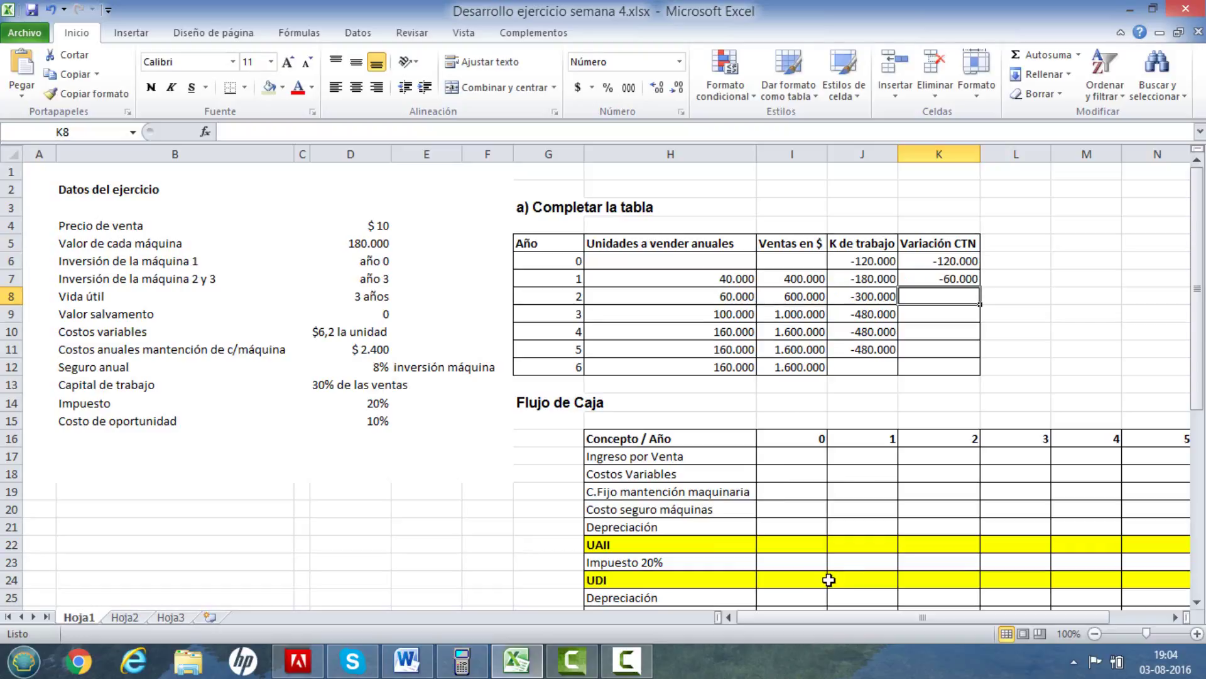
pyautogui.click(882, 298)
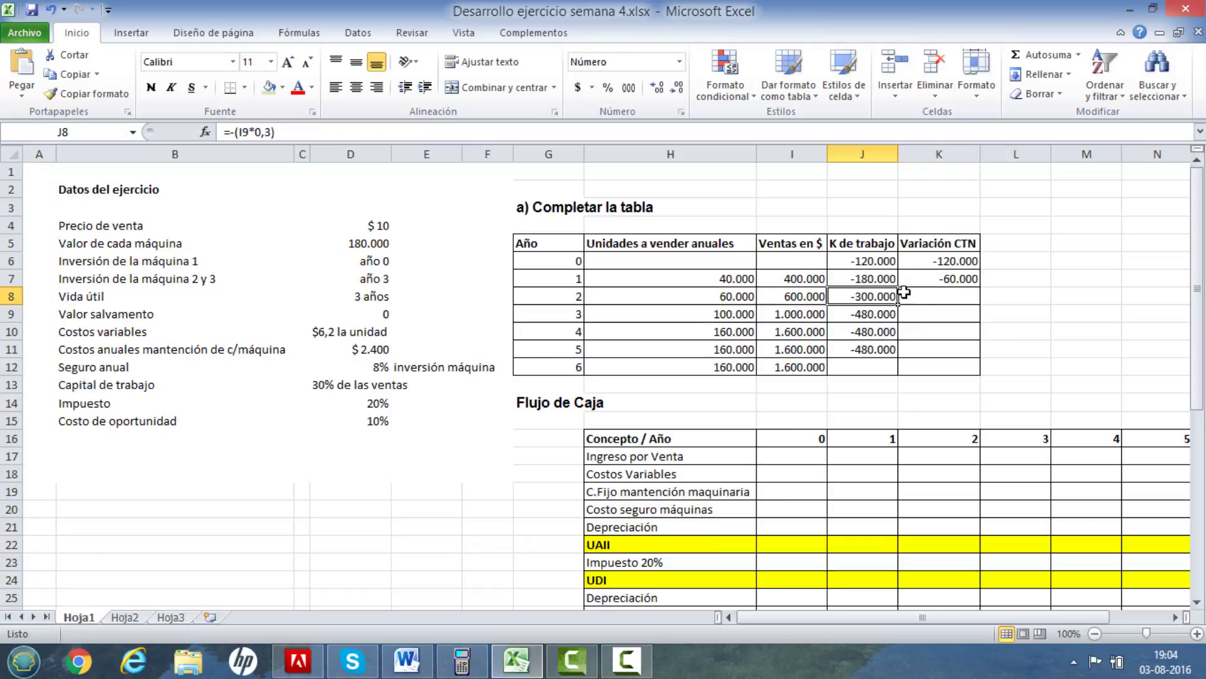
pyautogui.click(939, 279)
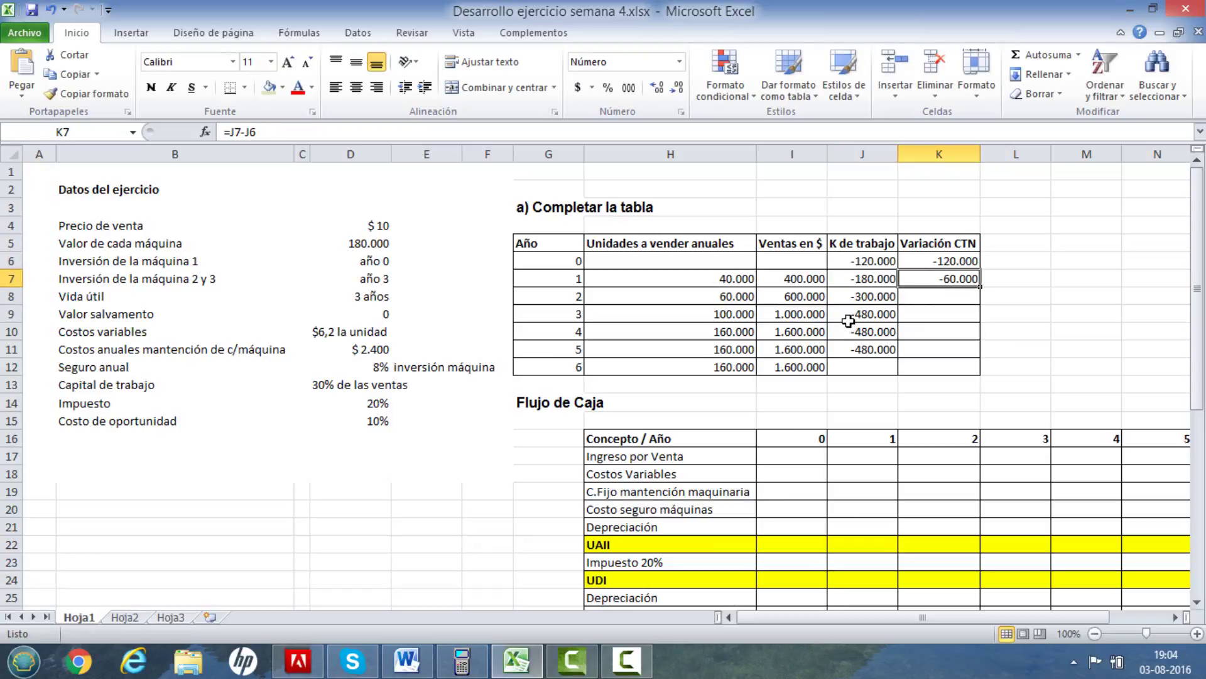
pyautogui.click(867, 300)
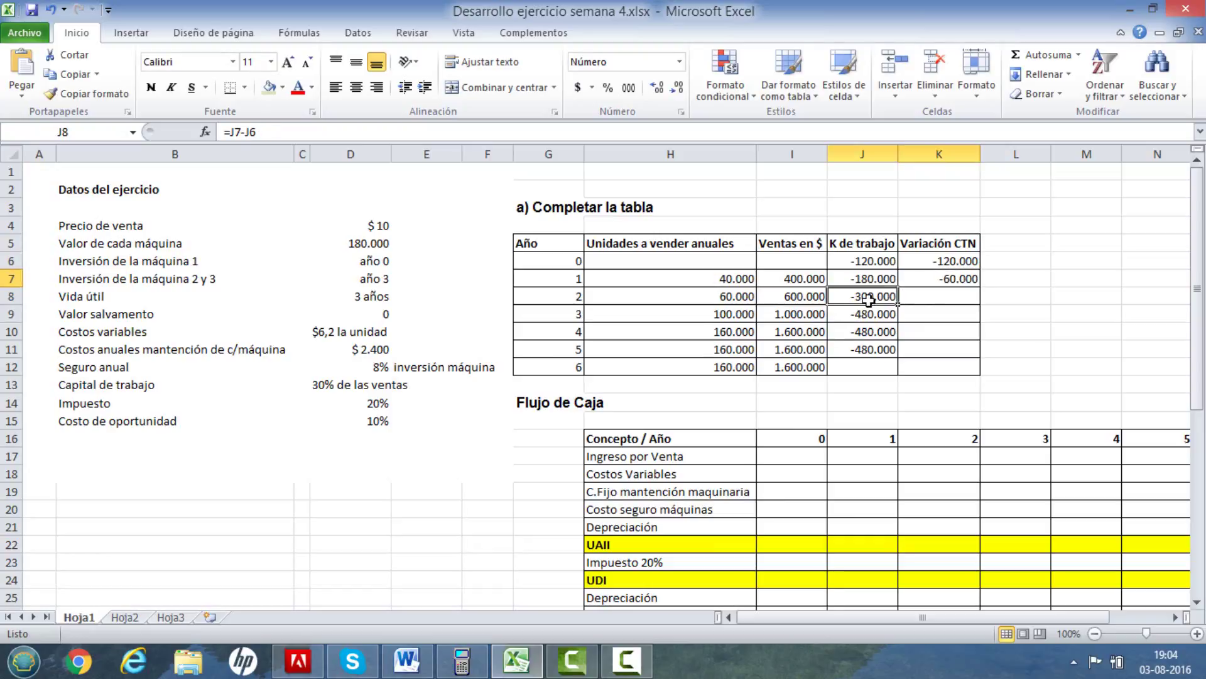
pyautogui.click(867, 276)
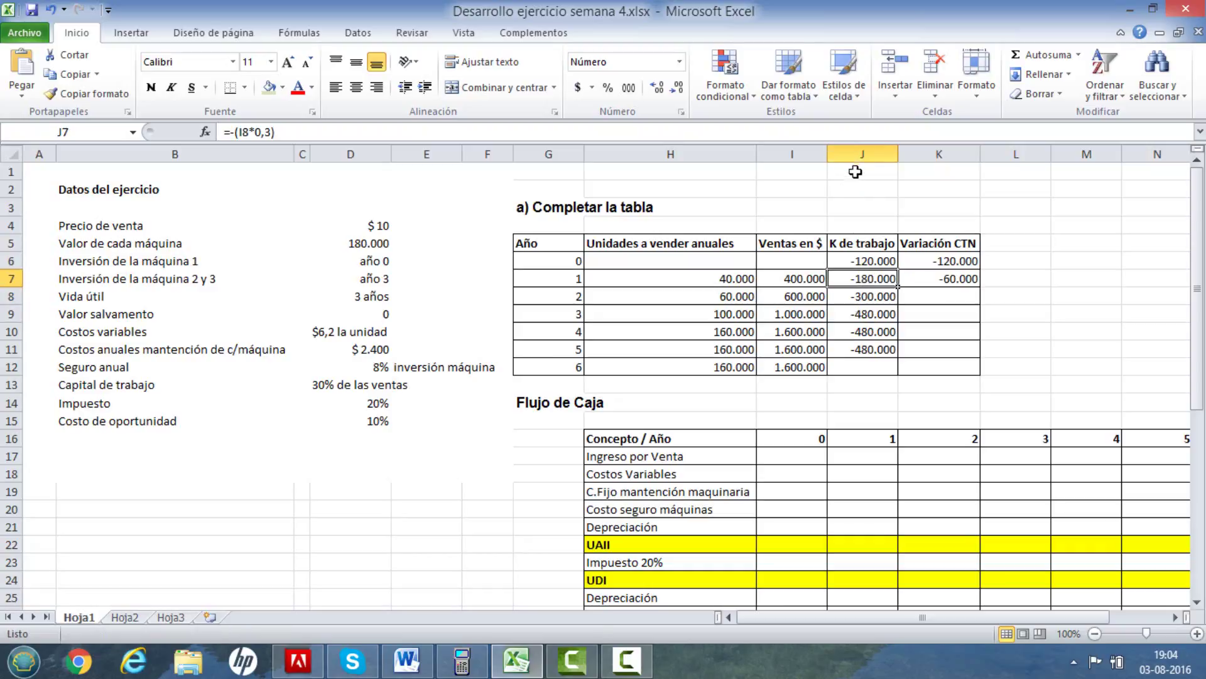
pyautogui.click(860, 153)
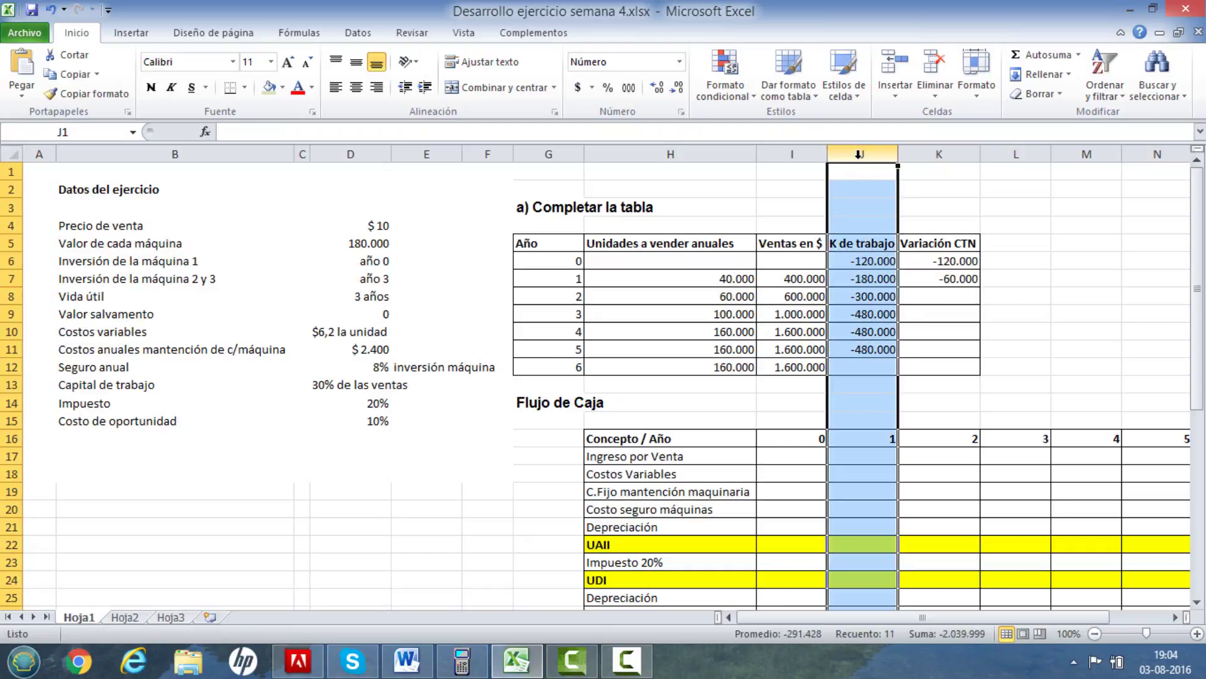
# Calculate the year 2 Variación CTN in cell K8 with the formula =J8-J7.
pyautogui.click(913, 294)
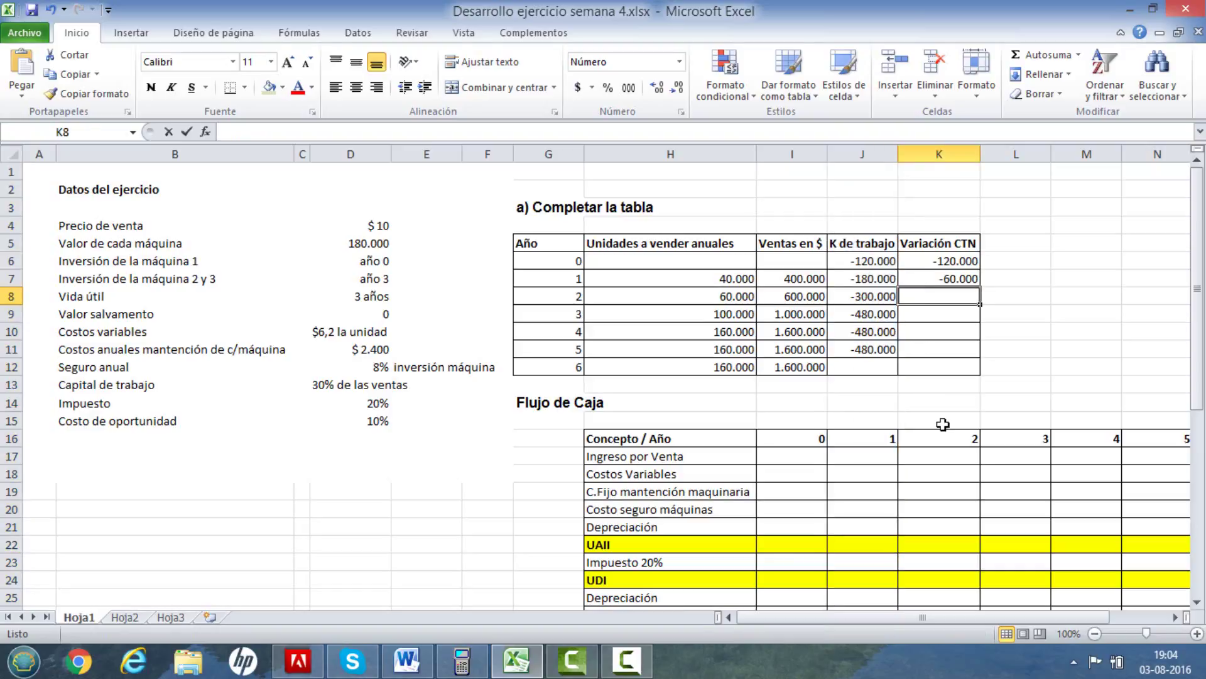
pyautogui.write('=')
pyautogui.click(879, 298)
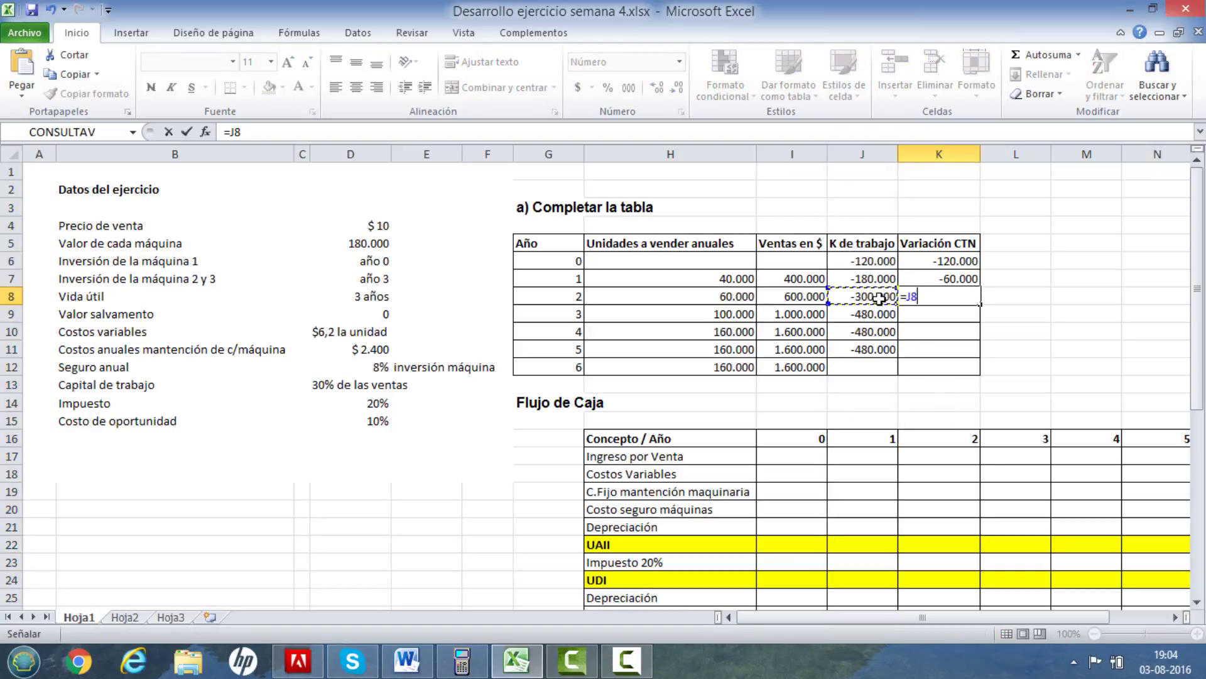
pyautogui.write('-')
pyautogui.click(865, 278)
pyautogui.press('Return')
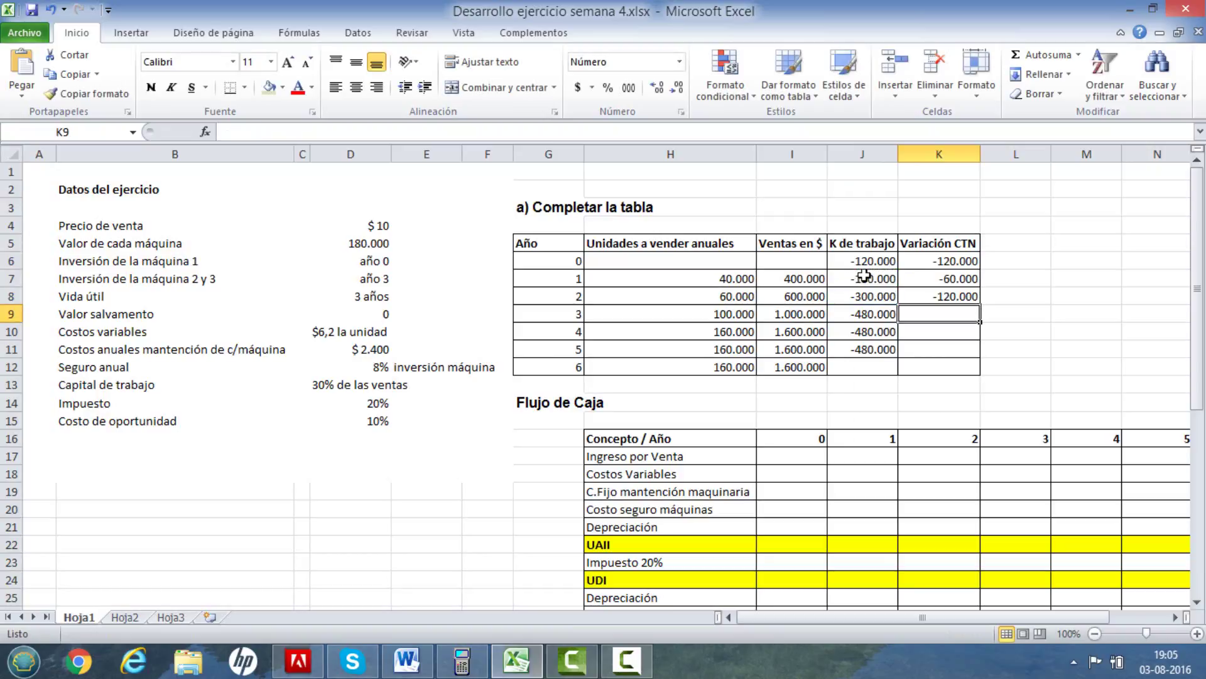
# Calculate the year 3 Variación CTN in cell K9 with the formula =J9-J8.
pyautogui.write('=')
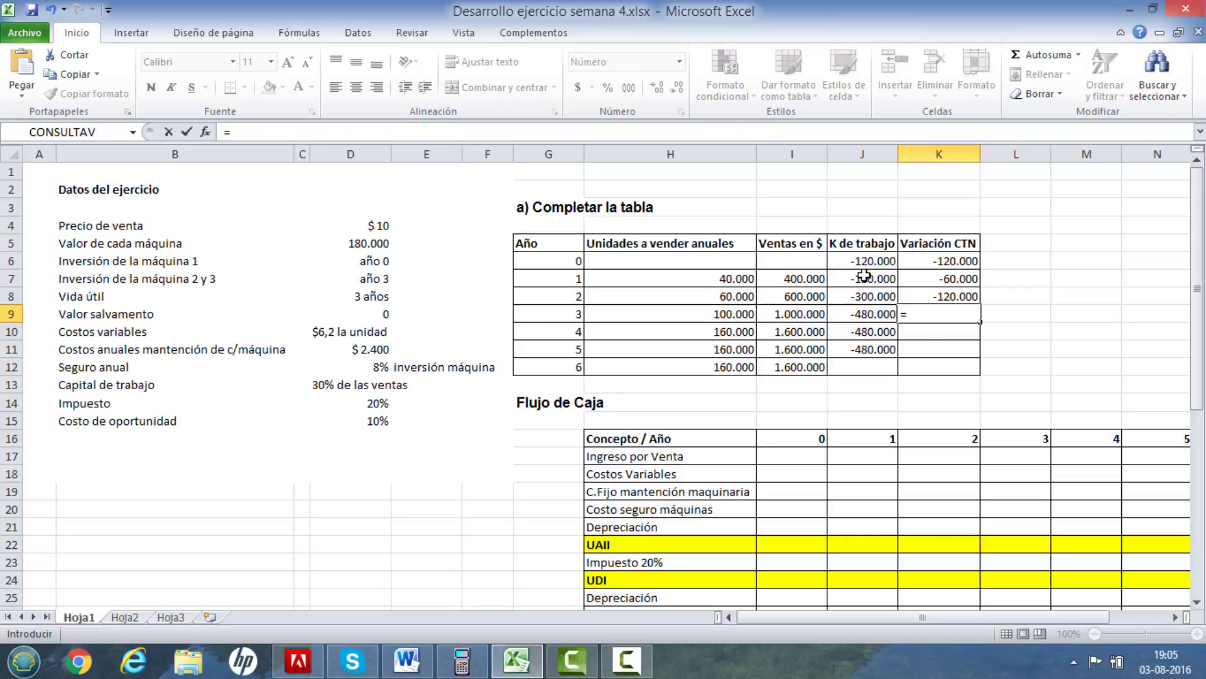
pyautogui.click(869, 314)
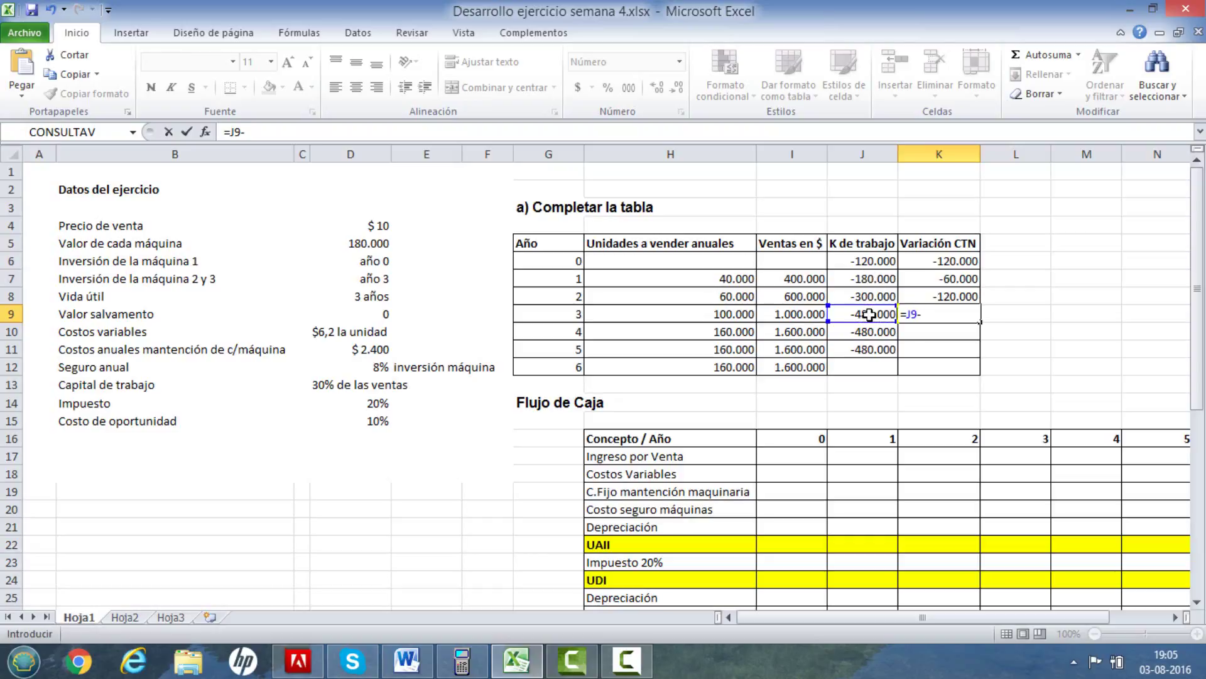
pyautogui.click(864, 296)
pyautogui.press('Return')
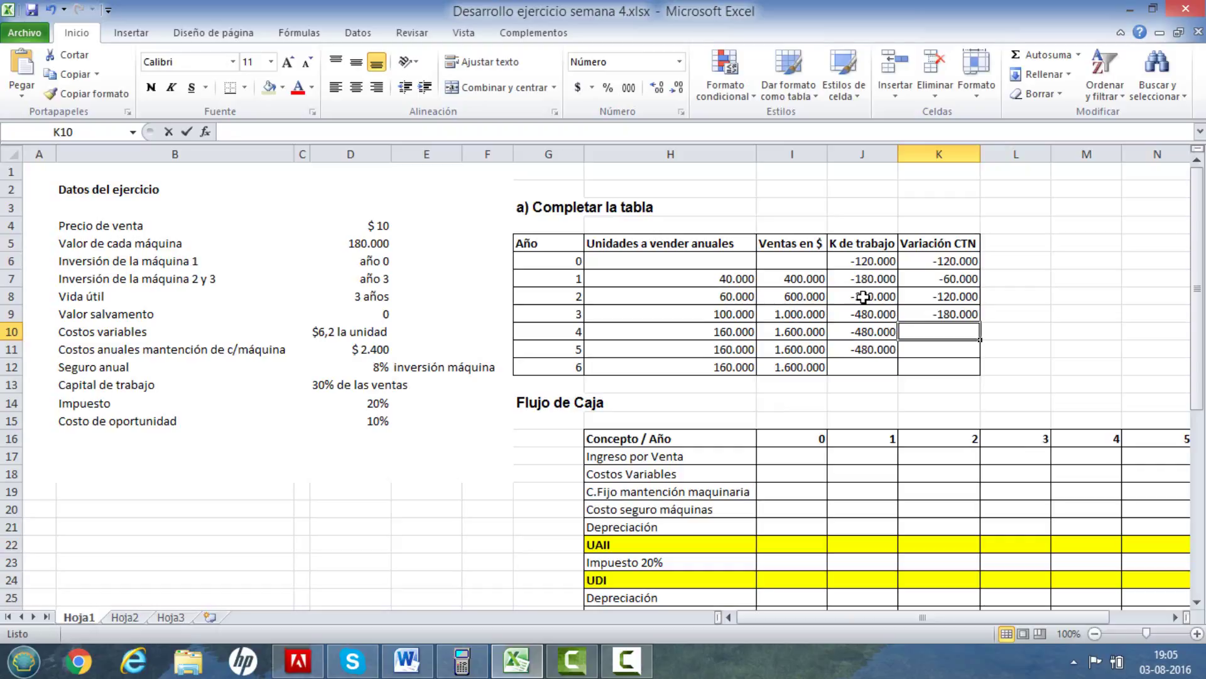
# Calculate the year 4 Variación CTN in cell K10 with the formula =J10-J9.
pyautogui.write('=')
pyautogui.click(875, 327)
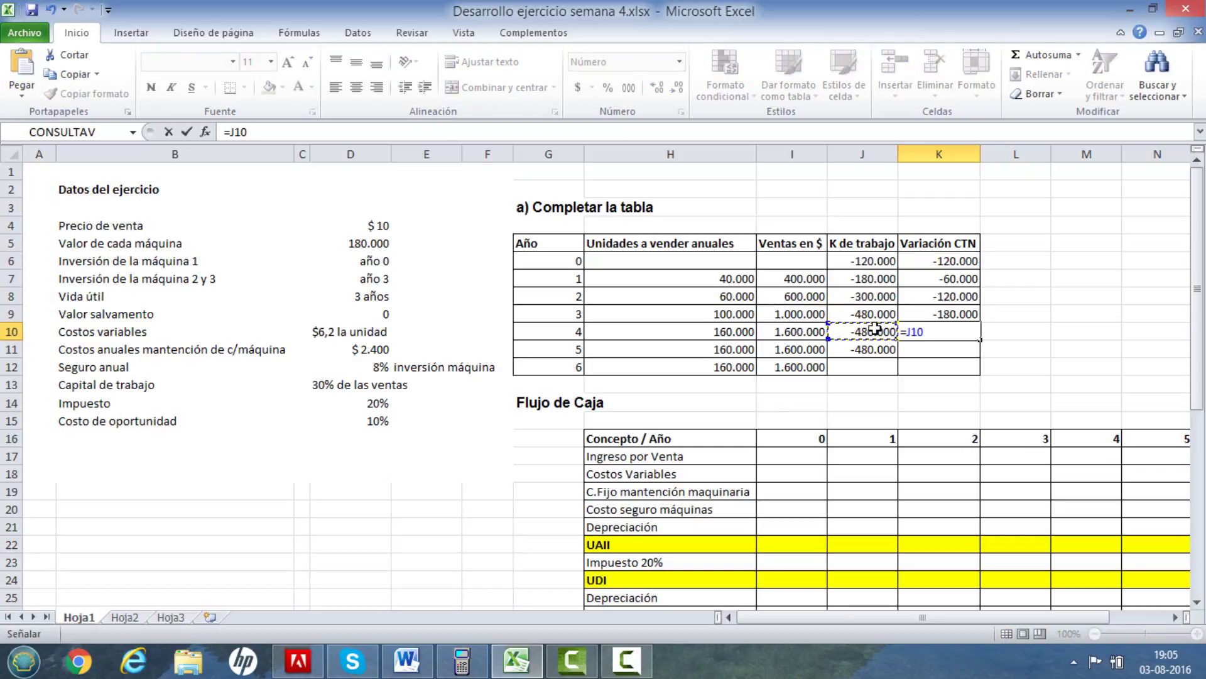
pyautogui.write('-')
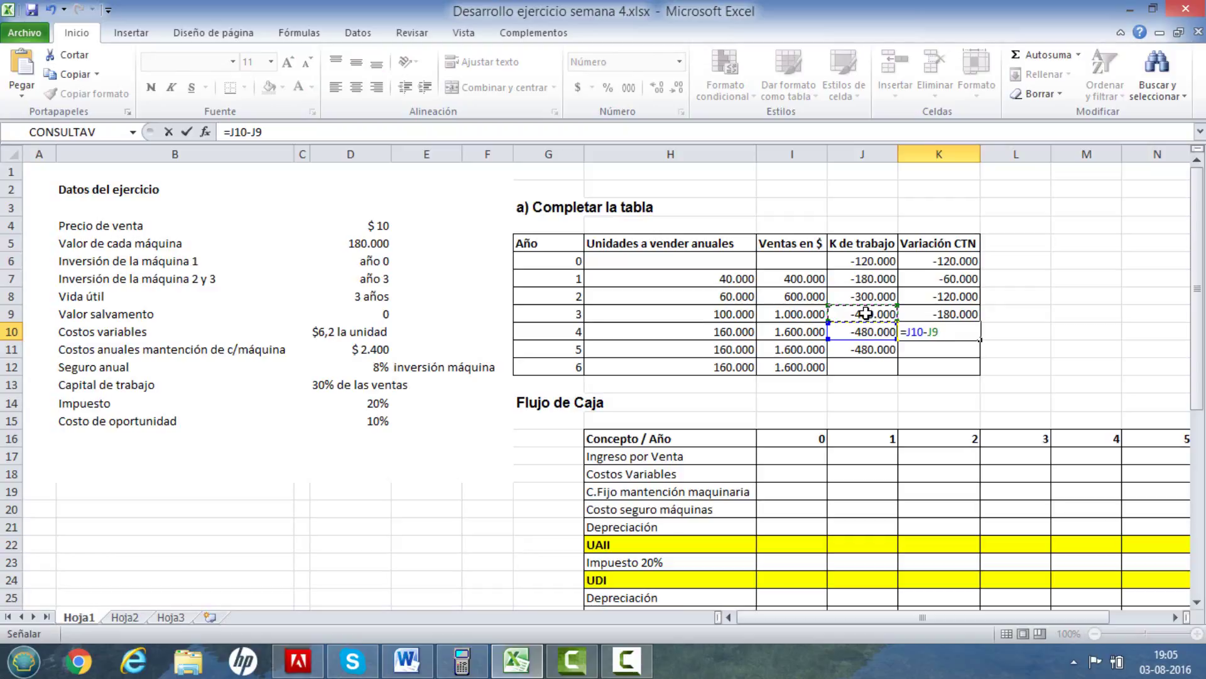
pyautogui.press('Return')
# Calculate the year 5 Variación CTN in cell K11 with the formula =J11-J10.
pyautogui.write('=')
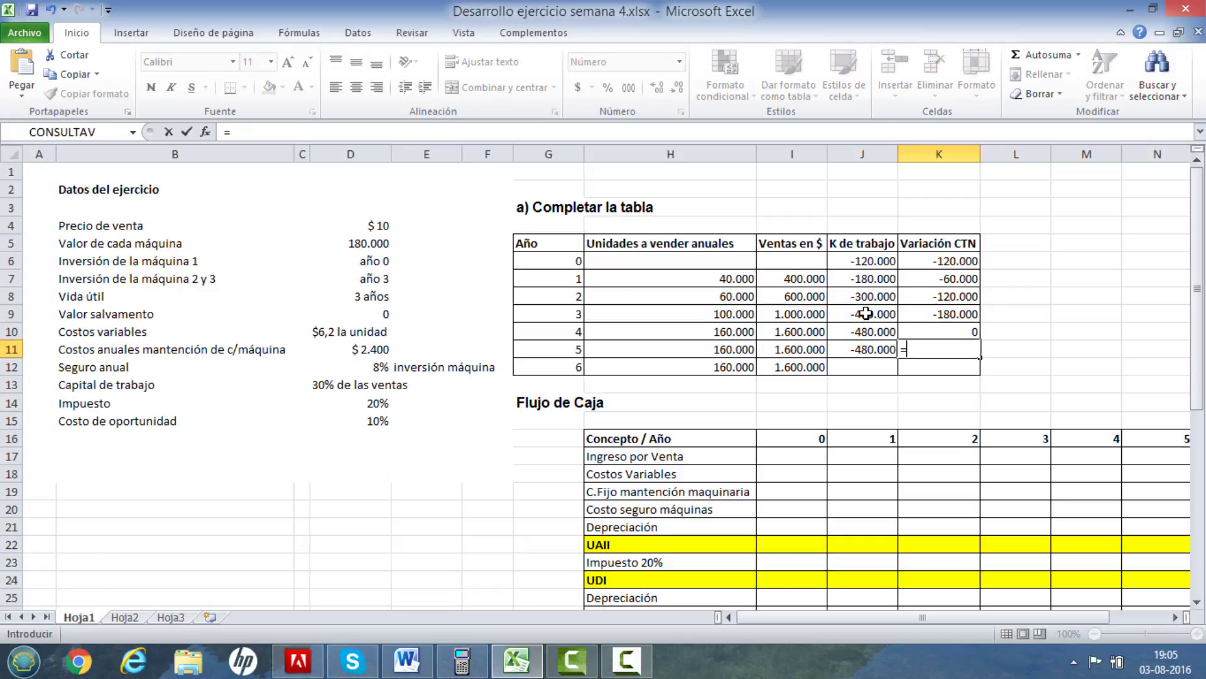
pyautogui.click(864, 351)
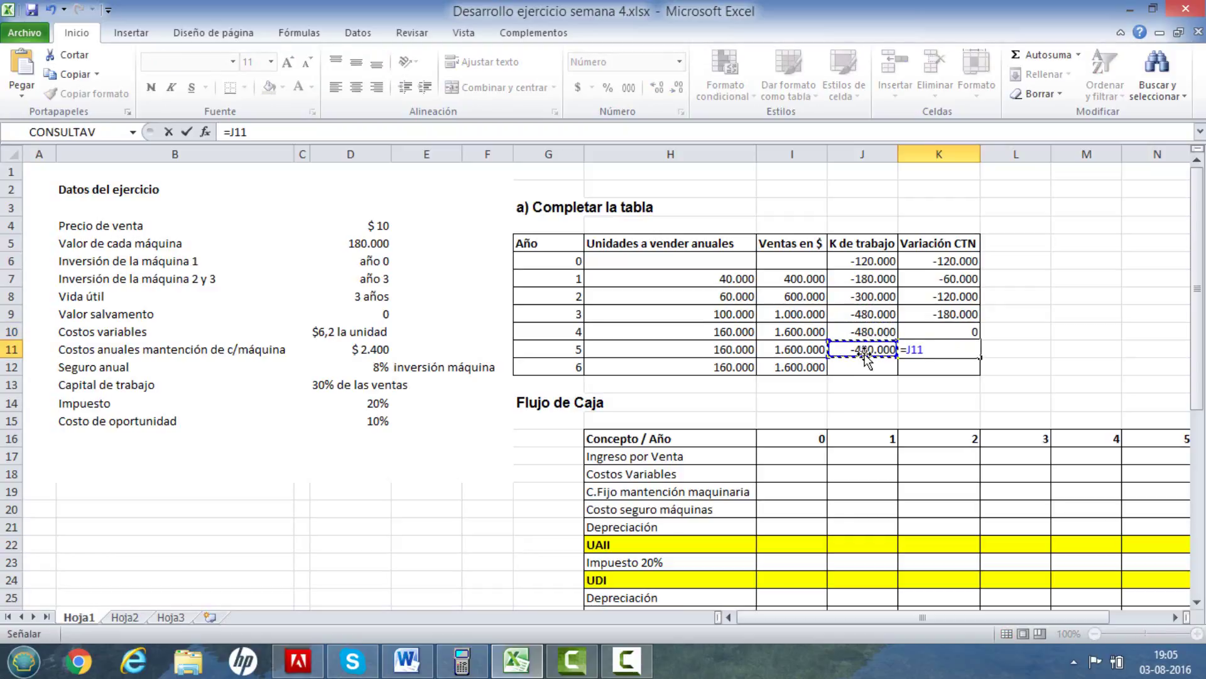
pyautogui.write('-')
pyautogui.click(862, 333)
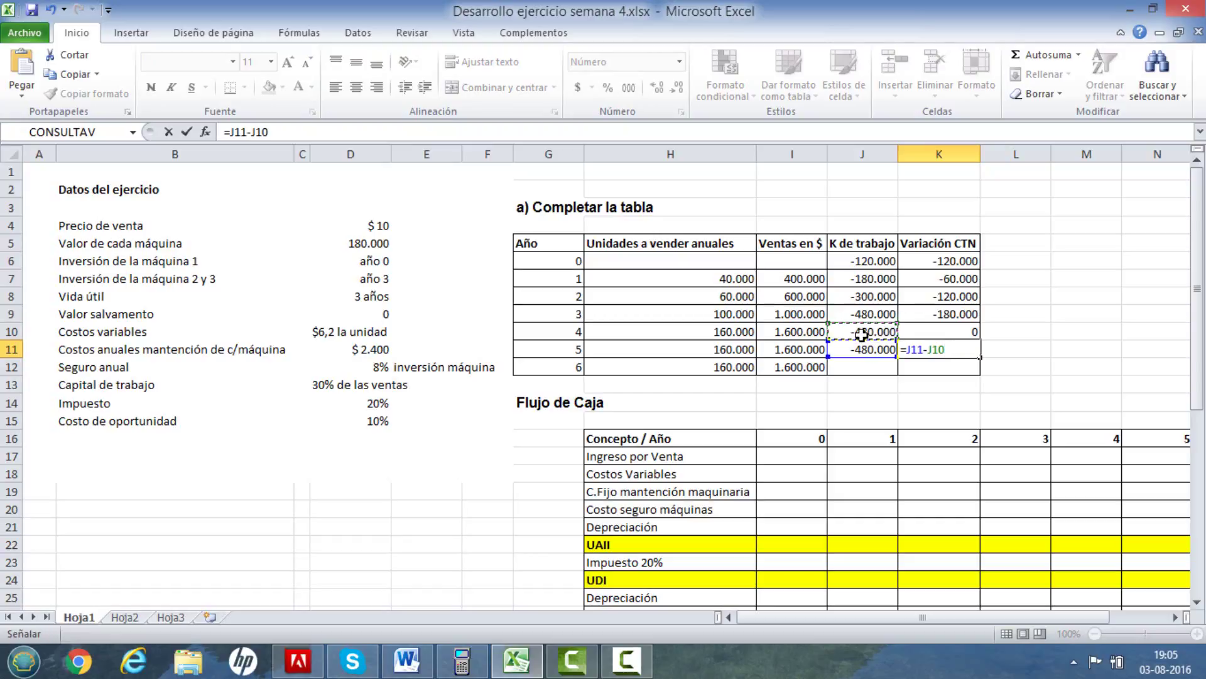
pyautogui.press('Return')
# Calculate the year 6 Variación CTN in cell K12 as the recovery of working capital with =J12-J11.
pyautogui.write('=')
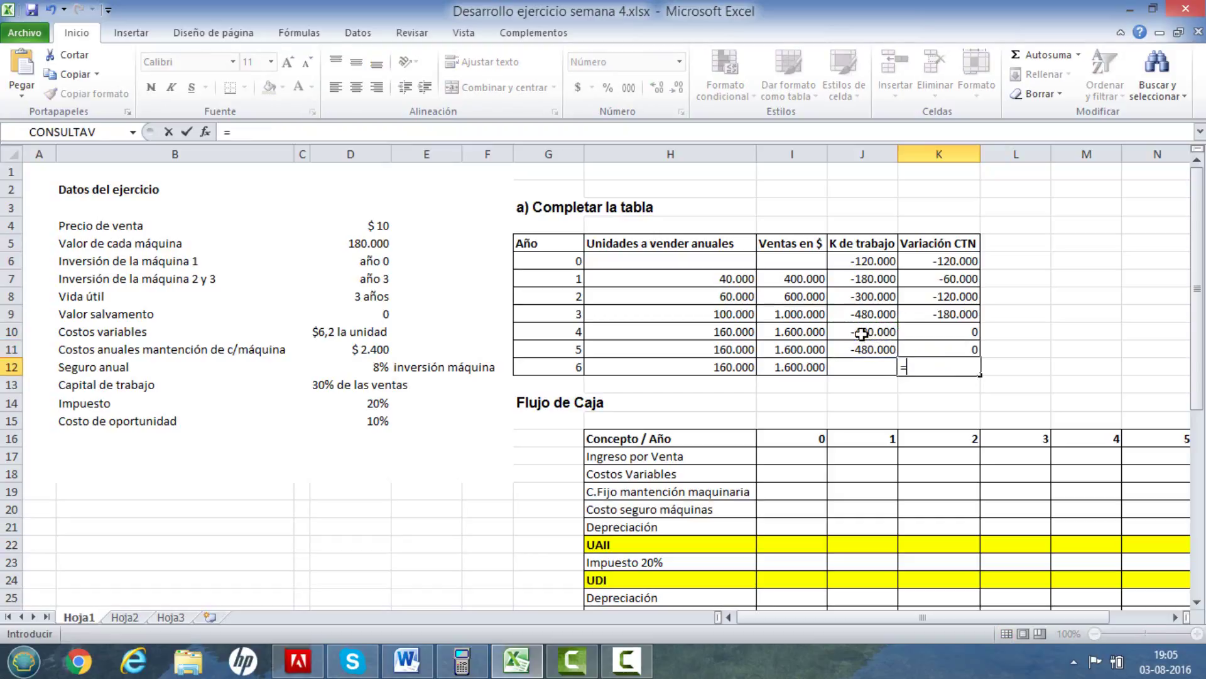
pyautogui.click(861, 365)
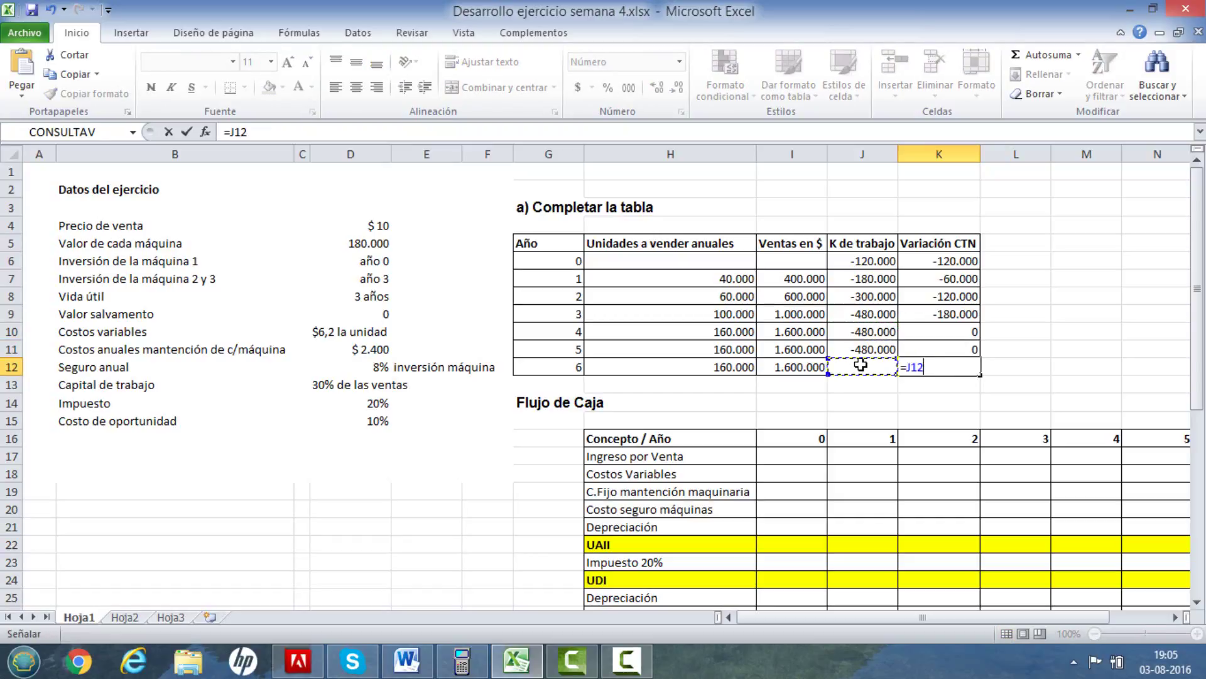
pyautogui.write('-')
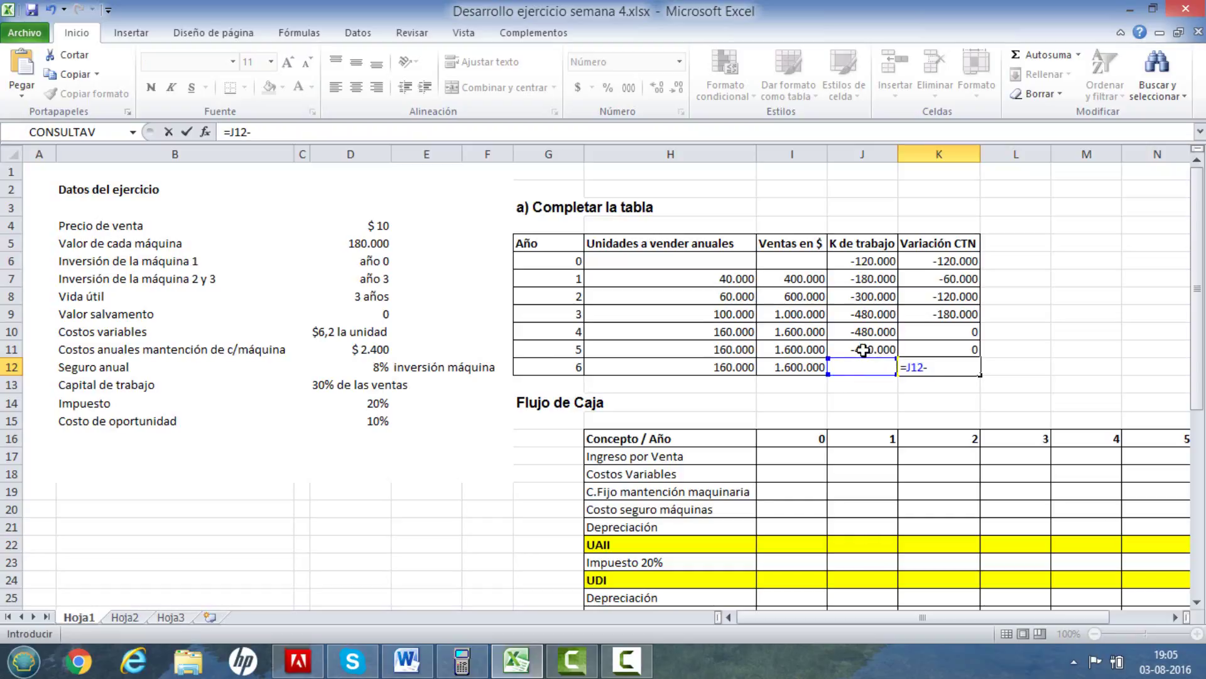
pyautogui.click(862, 349)
pyautogui.press('Return')
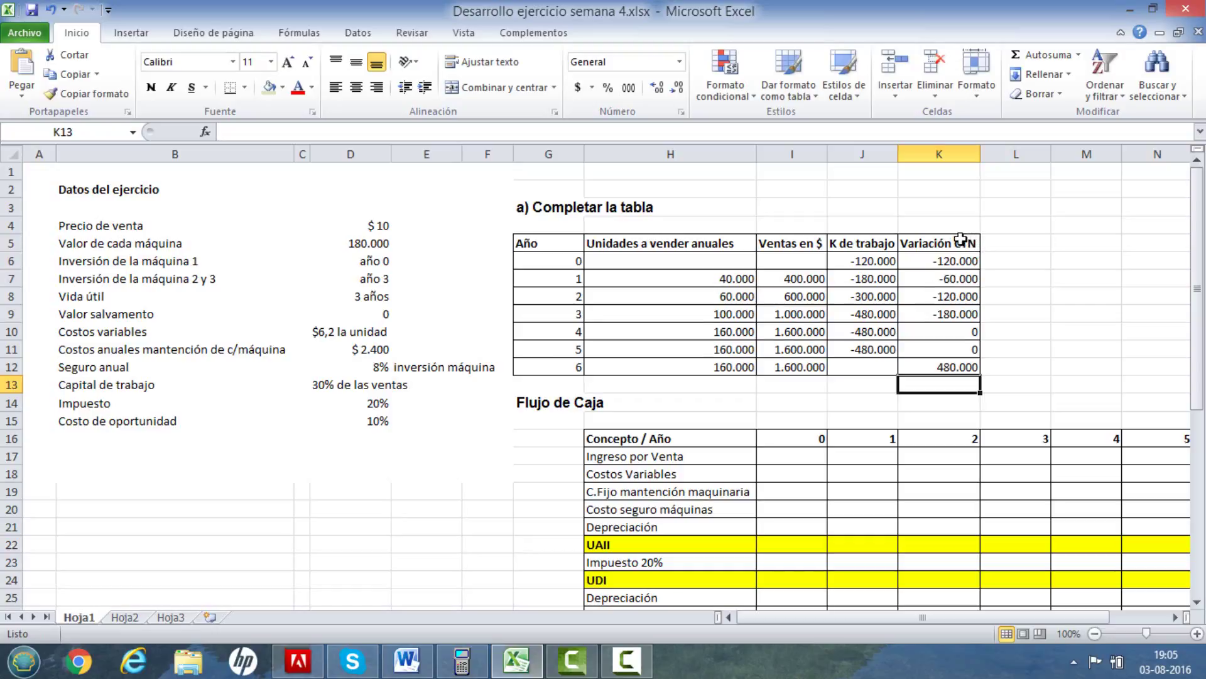
# Check the sum of the Variación CTN values in cells K6 to K12.
pyautogui.click(1028, 277)
pyautogui.moveTo(965, 262); pyautogui.dragTo(967, 368)
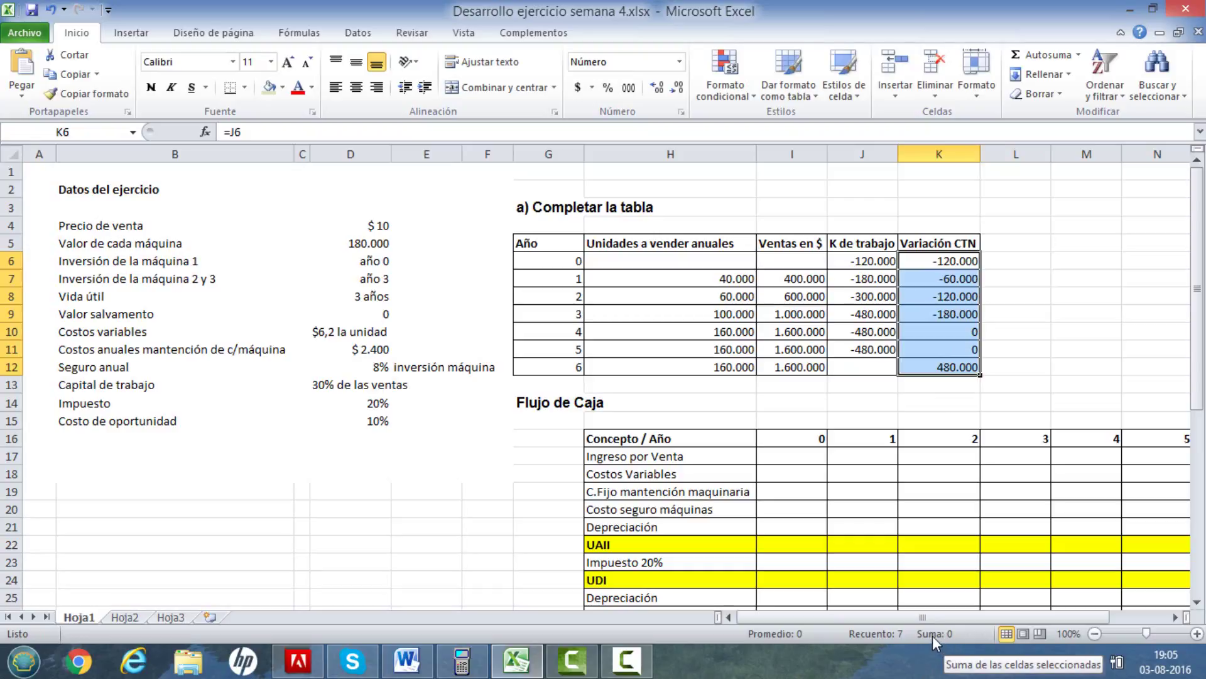
pyautogui.click(1005, 389)
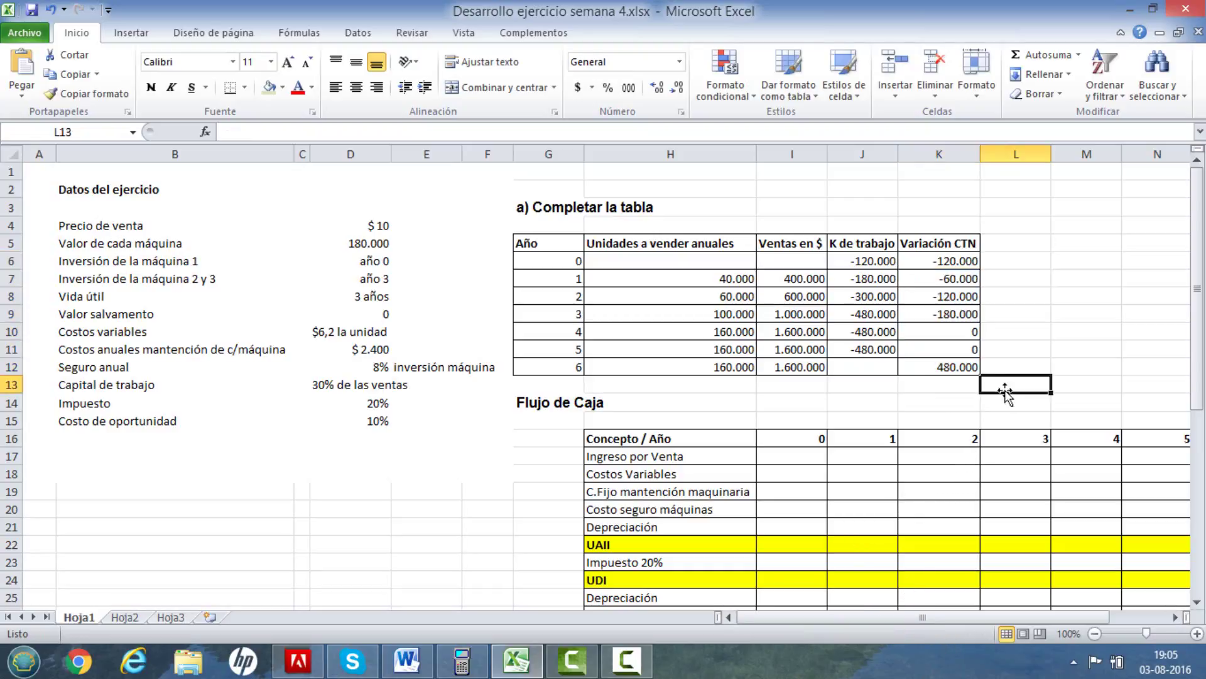
# Set the year 1 Ingreso por Venta in cell J17 of the Flujo de Caja equal to the year 1 sales with =I7.
pyautogui.click(1172, 618)
pyautogui.click(1171, 618)
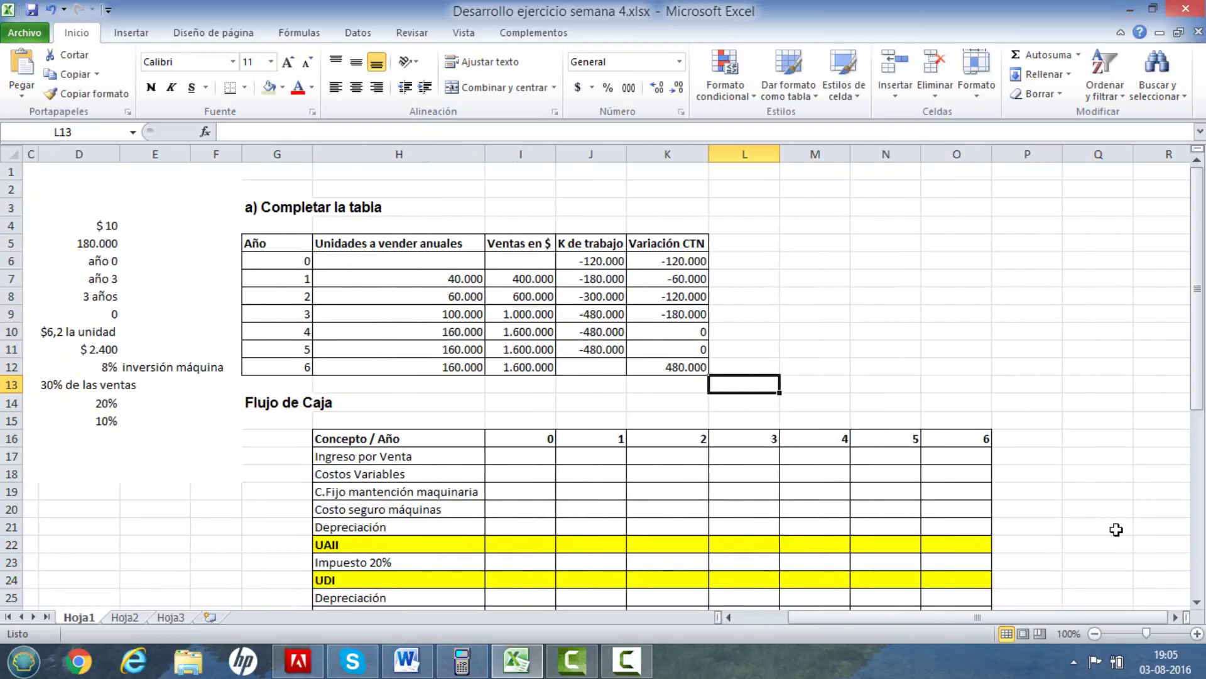
pyautogui.scroll(-2, 1115, 531)
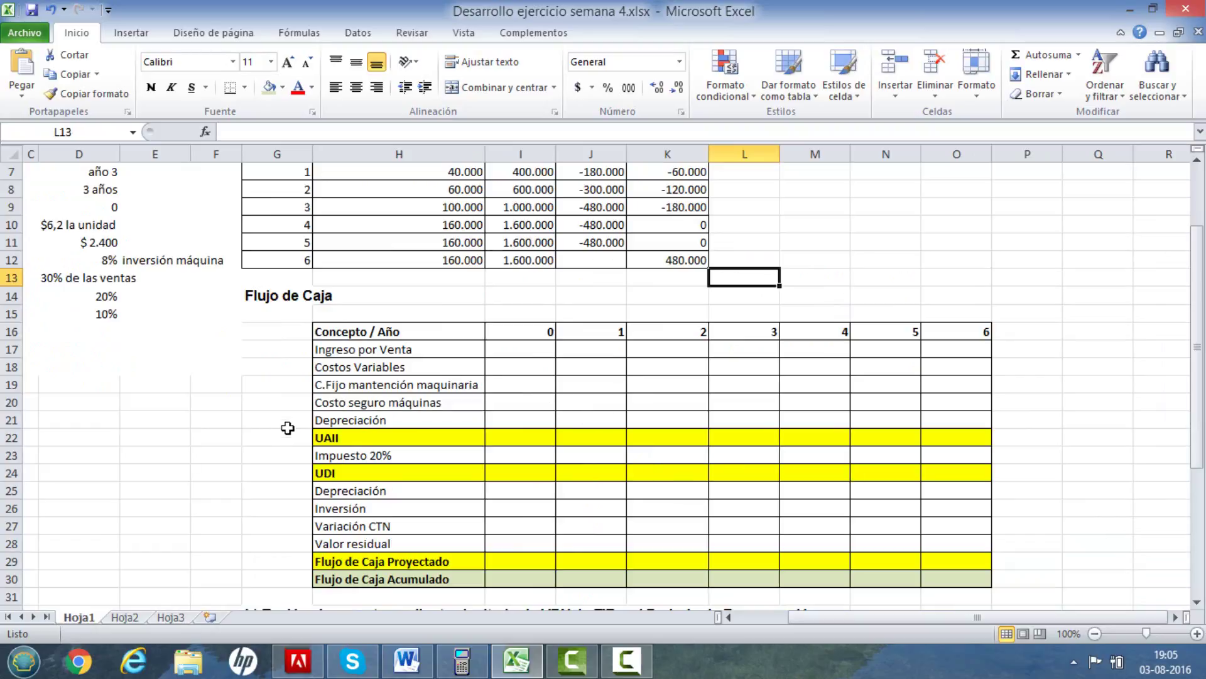
pyautogui.click(402, 350)
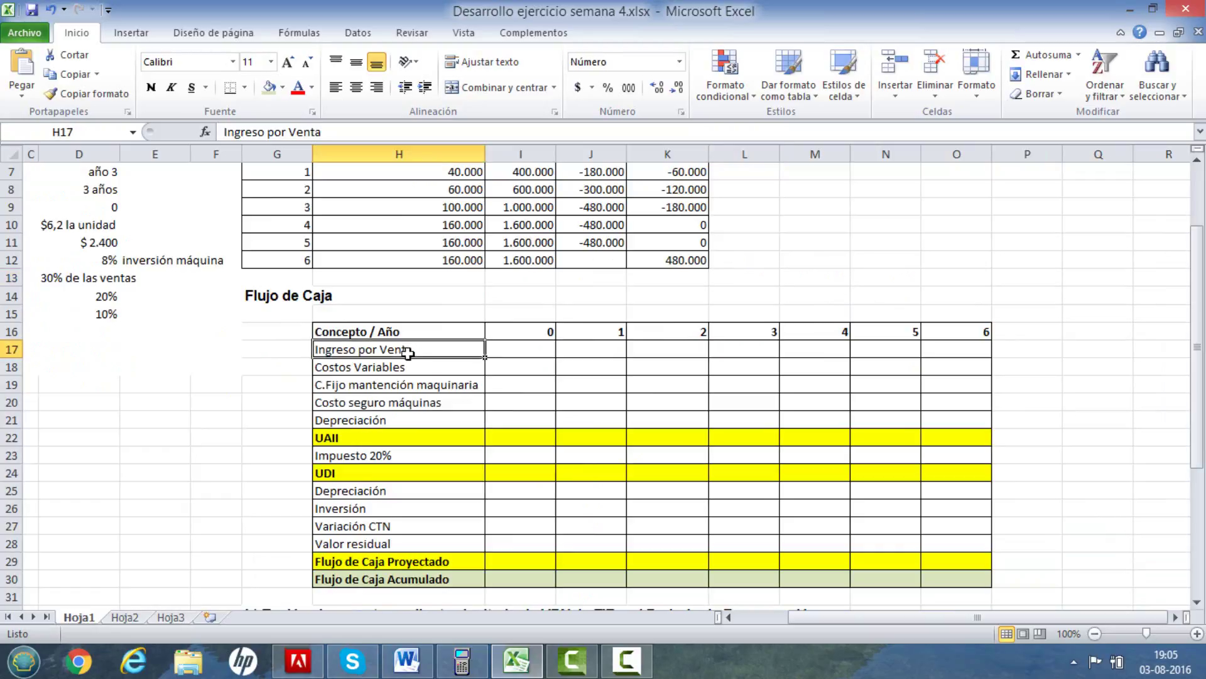
pyautogui.scroll(1, 560, 274)
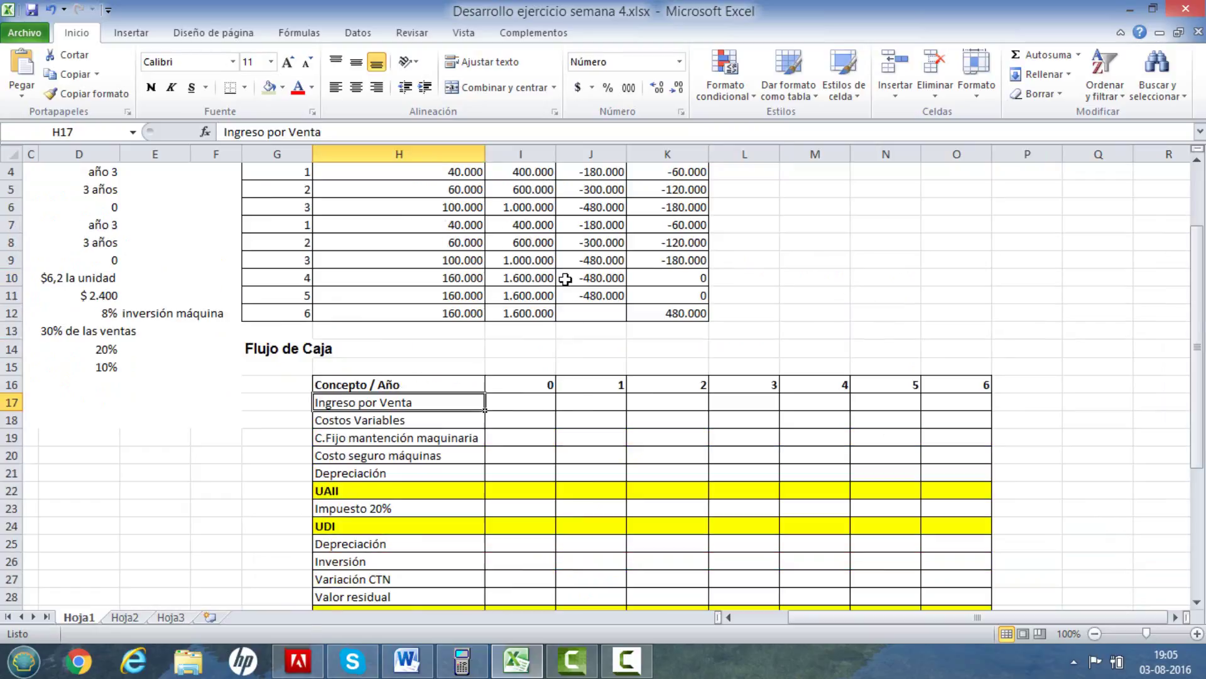
pyautogui.click(521, 204)
pyautogui.moveTo(520, 204); pyautogui.dragTo(522, 311)
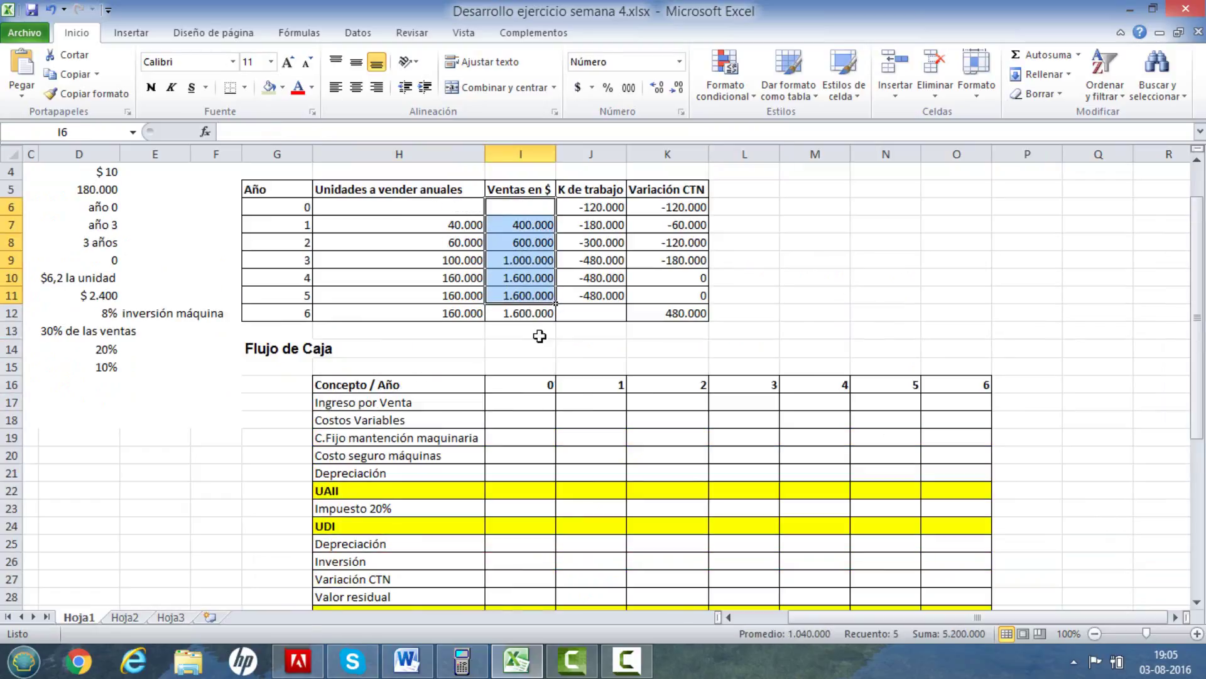
pyautogui.click(577, 405)
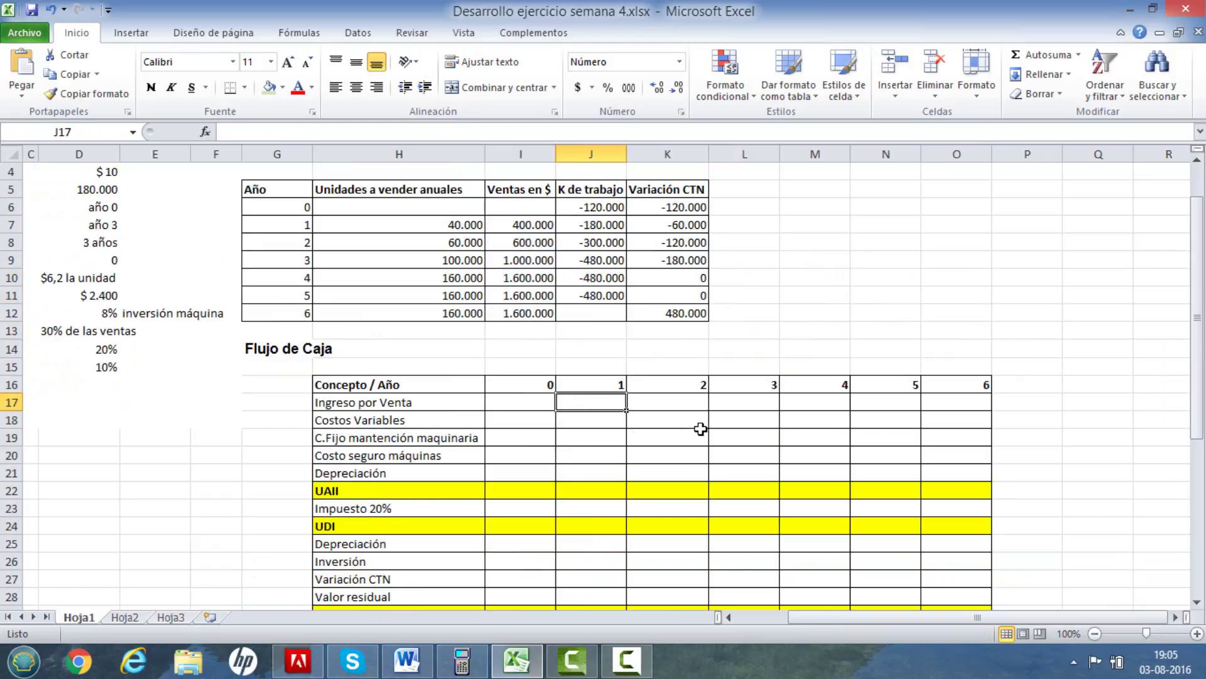
pyautogui.write('=')
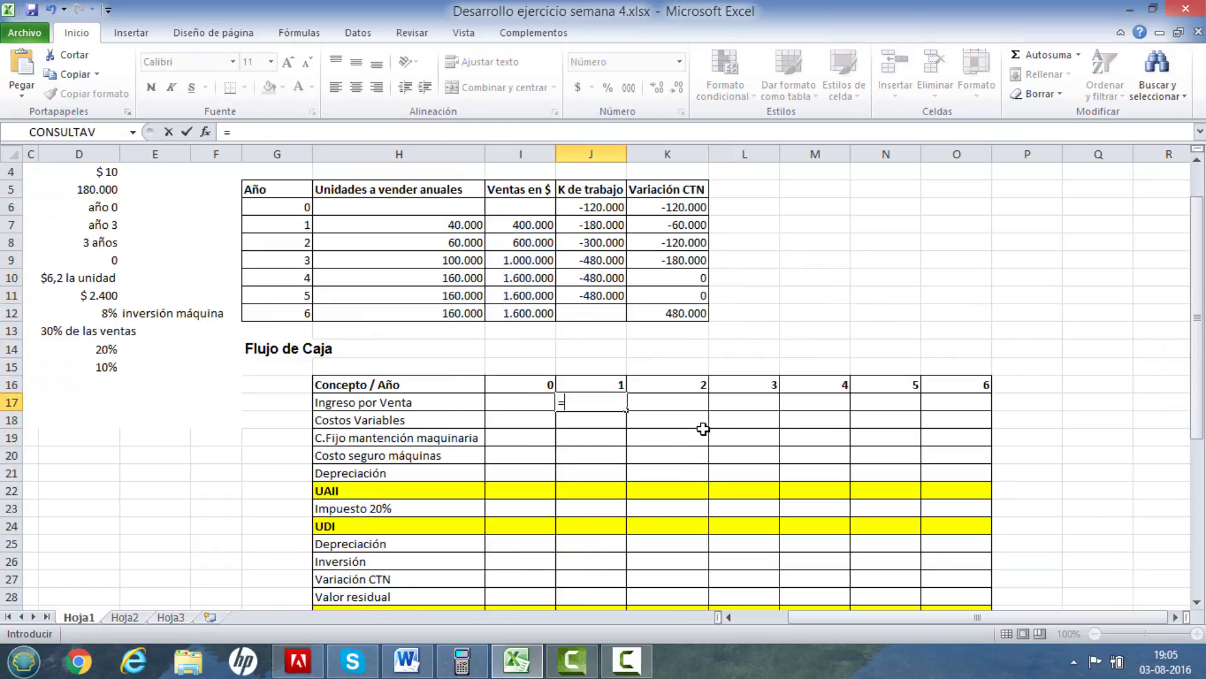
pyautogui.click(520, 227)
pyautogui.press('Return')
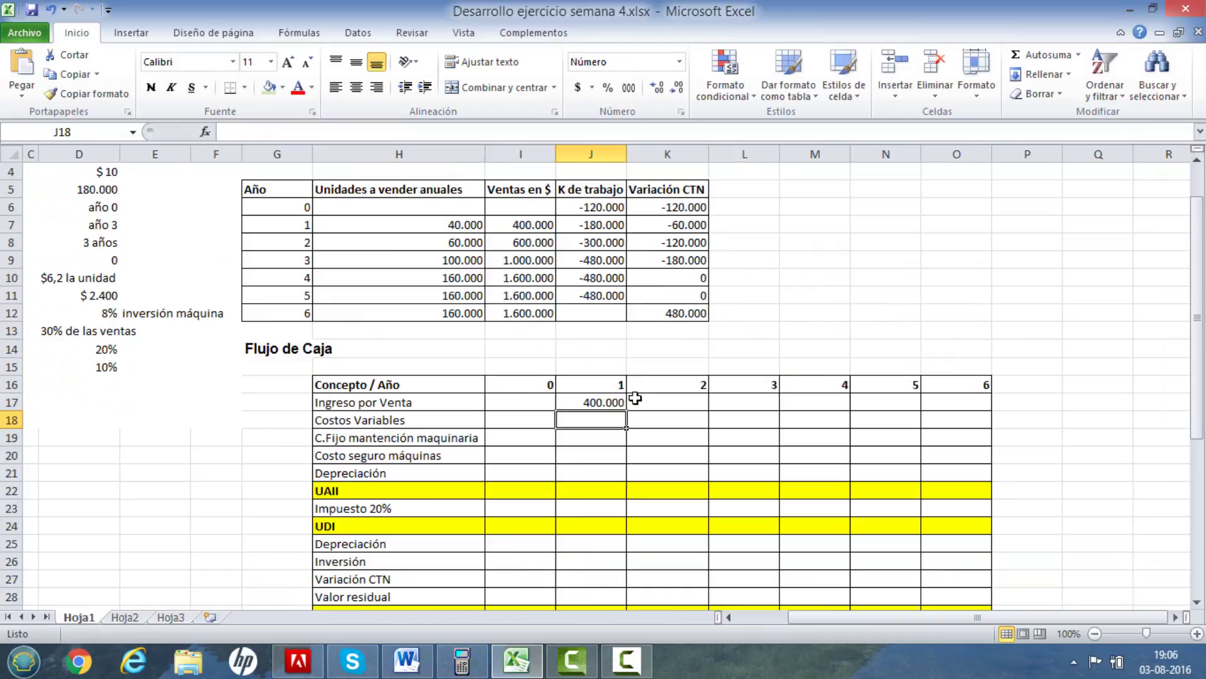
# Link the year 2 and year 3 Ingreso por Venta to their sales, with =I8 in cell K17 and =I9 in cell L17.
pyautogui.click(638, 401)
pyautogui.write('=')
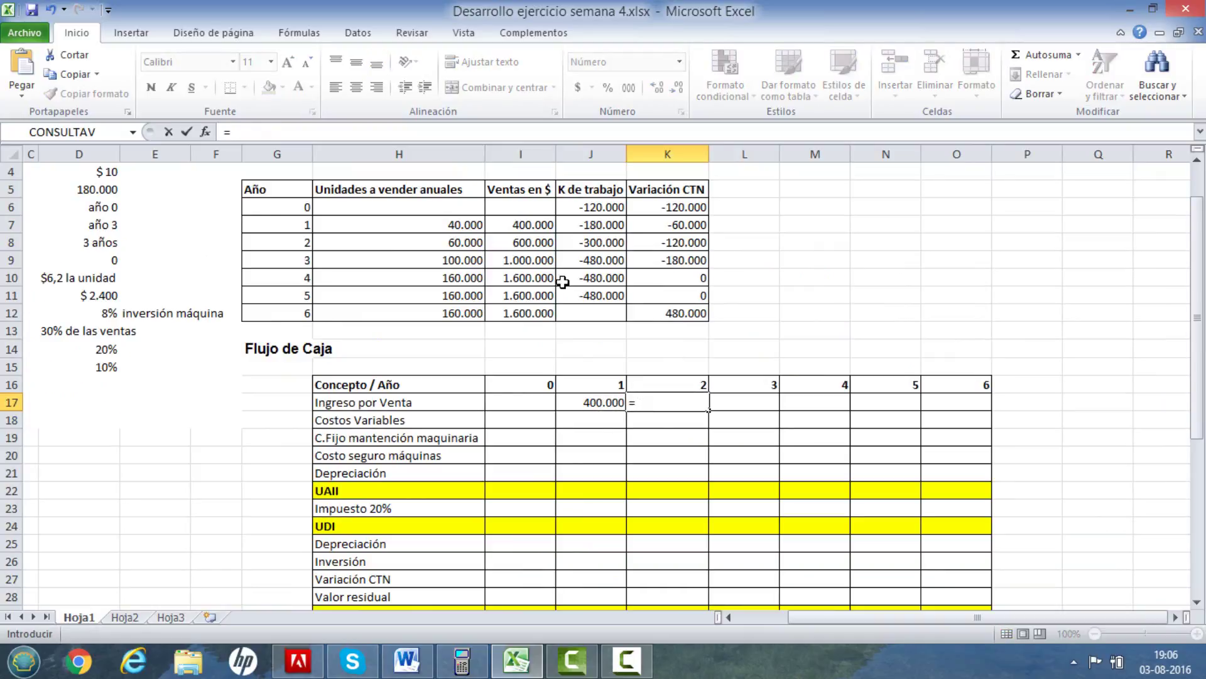
pyautogui.click(534, 241)
pyautogui.press('Return')
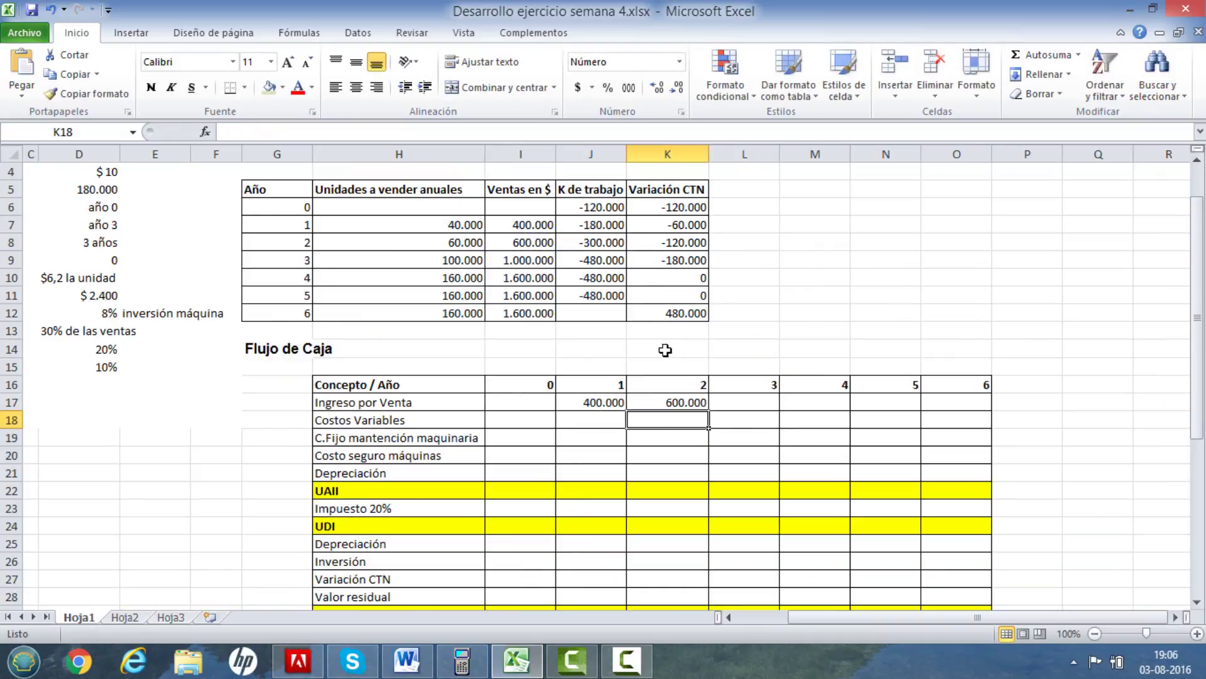
pyautogui.click(756, 402)
pyautogui.write('=')
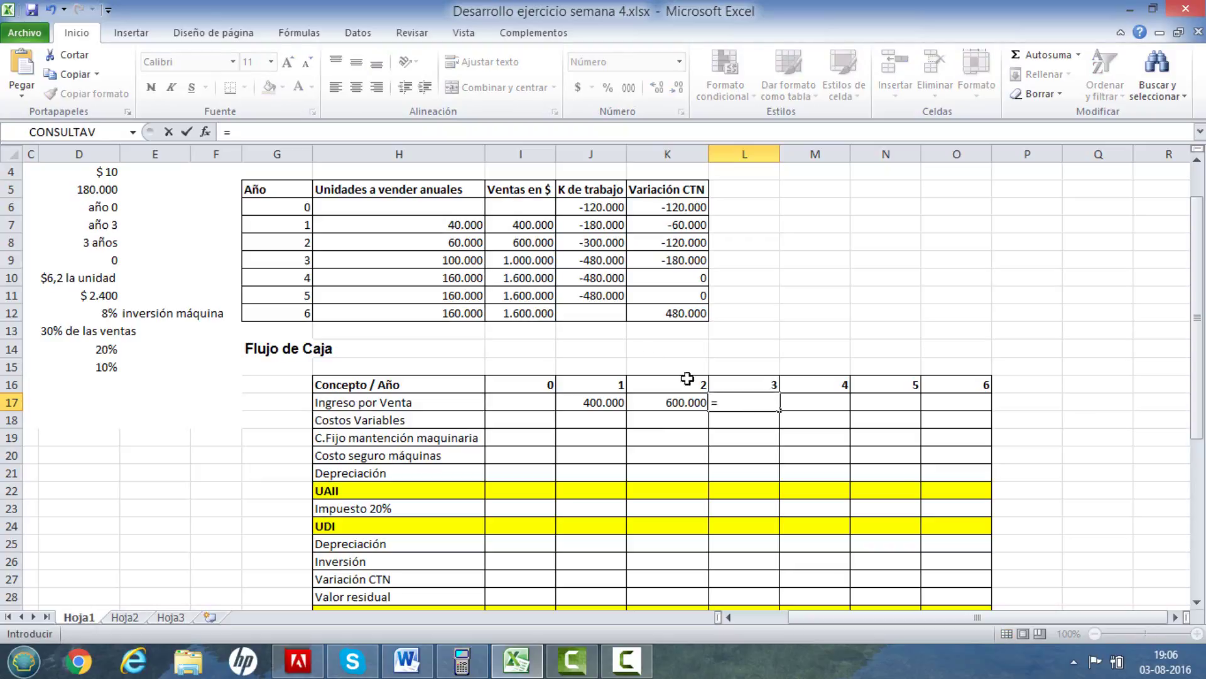
pyautogui.click(541, 260)
pyautogui.press('Return')
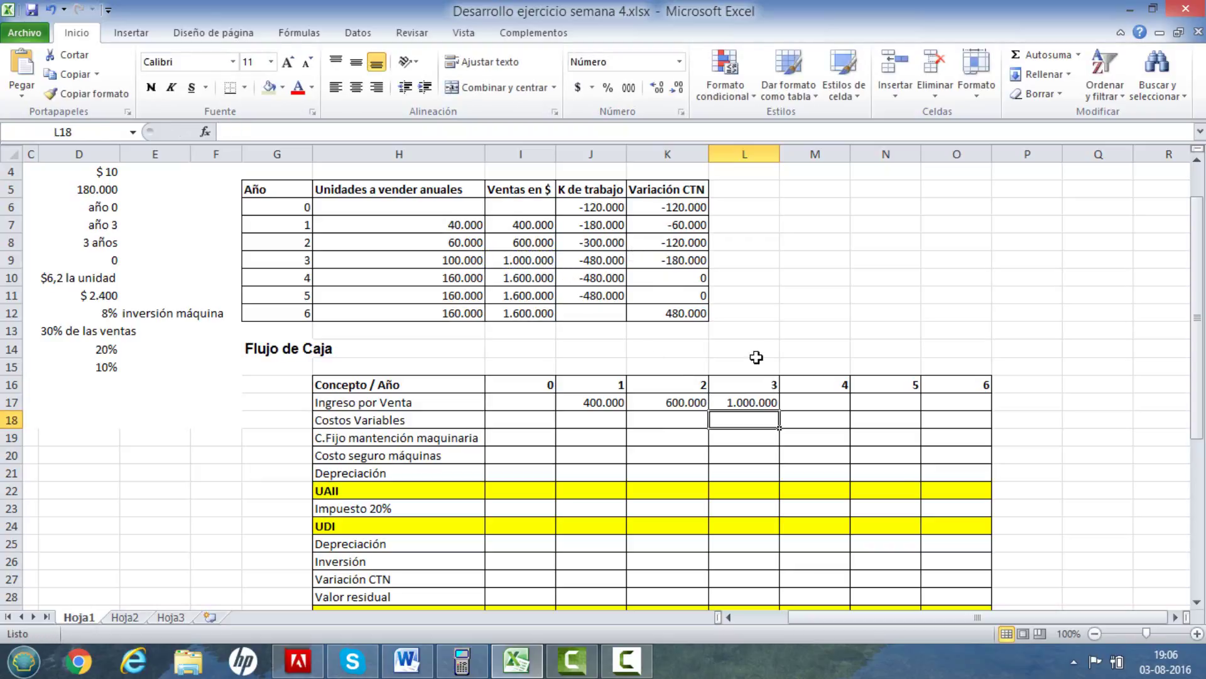
# Link the year 4 and year 5 Ingreso por Venta to their sales, with =I10 in cell M17 and =I11 in cell N17.
pyautogui.click(806, 408)
pyautogui.write('=')
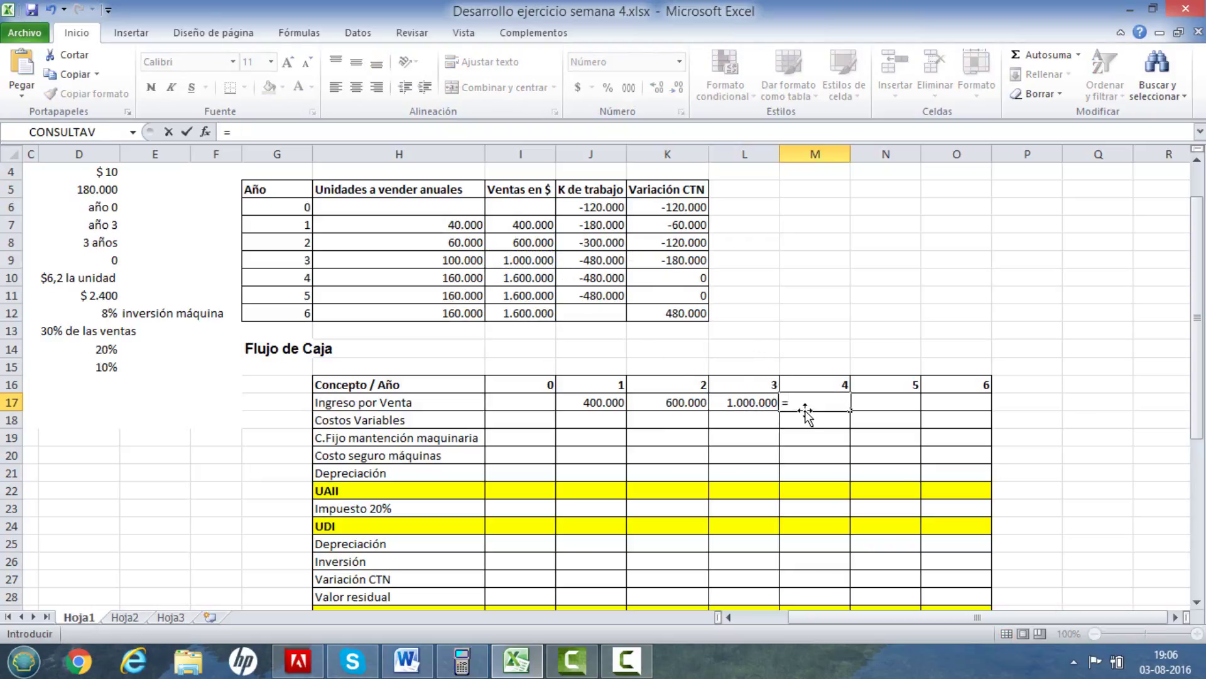
pyautogui.click(534, 278)
pyautogui.press('Return')
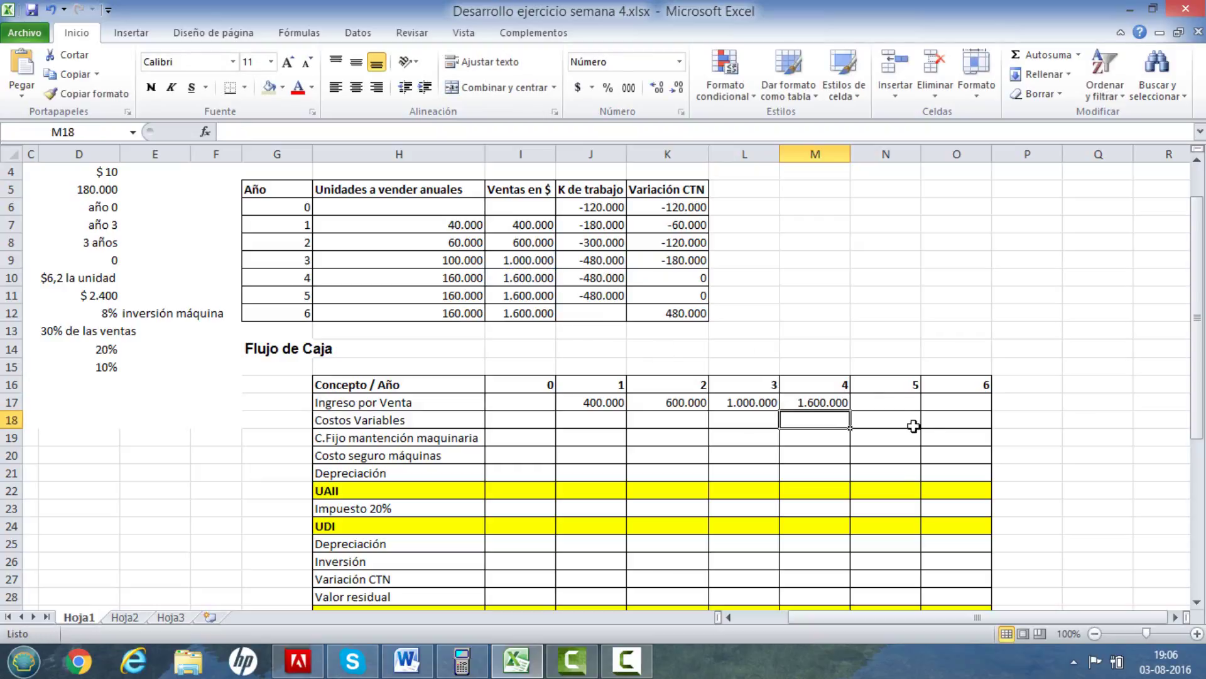
pyautogui.click(900, 403)
pyautogui.write('=')
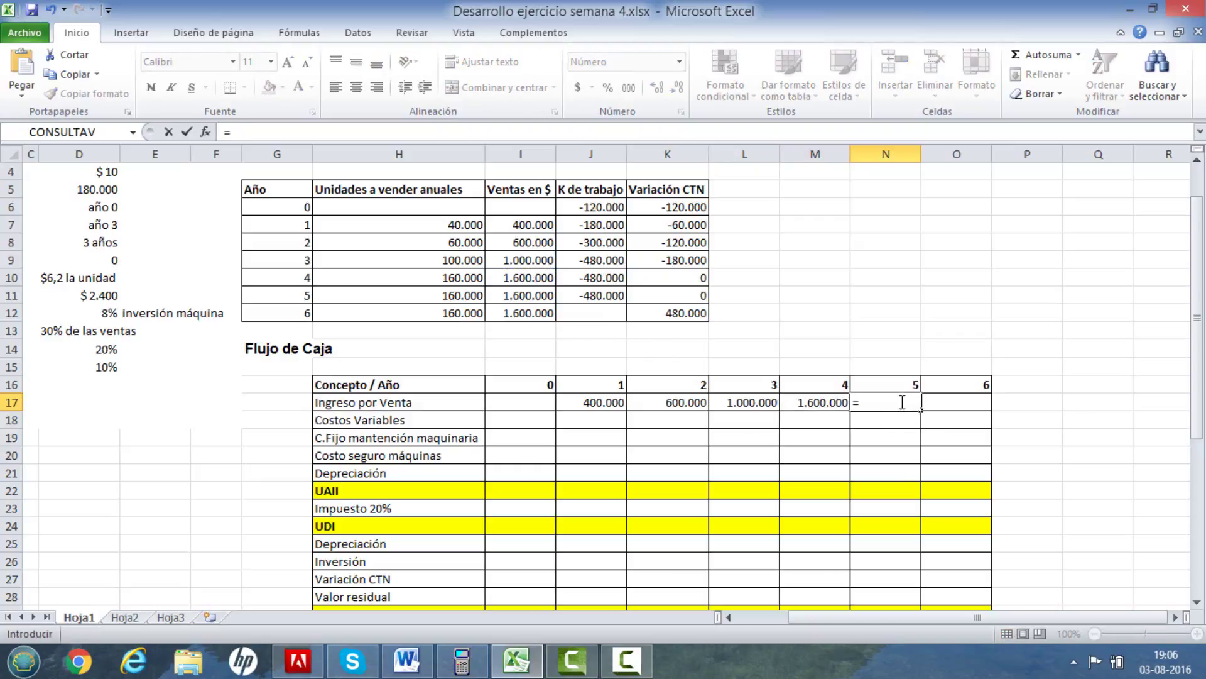
pyautogui.click(533, 296)
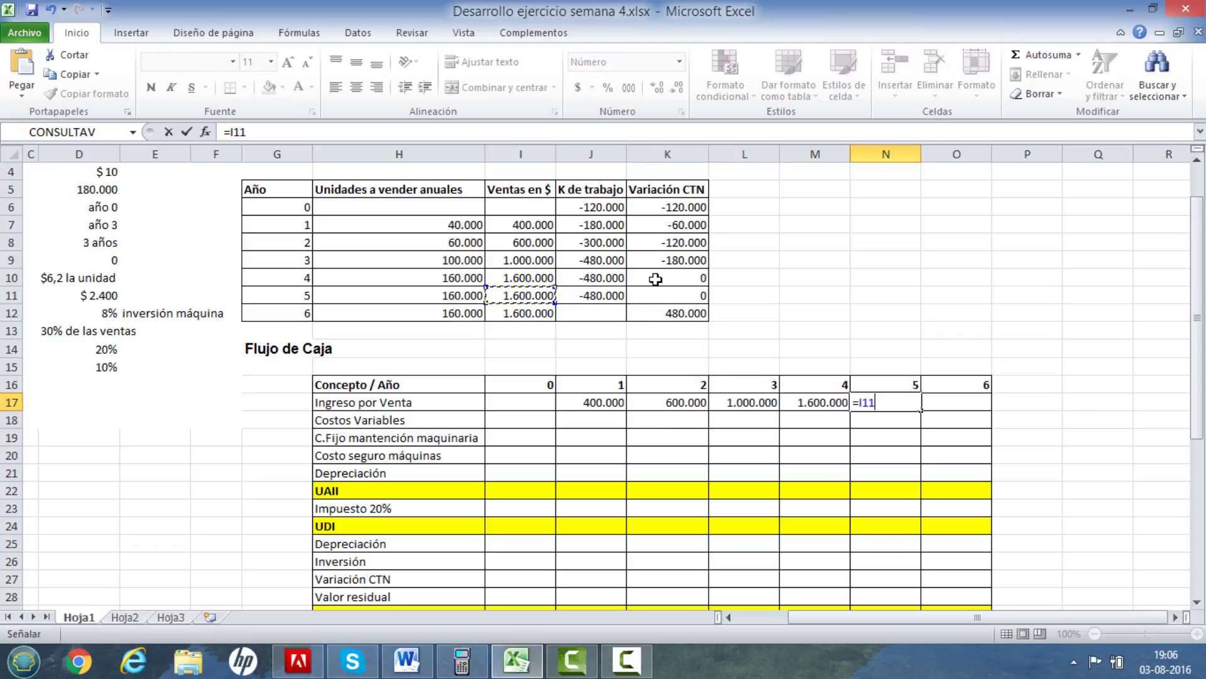
pyautogui.press('Return')
# Set the year 6 Ingreso por Venta in cell O17 equal to the year 6 sales with =I12.
pyautogui.click(953, 401)
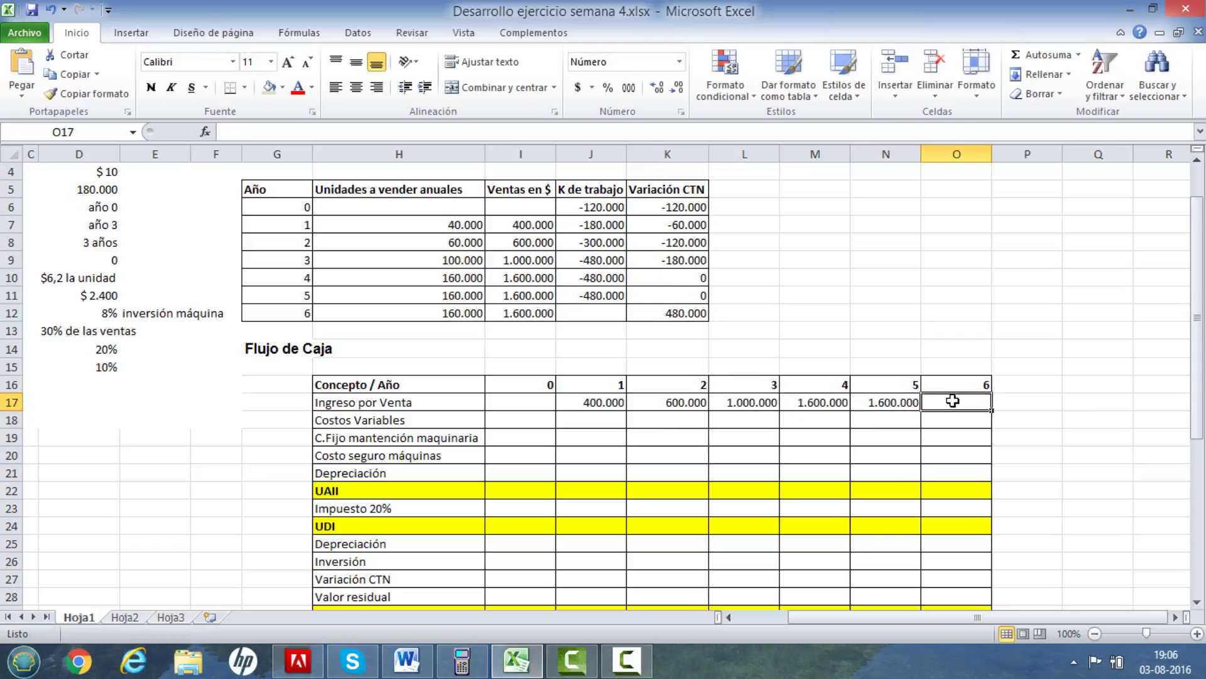
pyautogui.write('=')
pyautogui.click(521, 313)
pyautogui.press('Return')
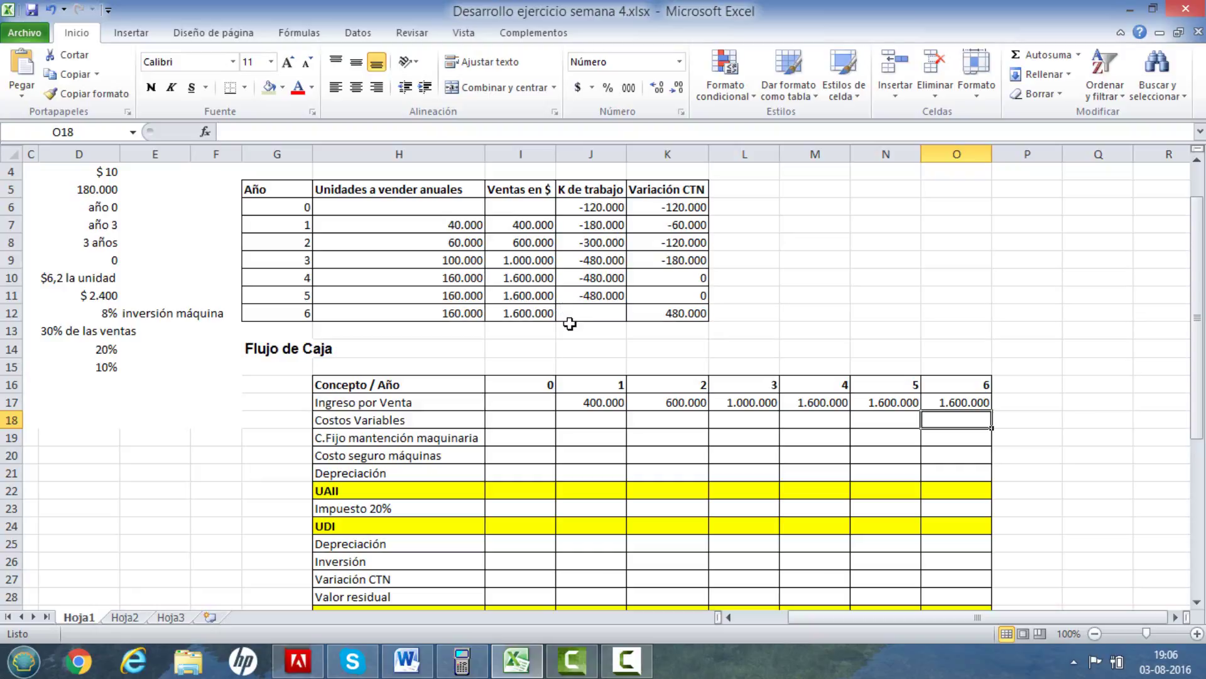
# Calculate the year 1 Costos Variables in cell J18 as a negative cost with =-(6,2*H7).
pyautogui.click(596, 421)
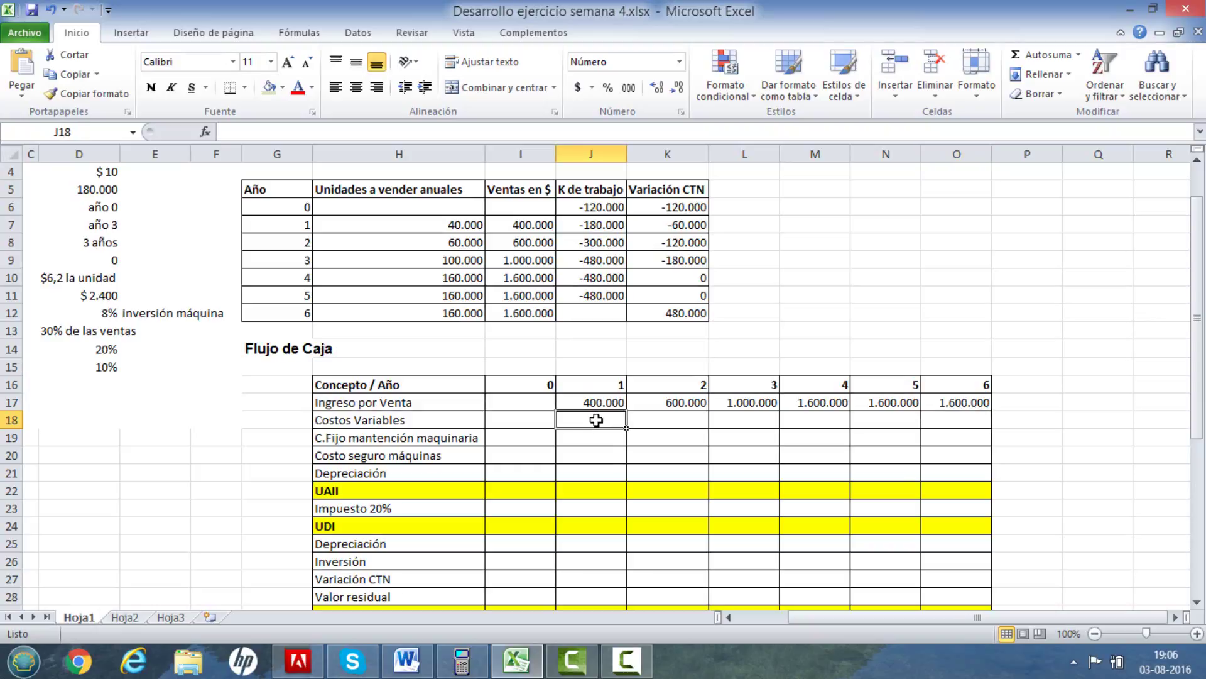
pyautogui.write('=')
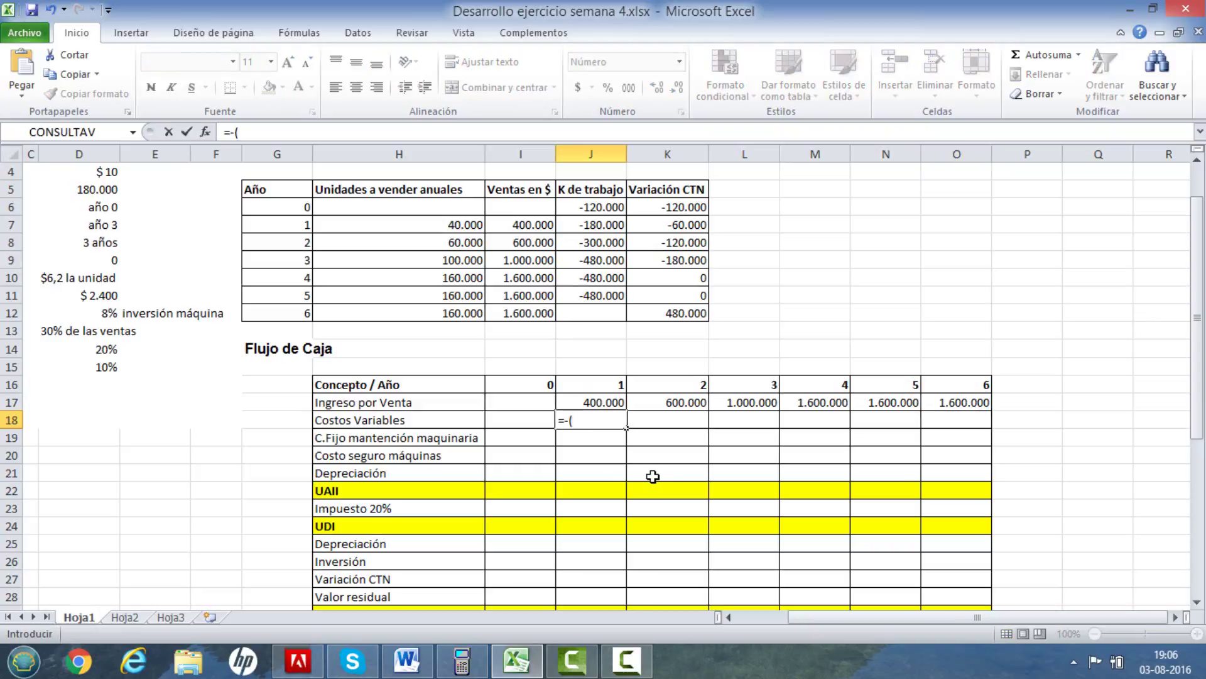
pyautogui.write('-(6,2*')
pyautogui.click(457, 231)
pyautogui.write(')')
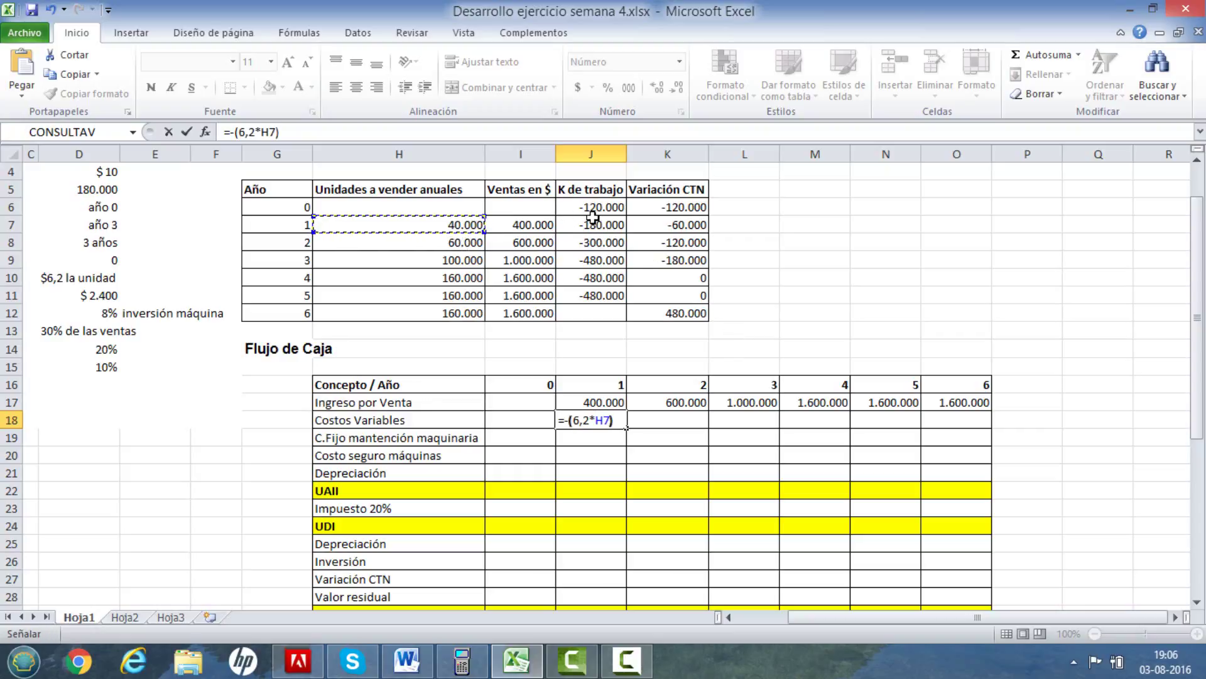
pyautogui.press('Return')
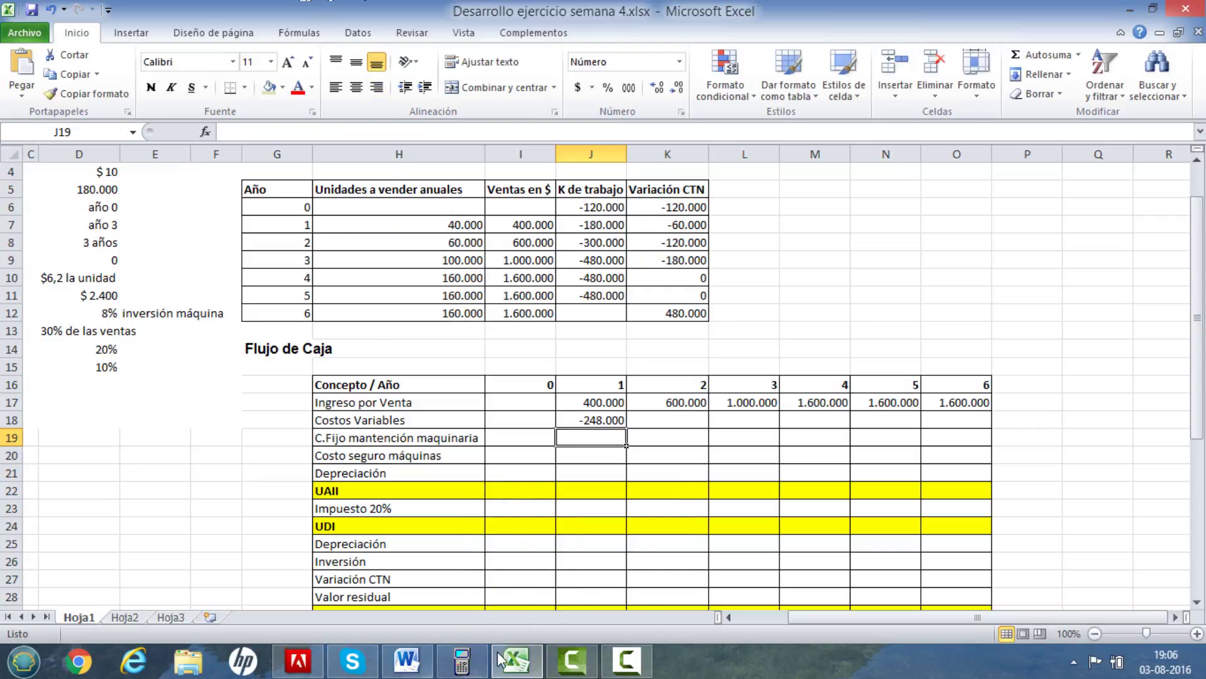
# Calculate the year 2 Costos Variables in cell K18 from that year's units with =-(6,2*H8).
pyautogui.click(662, 417)
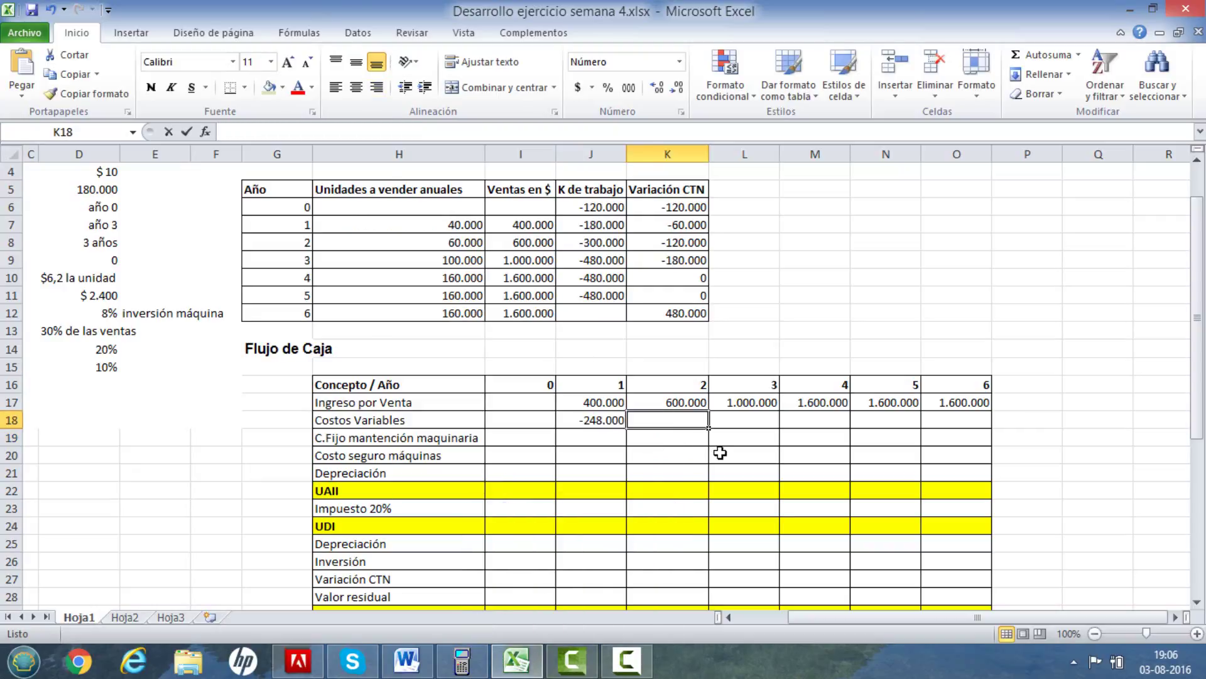
pyautogui.write('=-(')
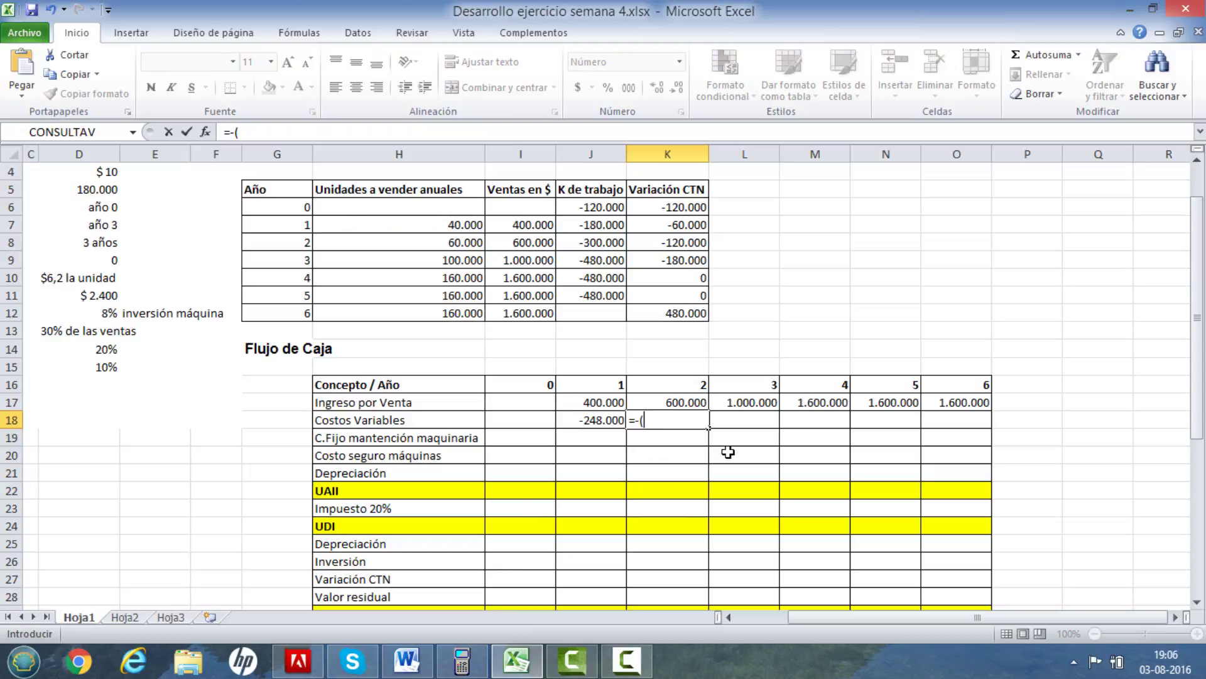
pyautogui.write('6,2*')
pyautogui.click(472, 242)
pyautogui.write(')')
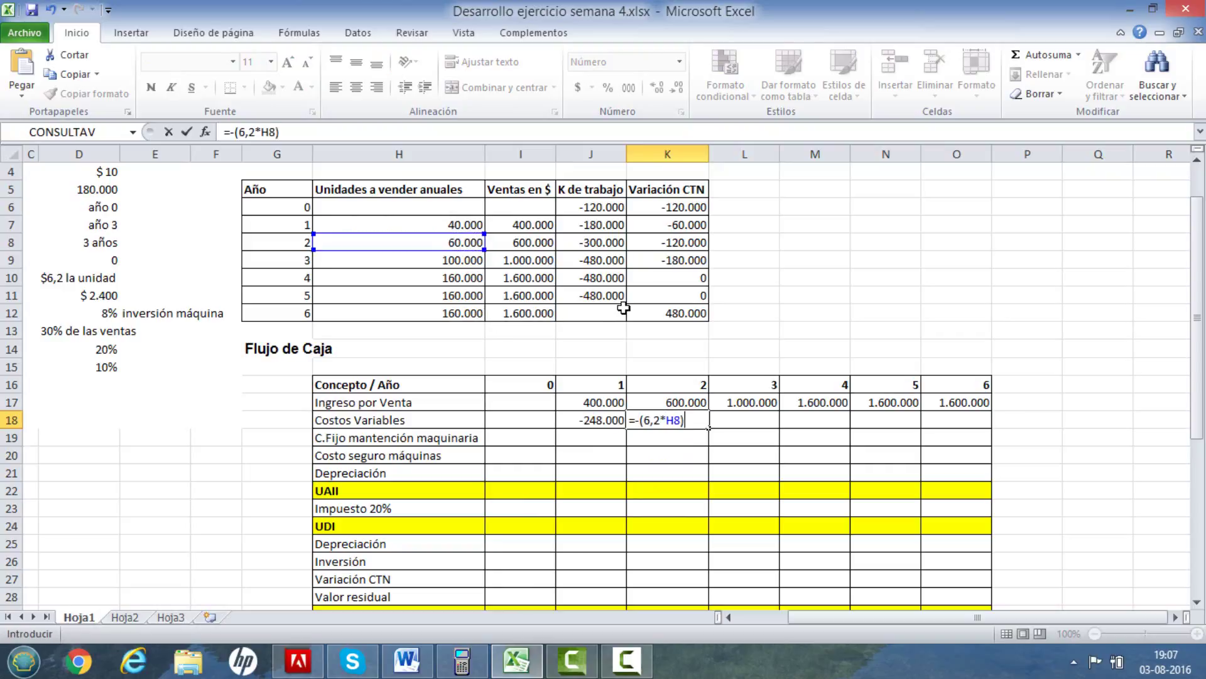
pyautogui.press('Tab')
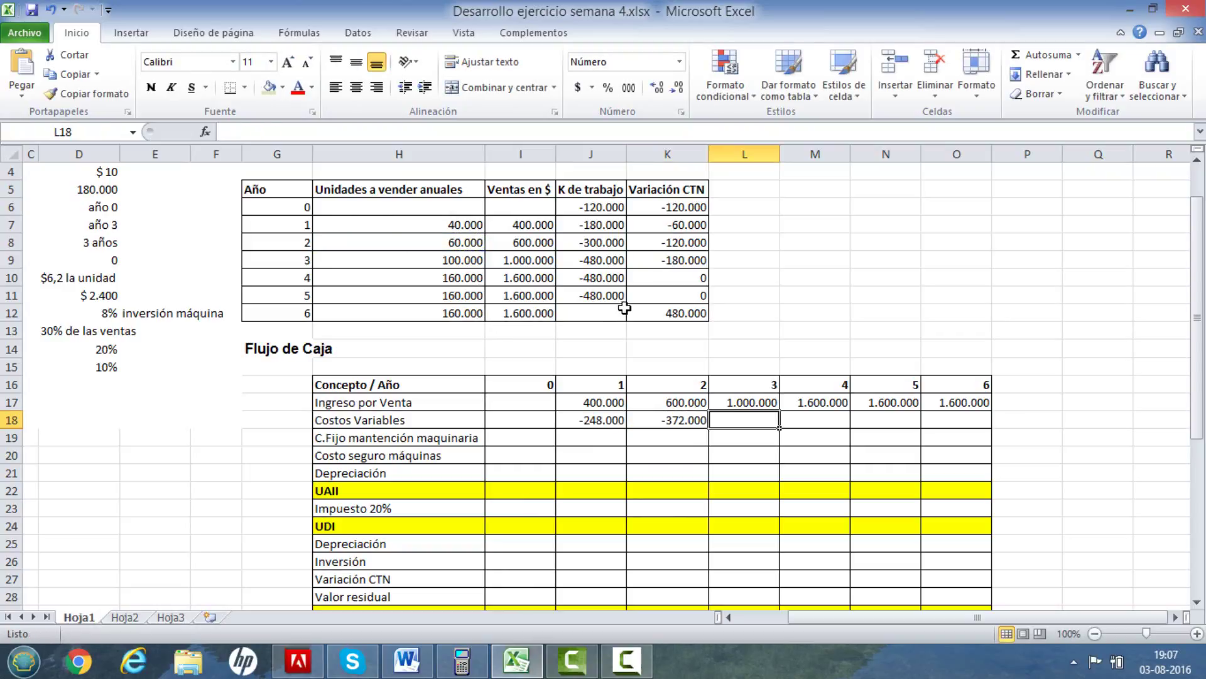
# Calculate the year 3 Costos Variables in cell L18 from that year's units with =-(6,2*H9).
pyautogui.write('=-(')
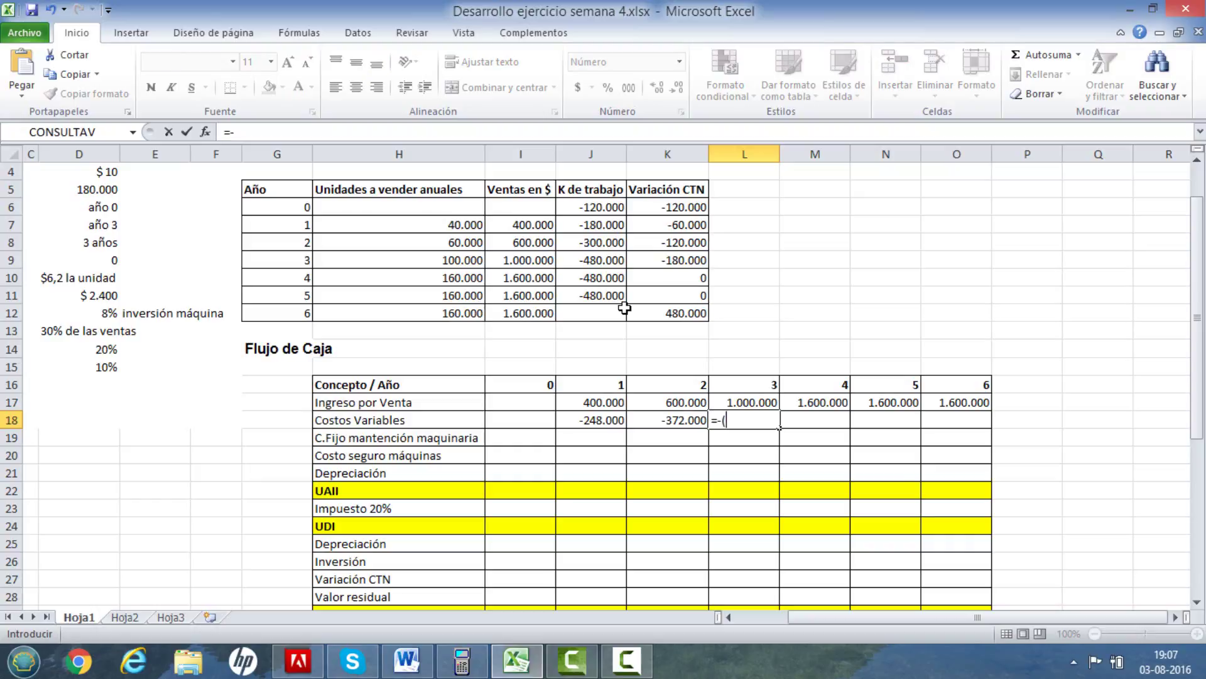
pyautogui.write('6,2*')
pyautogui.click(438, 259)
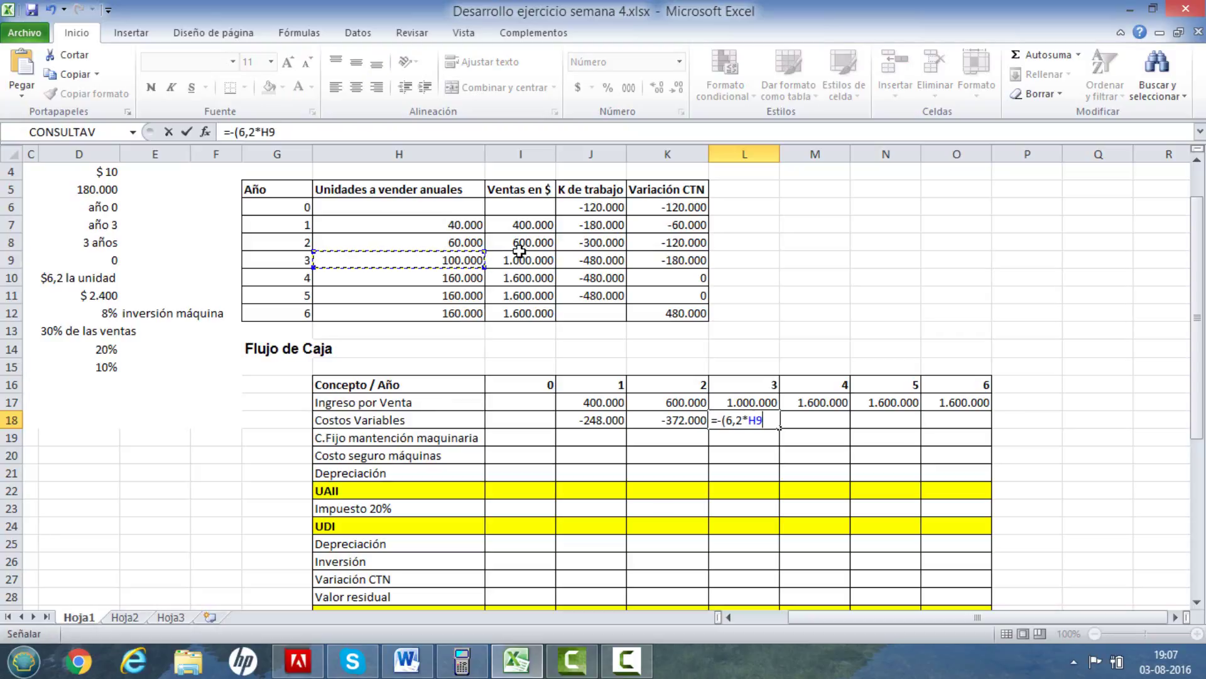
pyautogui.write(')')
pyautogui.press('Tab')
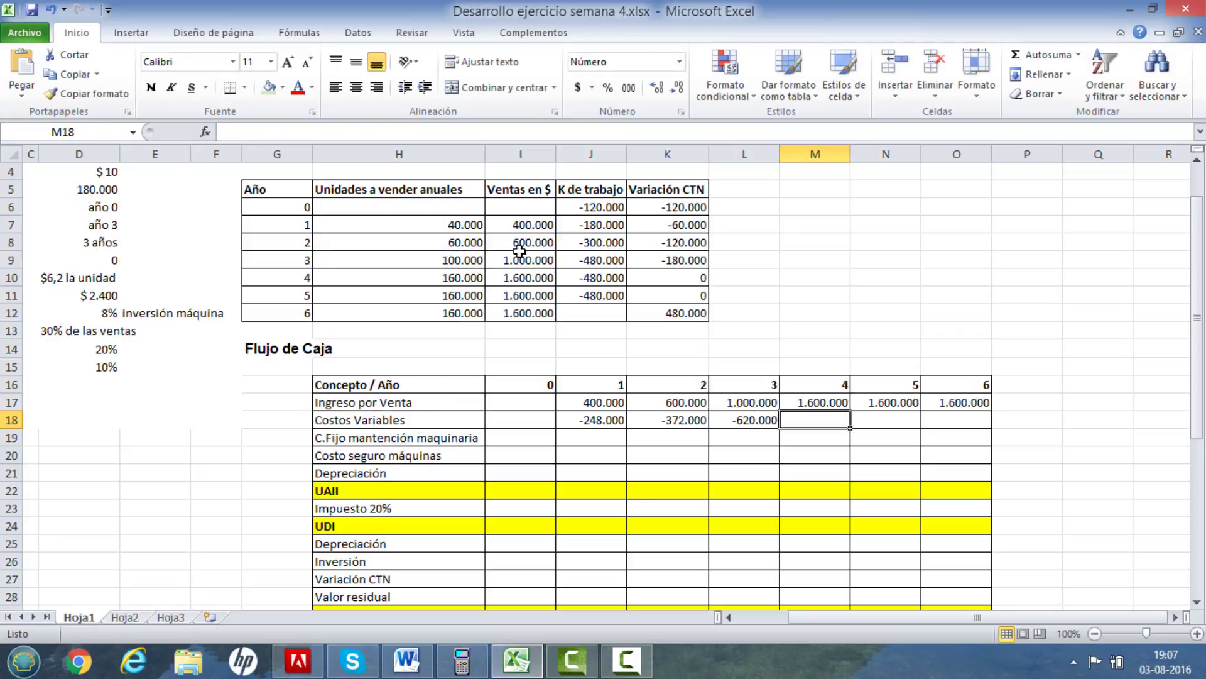
# Calculate the year 4 Costos Variables in cell M18 from that year's units with =-(6,2*H10).
pyautogui.write('=')
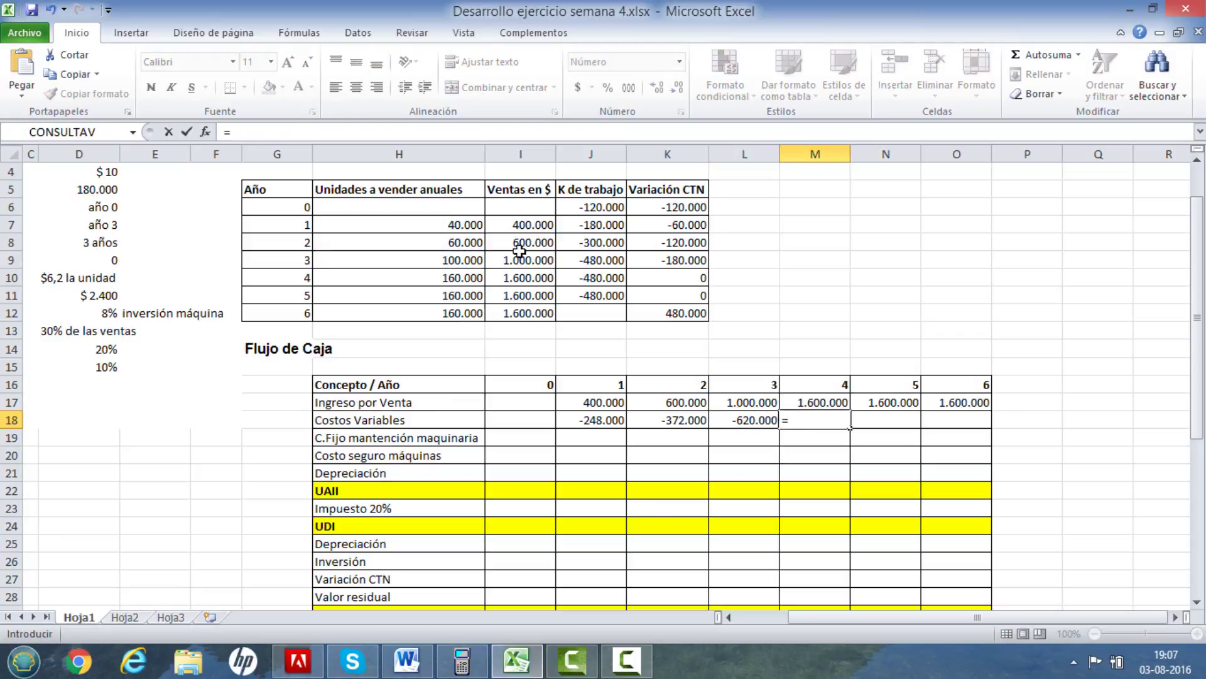
pyautogui.write('-(6,2*')
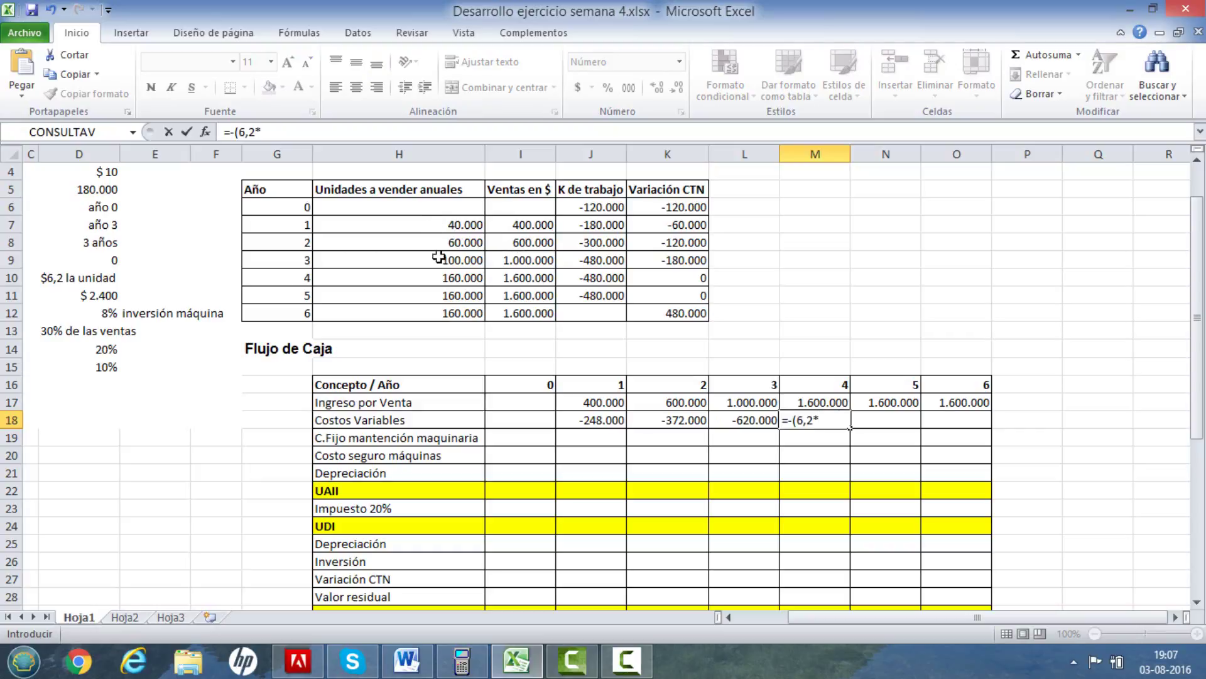
pyautogui.click(453, 281)
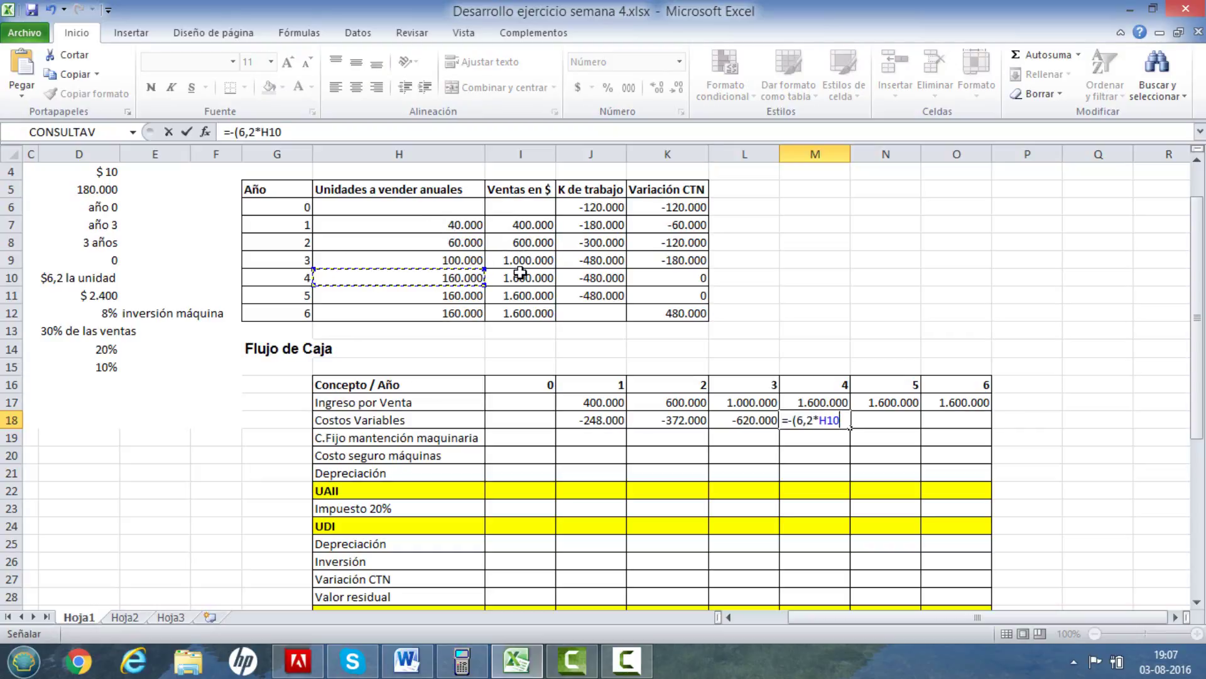
pyautogui.write(')')
pyautogui.press('Tab')
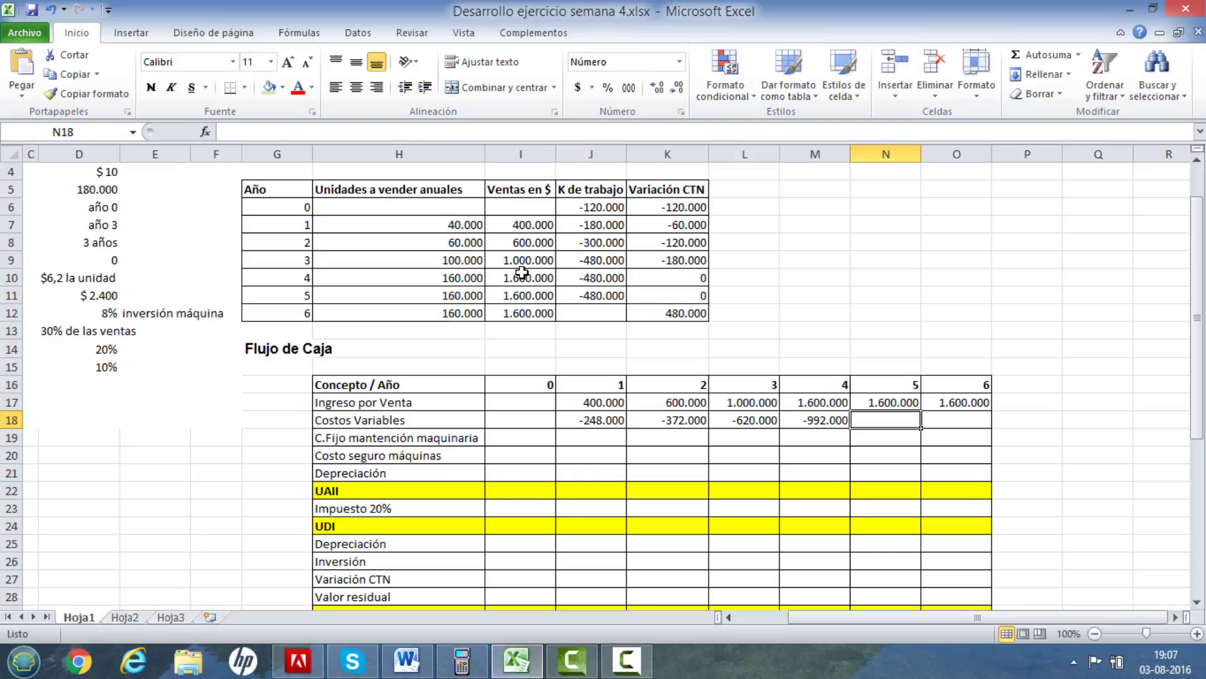
# Carry the year 4 Costos Variables over to years 5 and 6, with =M18 in cell N18 and =N18 in cell O18.
pyautogui.write('=')
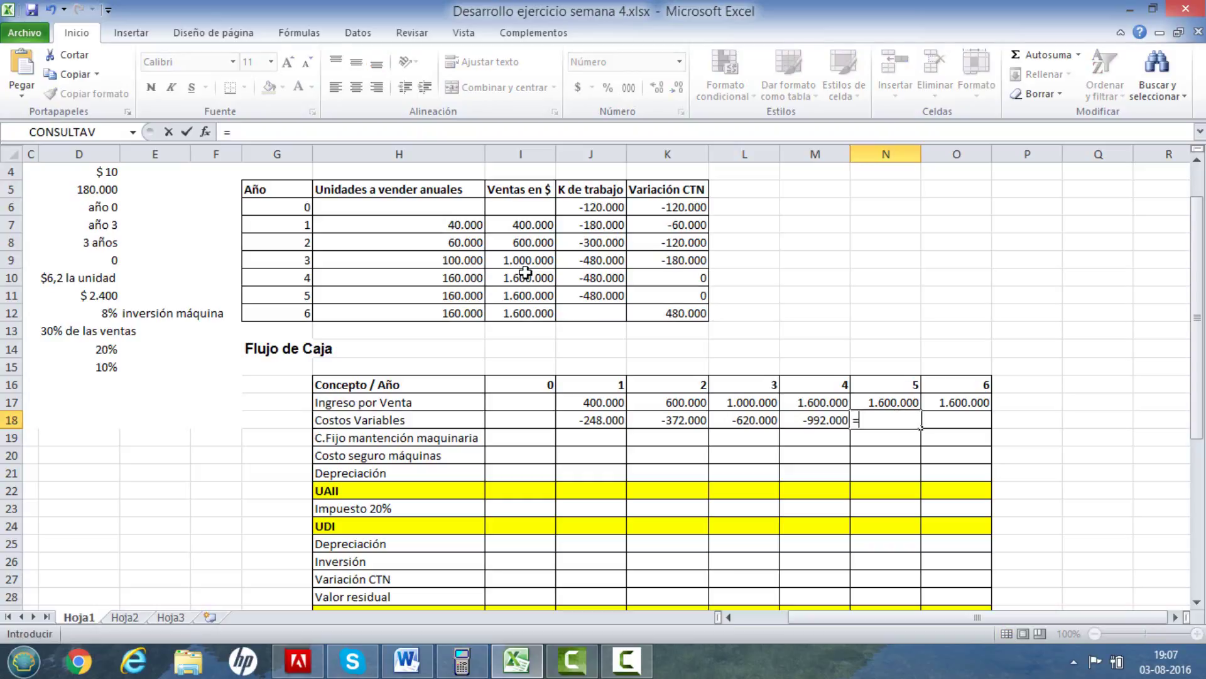
pyautogui.click(811, 418)
pyautogui.press('Tab')
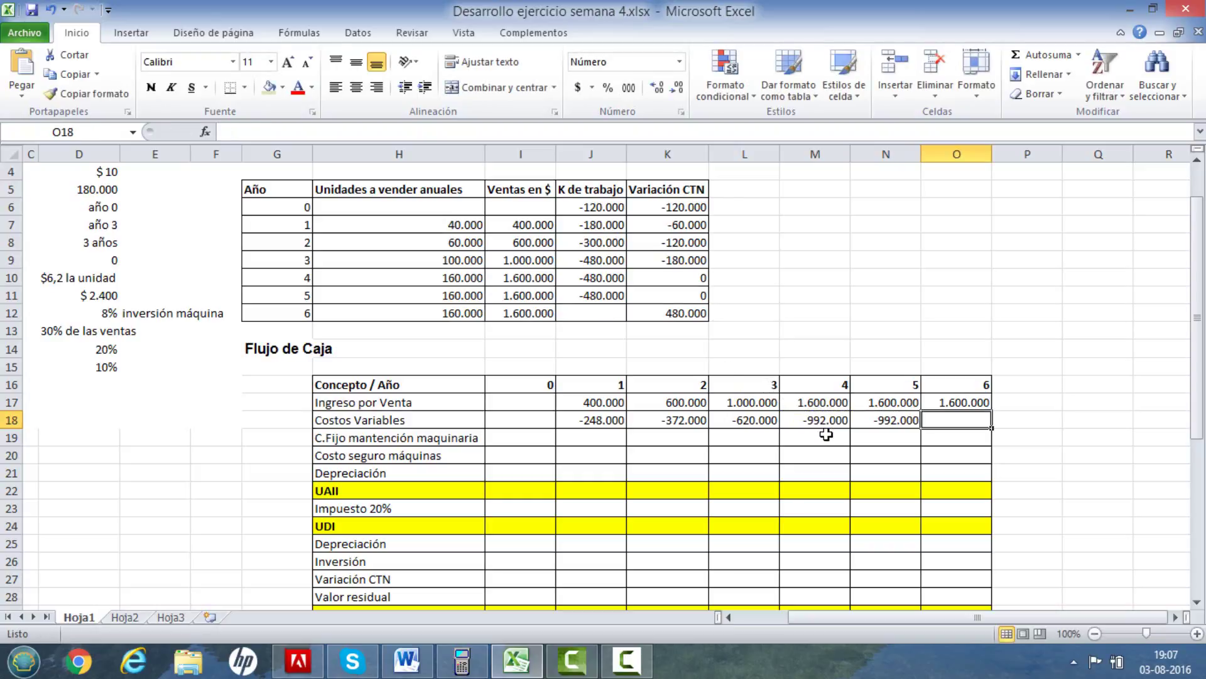
pyautogui.write('=')
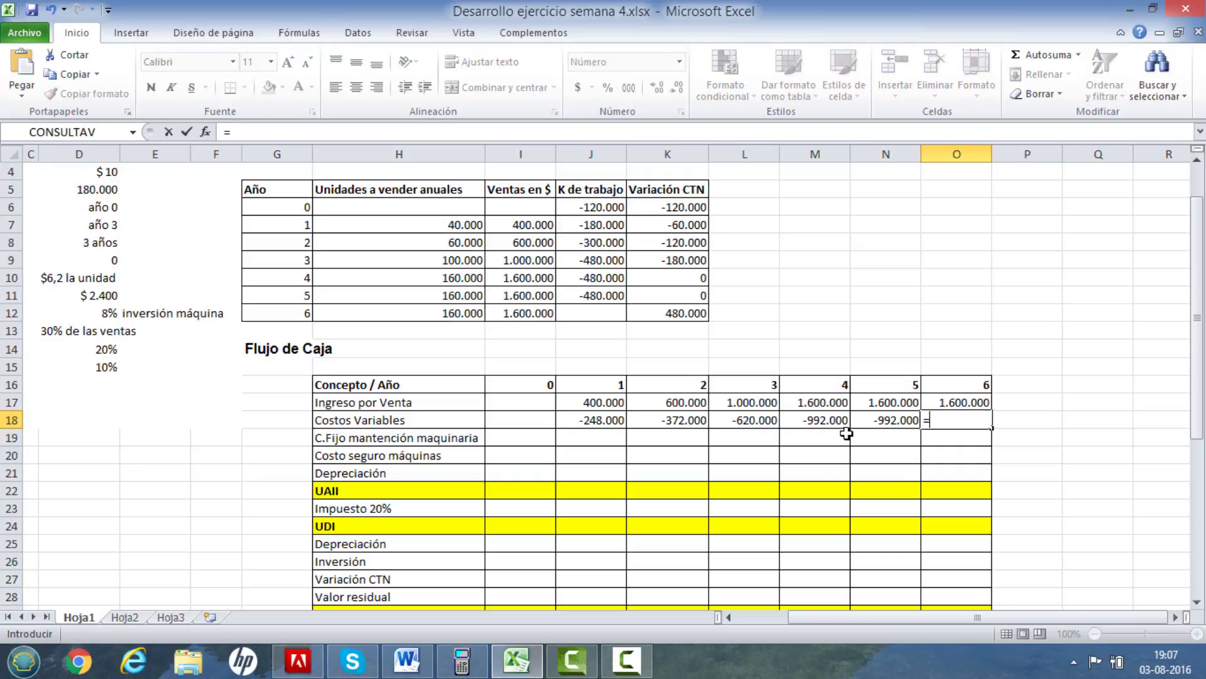
pyautogui.click(872, 407)
pyautogui.click(886, 421)
pyautogui.press('Tab')
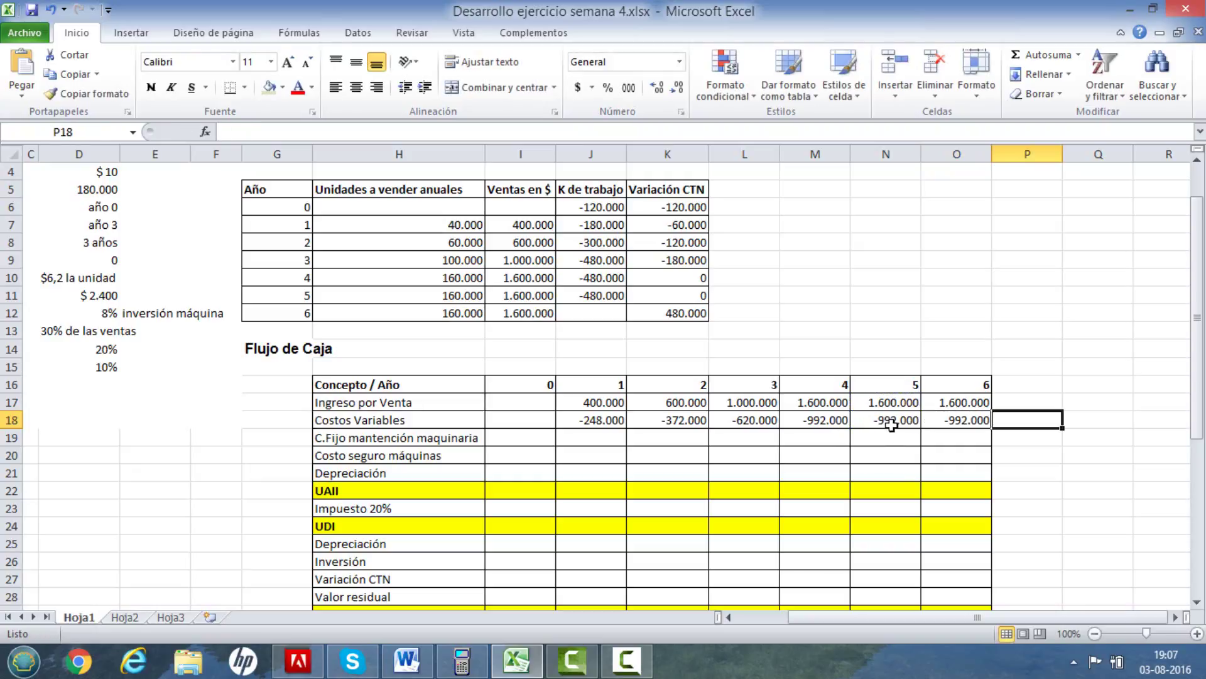
pyautogui.click(968, 461)
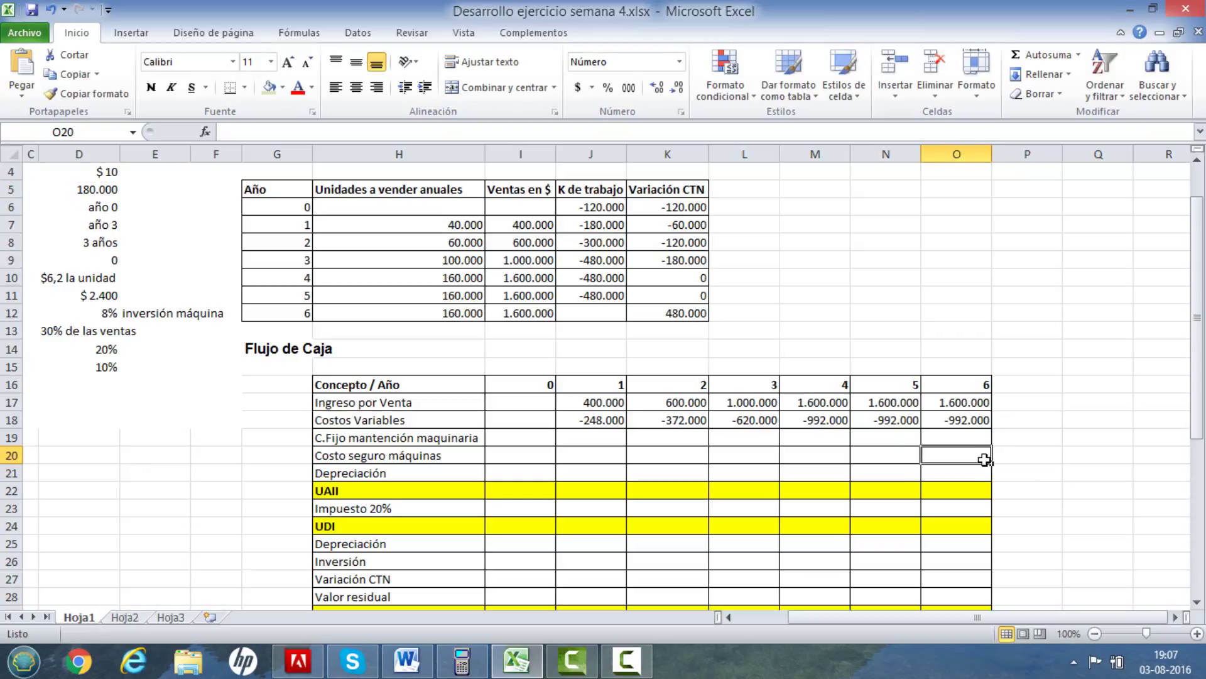
# Enter a C.Fijo mantención maquinaria of -2400 for years 1, 2 and 3 in cells J19 to L19.
pyautogui.click(93, 297)
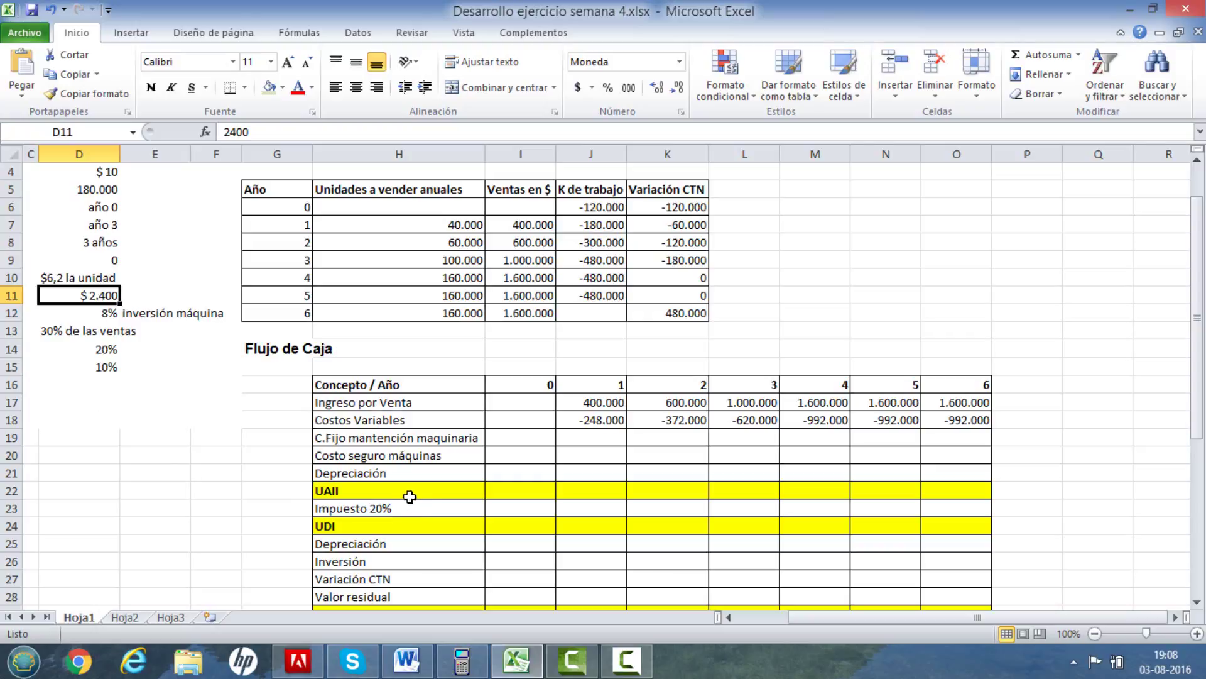
pyautogui.click(574, 437)
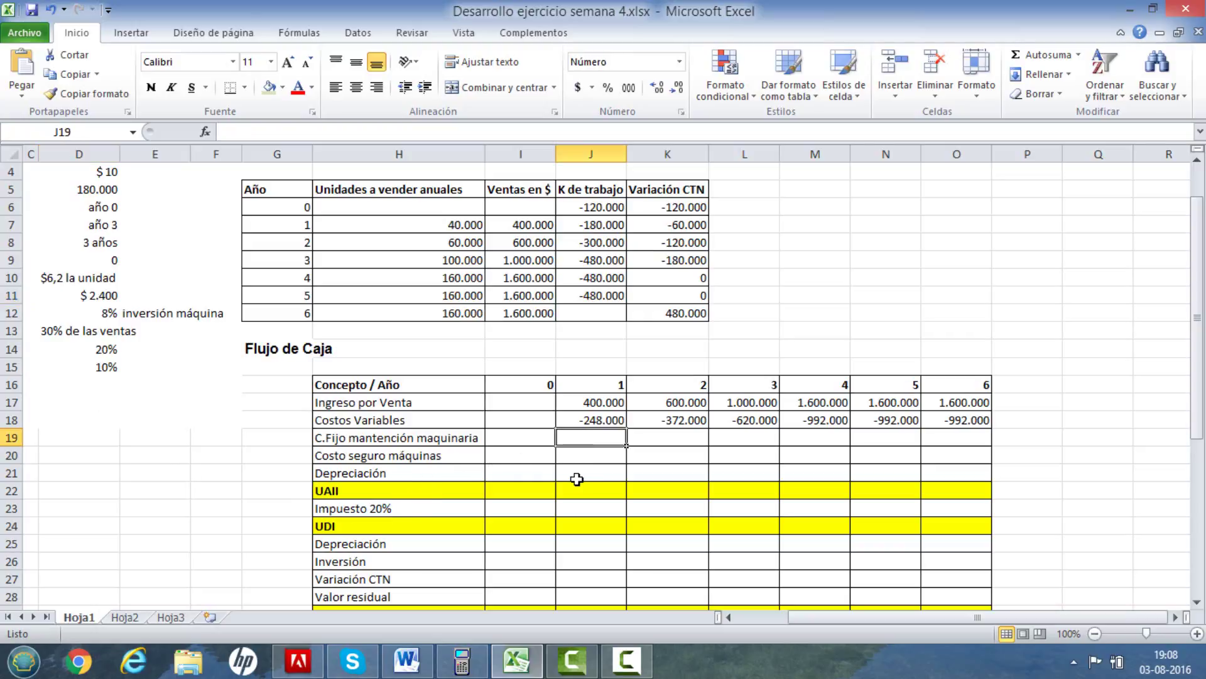
pyautogui.write('-2')
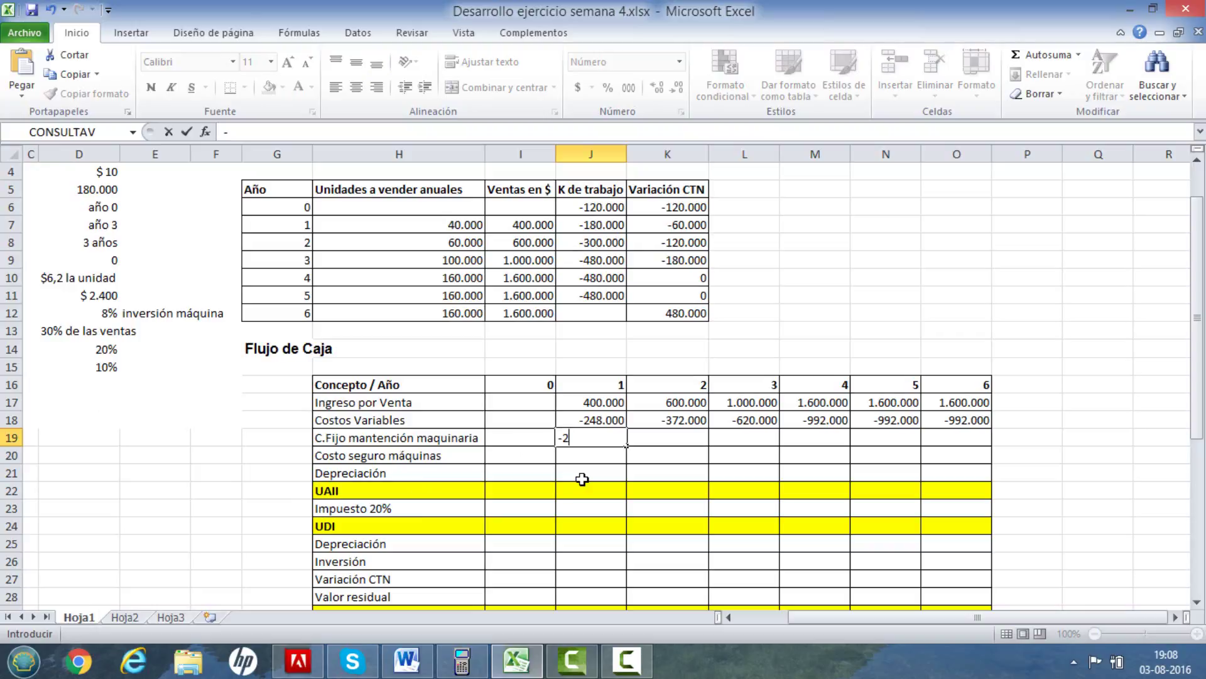
pyautogui.write('.400')
pyautogui.press('Tab')
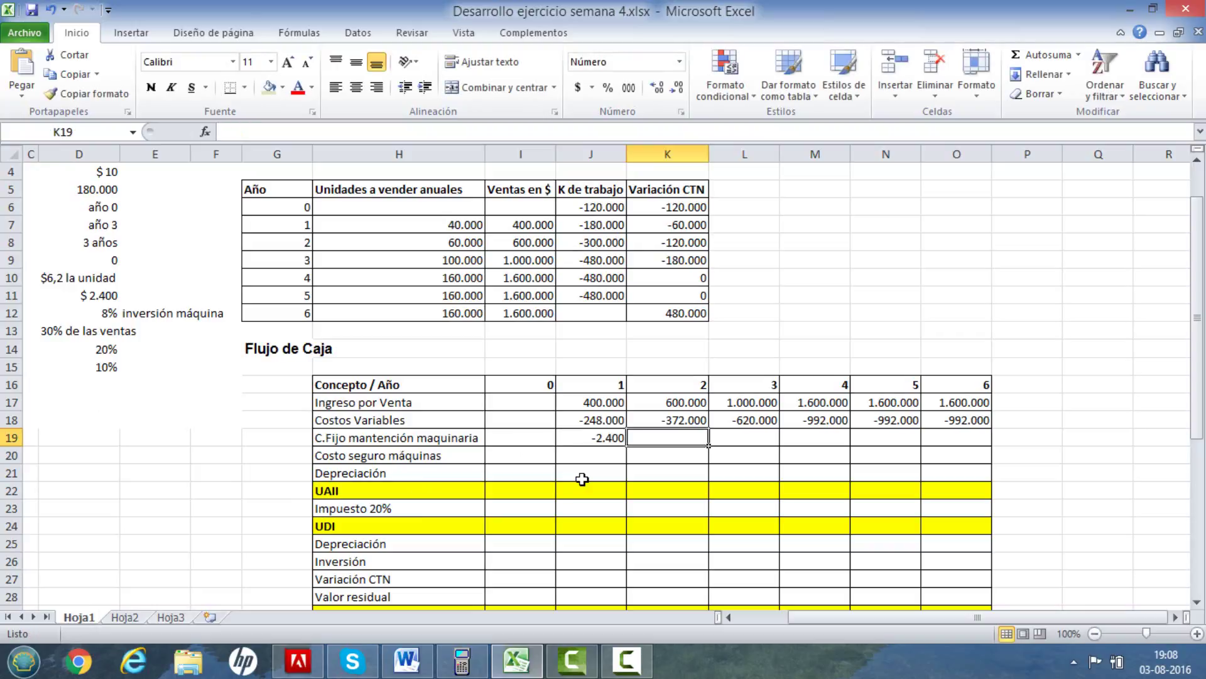
pyautogui.write('-2400')
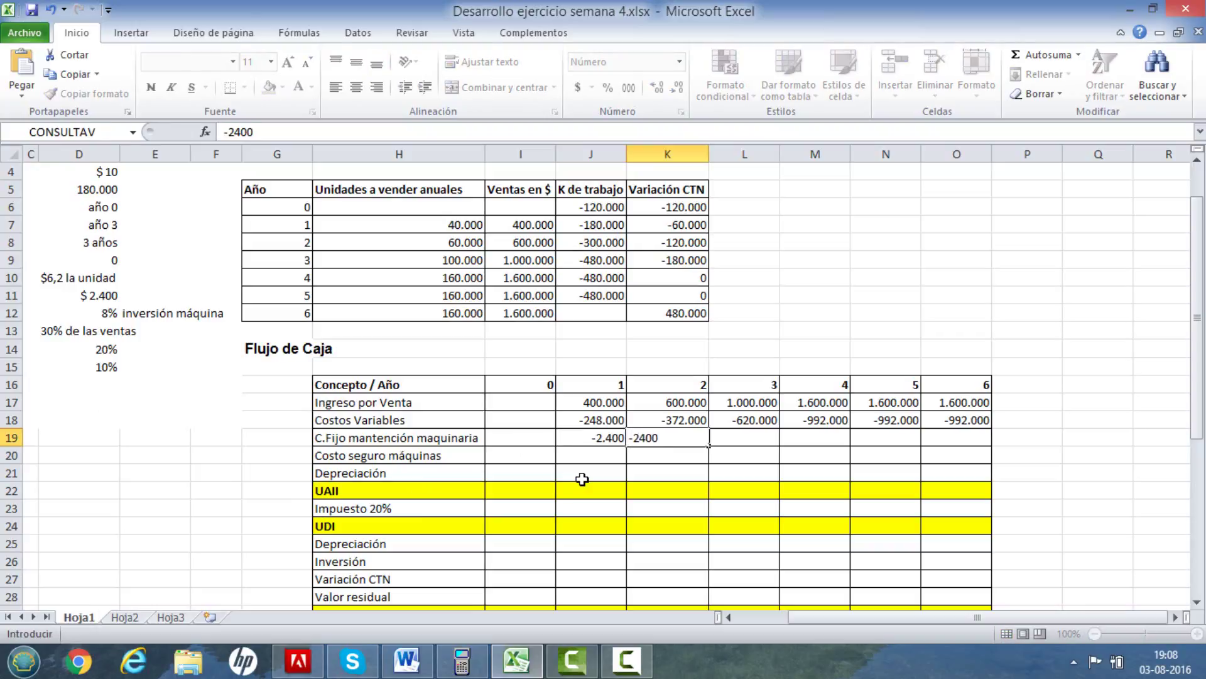
pyautogui.press('Tab')
pyautogui.write('-2.4')
pyautogui.write('0')
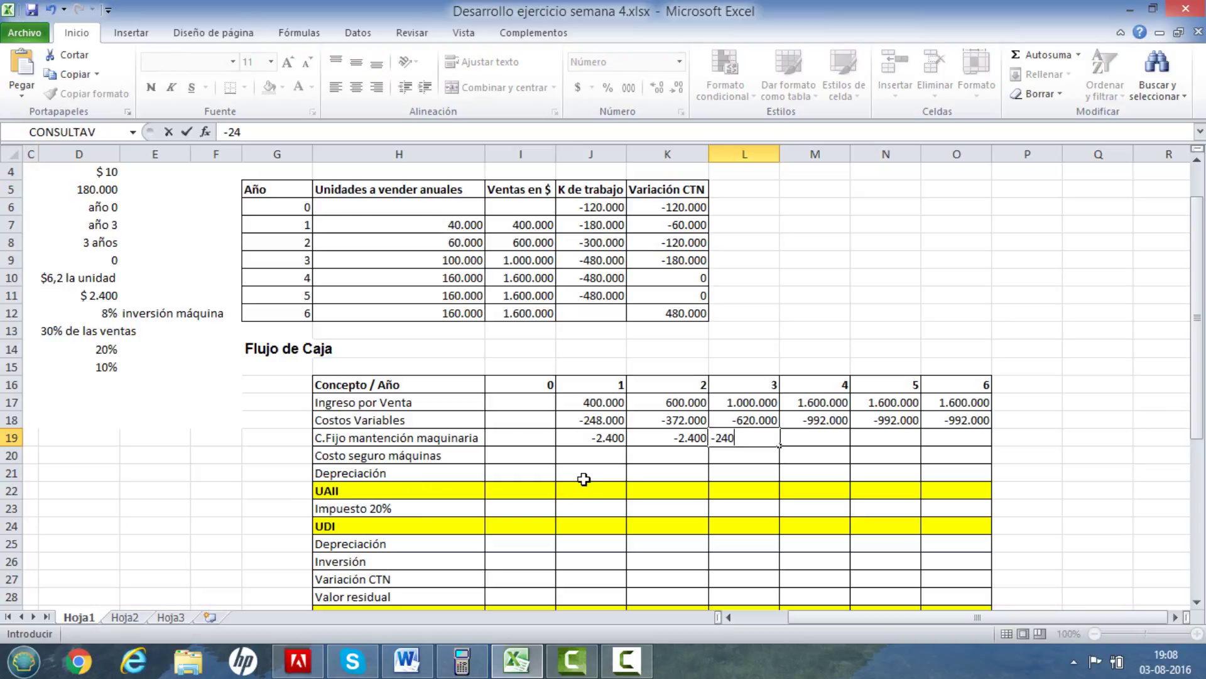
pyautogui.write('0')
pyautogui.press('Tab')
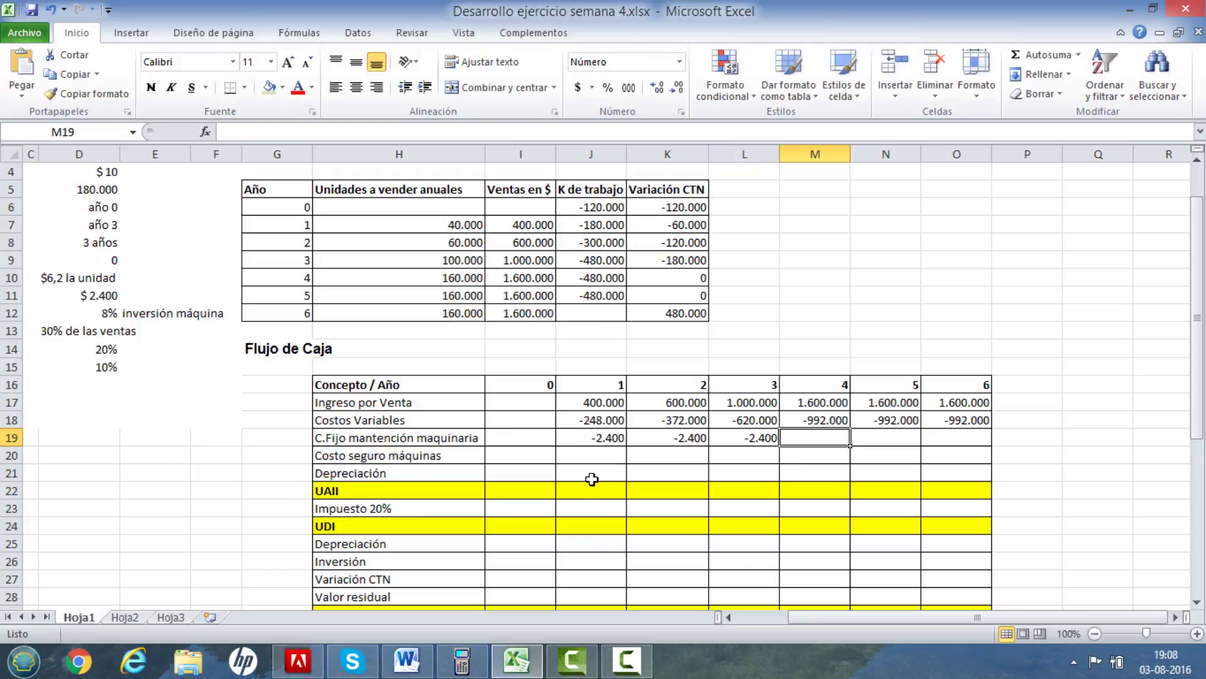
# Double the machinery maintenance cost for year 4 by entering =L19*2 in cell M19.
pyautogui.write('=')
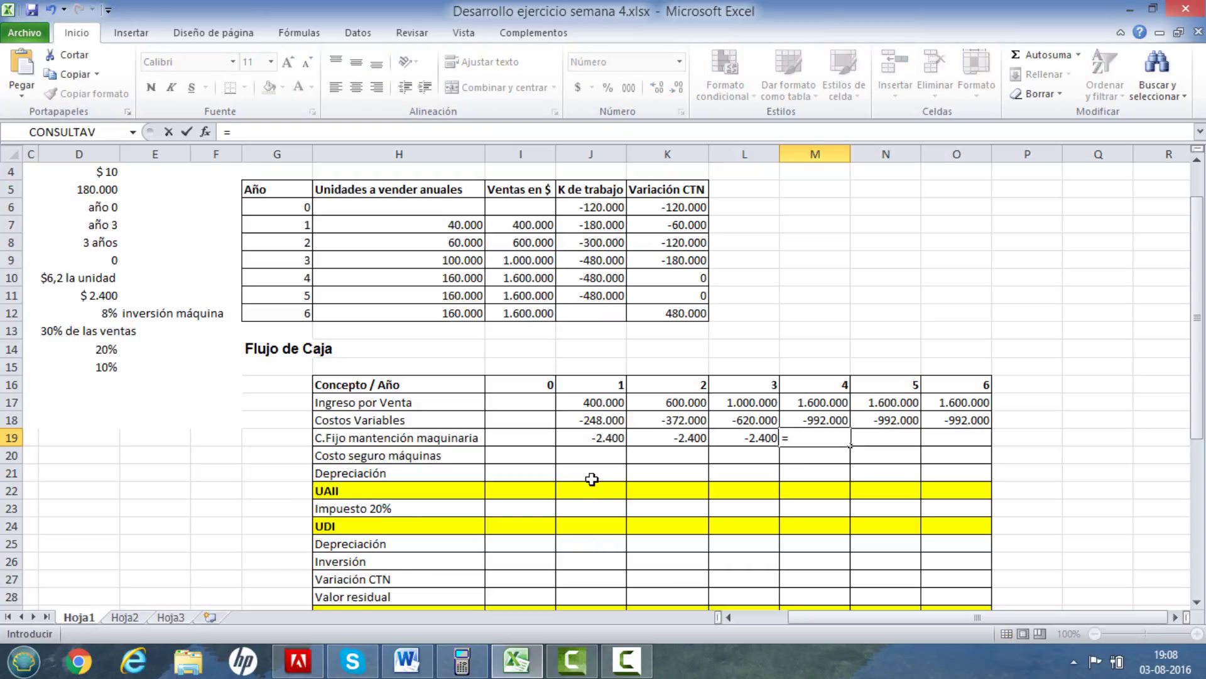
pyautogui.click(721, 436)
pyautogui.write('*2')
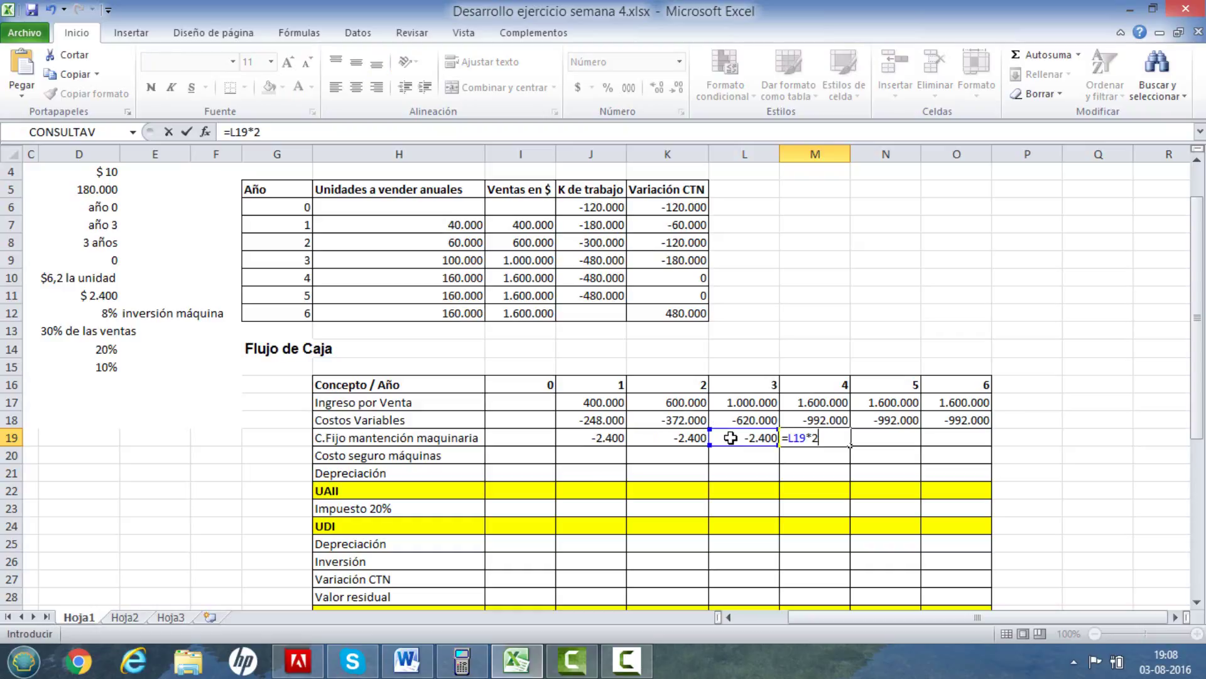
pyautogui.press('Tab')
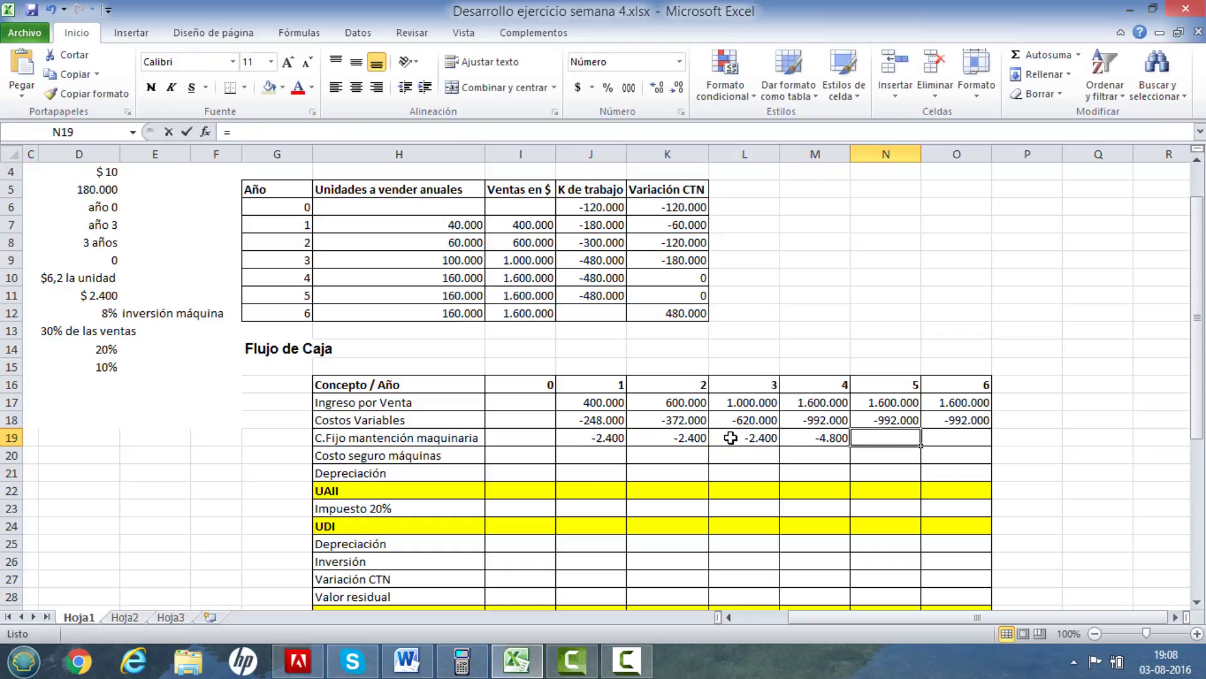
# Carry the year 4 maintenance cost over to years 5 and 6, with =M19 in cell N19 and =N19 in cell O19.
pyautogui.write('=')
pyautogui.click(815, 435)
pyautogui.press('Tab')
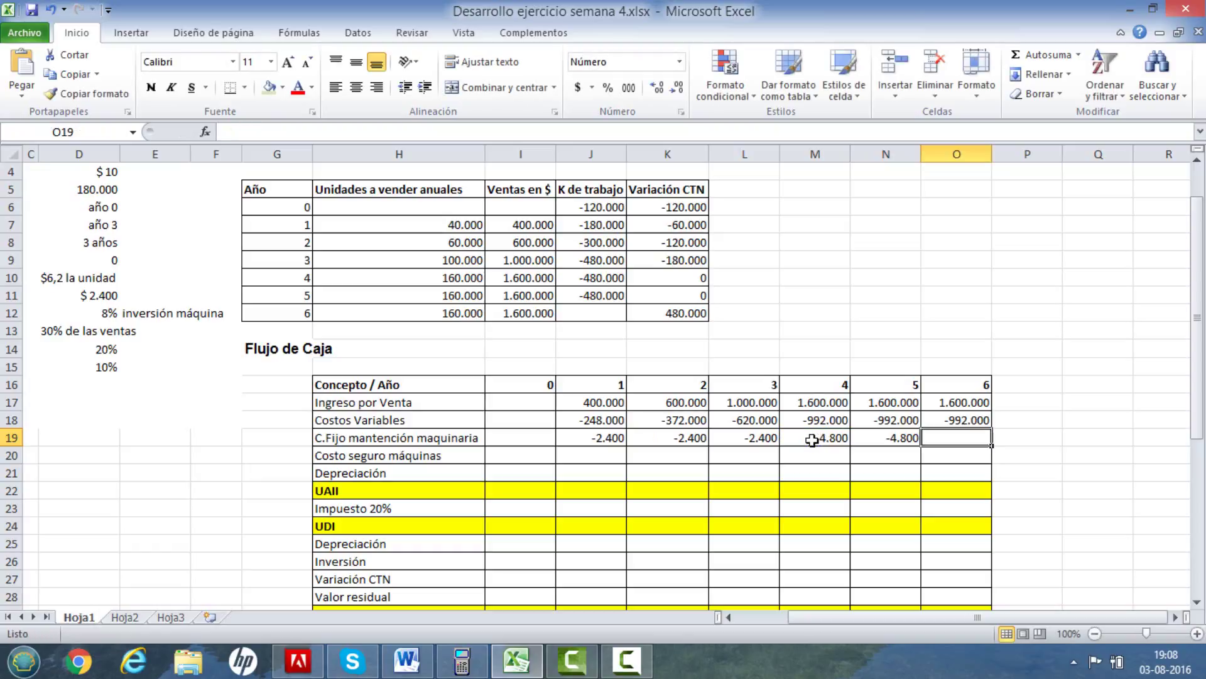
pyautogui.write('=')
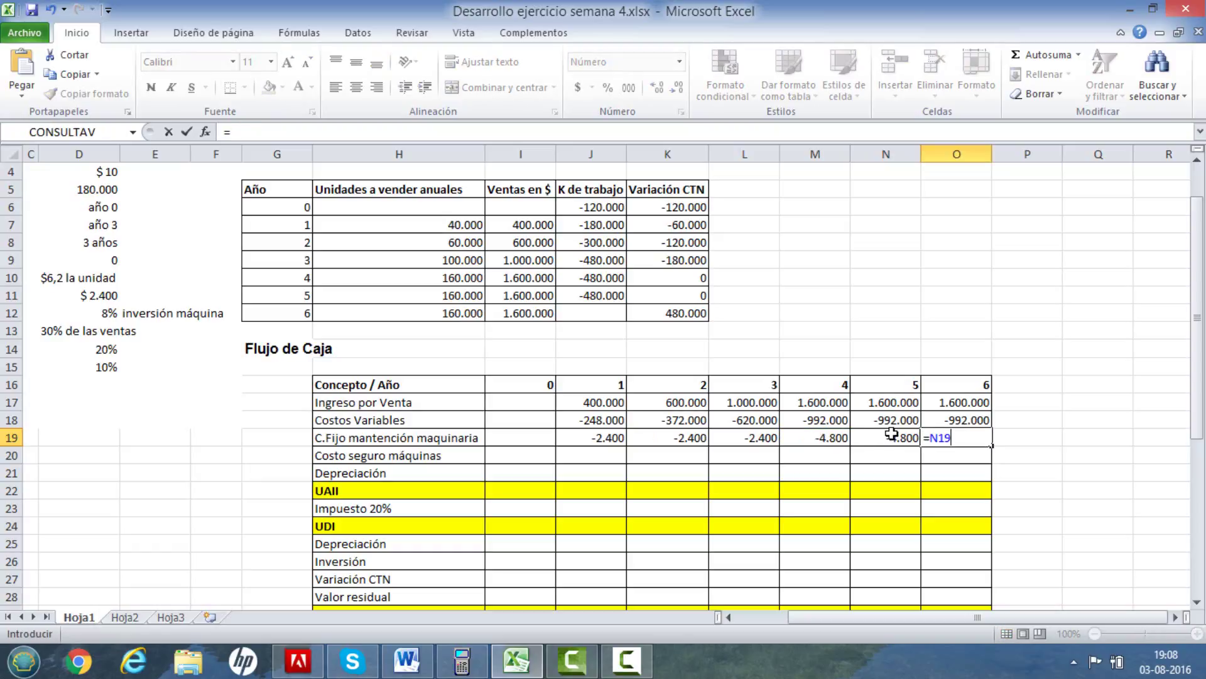
pyautogui.click(882, 438)
pyautogui.press('Return')
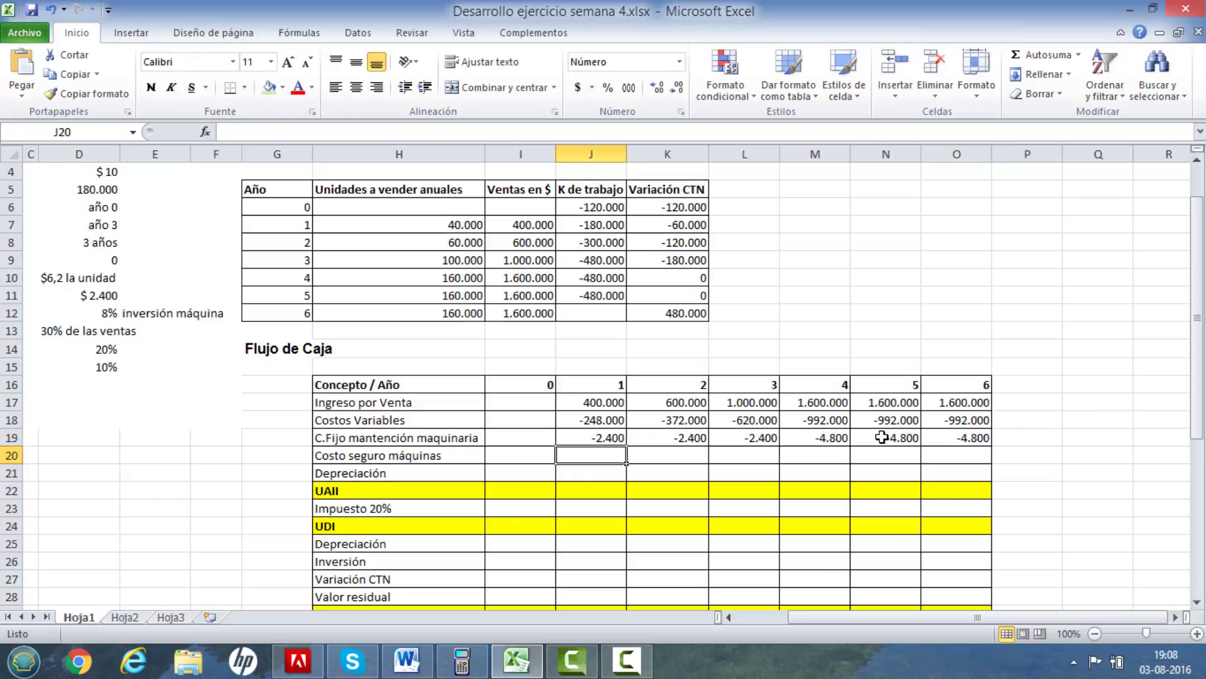
# Calculate the year 1 Costo seguro máquinas in cell J20 as 8% of the machine value, with =-(D5*0,08).
pyautogui.click(94, 313)
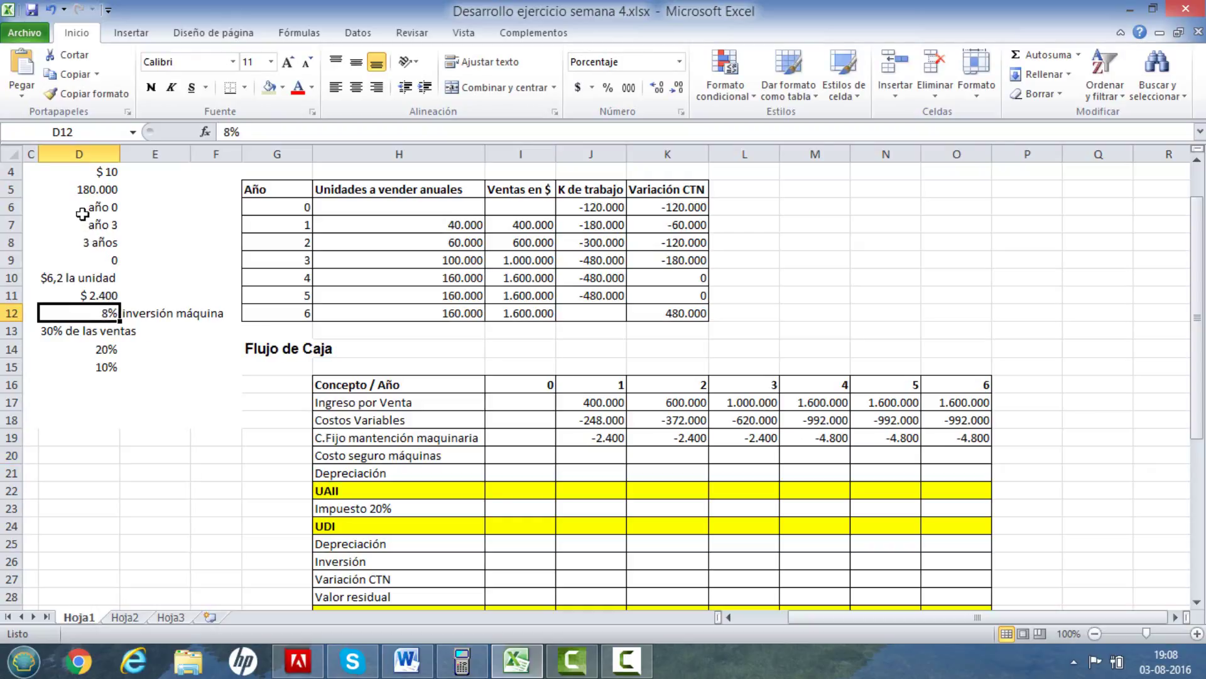
pyautogui.click(79, 192)
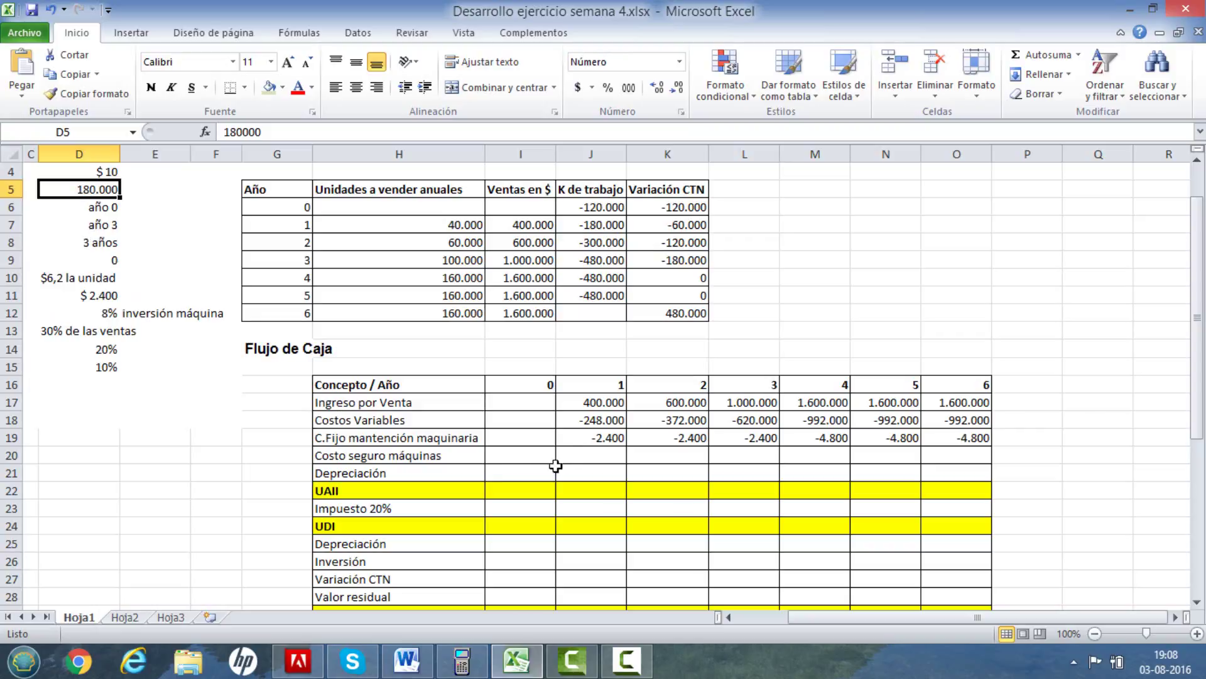
pyautogui.click(572, 456)
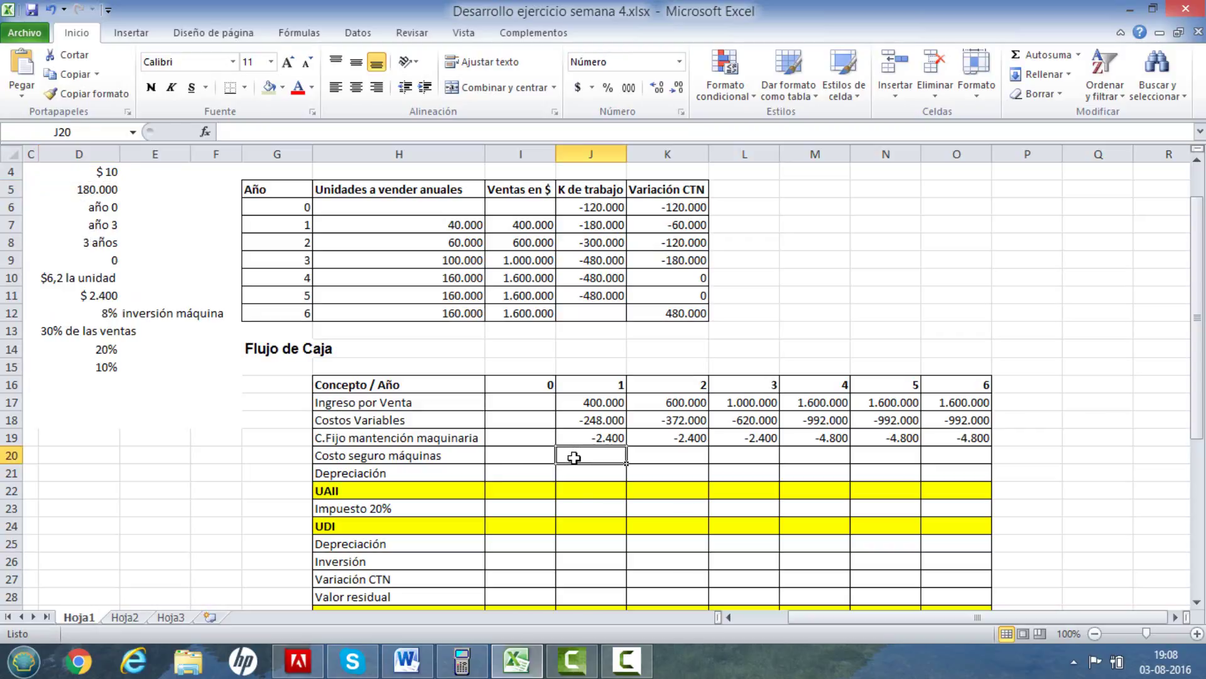
pyautogui.write('=-')
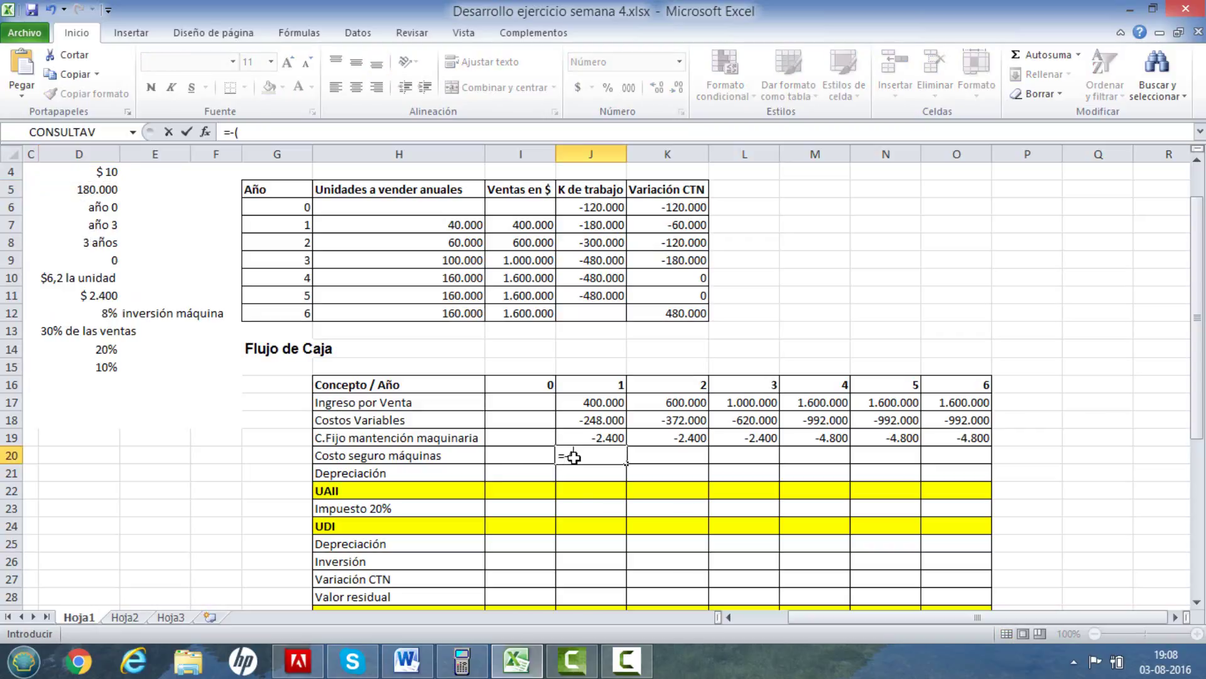
pyautogui.write('(')
pyautogui.click(100, 191)
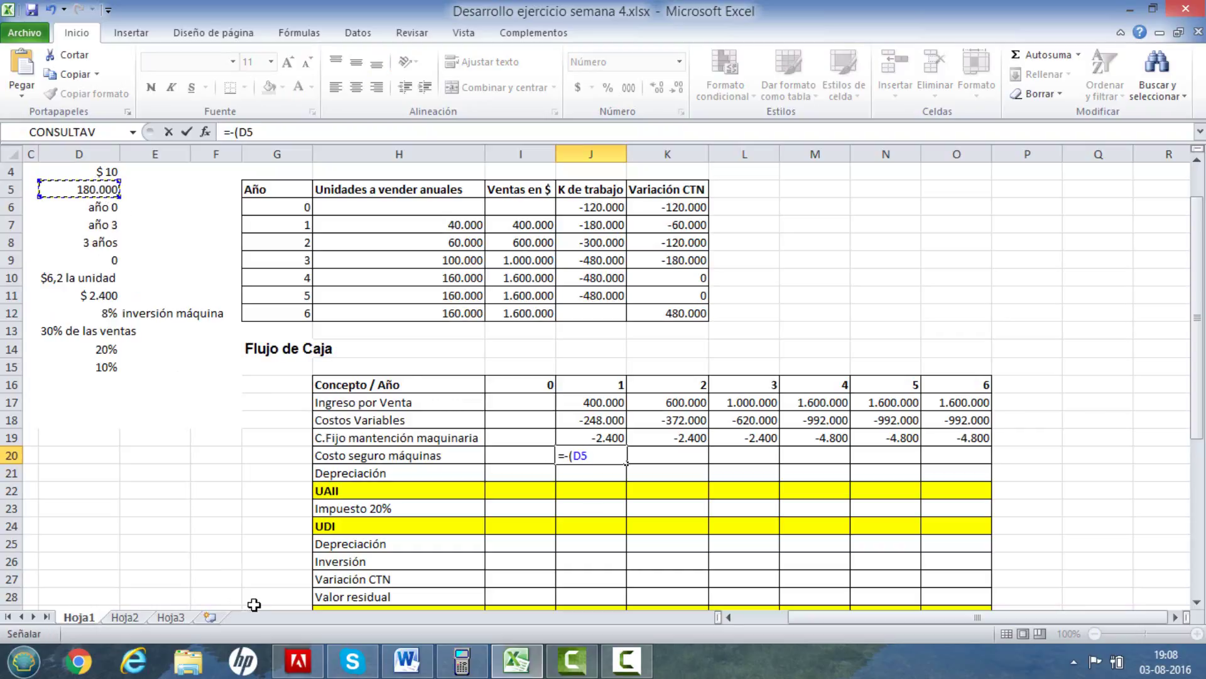
pyautogui.write('*')
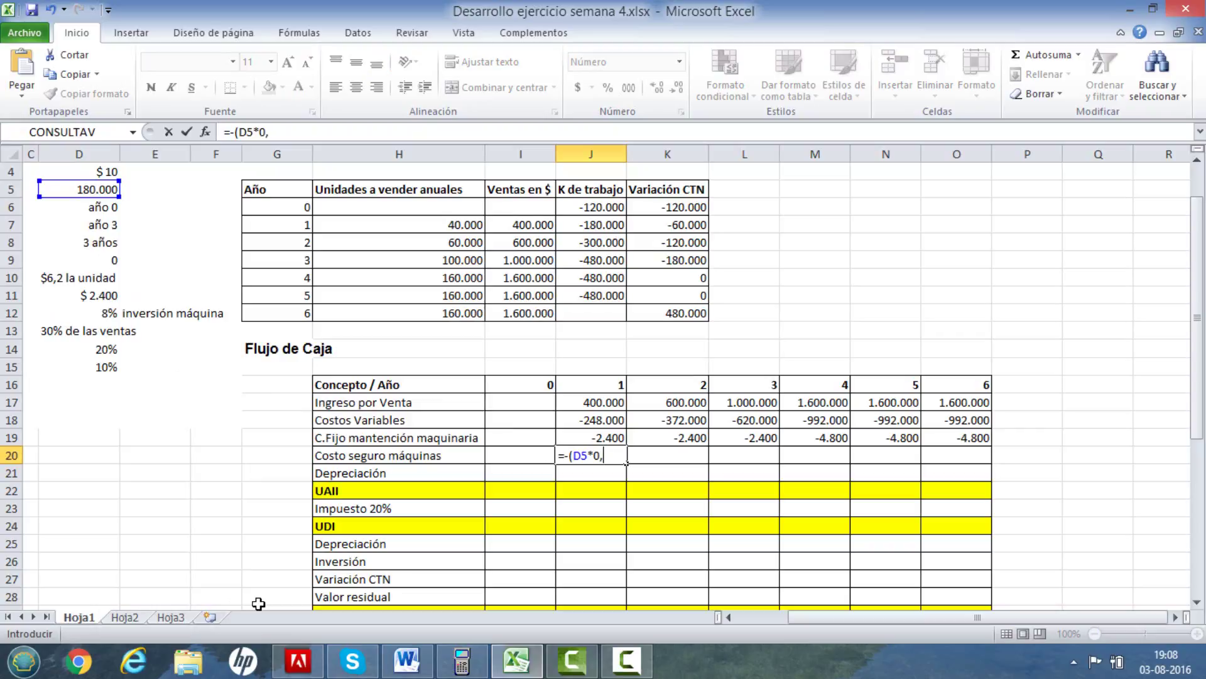
pyautogui.write('0,08)')
pyautogui.press('Tab')
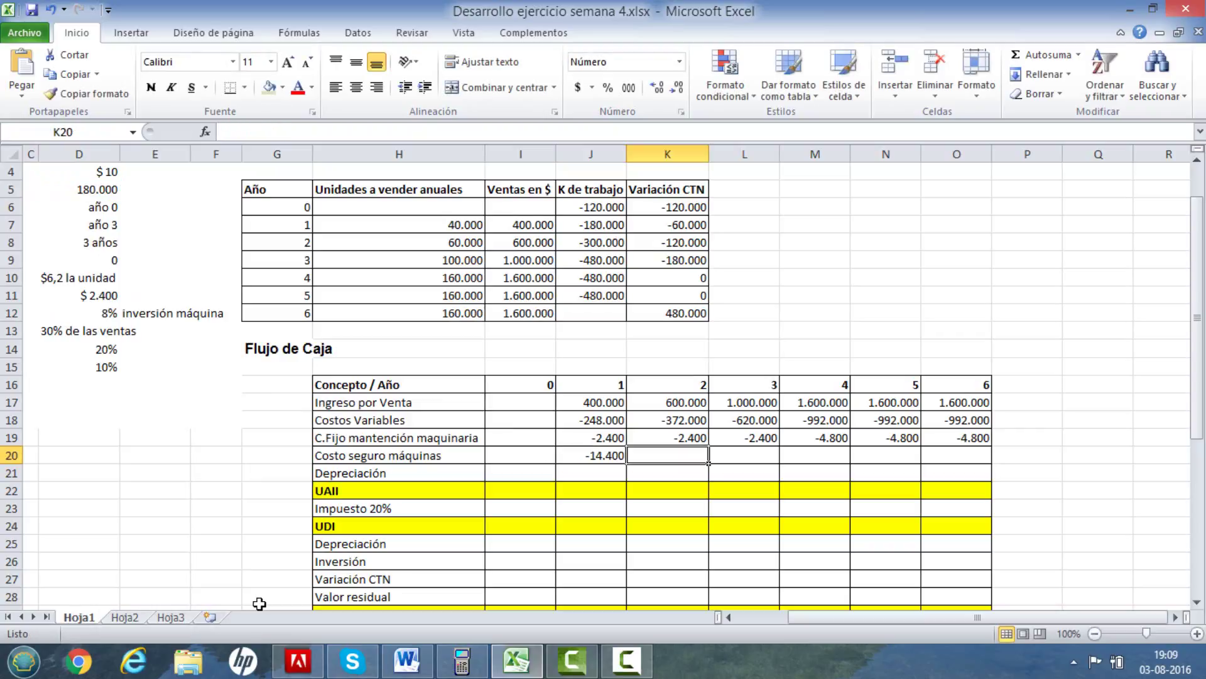
# Carry the year 1 machine insurance cost over to years 2 and 3, with =J20 in cell K20 and =K20 in cell L20.
pyautogui.write('=')
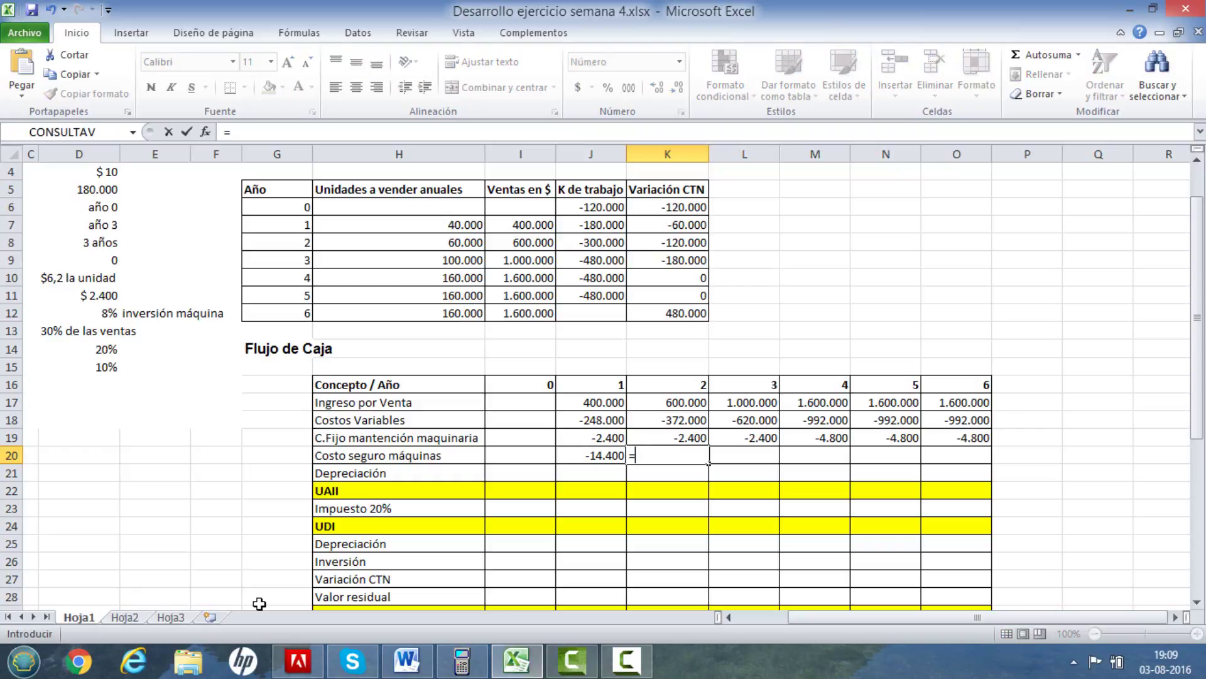
pyautogui.click(585, 457)
pyautogui.press('Tab')
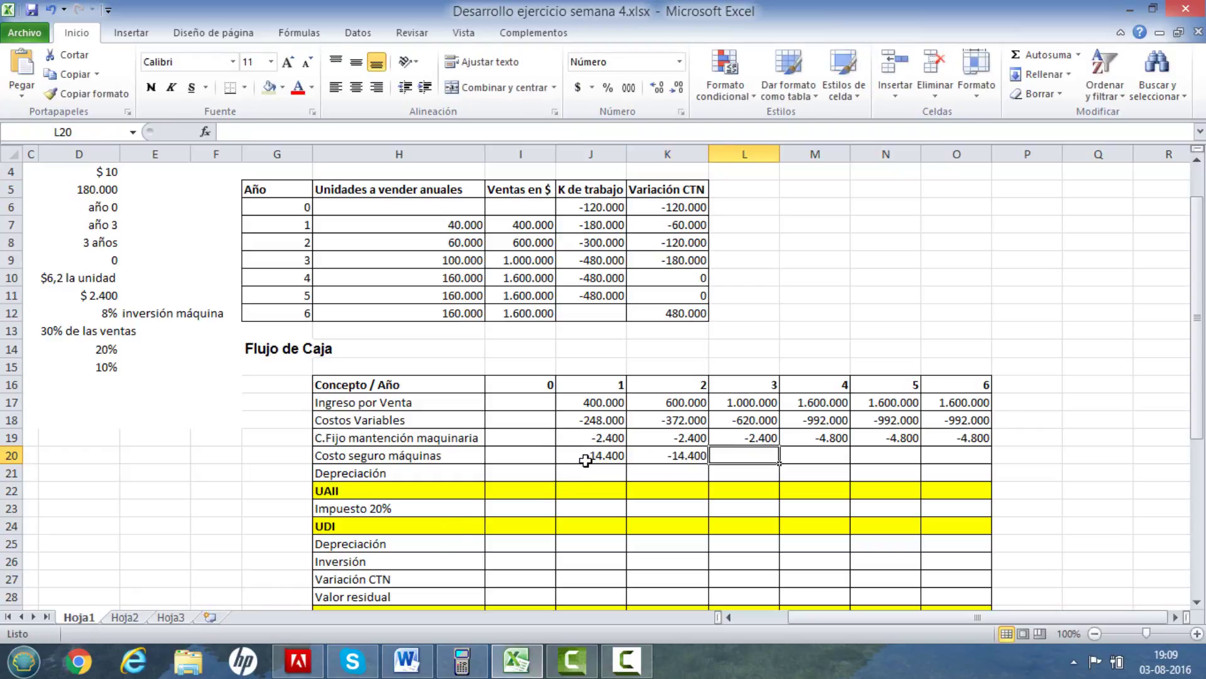
pyautogui.write('=')
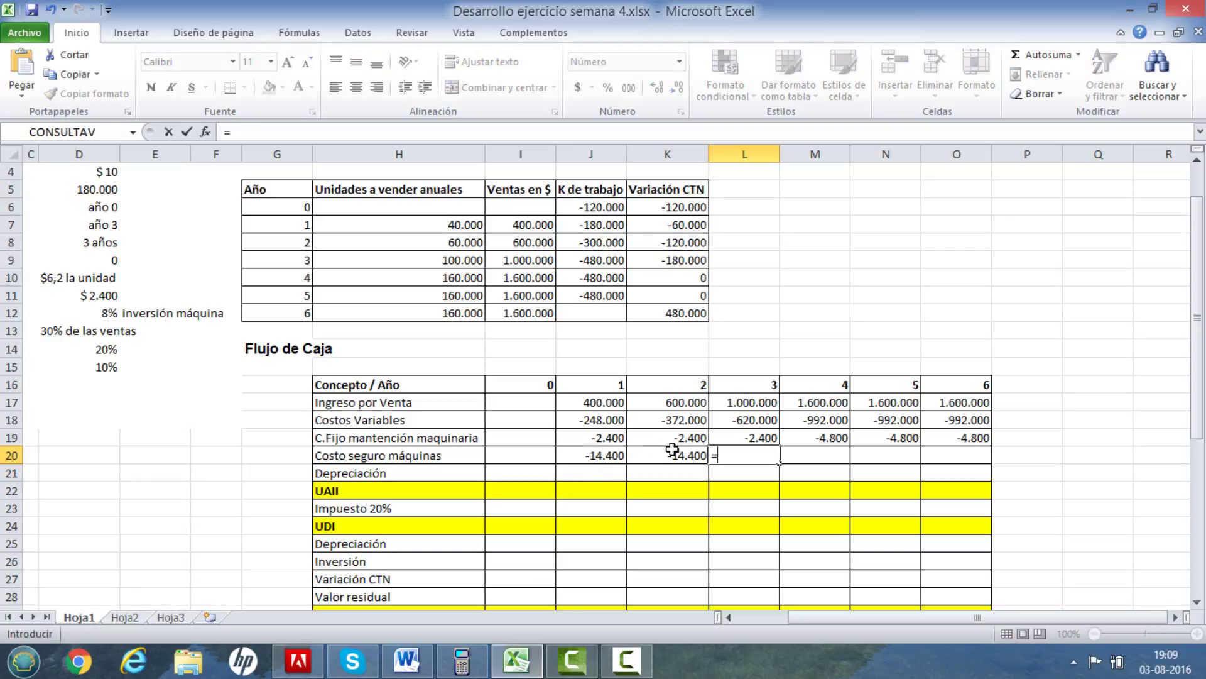
pyautogui.click(672, 454)
pyautogui.press('Tab')
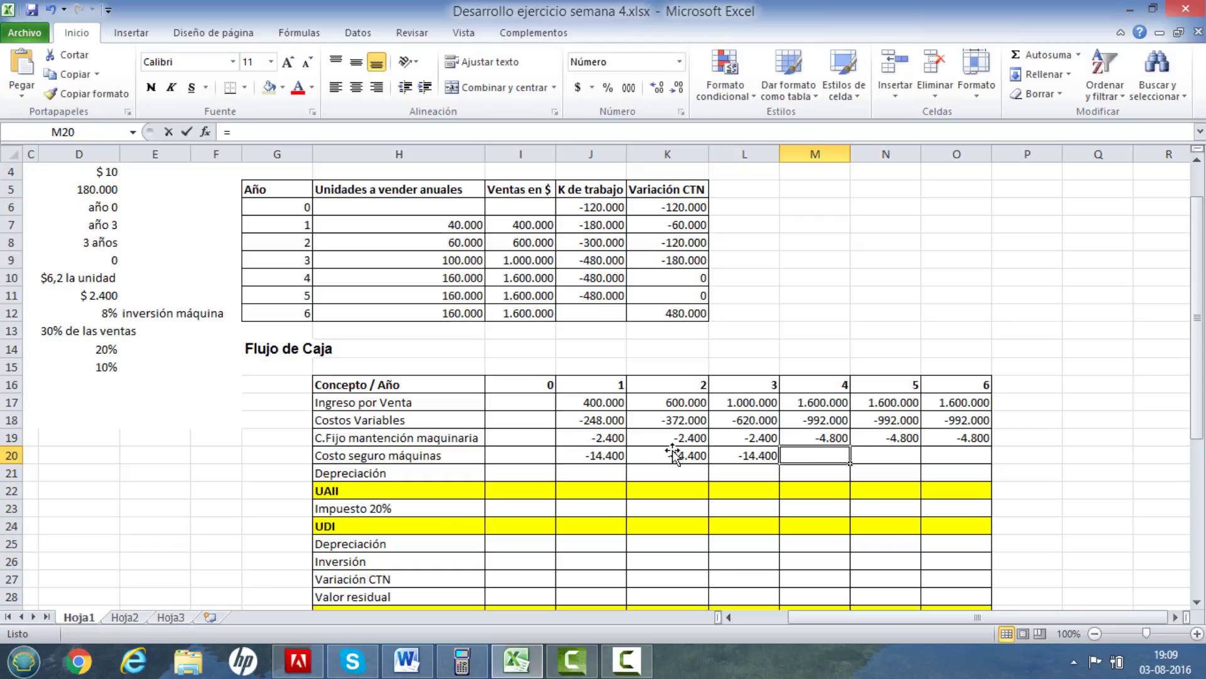
# Double the machine insurance cost for year 4 by entering =L20*2 in cell M20.
pyautogui.write('=')
pyautogui.click(741, 459)
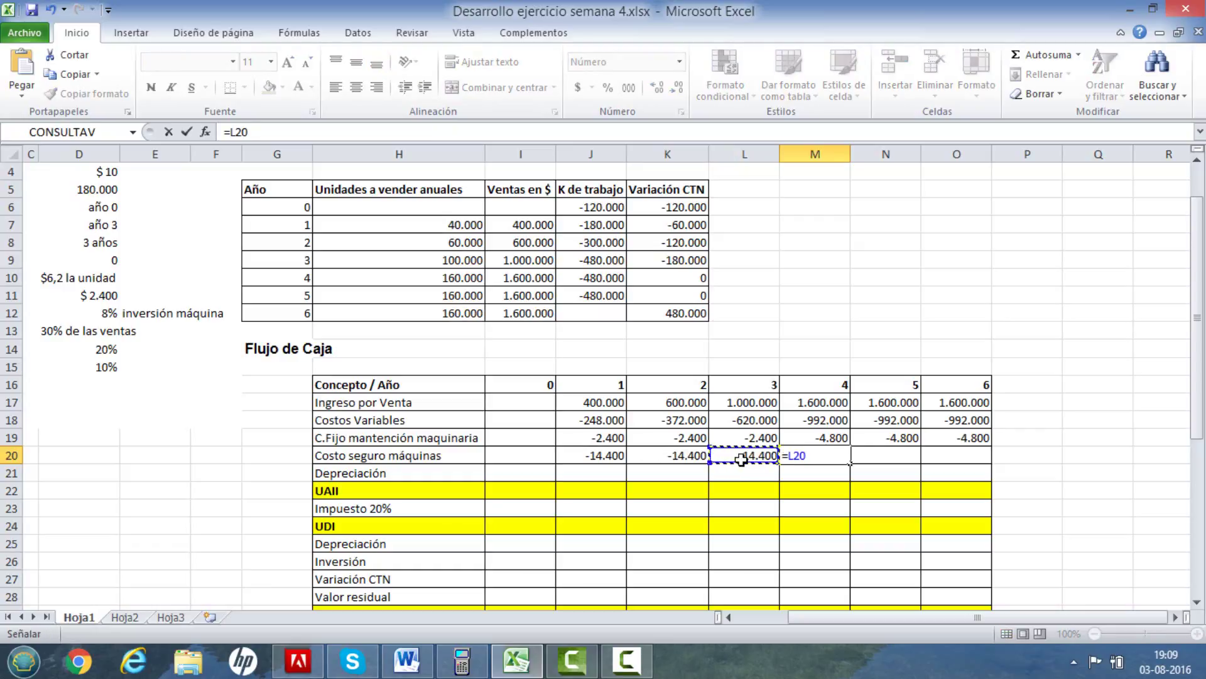
pyautogui.write('*2')
pyautogui.press('Tab')
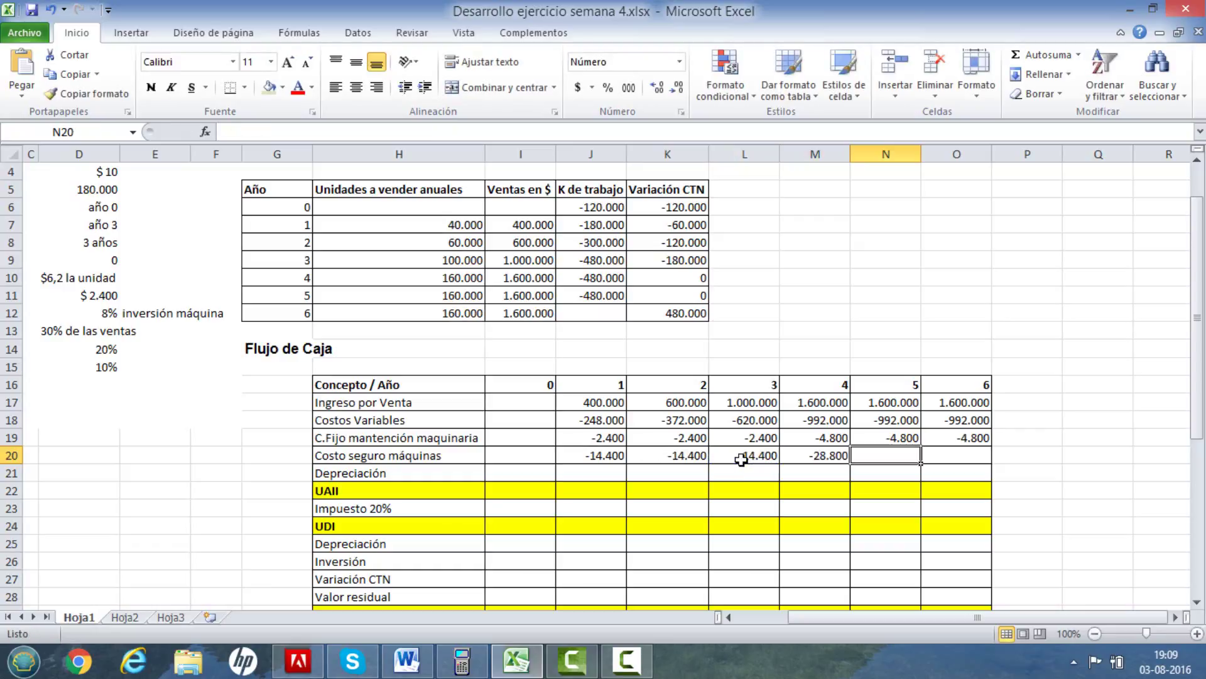
# Carry the year 4 insurance cost over to years 5 and 6, with =M20 in cell N20 and =N20 in cell O20.
pyautogui.write('=')
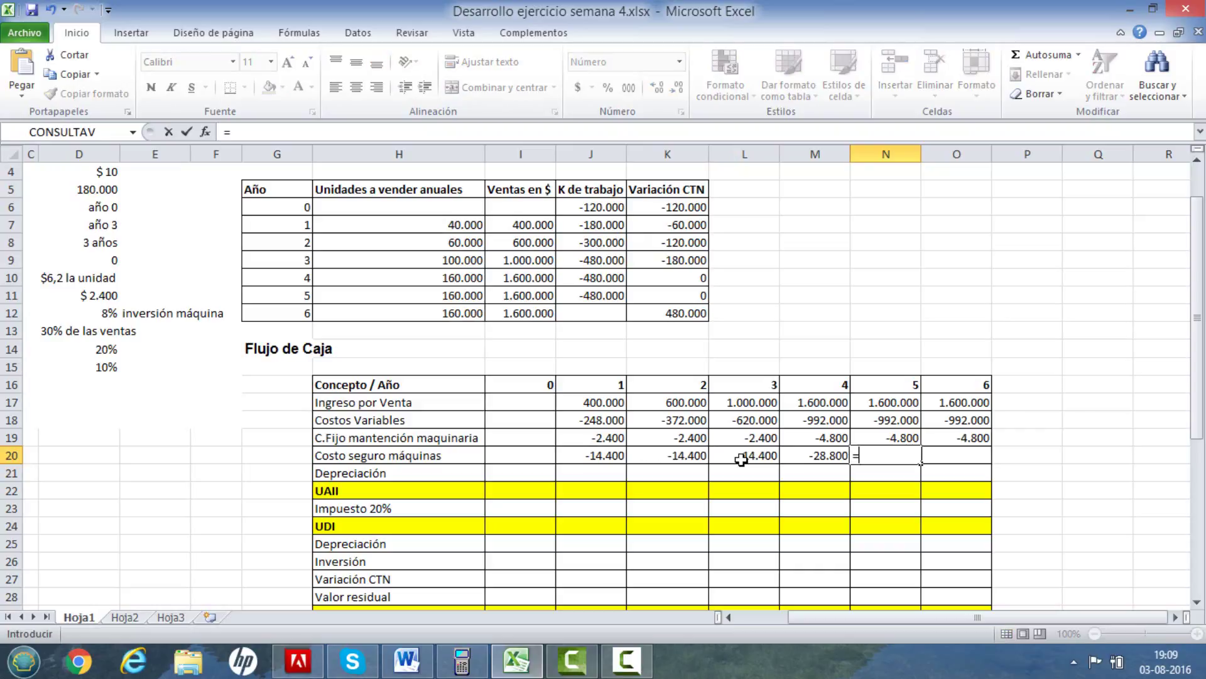
pyautogui.click(810, 458)
pyautogui.press('Tab')
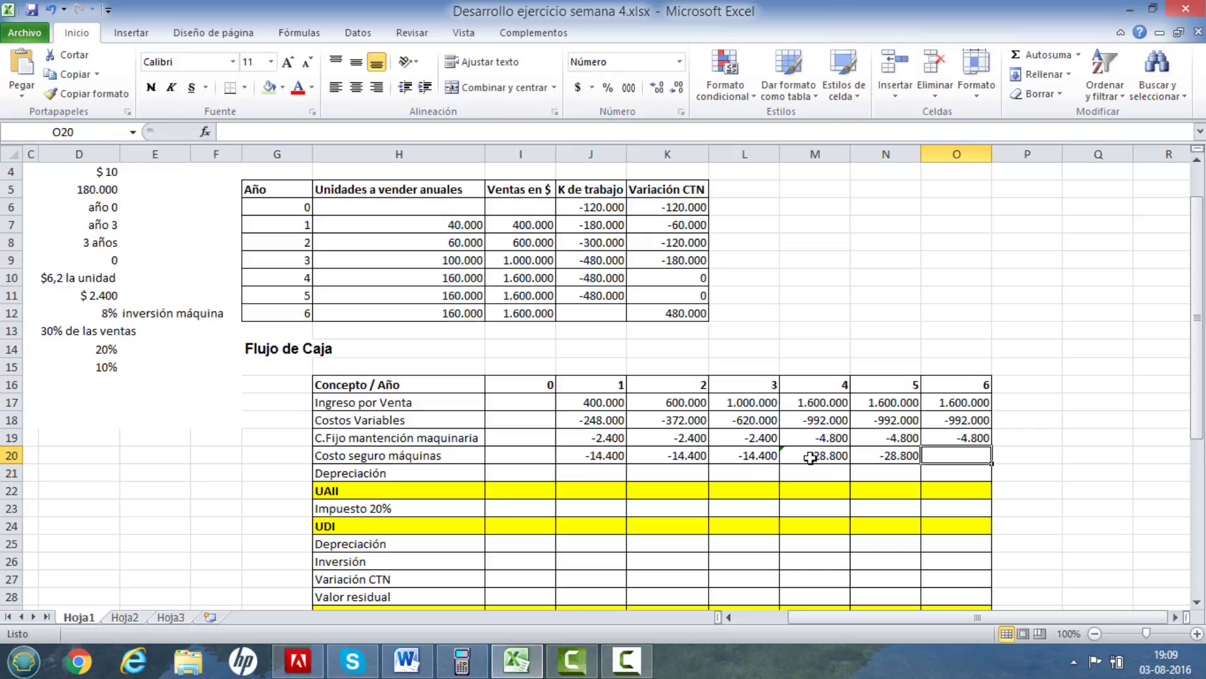
pyautogui.write('=')
pyautogui.click(877, 456)
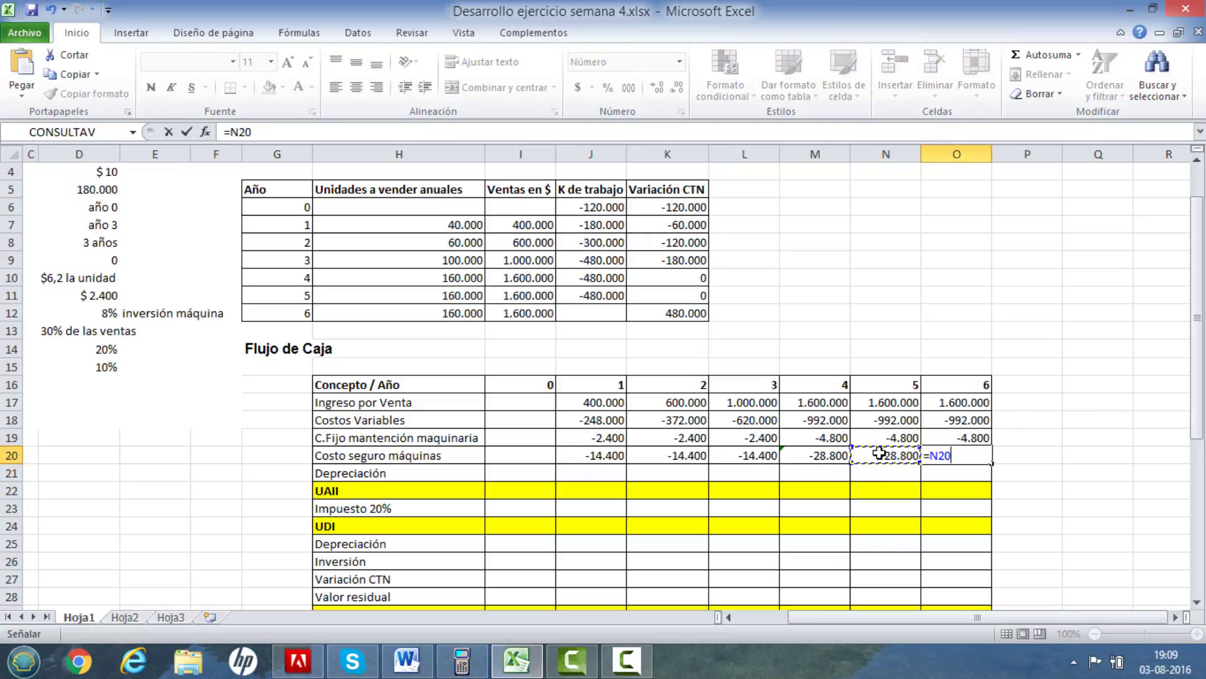
pyautogui.press('Tab')
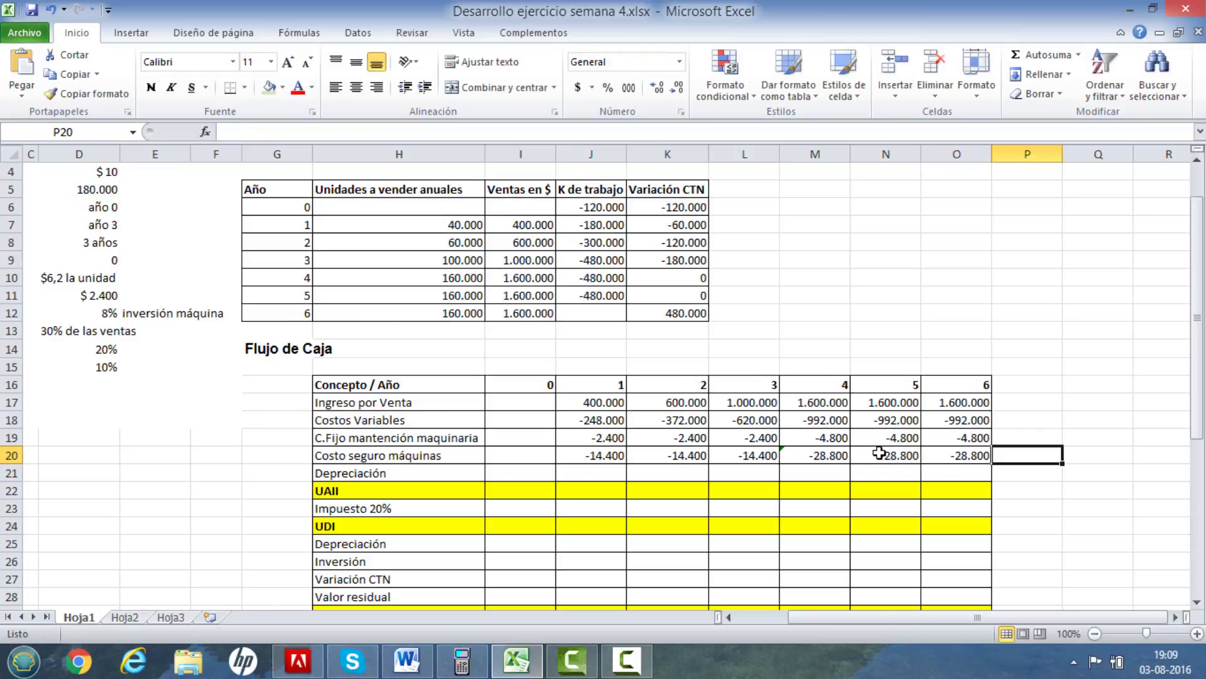
# Highlight the Vida útil row of the input data, cells B8 to D8, with a light blue fill.
pyautogui.scroll(-2, 879, 453)
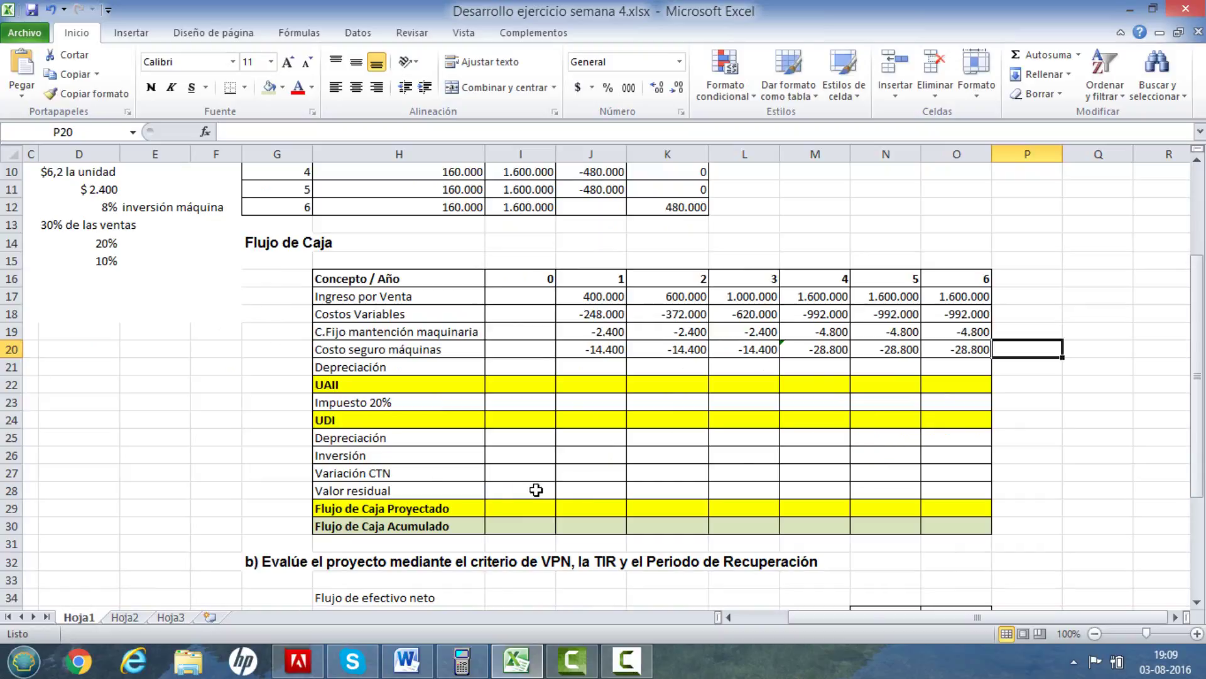
pyautogui.scroll(2, 256, 436)
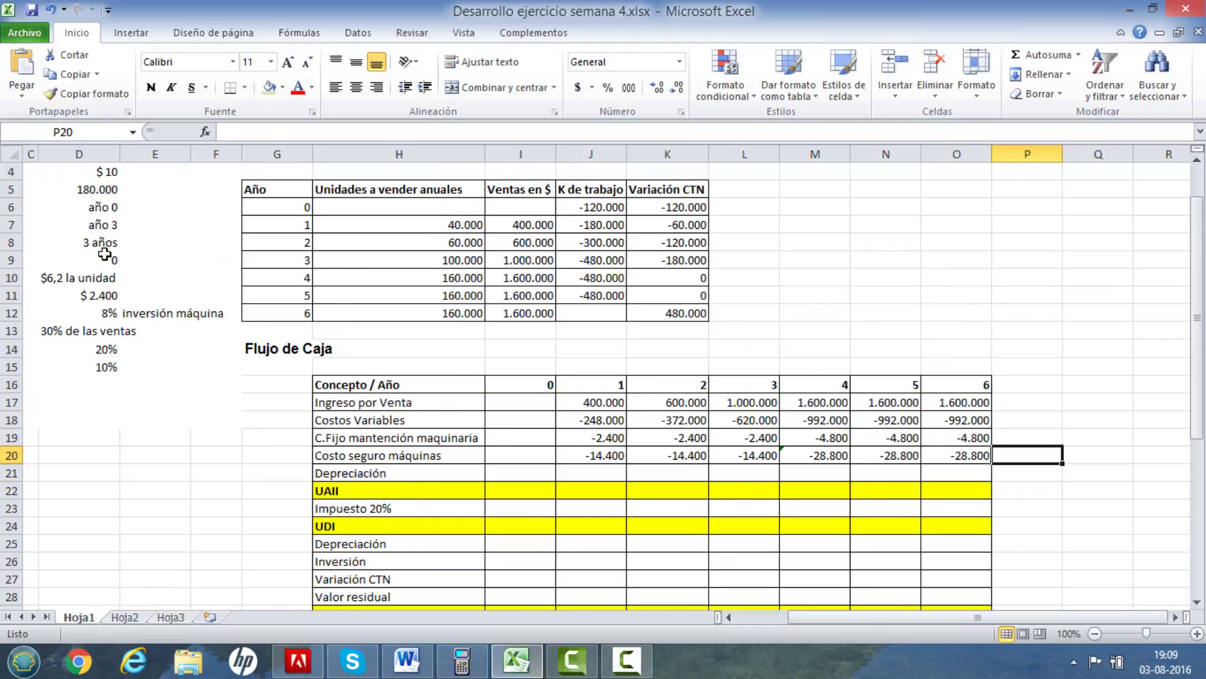
pyautogui.click(735, 618)
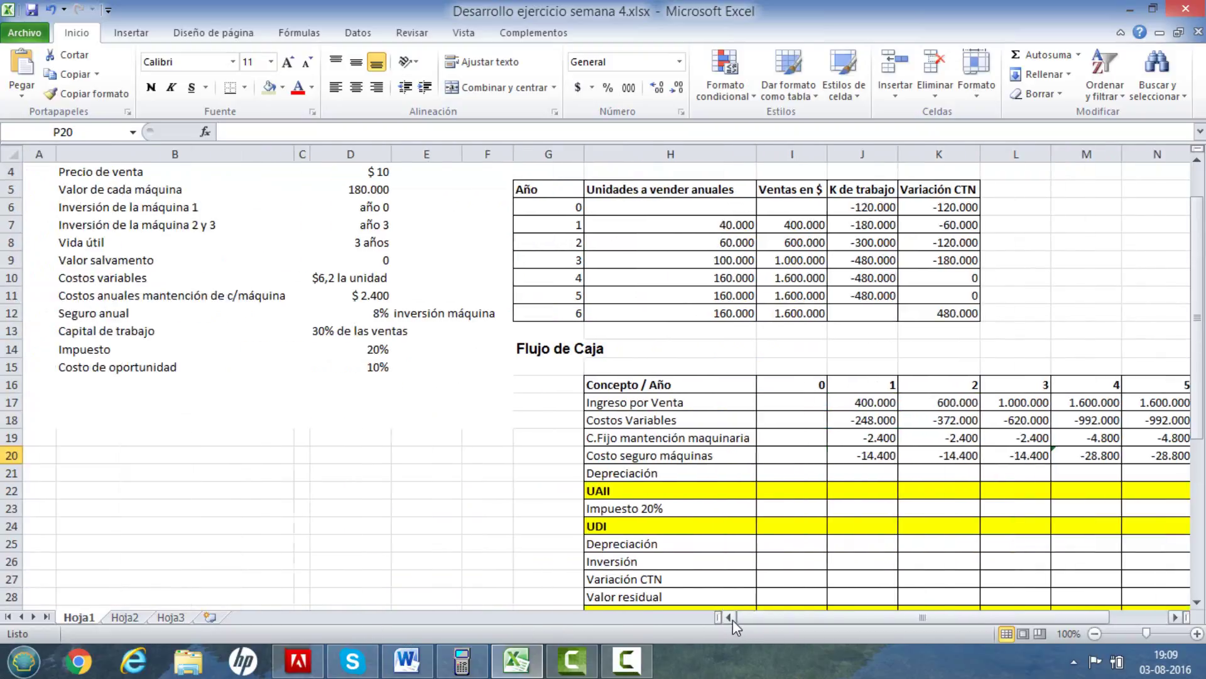
pyautogui.moveTo(123, 250); pyautogui.dragTo(183, 226)
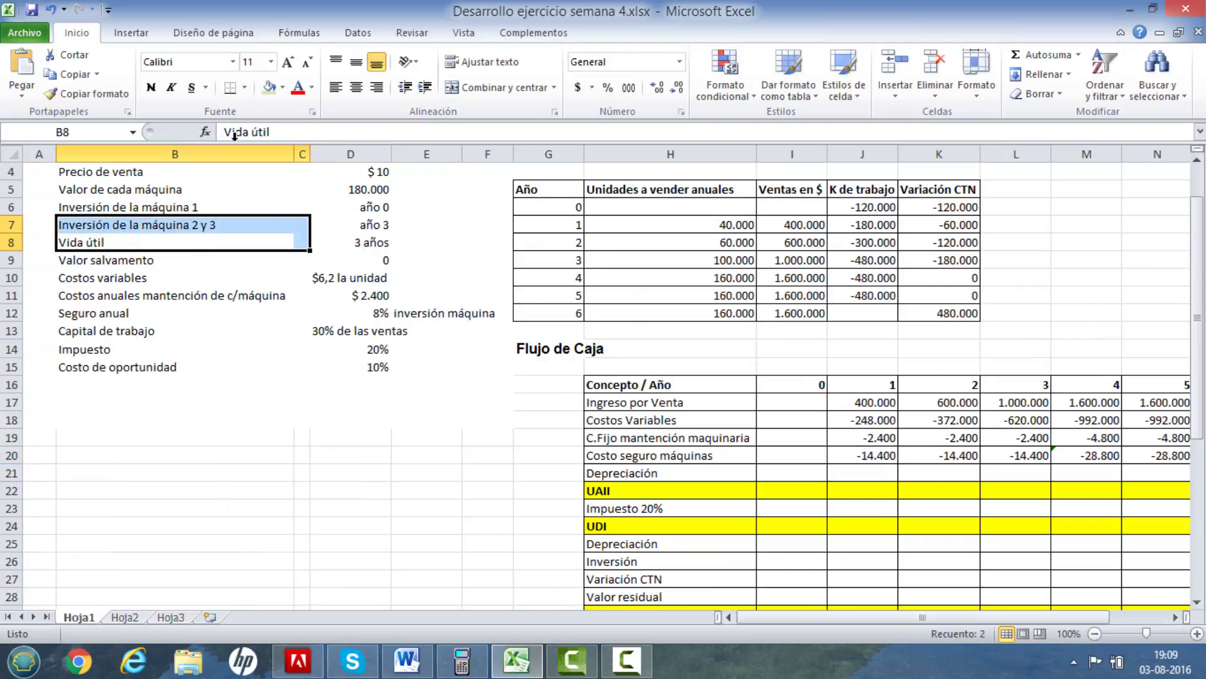
pyautogui.click(245, 273)
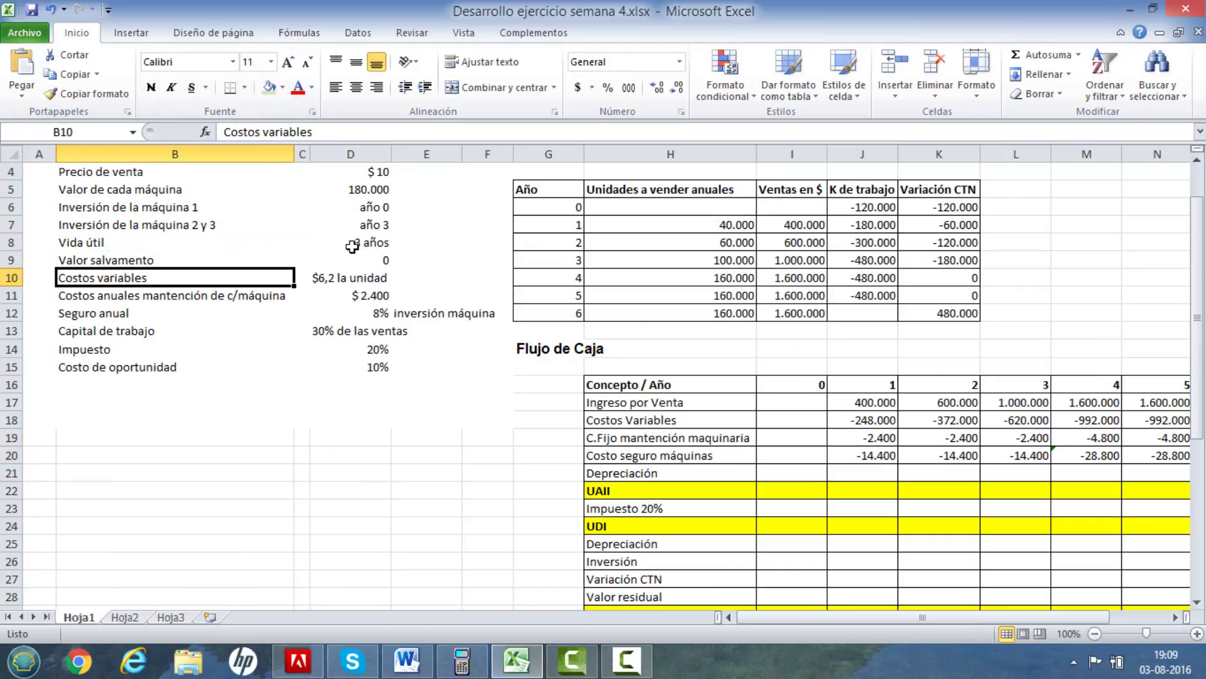
pyautogui.moveTo(344, 247); pyautogui.dragTo(176, 242)
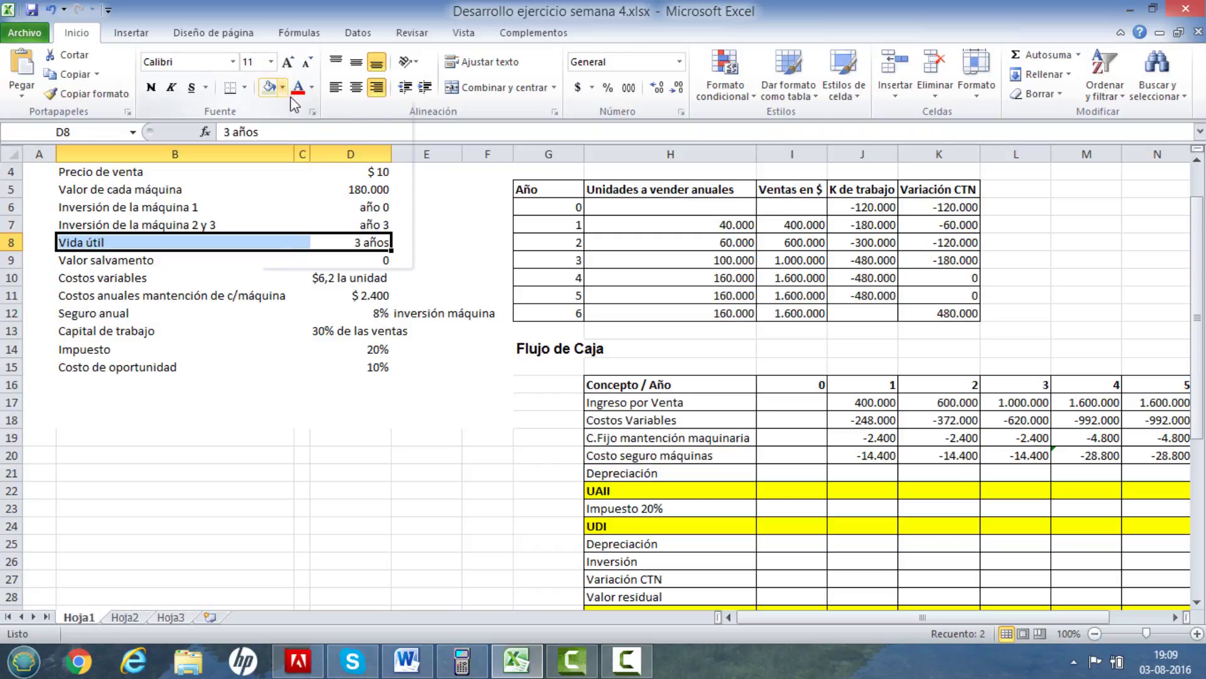
pyautogui.click(283, 86)
pyautogui.click(358, 216)
pyautogui.click(350, 472)
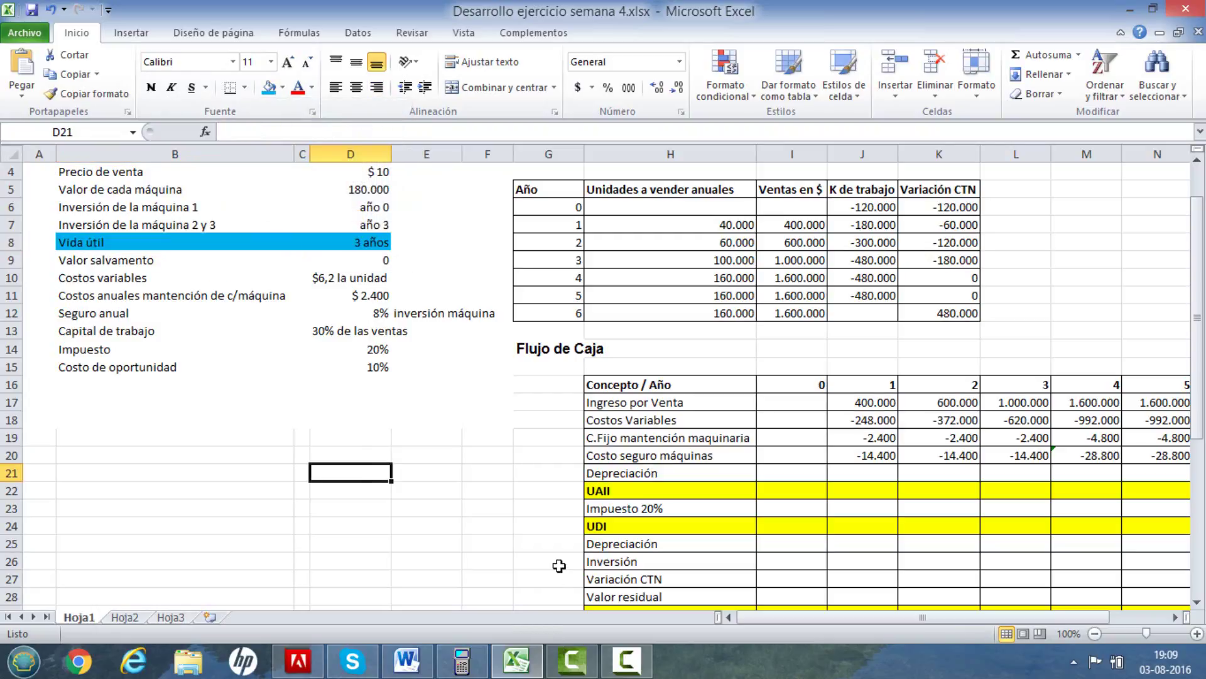
# Enter a Depreciación of -60000 for years 1, 2 and 3 in cells J21 to L21.
pyautogui.click(1174, 617)
pyautogui.click(1174, 617)
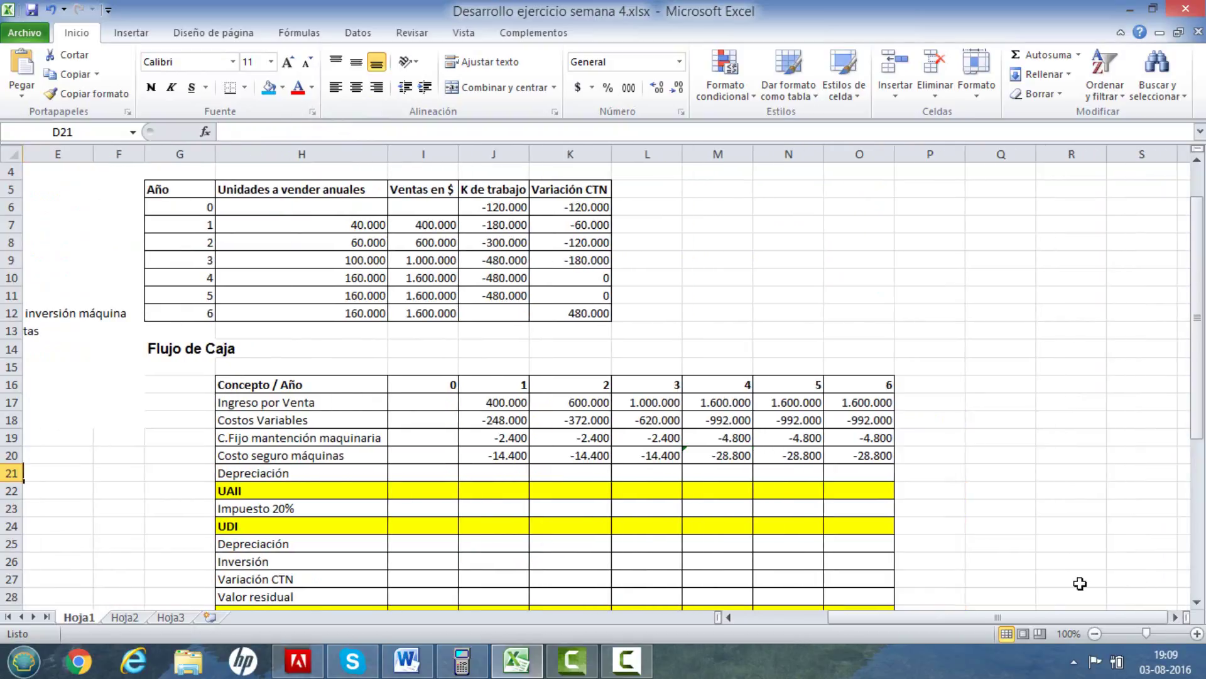
pyautogui.click(732, 618)
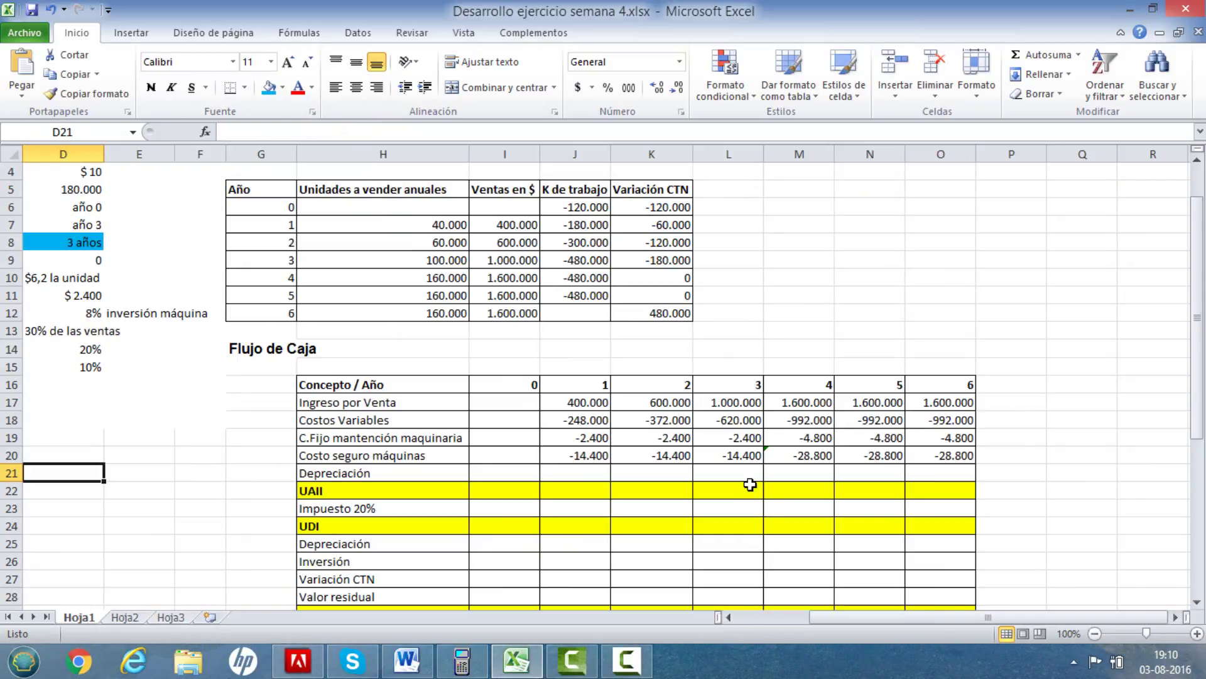
pyautogui.click(584, 472)
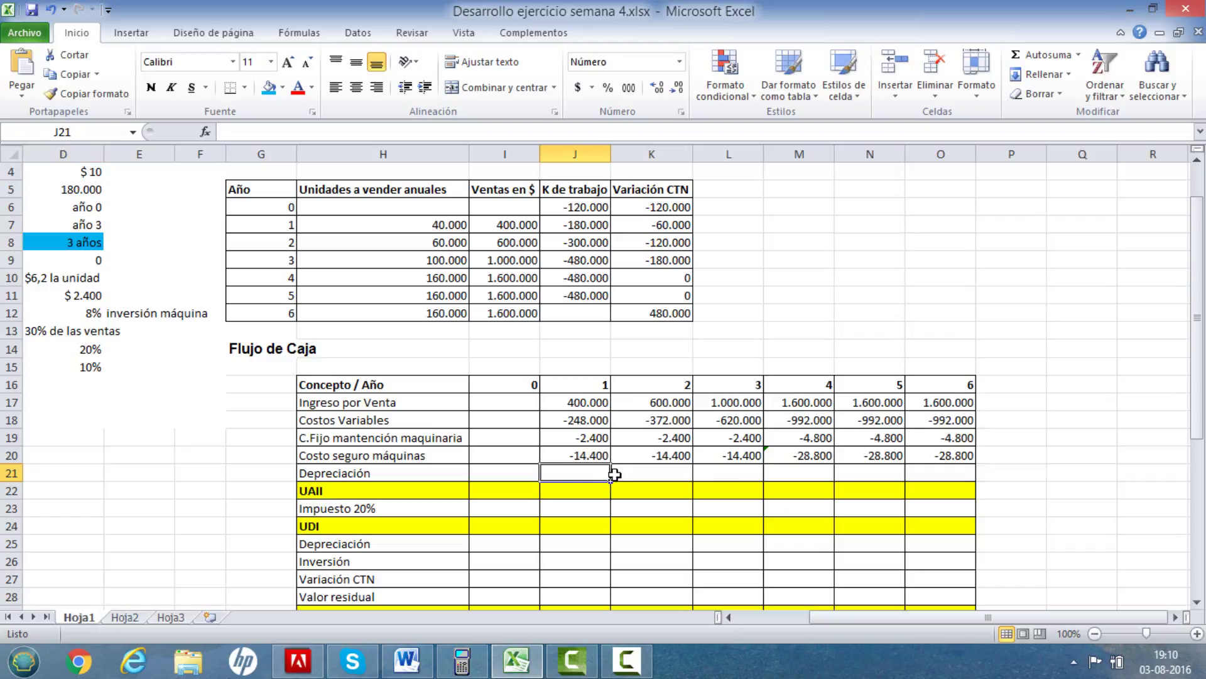
pyautogui.write('-60000')
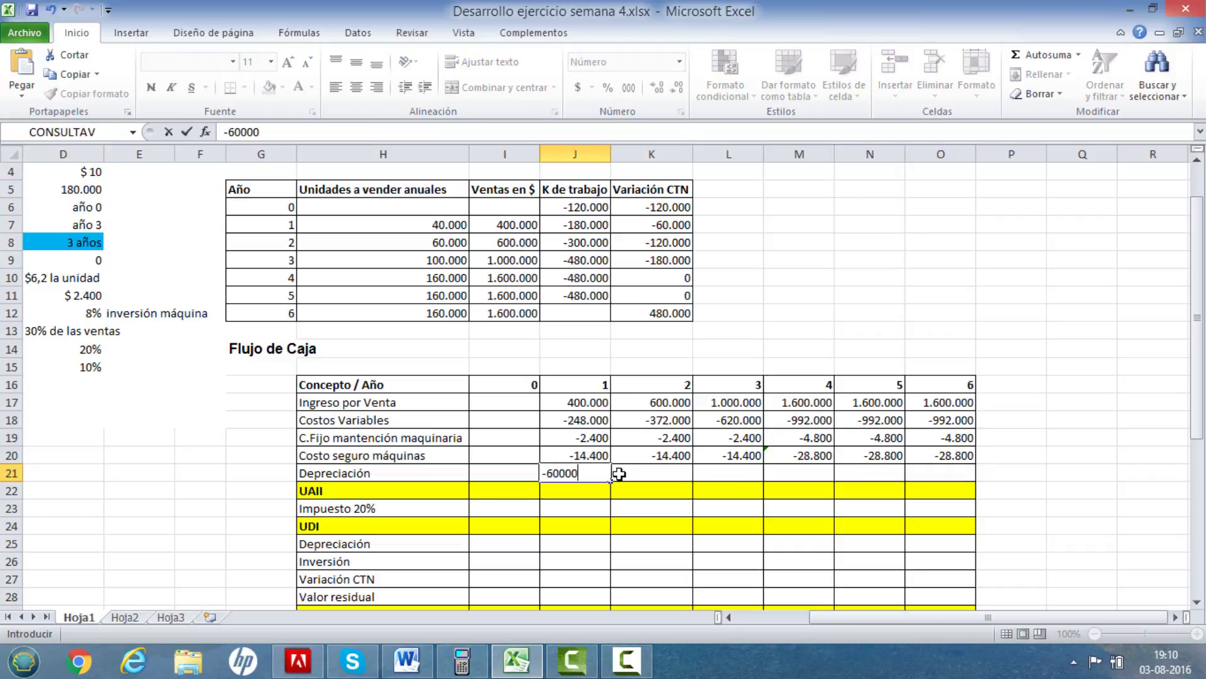
pyautogui.click(619, 473)
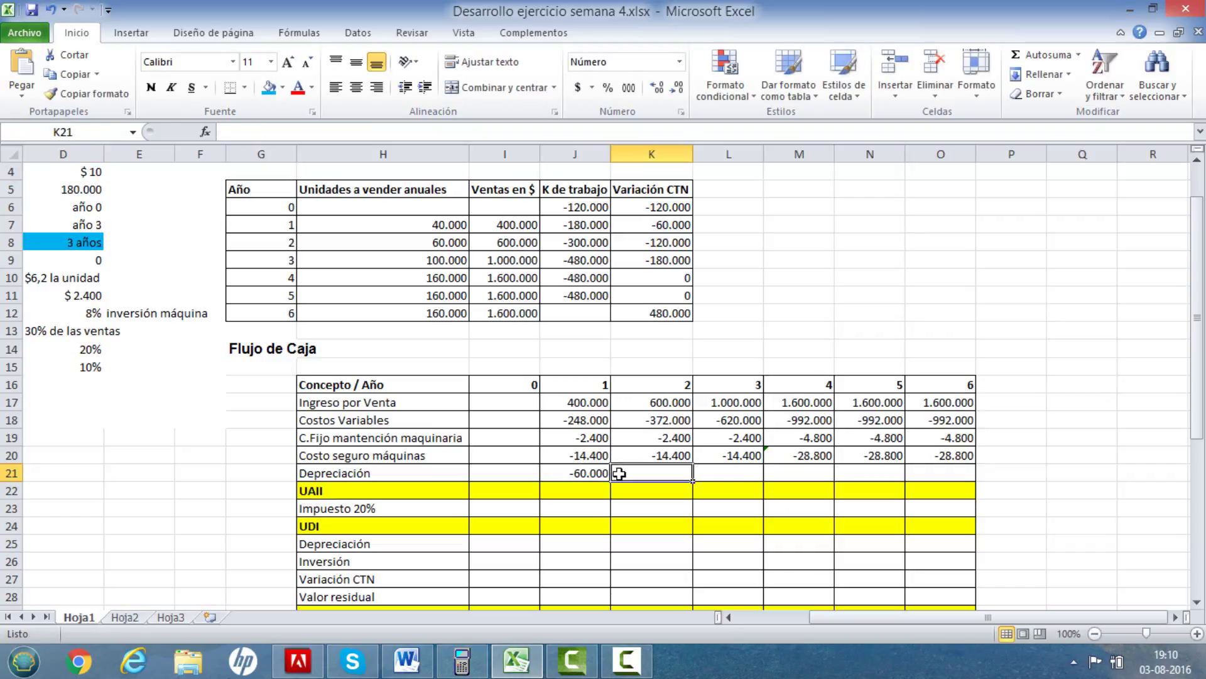
pyautogui.write('-60000')
pyautogui.press('Tab')
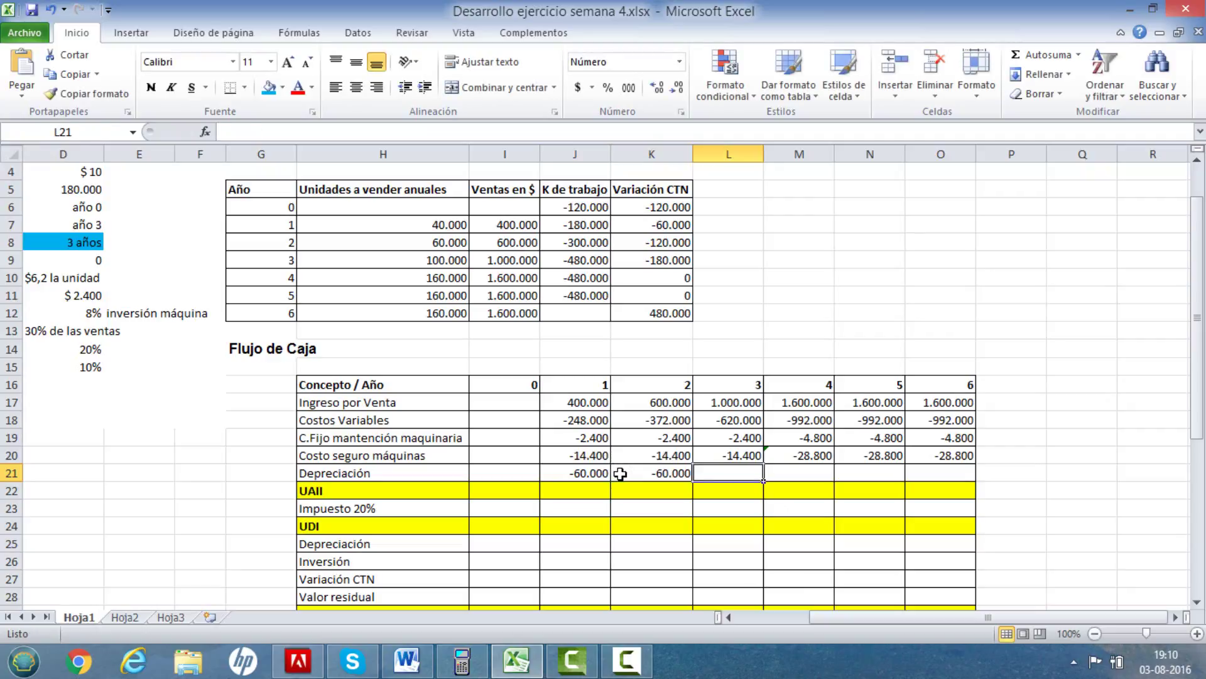
pyautogui.write('-60000')
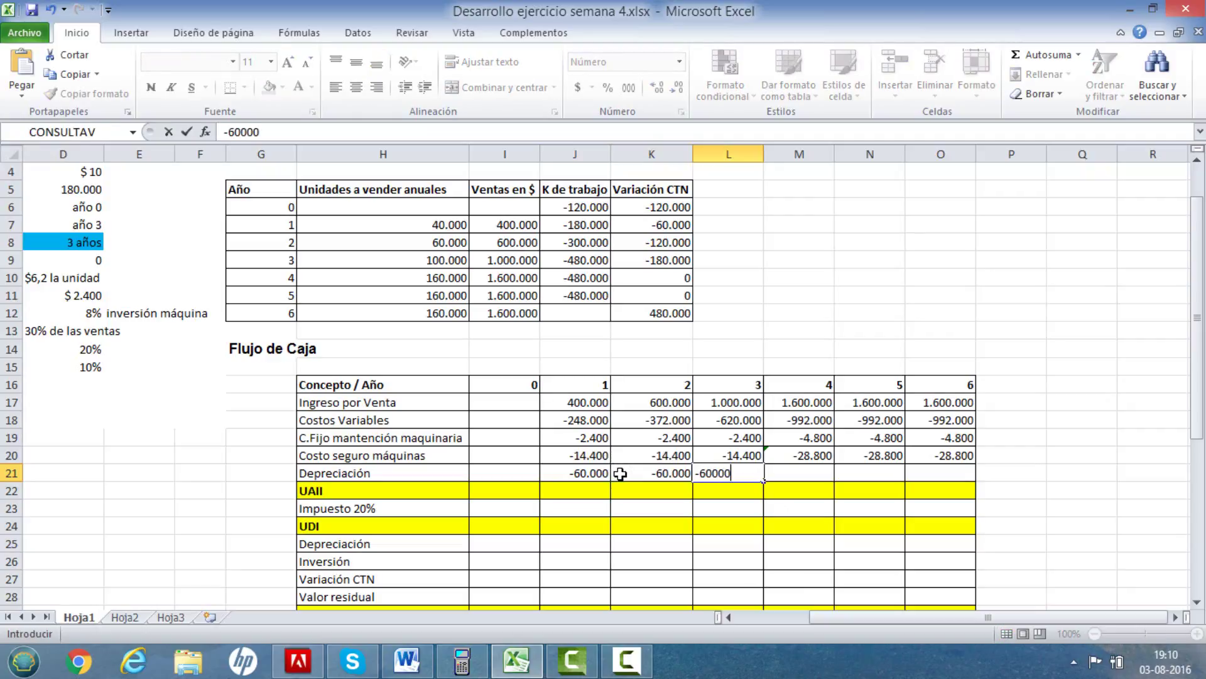
pyautogui.press('Tab')
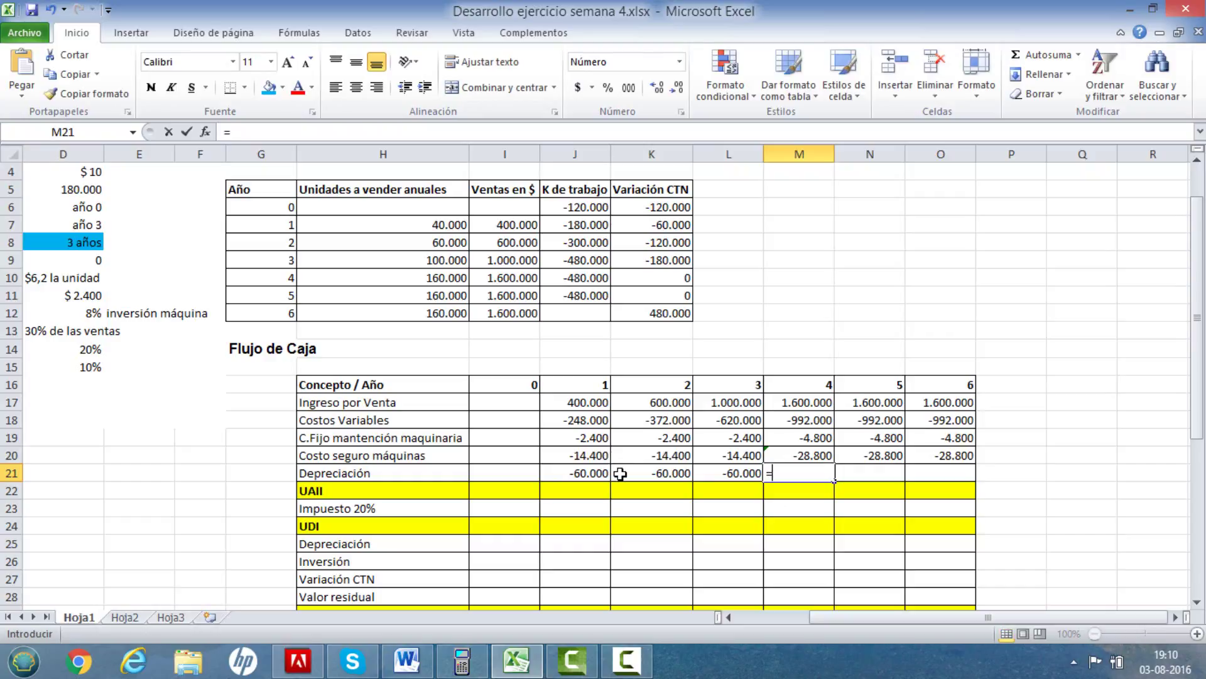
# Double the depreciation for year 4 by entering =L21*2 in cell M21.
pyautogui.write('=')
pyautogui.click(729, 476)
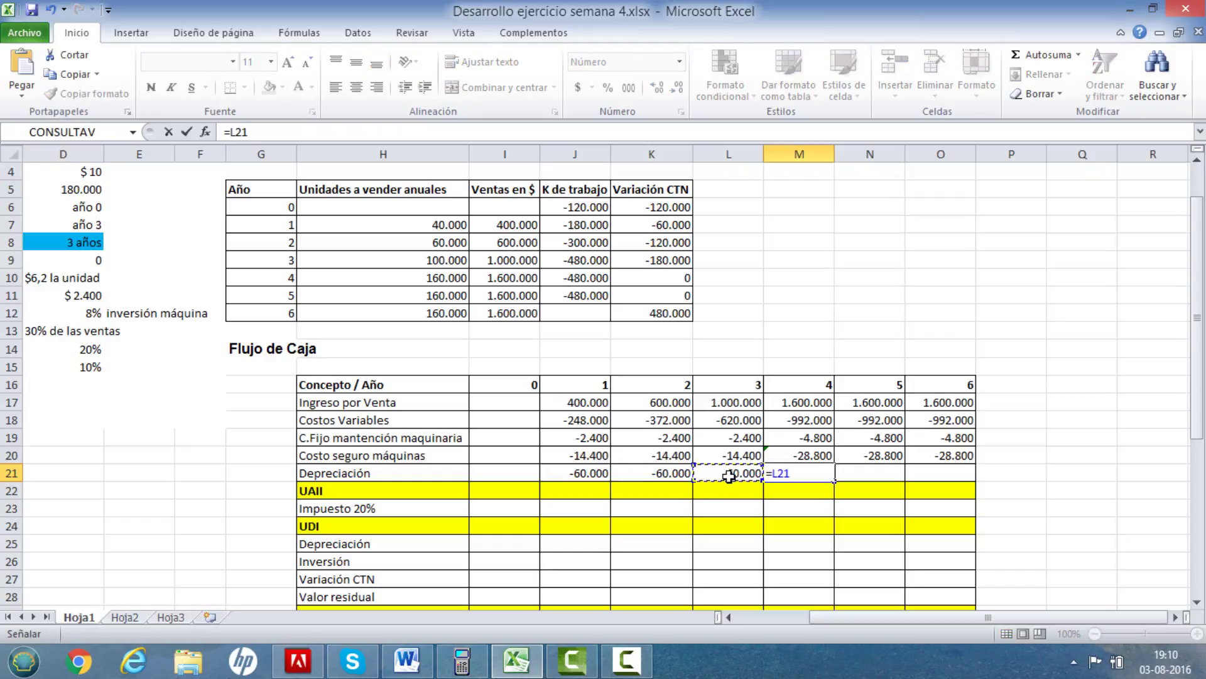
pyautogui.write('*2')
pyautogui.press('Tab')
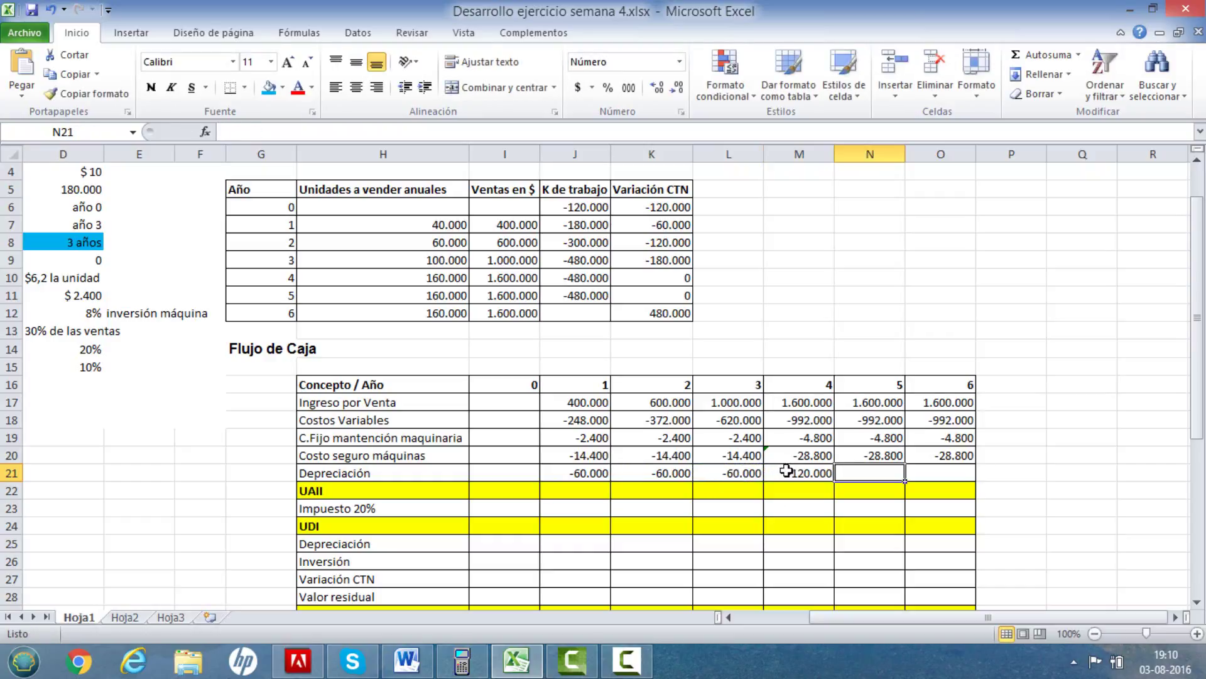
pyautogui.click(799, 475)
pyautogui.click(867, 463)
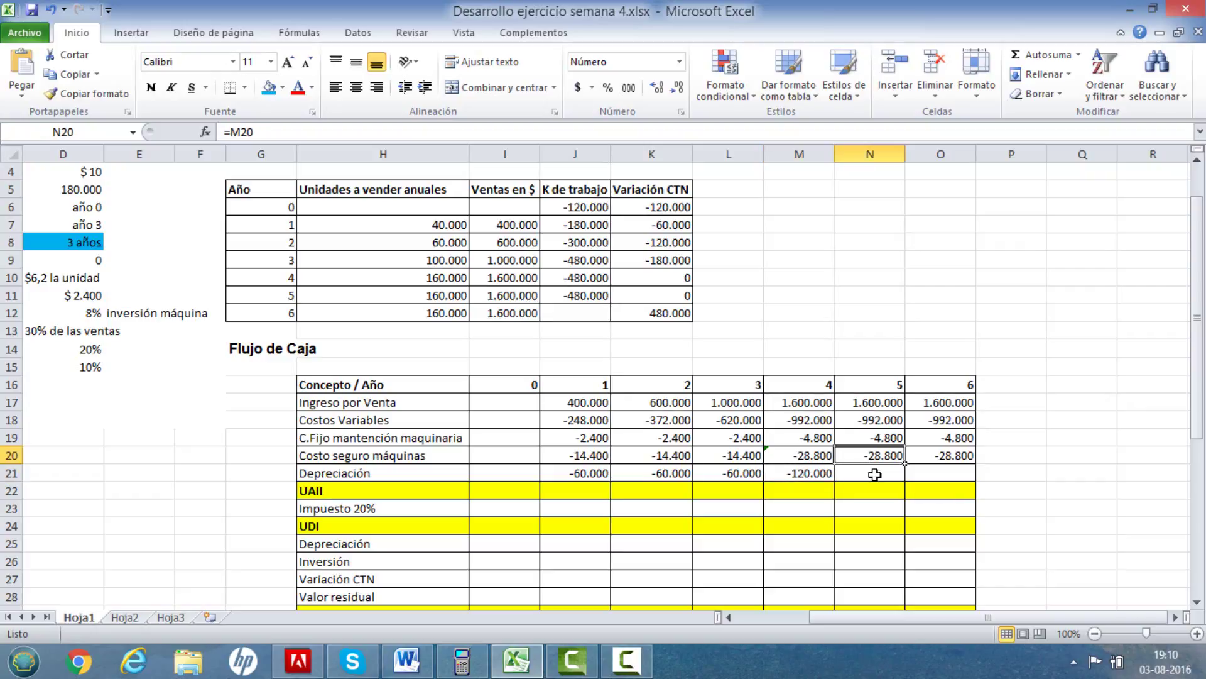
# Carry the year 4 depreciation over to years 5 and 6, with =M21 in cell N21 and =N21 in cell O21.
pyautogui.click(874, 474)
pyautogui.write('=')
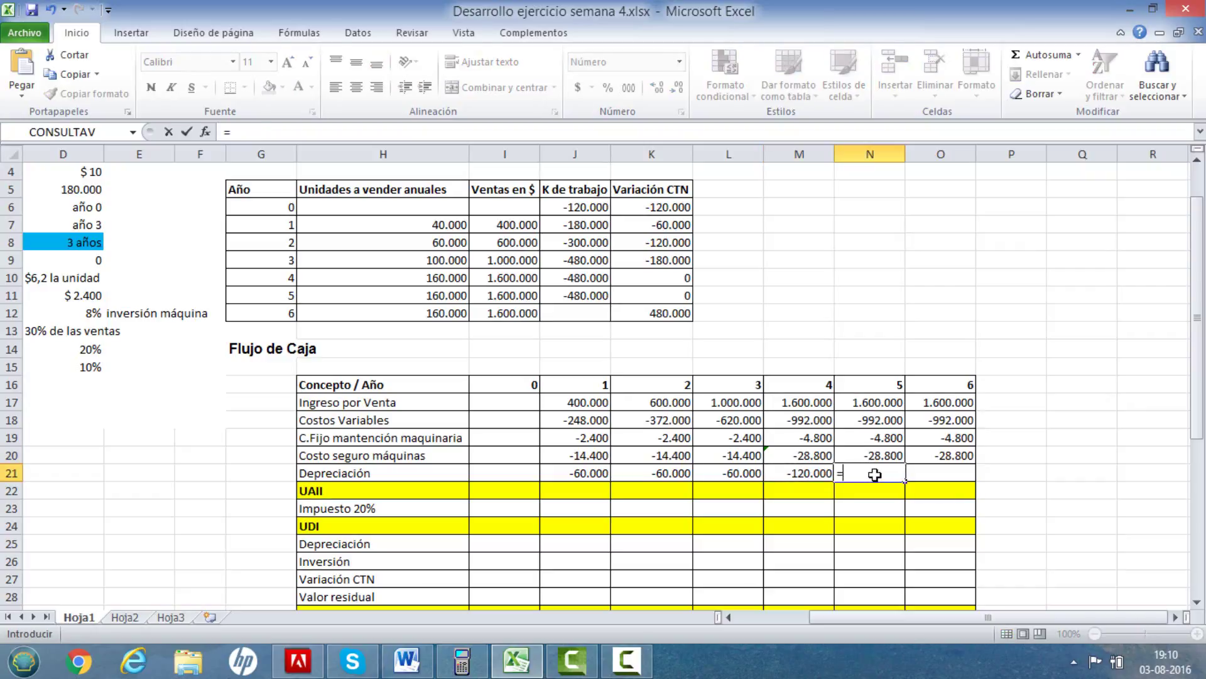
pyautogui.click(799, 472)
pyautogui.press('Tab')
pyautogui.write('=')
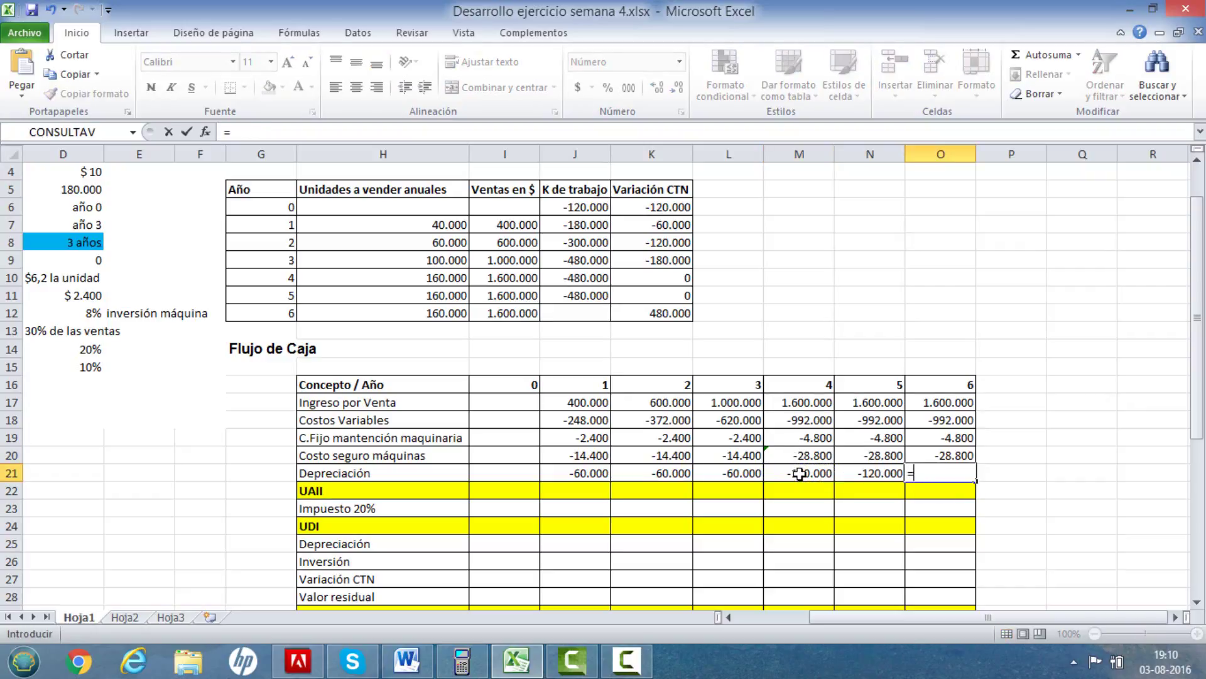
pyautogui.click(859, 475)
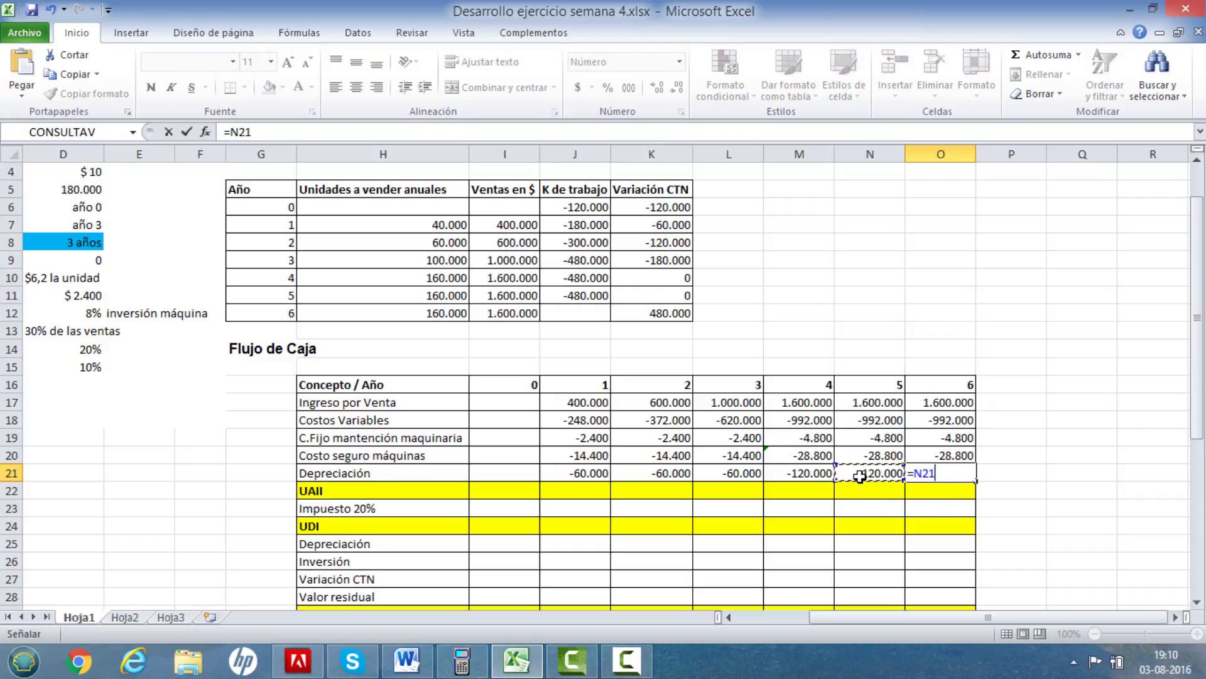
pyautogui.press('Return')
# Total rows 17 to 21 into the UAII row for years 1 to 6 with AutoSum, filling cells J22 to O22.
pyautogui.scroll(-2, 852, 473)
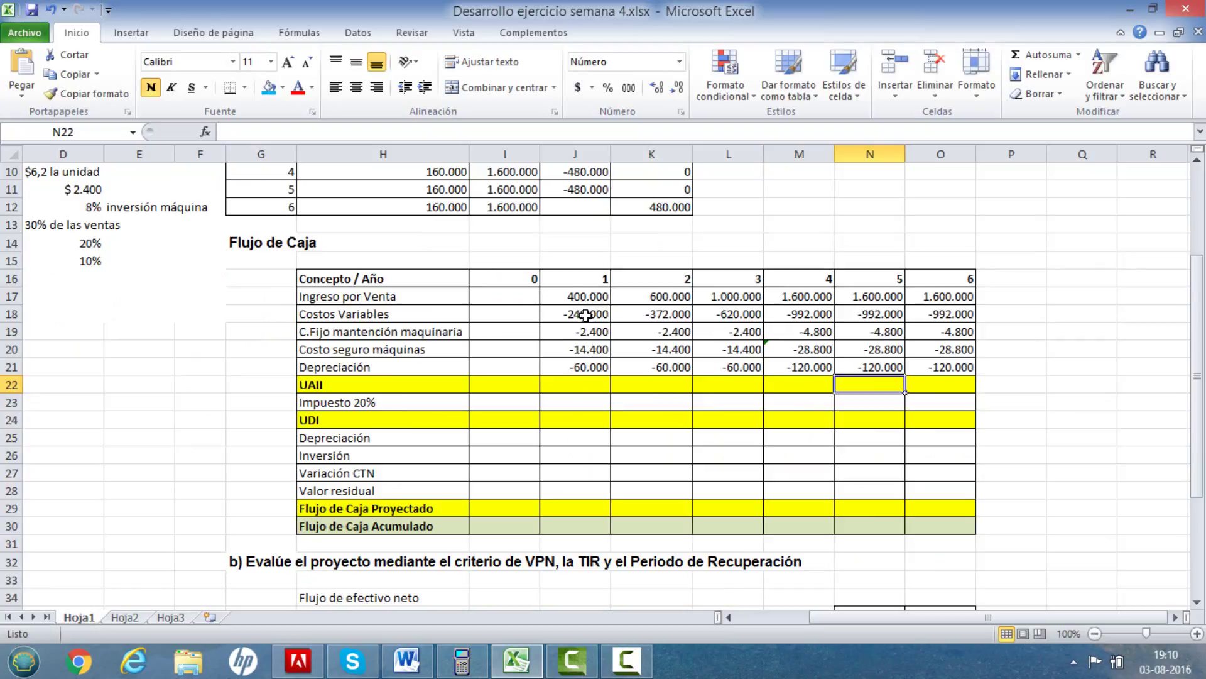
pyautogui.moveTo(573, 298); pyautogui.dragTo(946, 391)
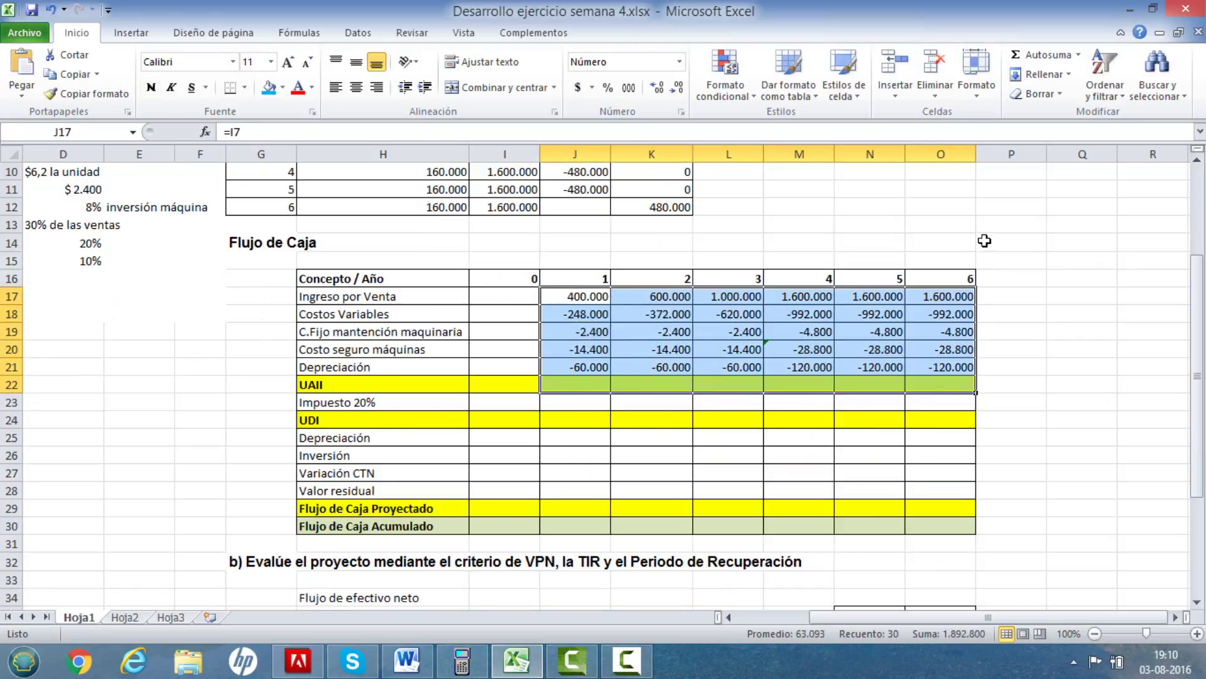
pyautogui.click(1030, 55)
pyautogui.click(1083, 404)
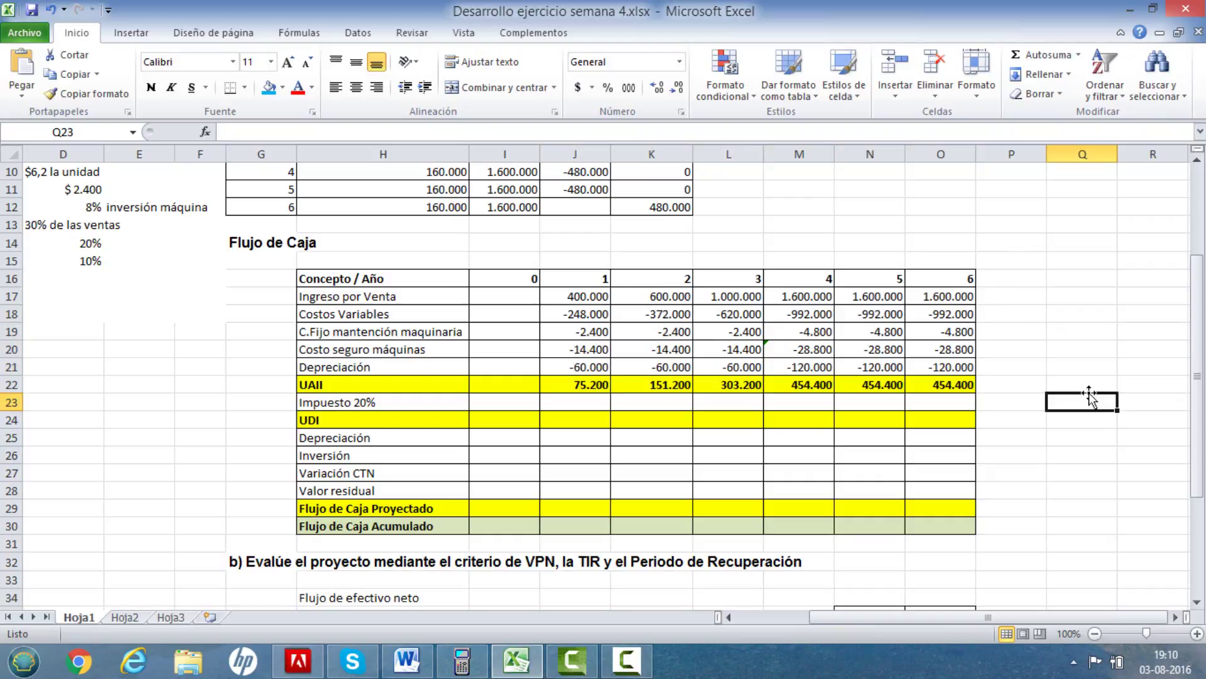
# Calculate the year 1 Impuesto 20% from the UAII by entering =J22*0,2 in cell J23.
pyautogui.click(327, 403)
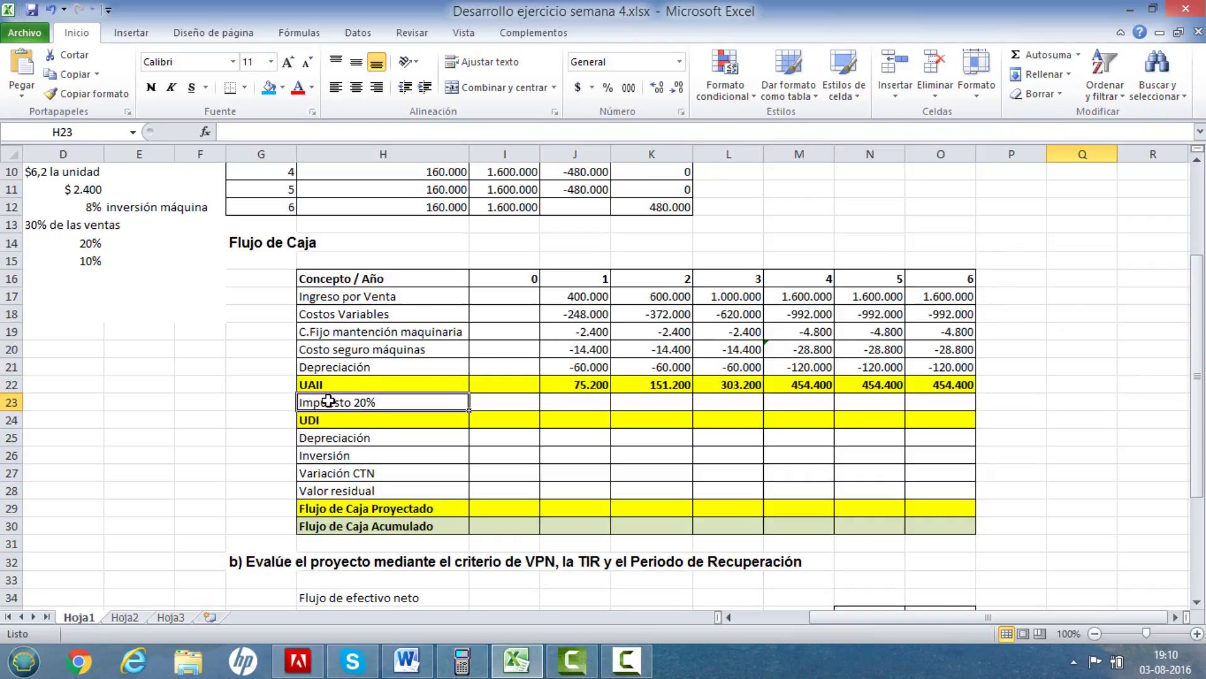
pyautogui.click(576, 398)
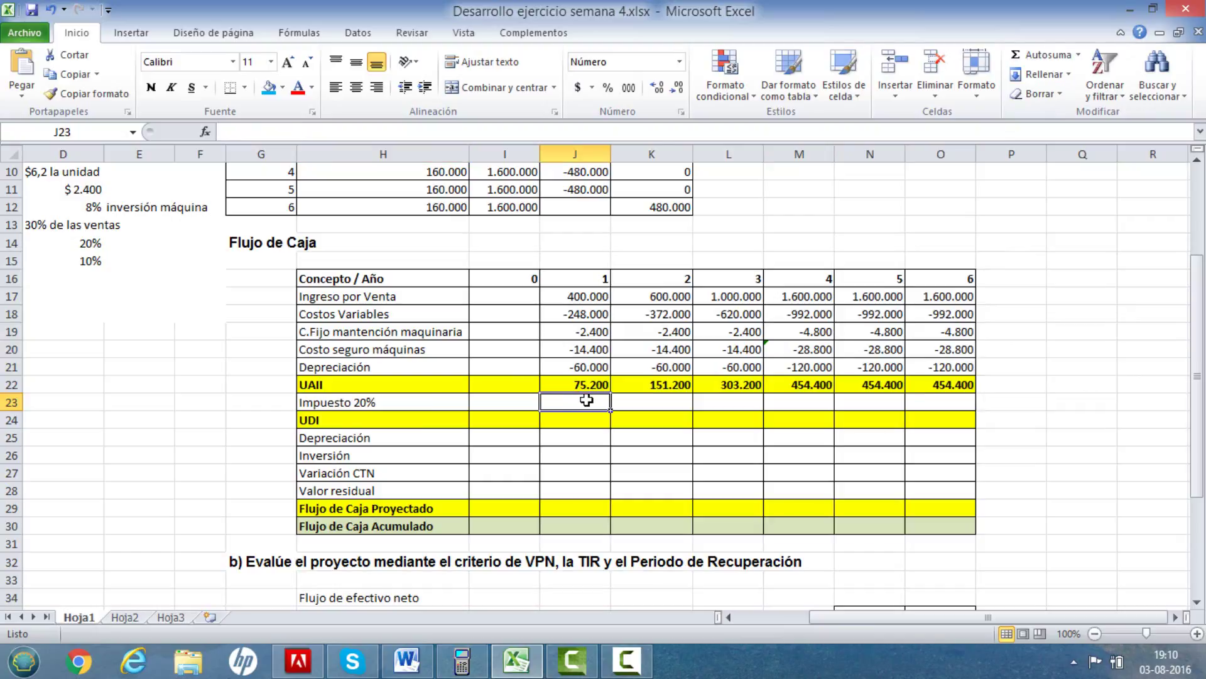
pyautogui.write('=')
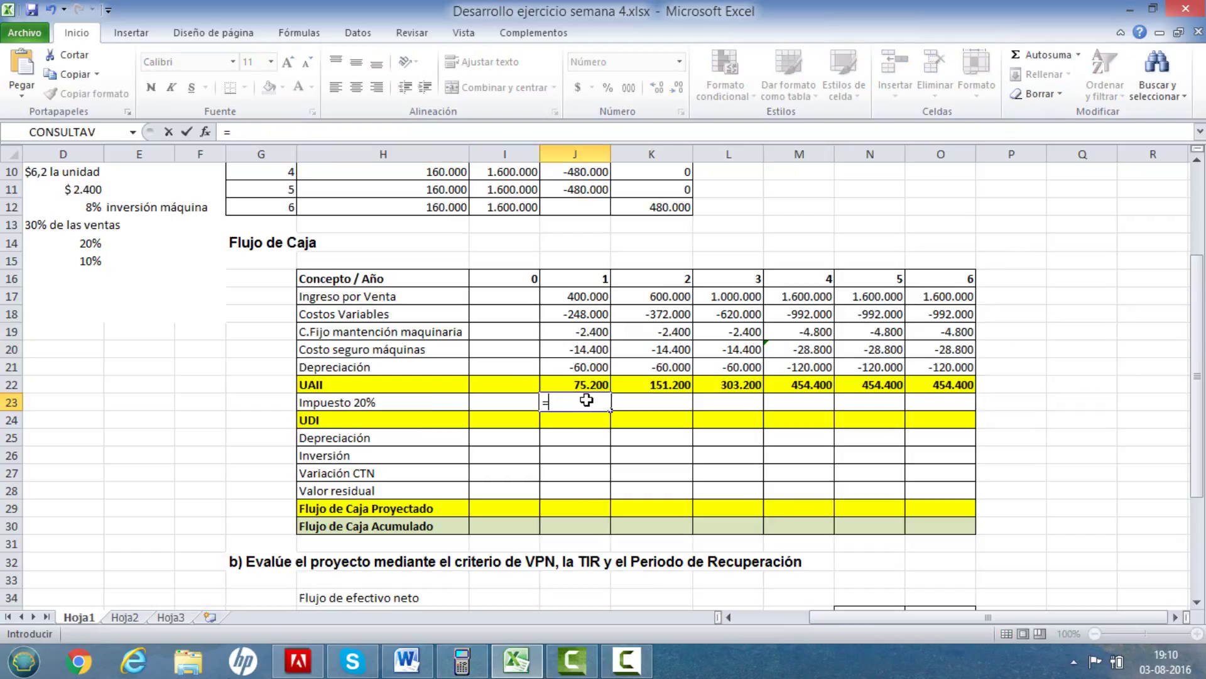
pyautogui.click(583, 385)
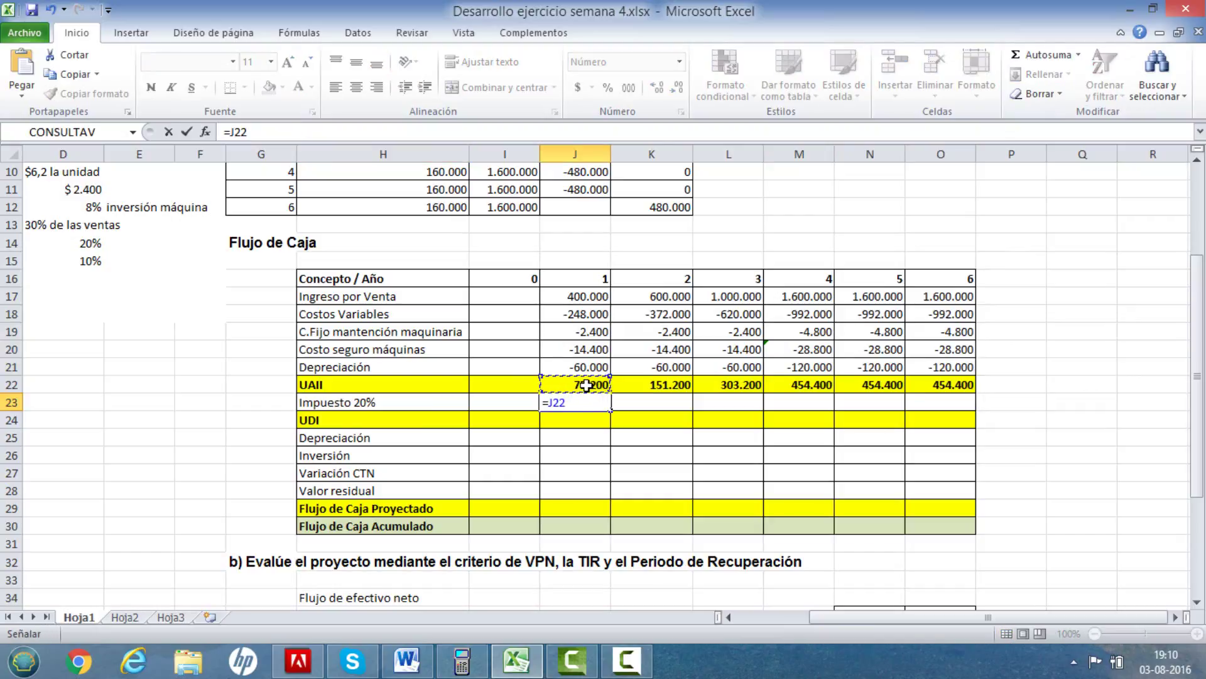
pyautogui.write('*0,2')
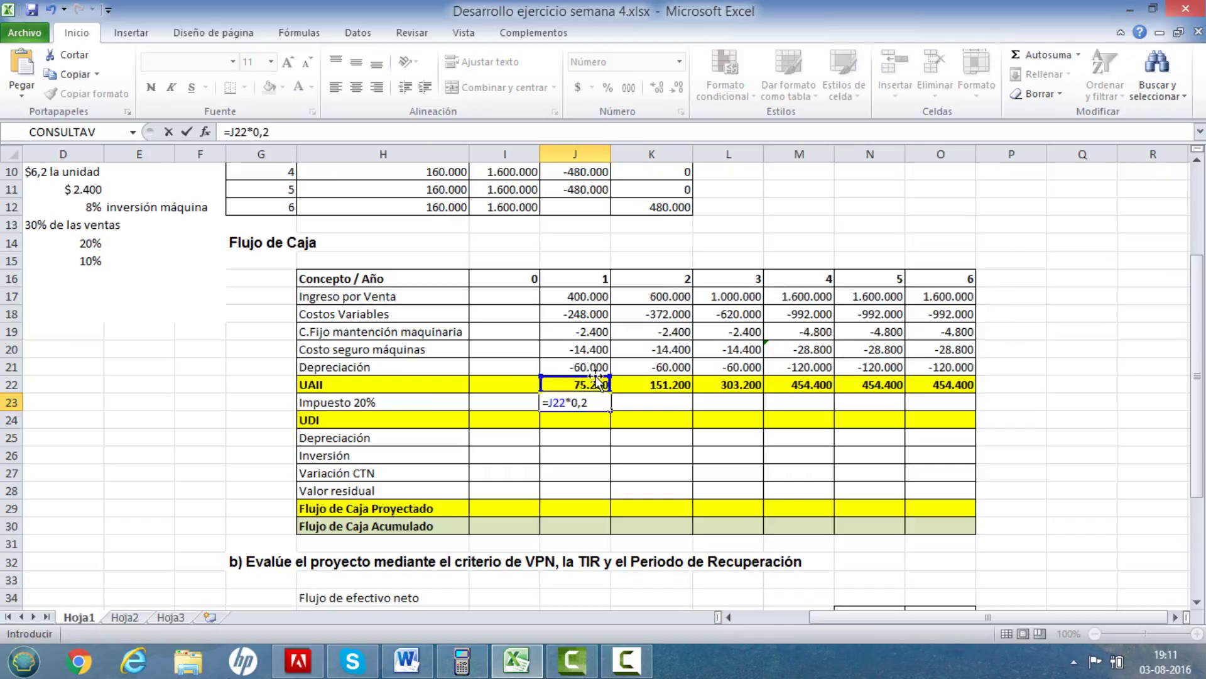
pyautogui.press('Tab')
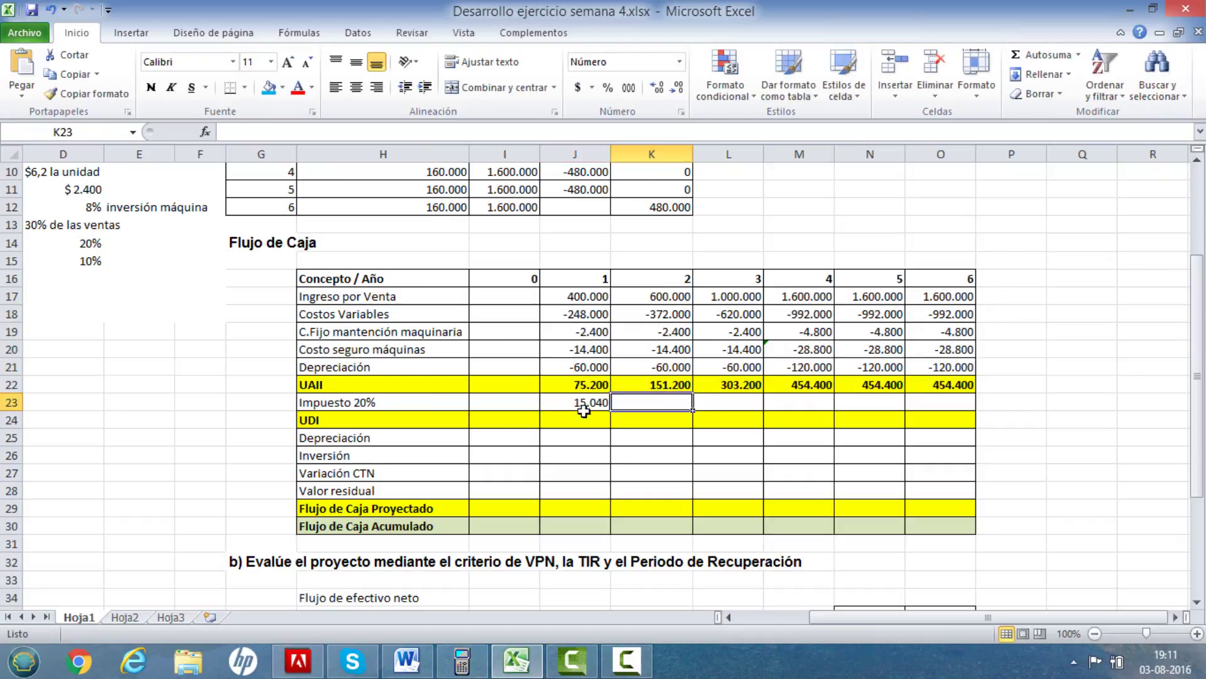
# Make the year 1 tax negative by changing the formula in cell J23 to =-(J22*0,2).
pyautogui.click(582, 401)
pyautogui.click(231, 132)
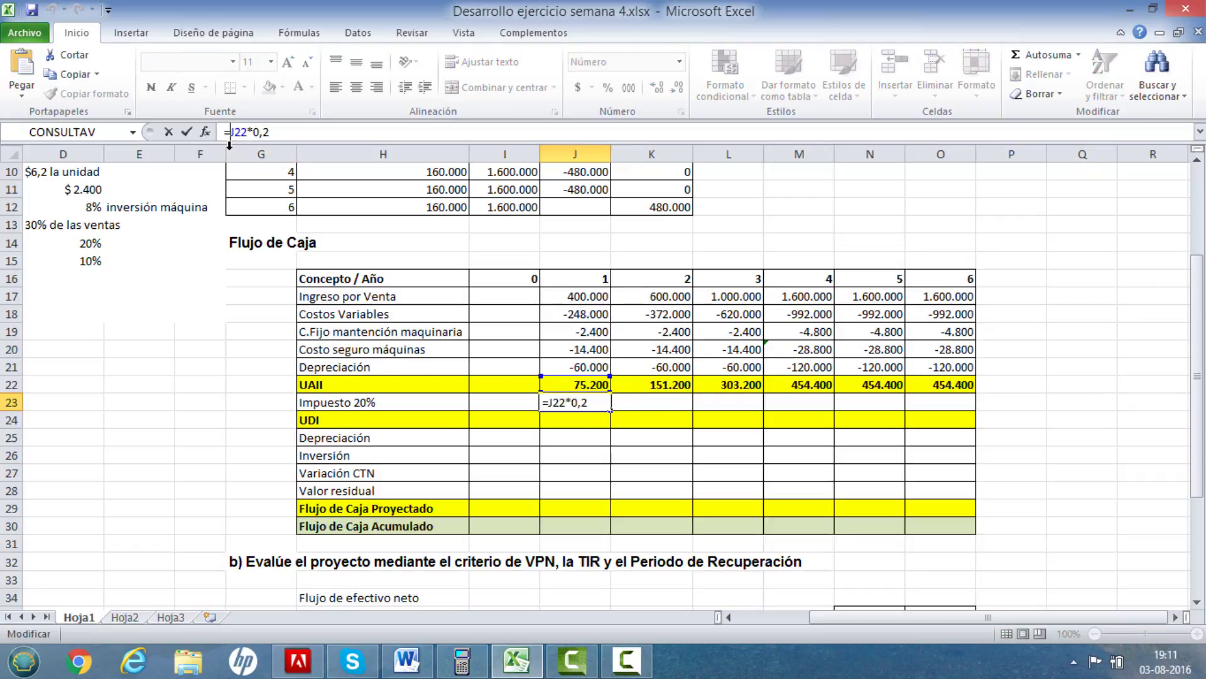
pyautogui.write('-')
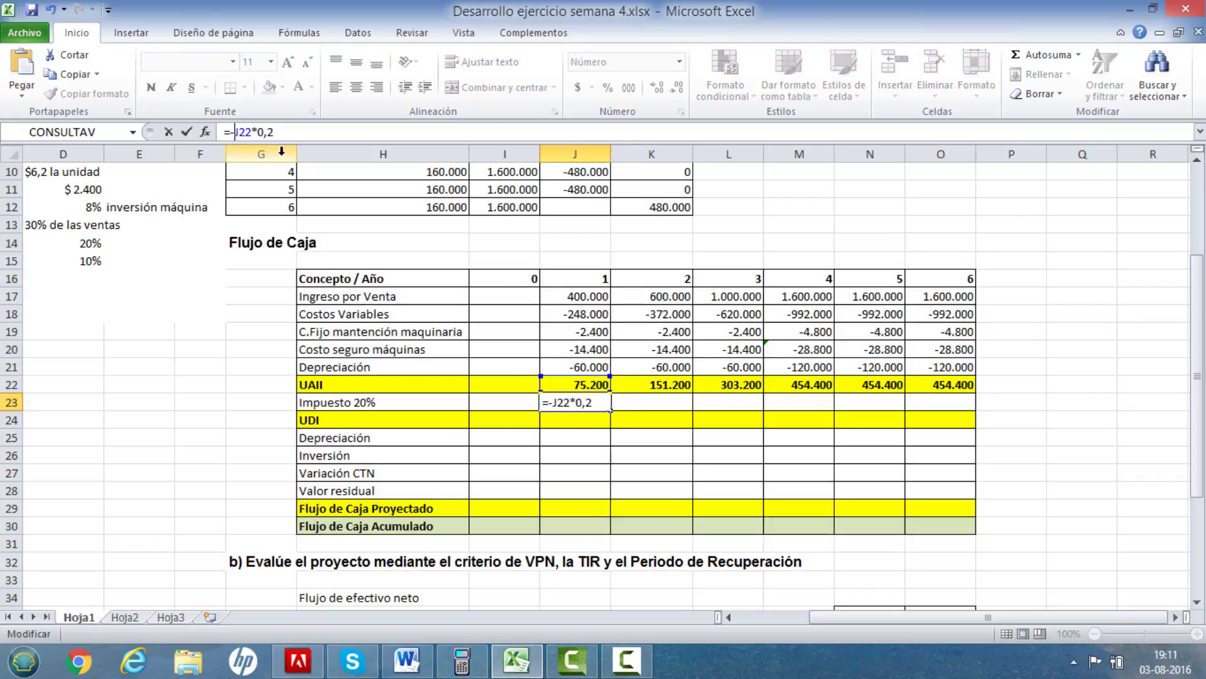
pyautogui.write('(')
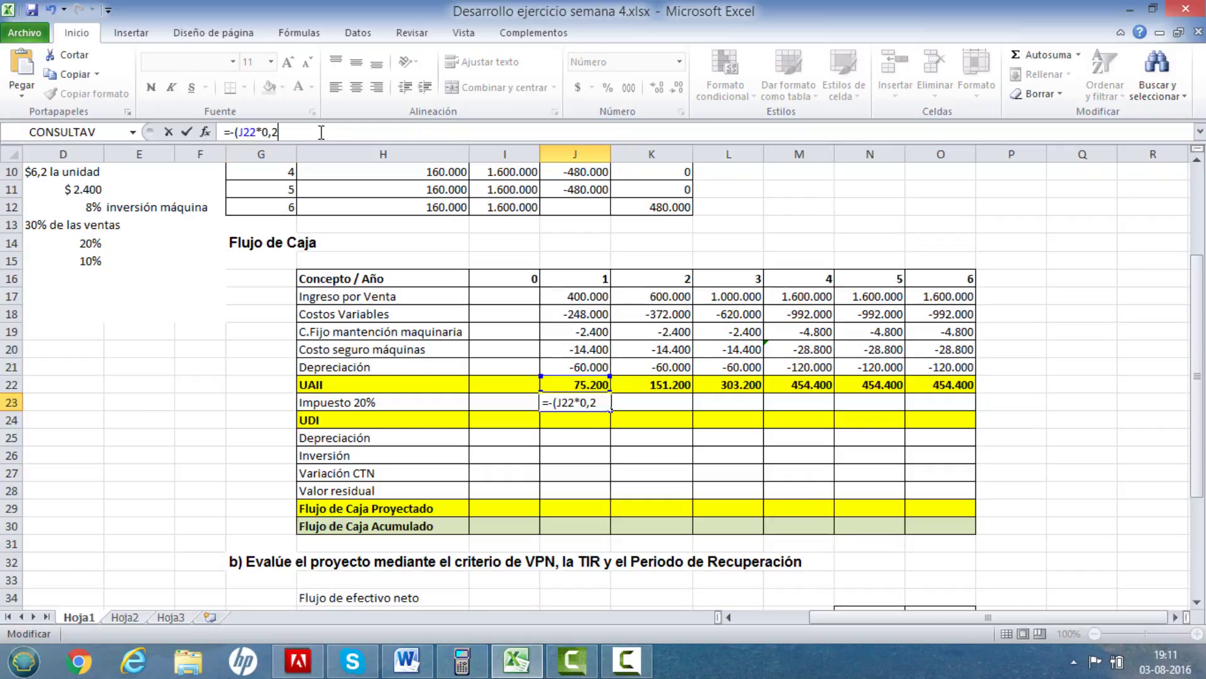
pyautogui.press('Tab')
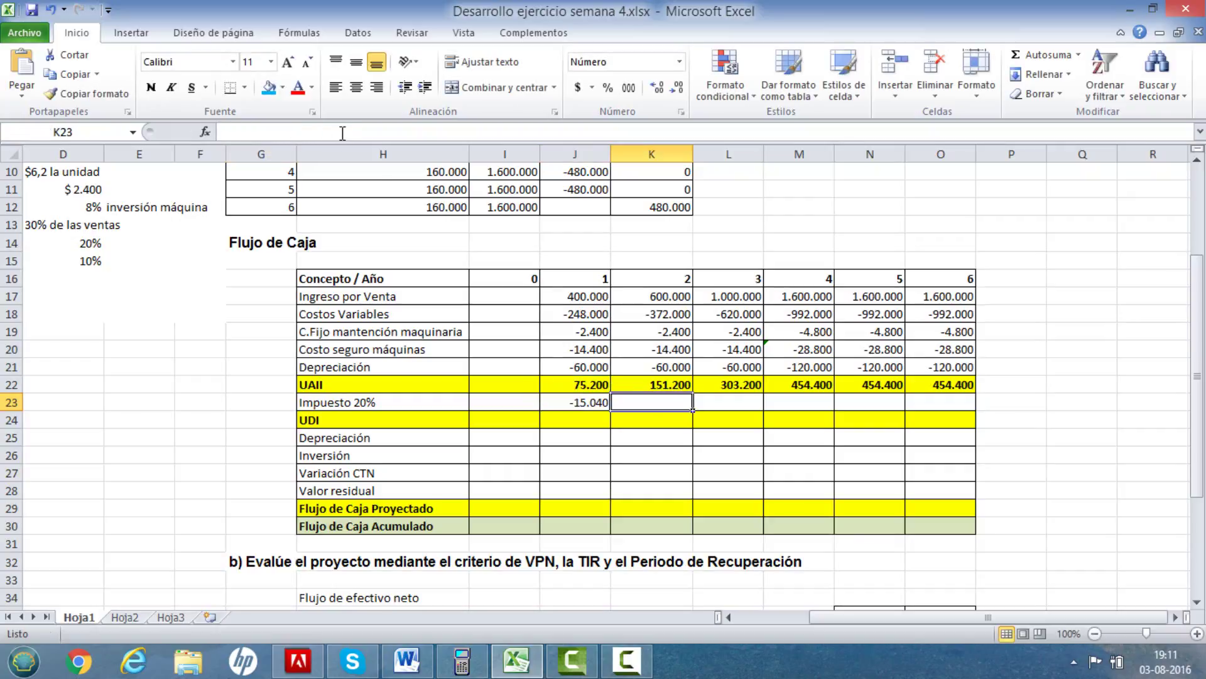
# Copy the year 1 tax formula in cell J23 across years 2 to 6, through cell O23.
pyautogui.click(573, 404)
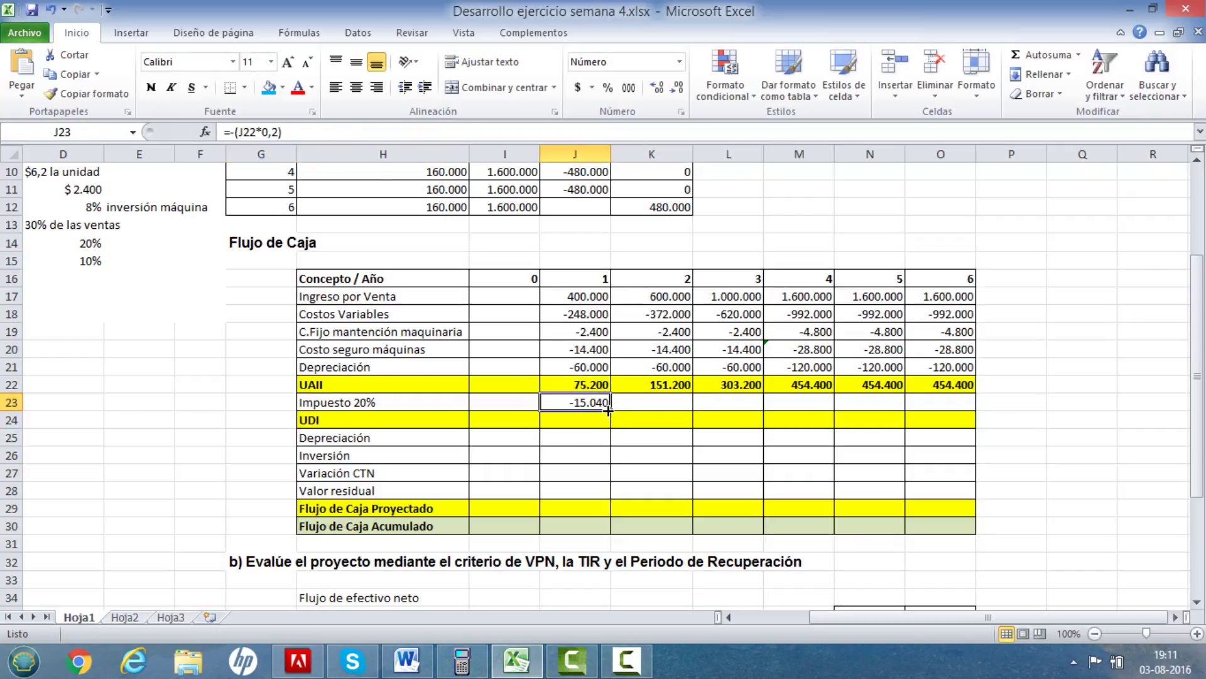
pyautogui.moveTo(608, 410); pyautogui.dragTo(959, 405)
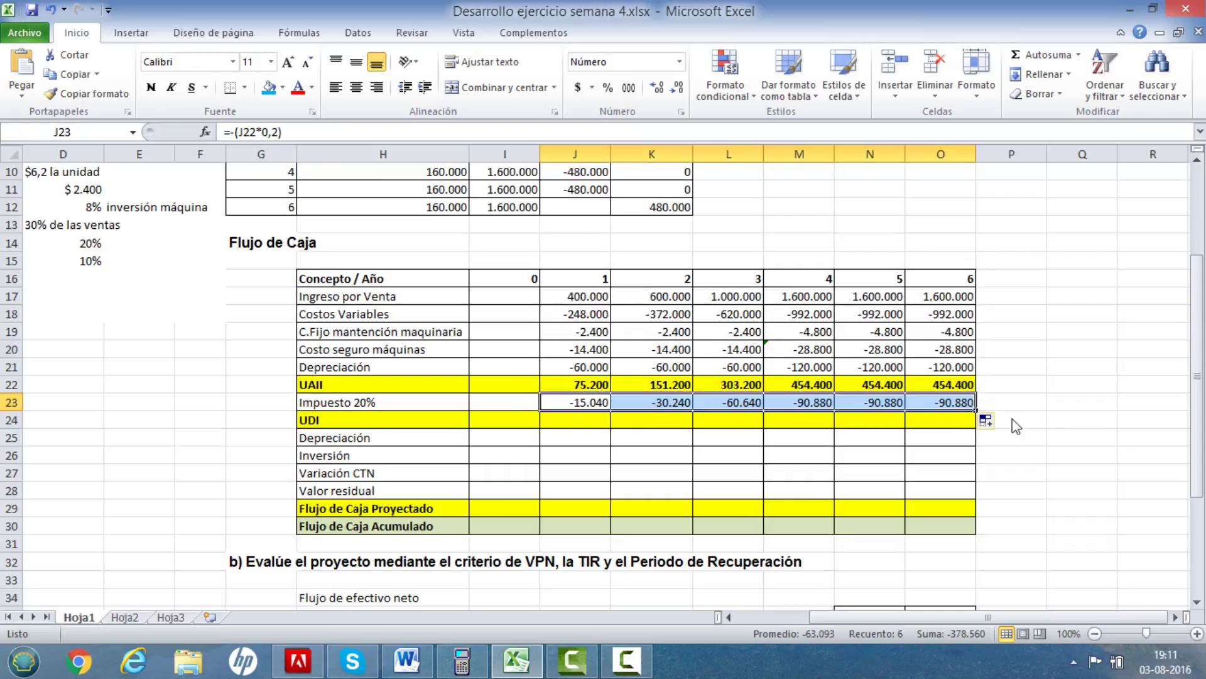
pyautogui.click(1050, 423)
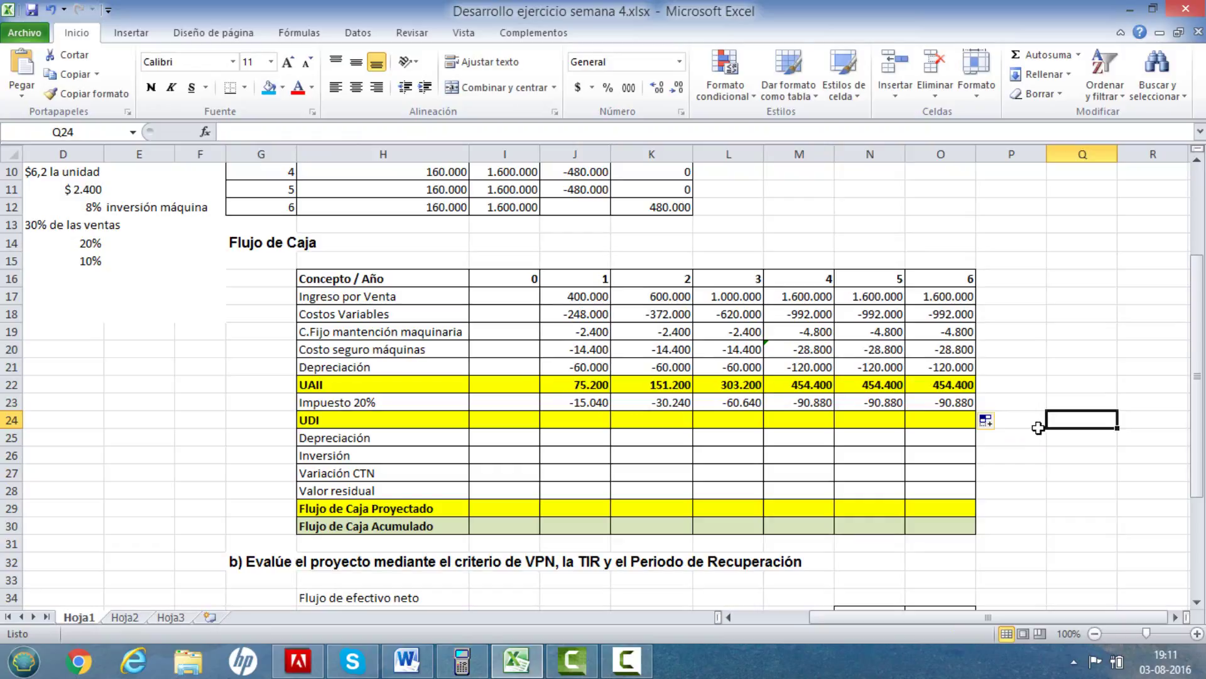
# Sum the UAII and Impuesto rows into the UDI row for years 1 to 6 with AutoSum, filling J24 to O24.
pyautogui.scroll(-1, 1037, 425)
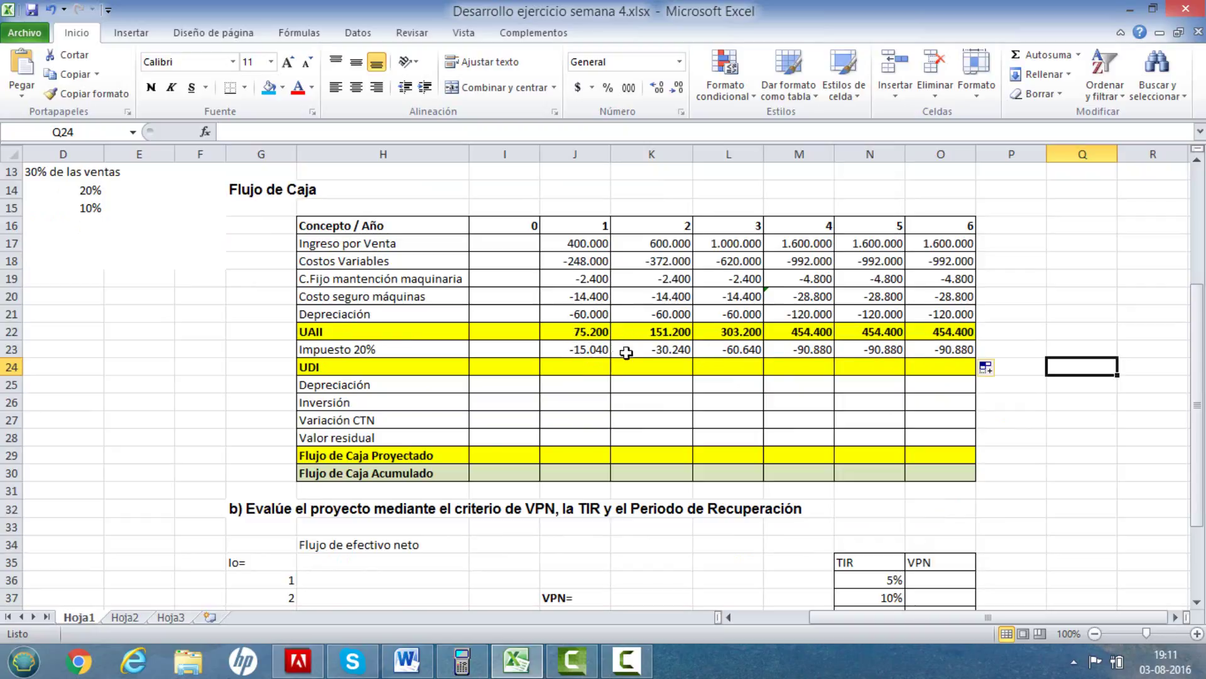
pyautogui.moveTo(583, 333); pyautogui.dragTo(940, 370)
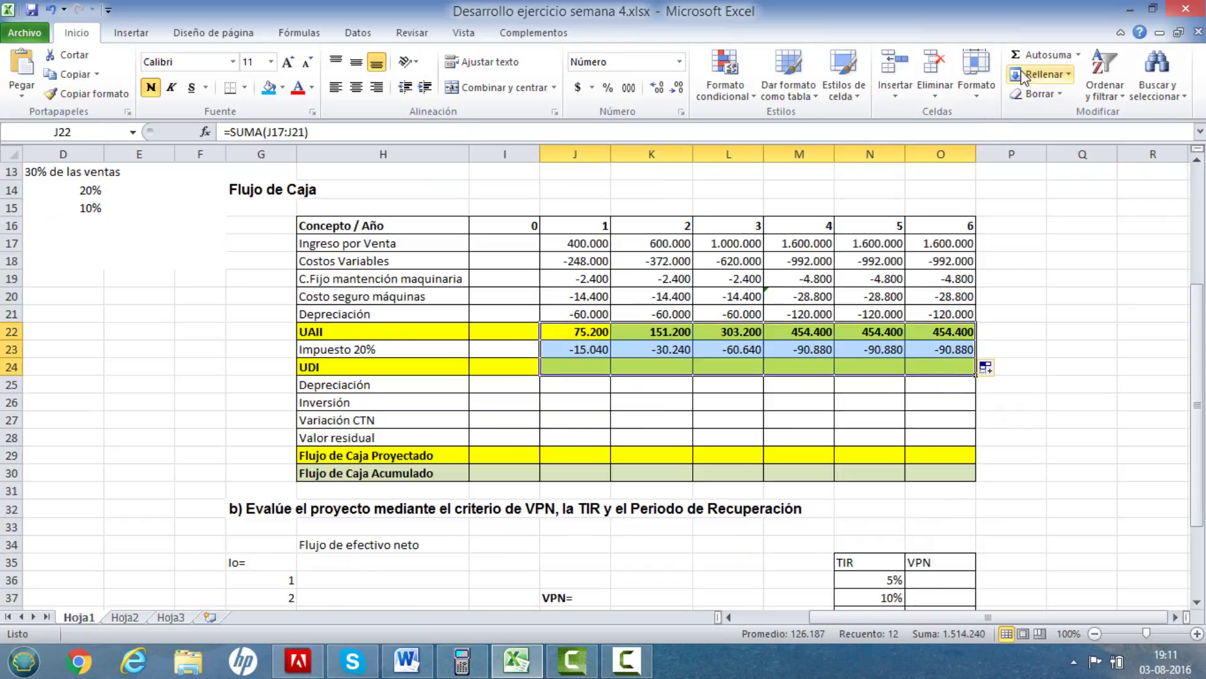
pyautogui.click(1040, 55)
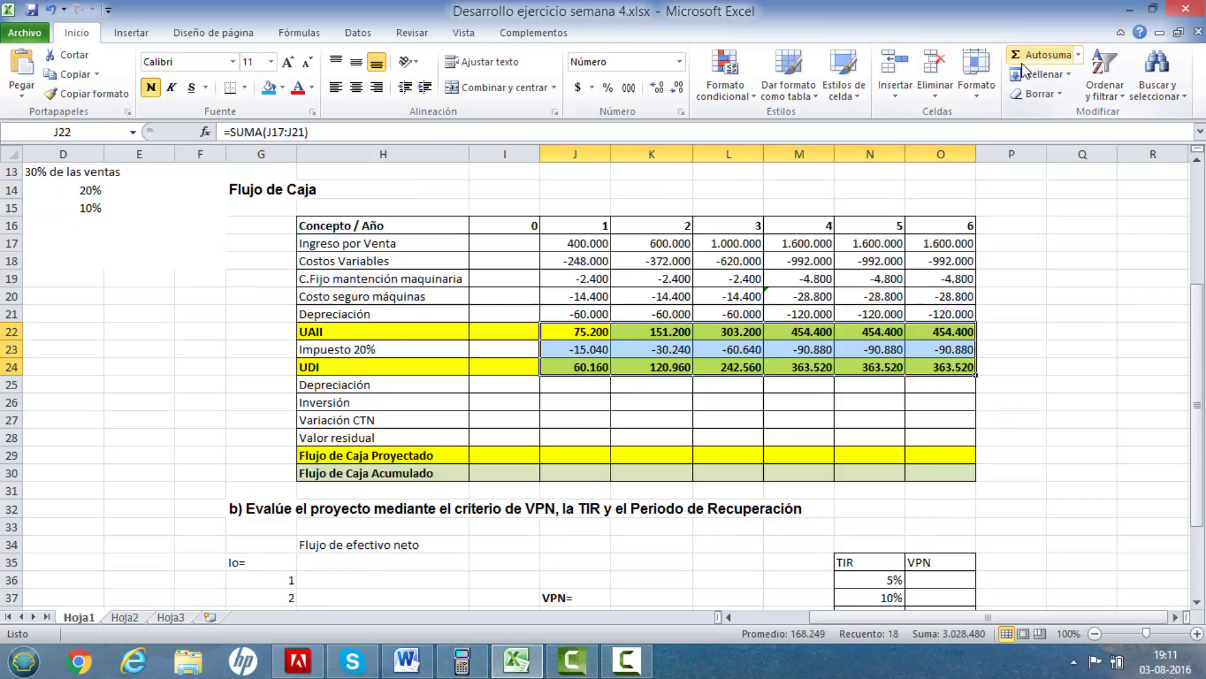
pyautogui.click(1068, 402)
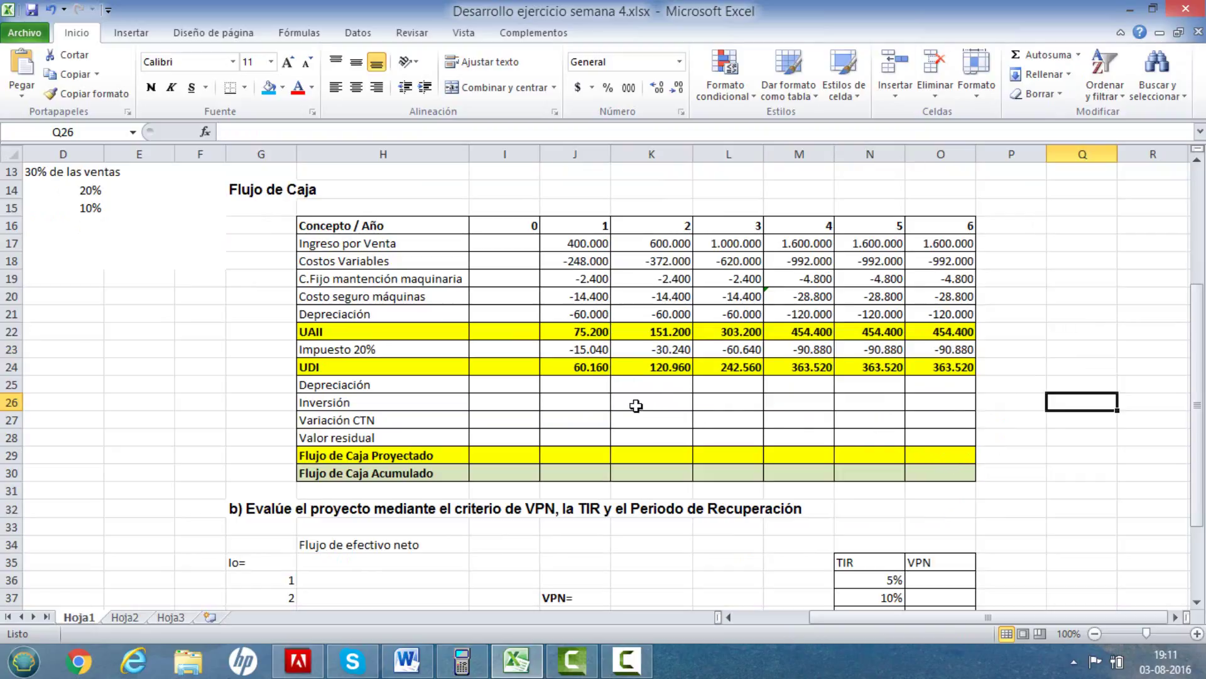
# Add back a positive Depreciación of 60000 for years 1, 2 and 3 in cells J25 to L25.
pyautogui.scroll(-1, 636, 406)
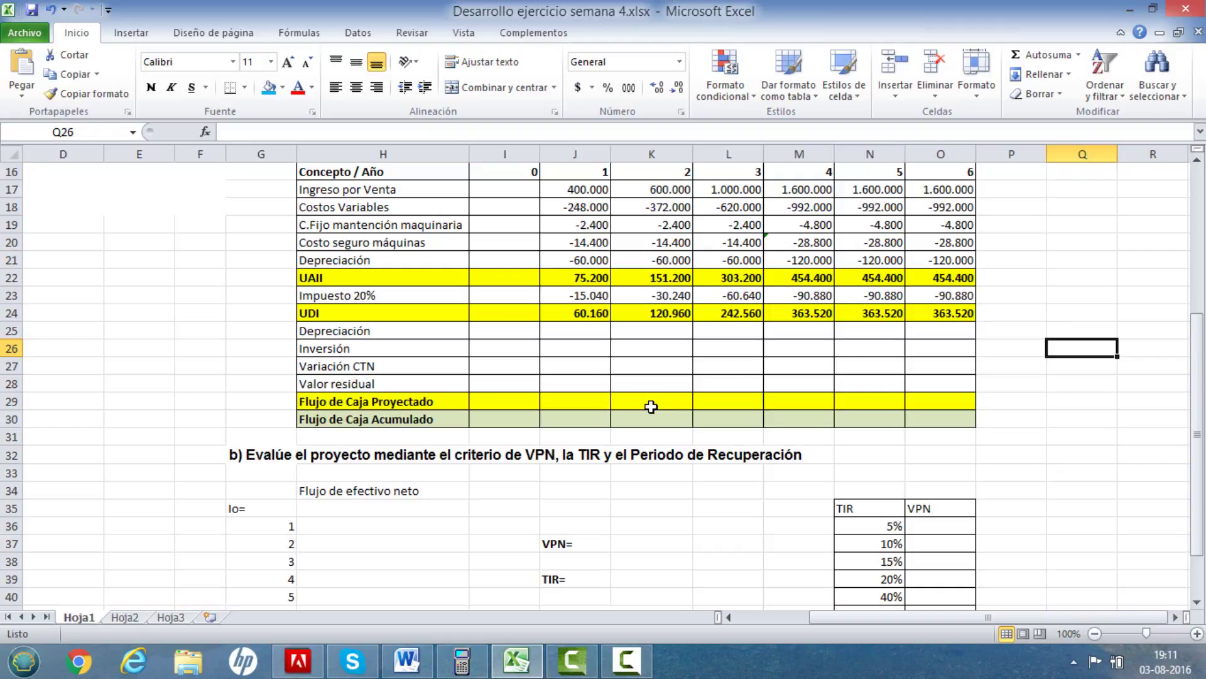
pyautogui.click(586, 335)
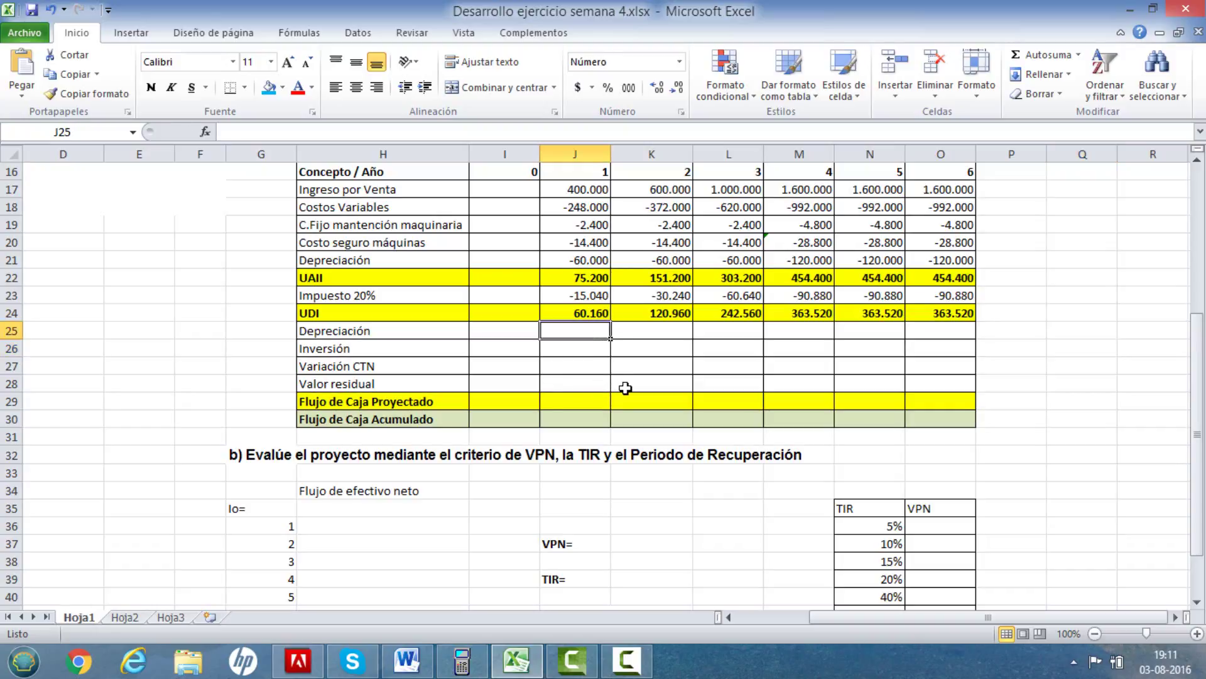
pyautogui.write('60.000')
pyautogui.press('Tab')
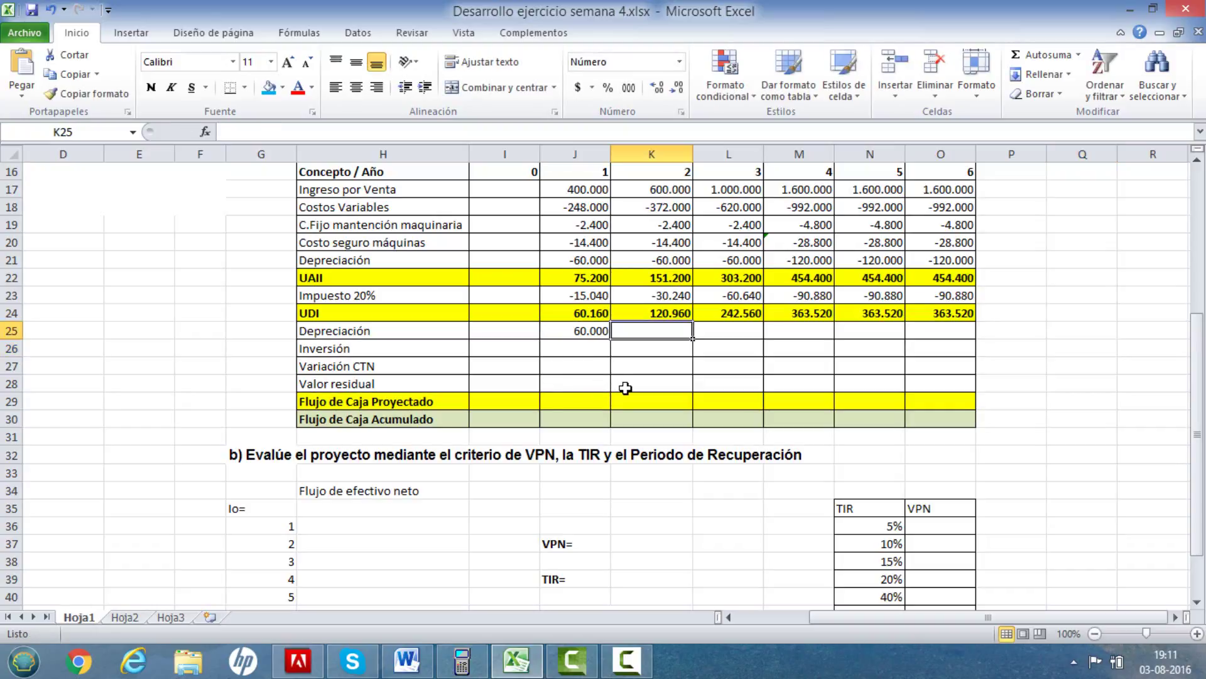
pyautogui.write('60000')
pyautogui.write('60000')
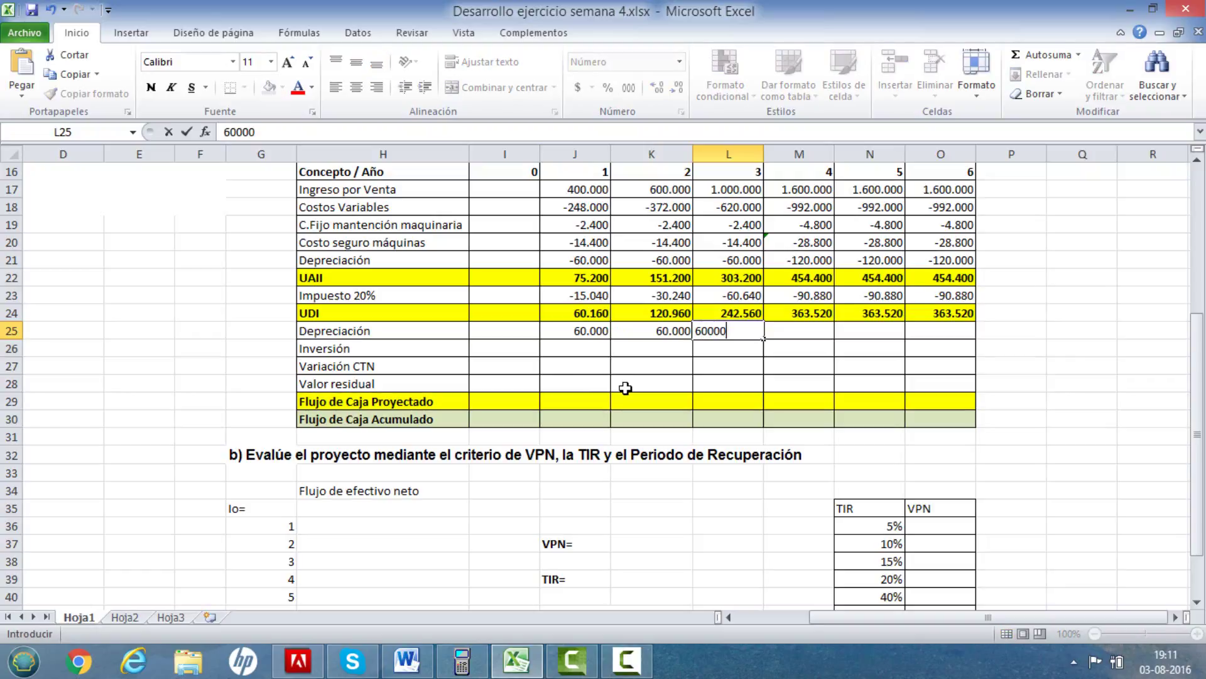
pyautogui.press('Tab')
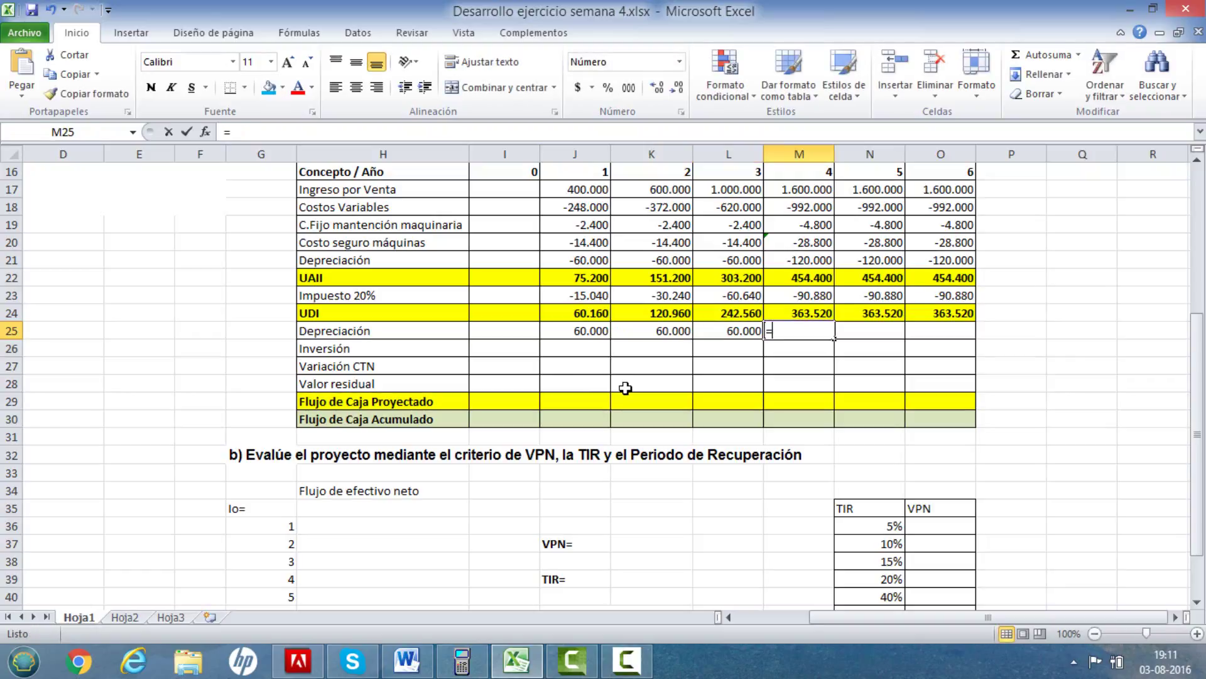
# Double the added-back depreciation for year 4 by entering =L25*2 in cell M25.
pyautogui.write('=')
pyautogui.click(736, 338)
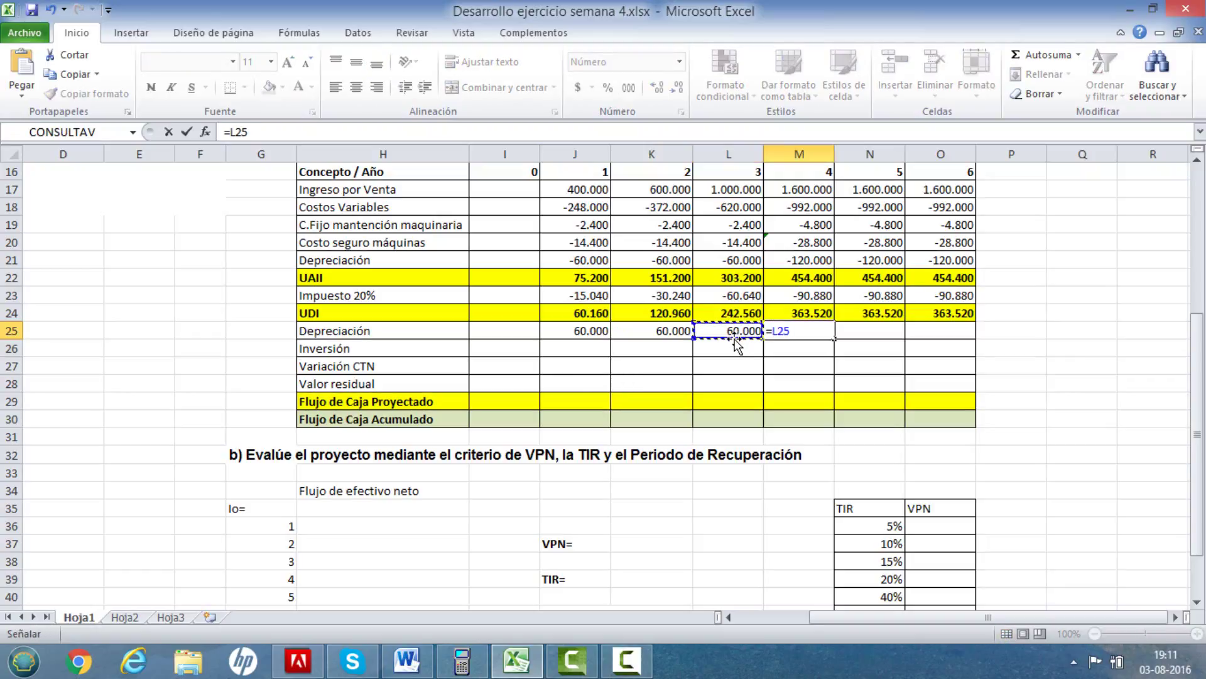
pyautogui.write('*2')
pyautogui.press('Tab')
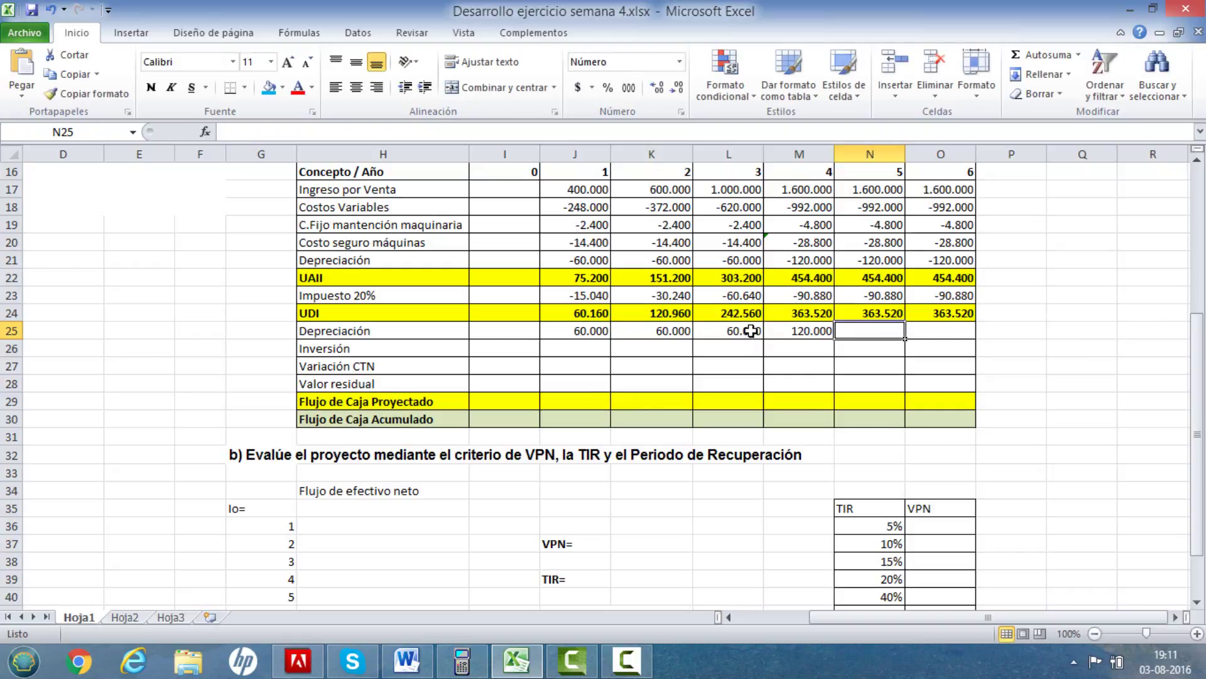
# Carry the year 4 added-back depreciation over to years 5 and 6, with =M25 in cell N25 and =N25 in cell O25.
pyautogui.write('=')
pyautogui.click(793, 337)
pyautogui.press('Tab')
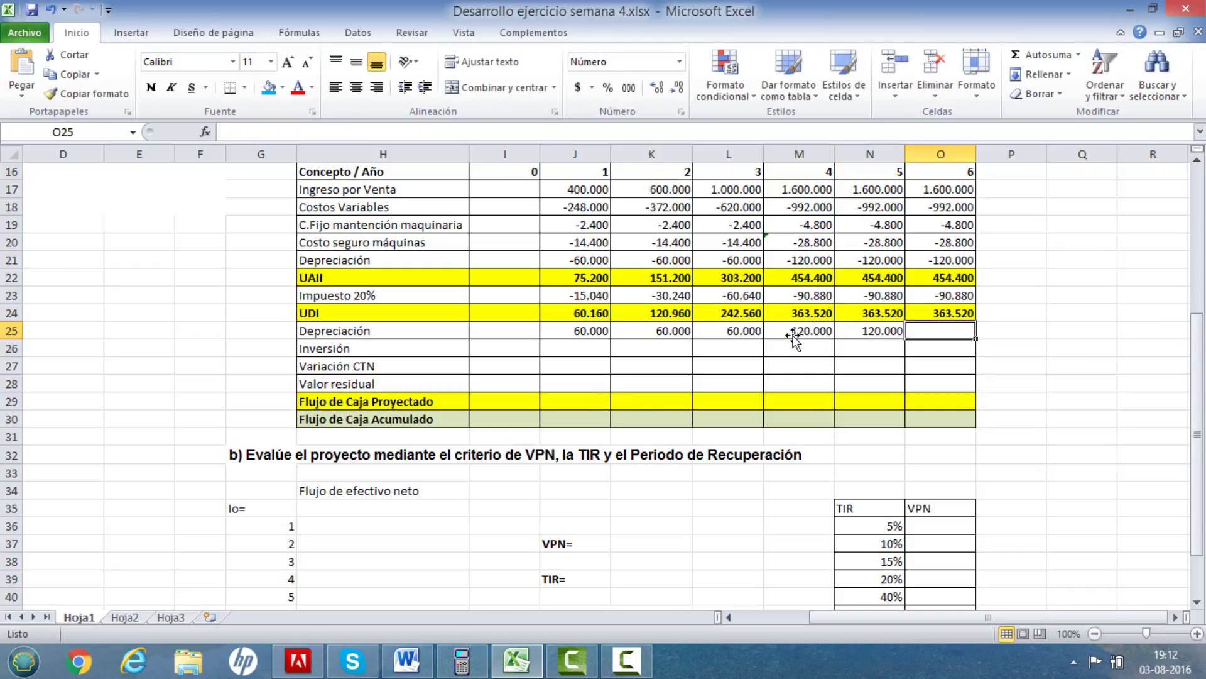
pyautogui.write('=')
pyautogui.click(864, 332)
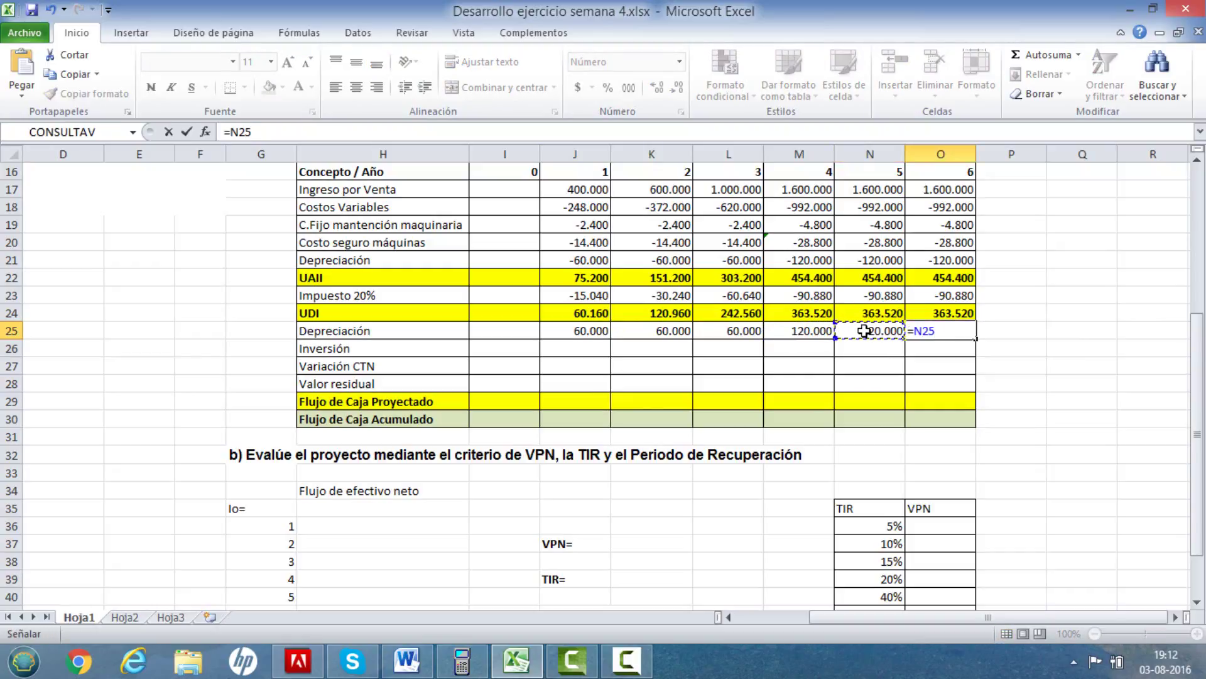
pyautogui.press('Return')
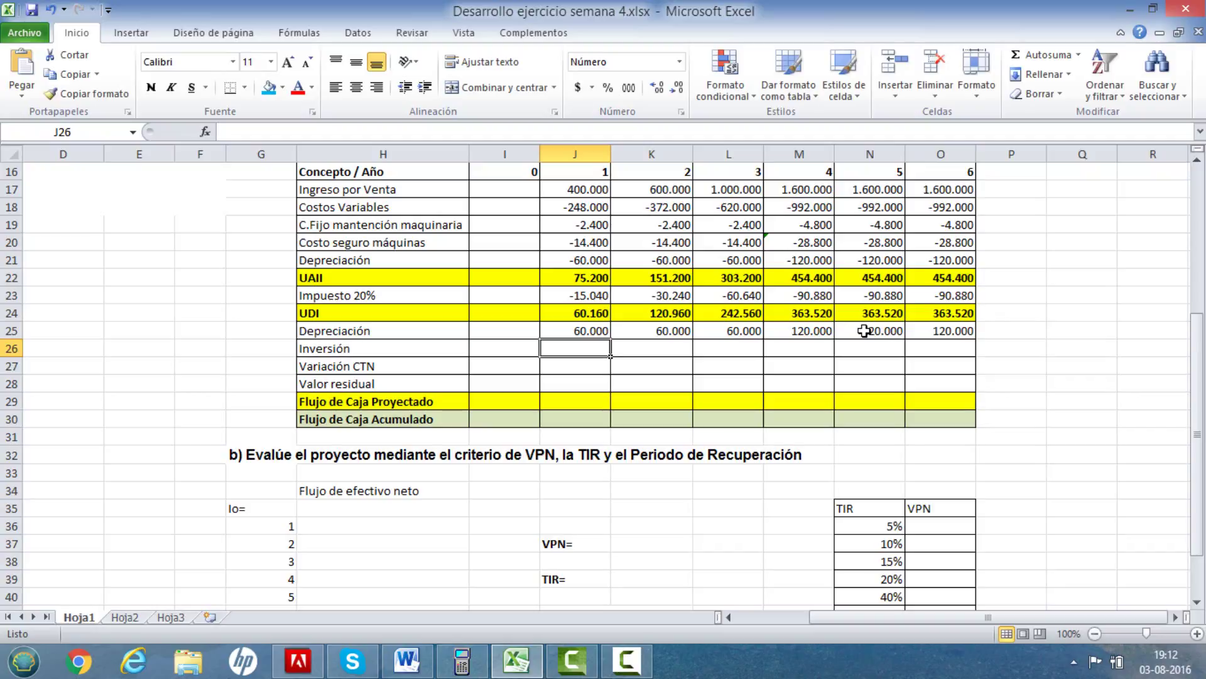
# Enter the Inversión outflows of -180.000 for year 0 in cell I26 and -360000 for year 3 in cell L26.
pyautogui.click(511, 347)
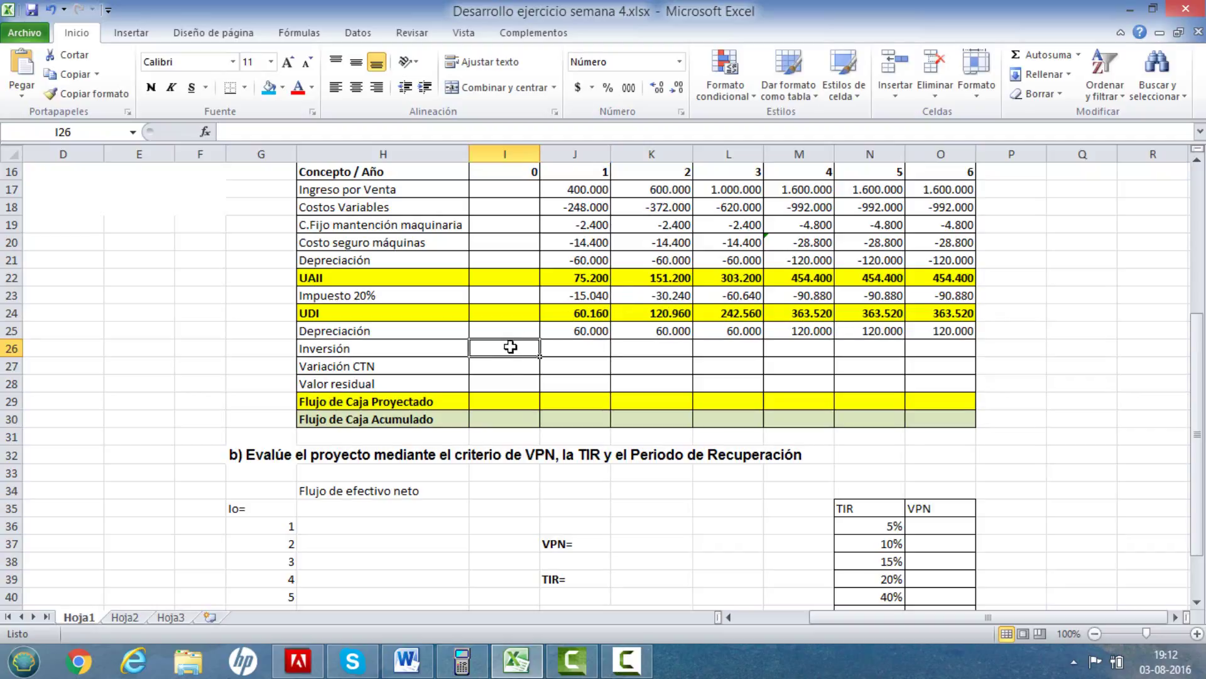
pyautogui.write('-1')
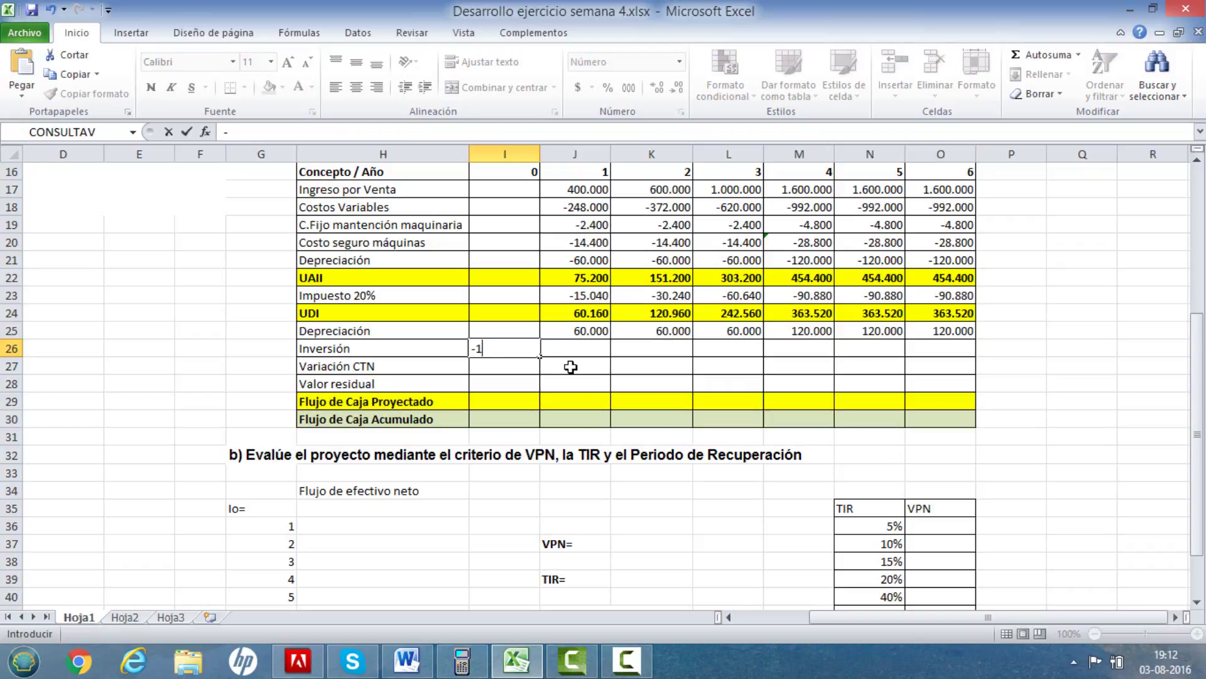
pyautogui.write('80.000')
pyautogui.press('Tab')
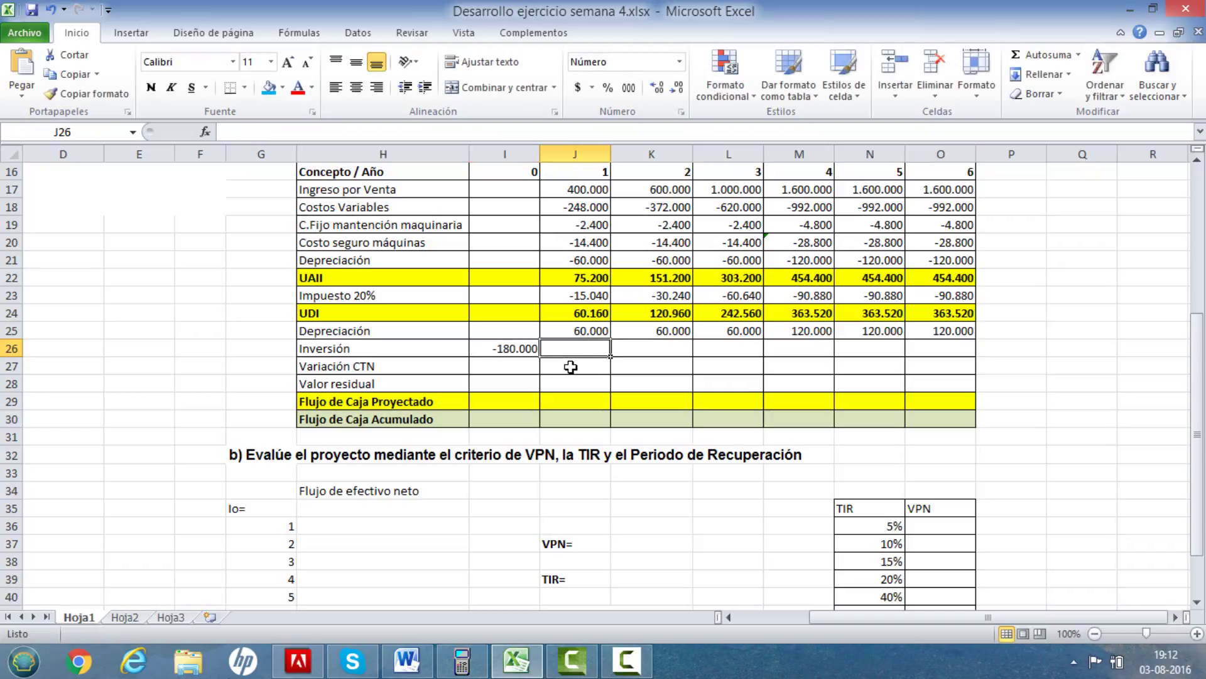
pyautogui.press('Right')
pyautogui.press('Right')
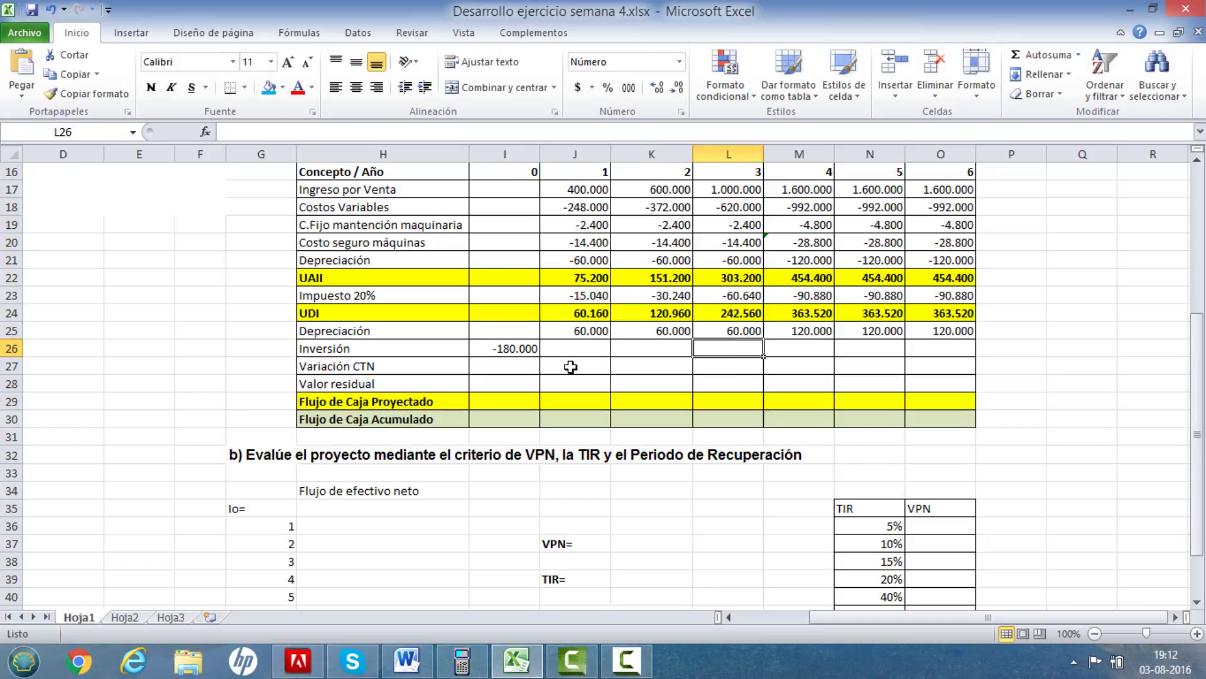
pyautogui.write('-')
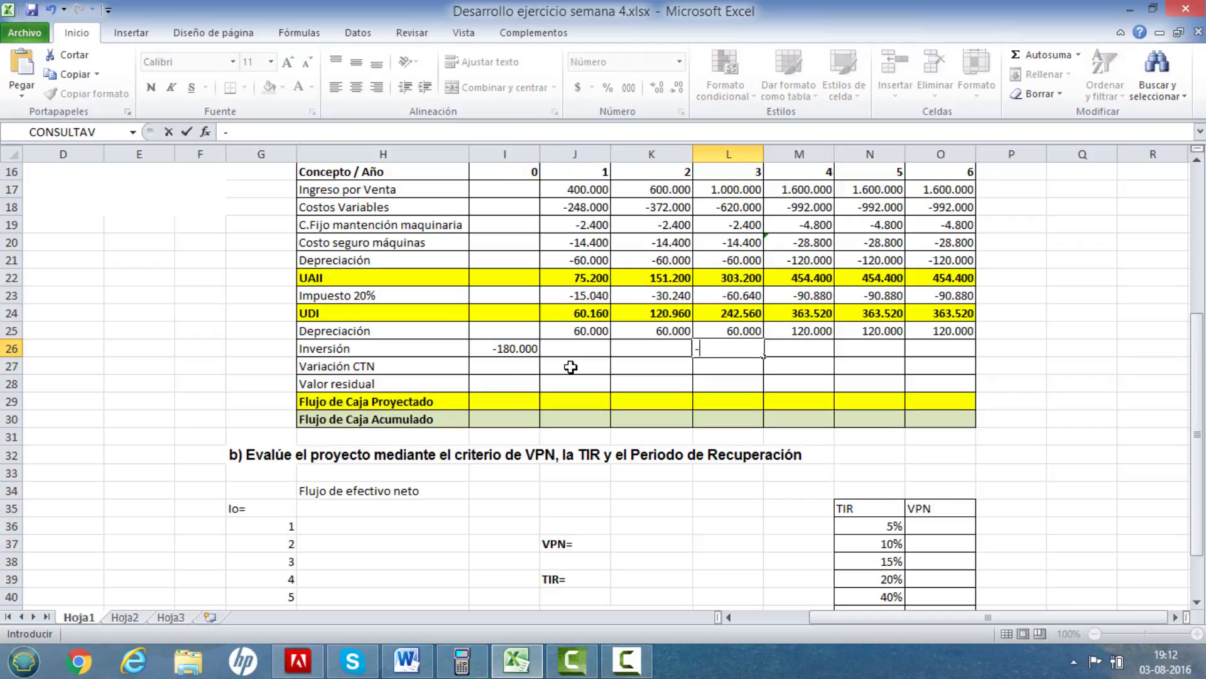
pyautogui.write('360000')
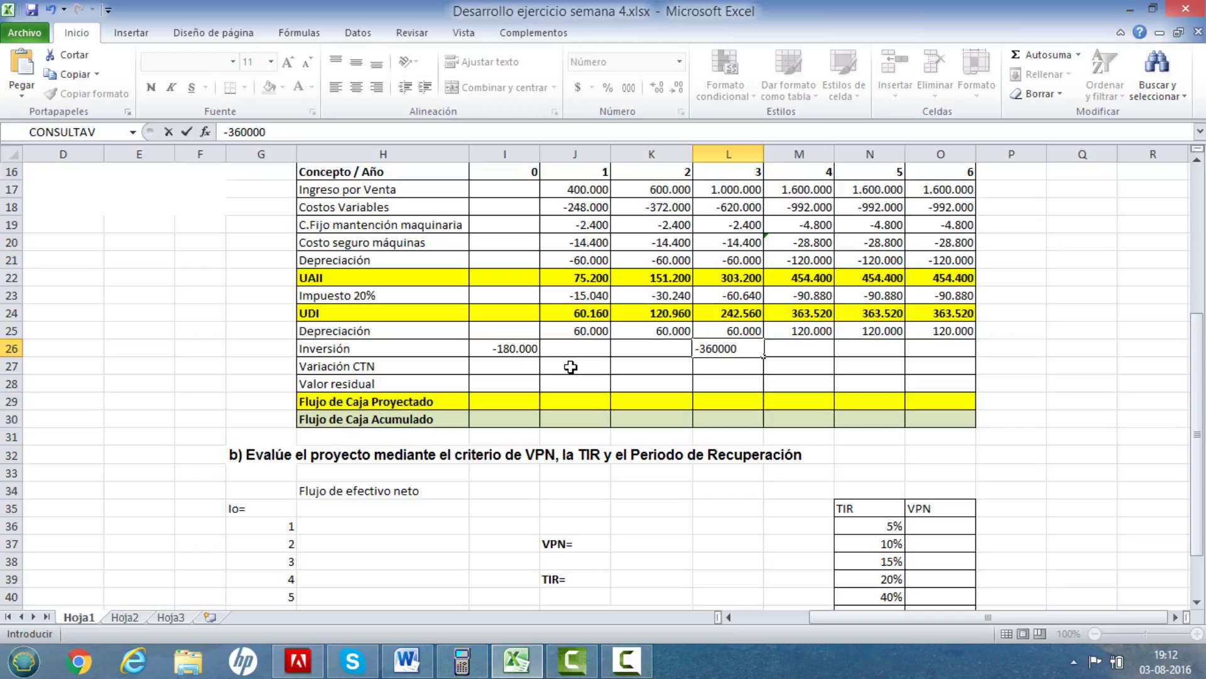
pyautogui.press('Return')
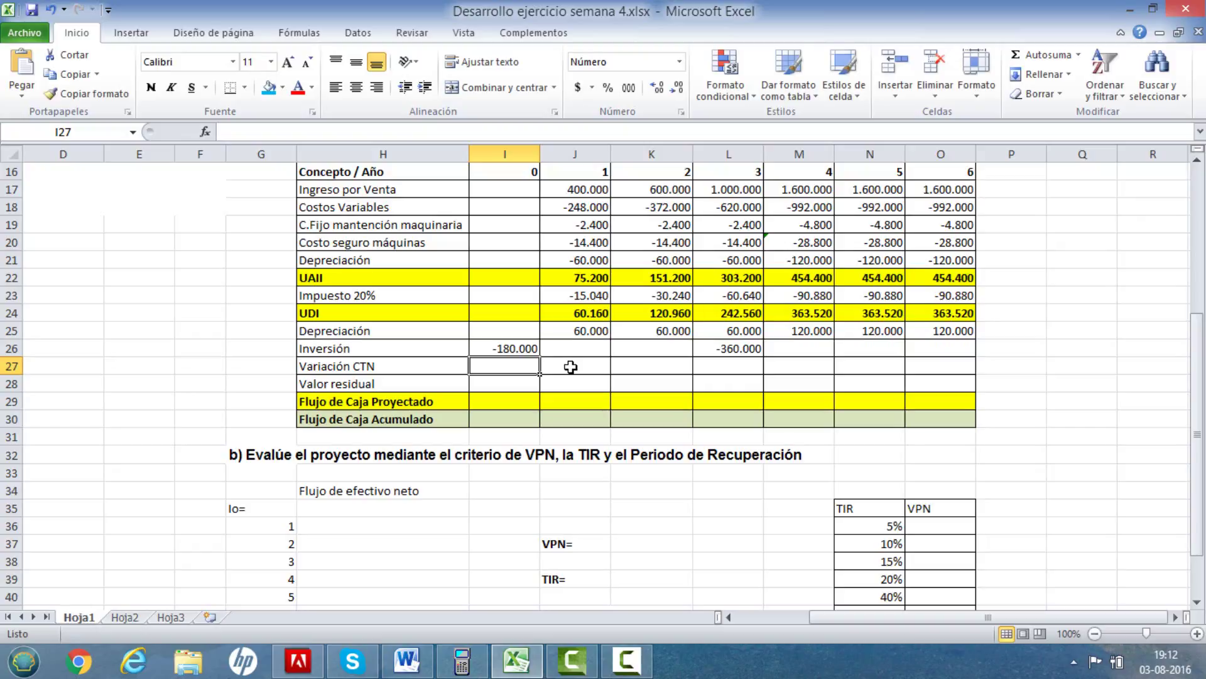
# Link the year 0 Variación CTN in cell I27 to the year 0 value in cell K6 of the working capital table.
pyautogui.scroll(5, 572, 366)
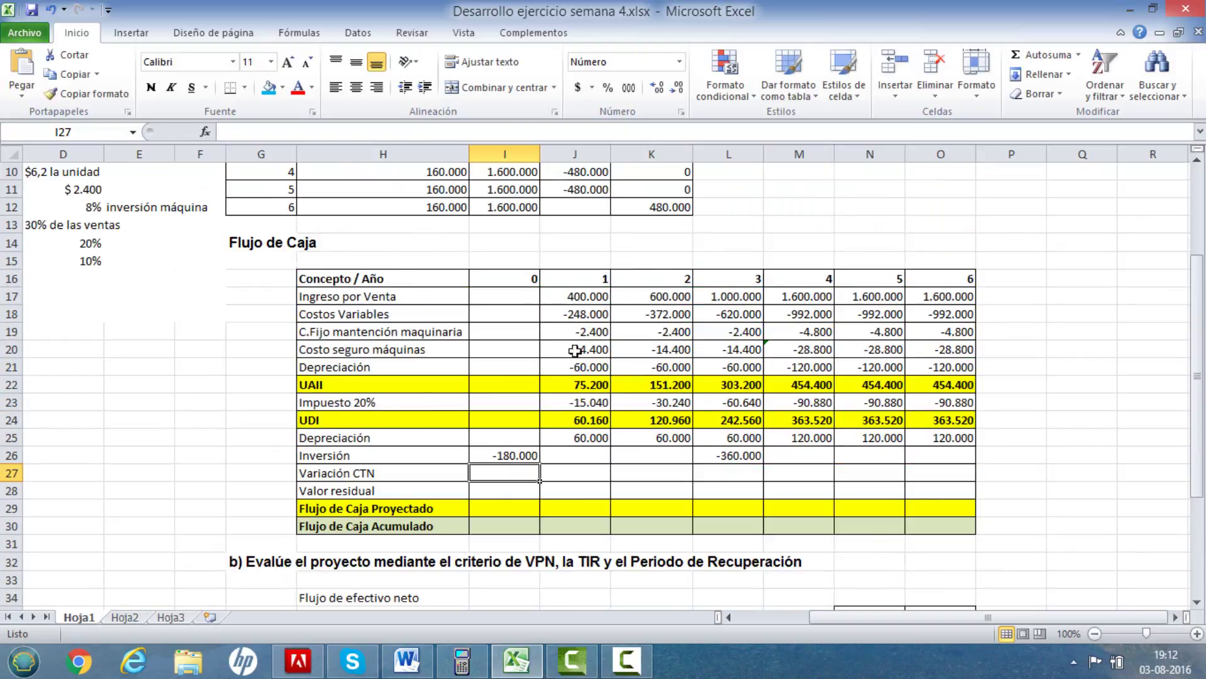
pyautogui.scroll(-1, 601, 314)
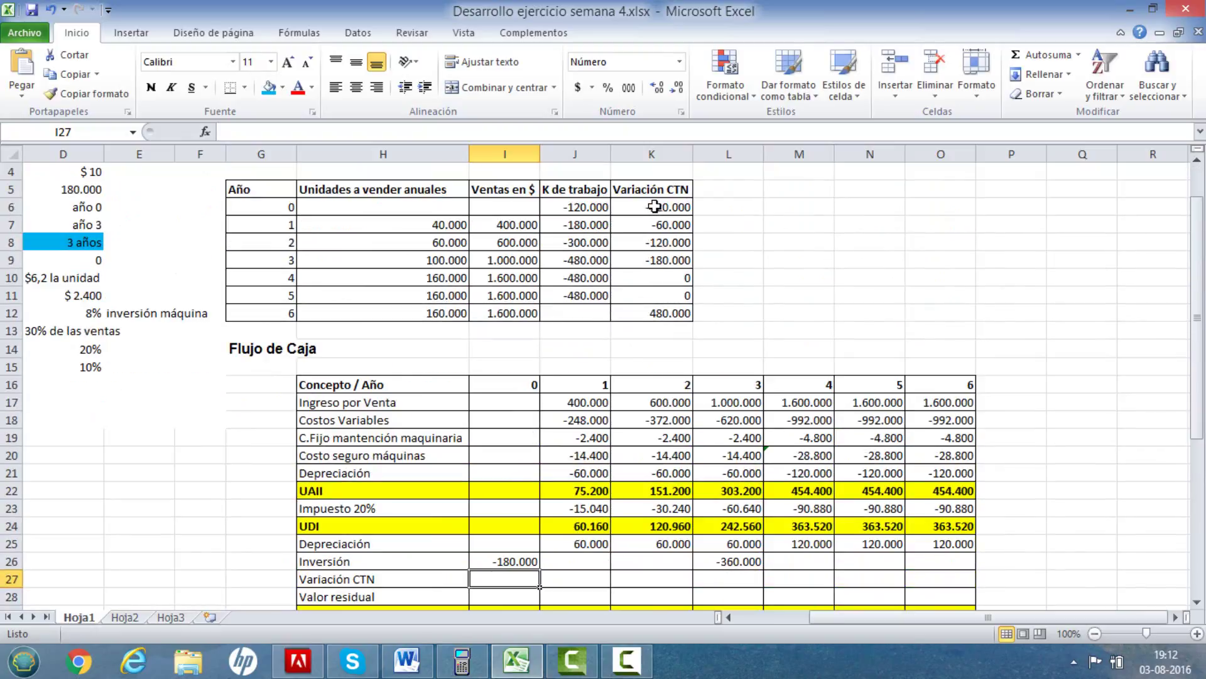
pyautogui.scroll(-1, 654, 207)
pyautogui.scroll(1, 653, 207)
pyautogui.write('=')
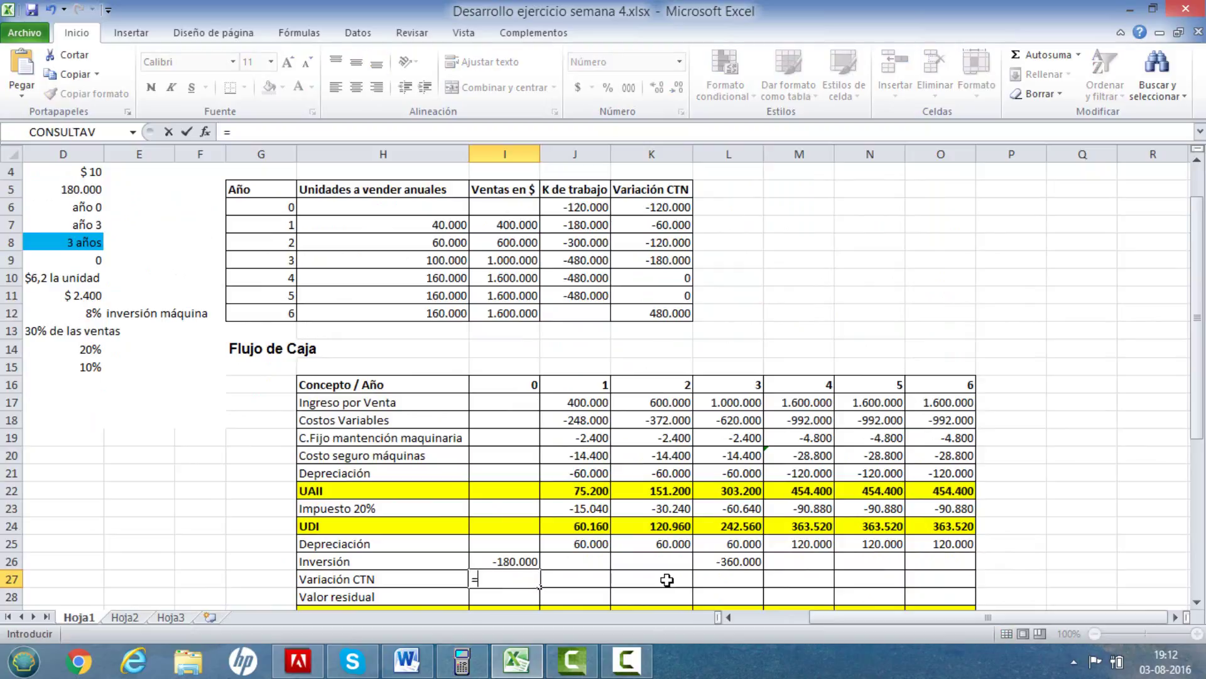
pyautogui.click(663, 208)
pyautogui.press('Tab')
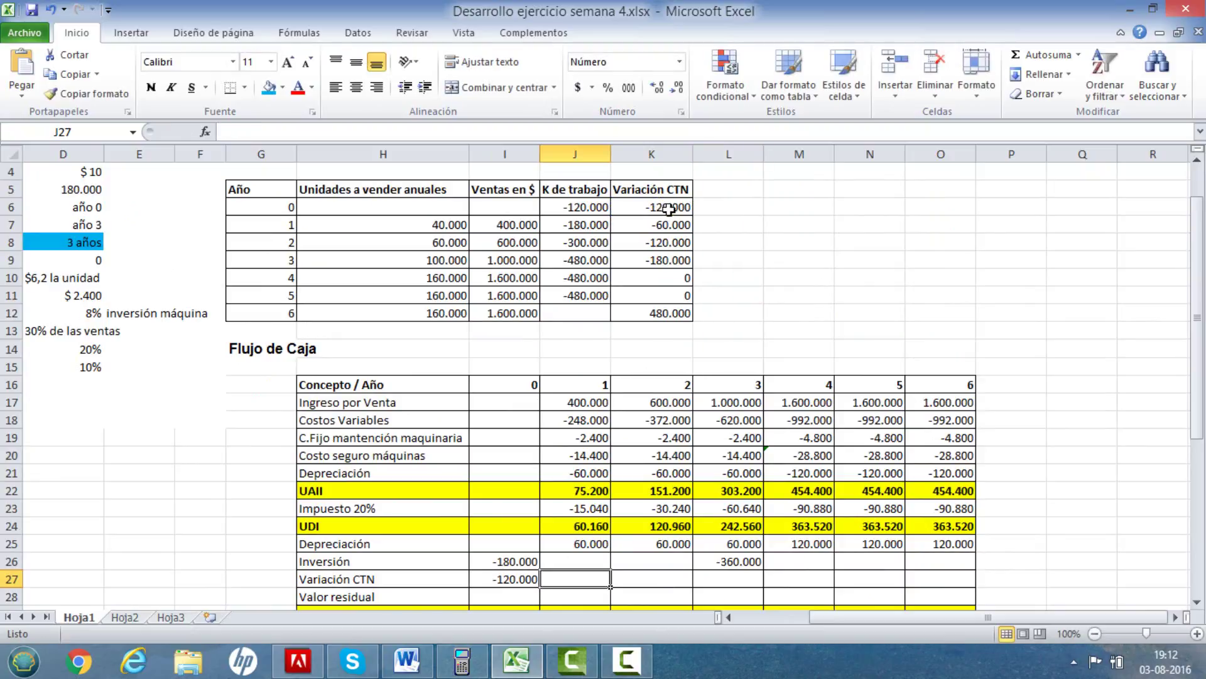
# Link the Variación CTN for years 1 to 3 to the working capital table, with =K7, =K8 and =K9 in cells J27 to L27.
pyautogui.write('=')
pyautogui.click(670, 227)
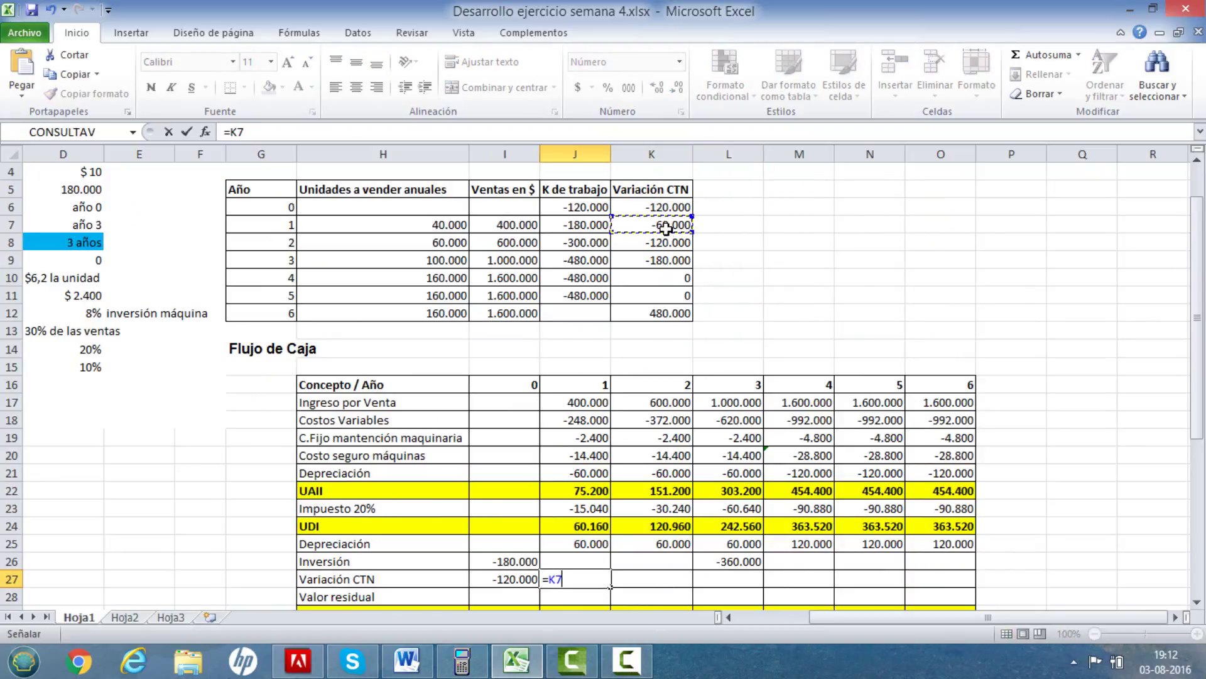
pyautogui.press('Tab')
pyautogui.write('=')
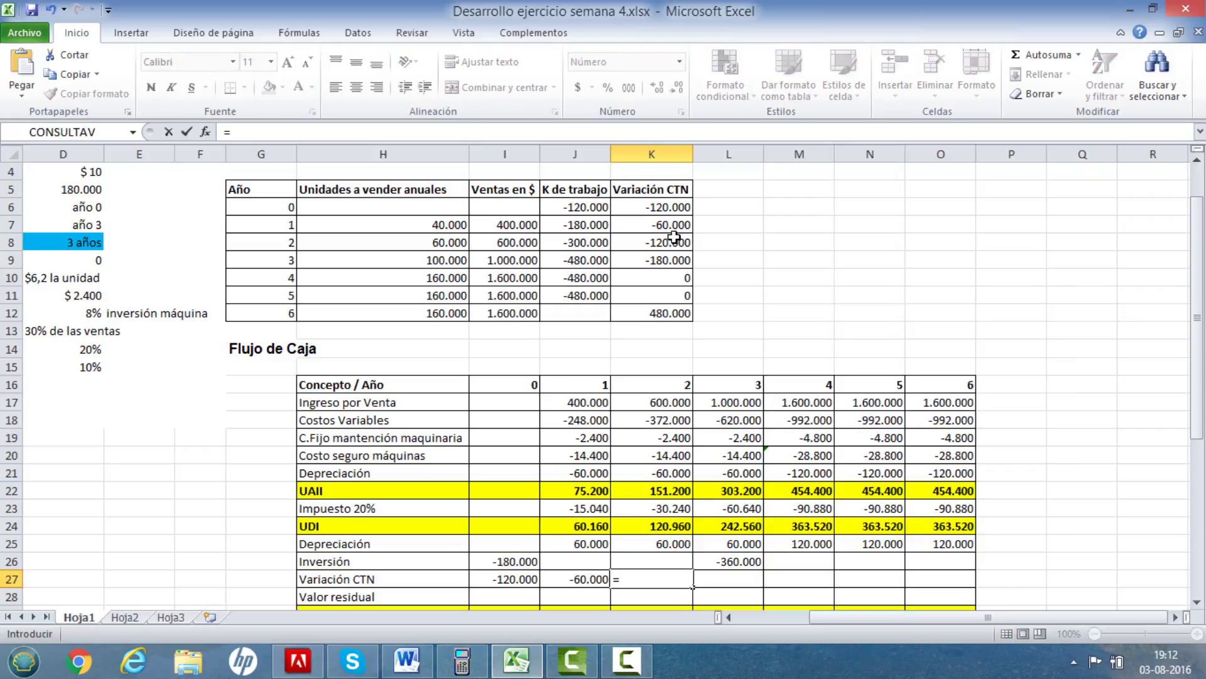
pyautogui.click(670, 243)
pyautogui.press('Tab')
pyautogui.write('=')
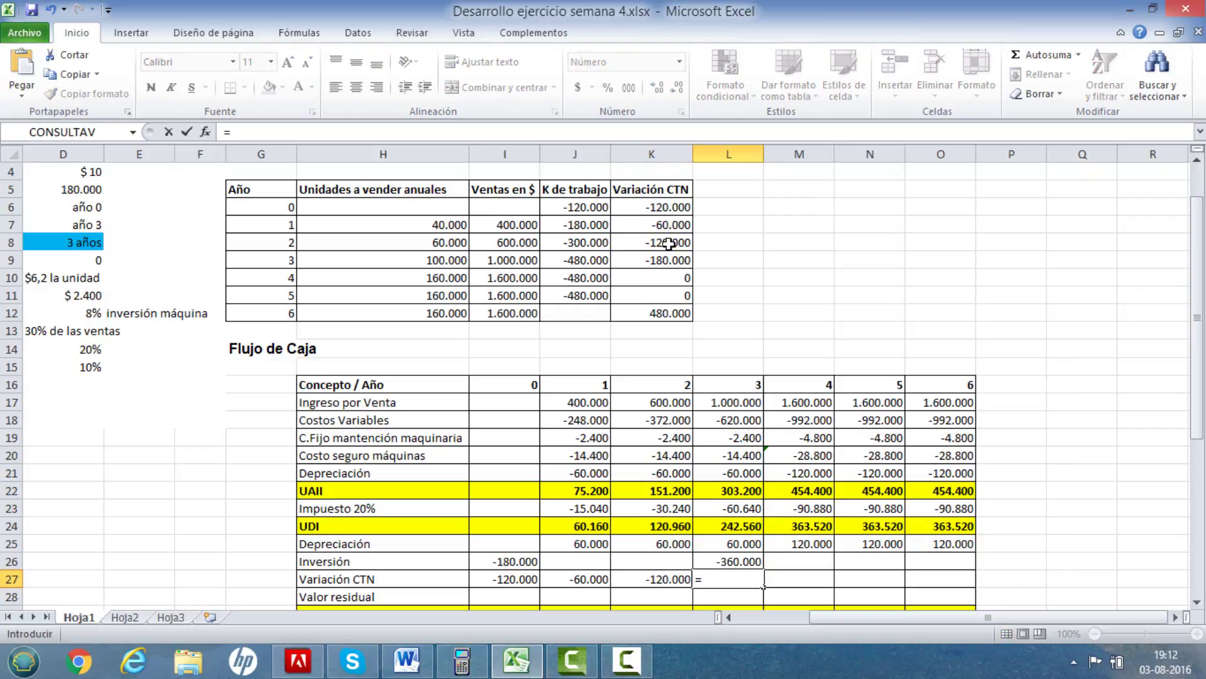
pyautogui.click(671, 260)
pyautogui.press('Tab')
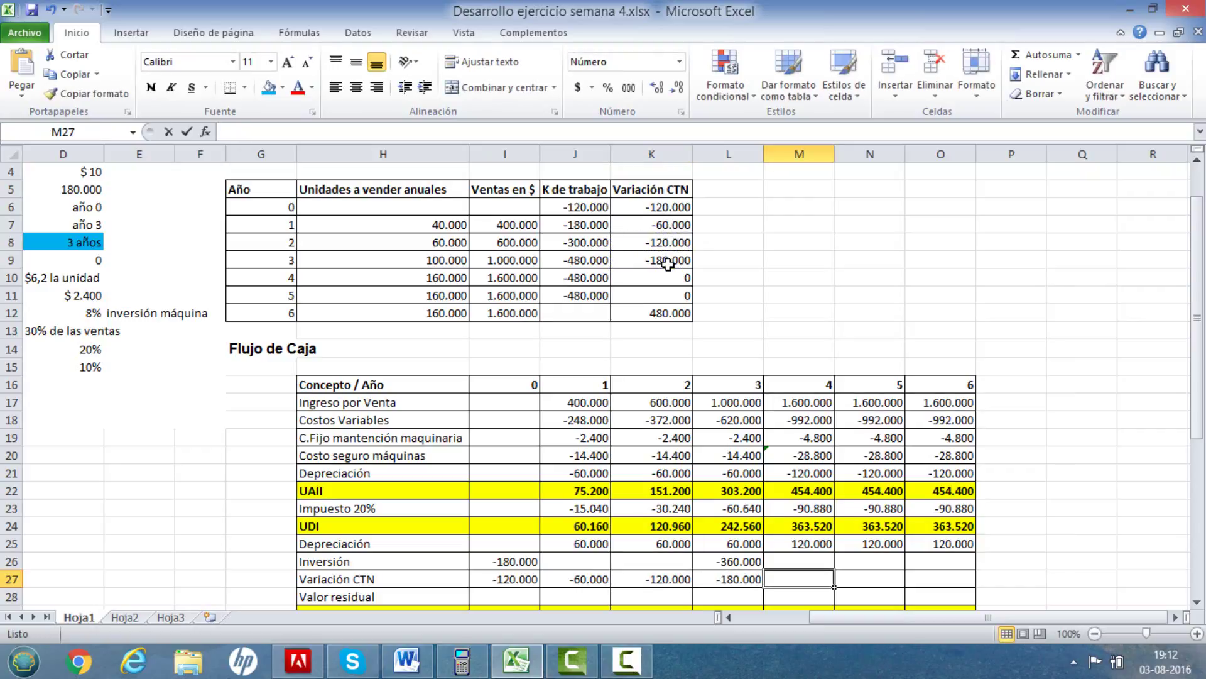
# Link the Variación CTN for years 4 to 6 to the working capital table, with =K10, =K11 and =K12 in cells M27 to O27.
pyautogui.write('=')
pyautogui.click(633, 279)
pyautogui.press('Tab')
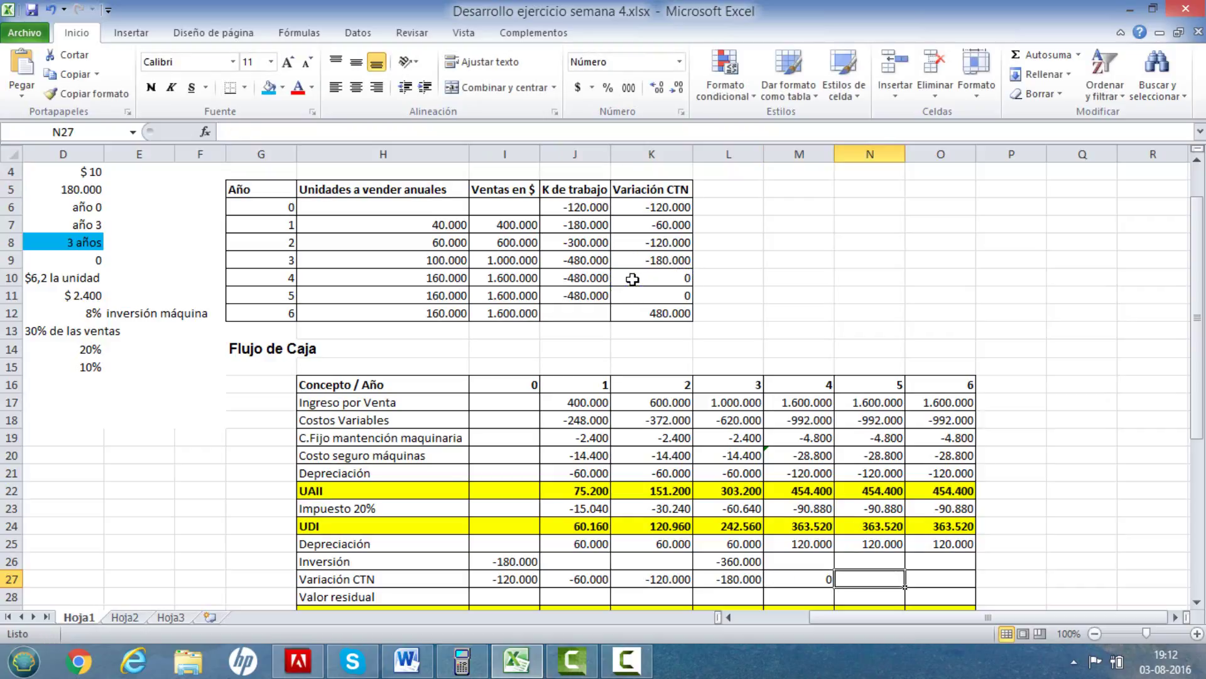
pyautogui.write('=')
pyautogui.click(636, 295)
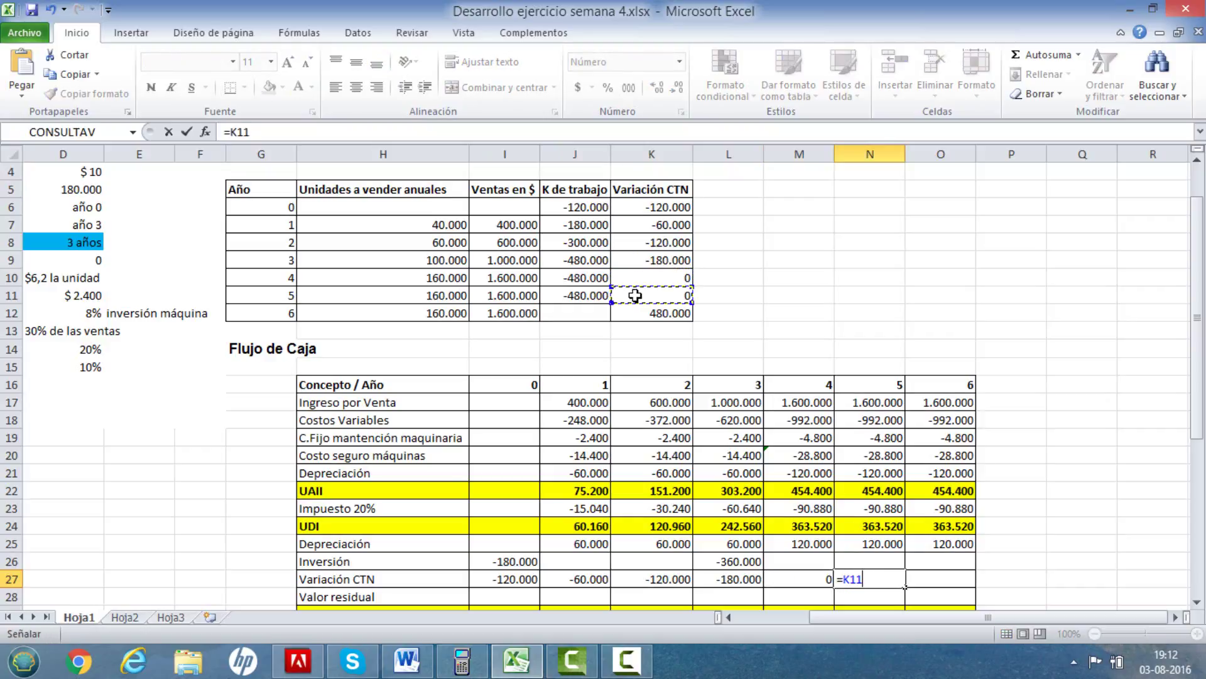
pyautogui.press('Tab')
pyautogui.write('=')
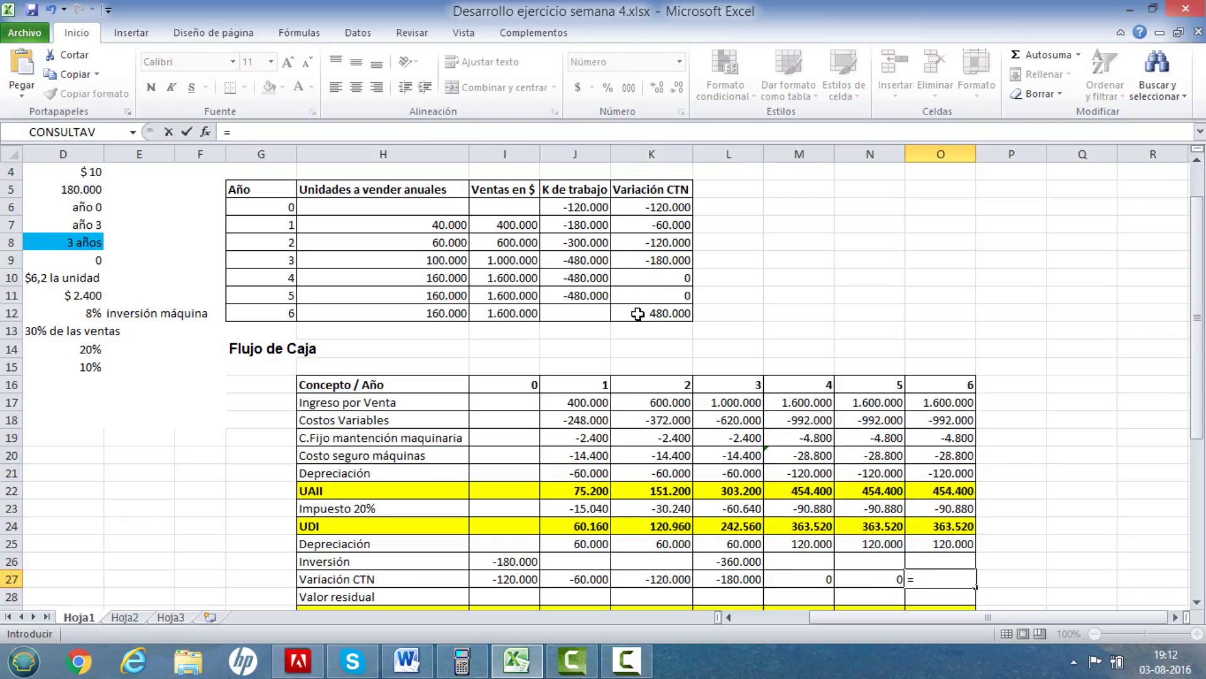
pyautogui.click(638, 314)
pyautogui.press('Return')
# Enter a Valor residual of 0 for year 3 in cell L28 and for year 6 in cell O28.
pyautogui.scroll(-1, 619, 293)
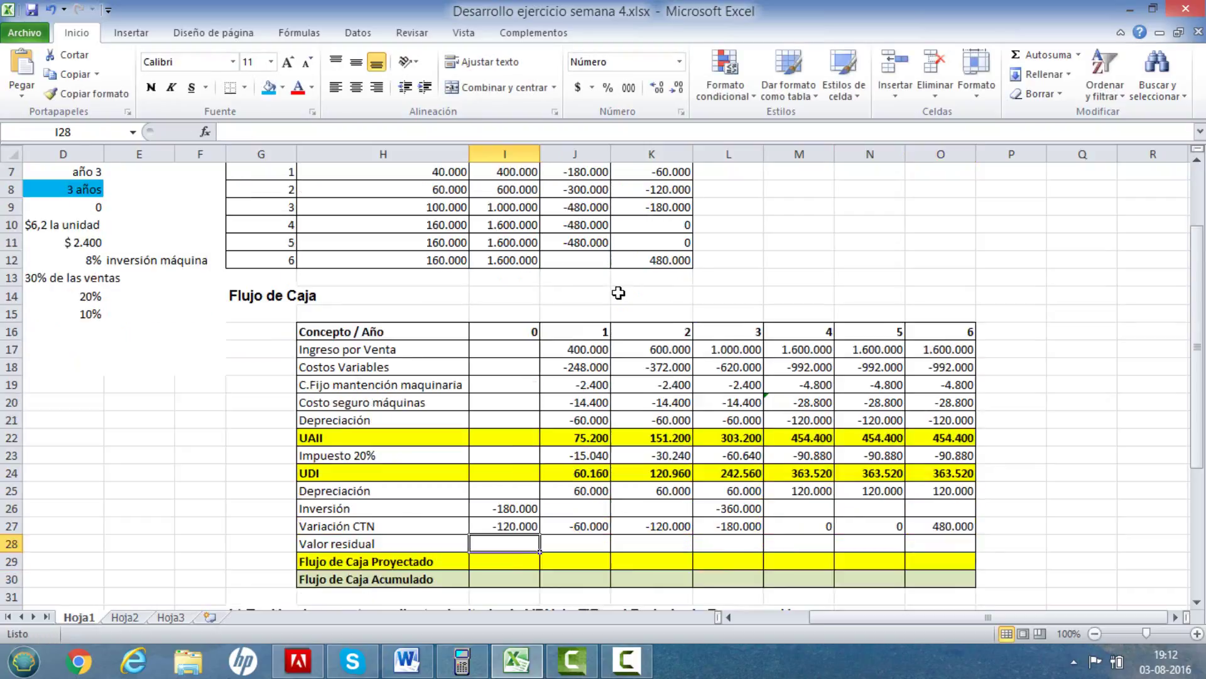
pyautogui.scroll(-1, 625, 291)
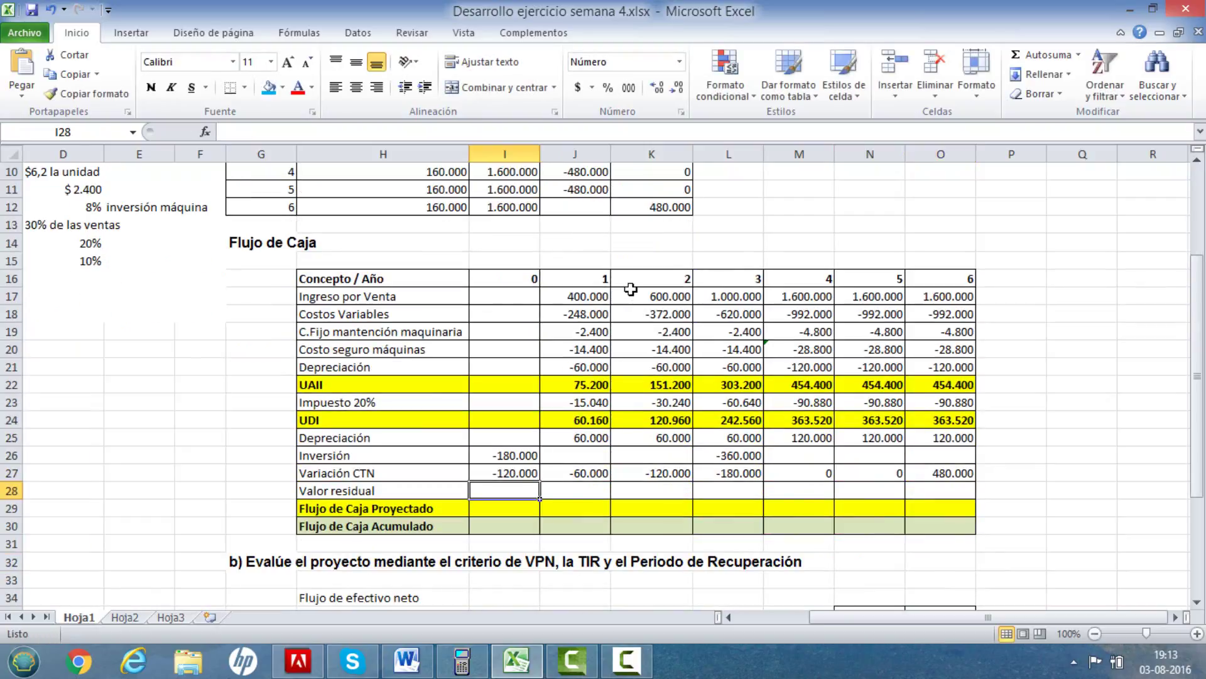
pyautogui.click(735, 488)
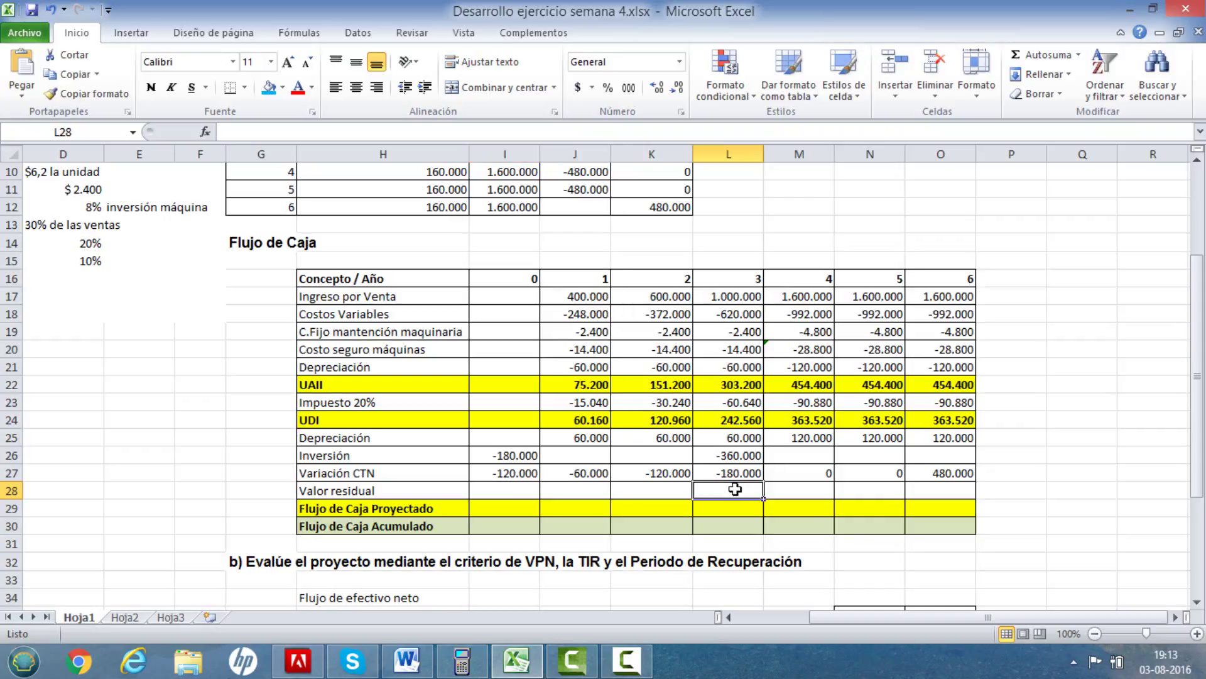
pyautogui.write('0')
pyautogui.click(949, 491)
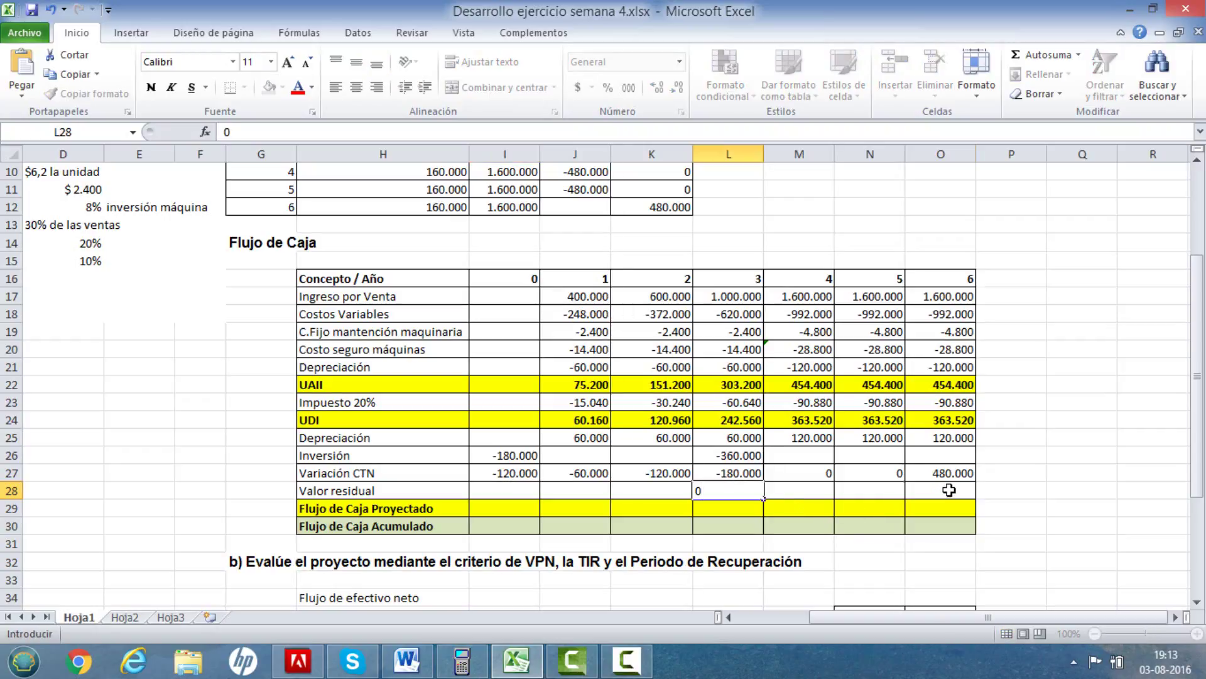
pyautogui.write('0')
pyautogui.click(1008, 485)
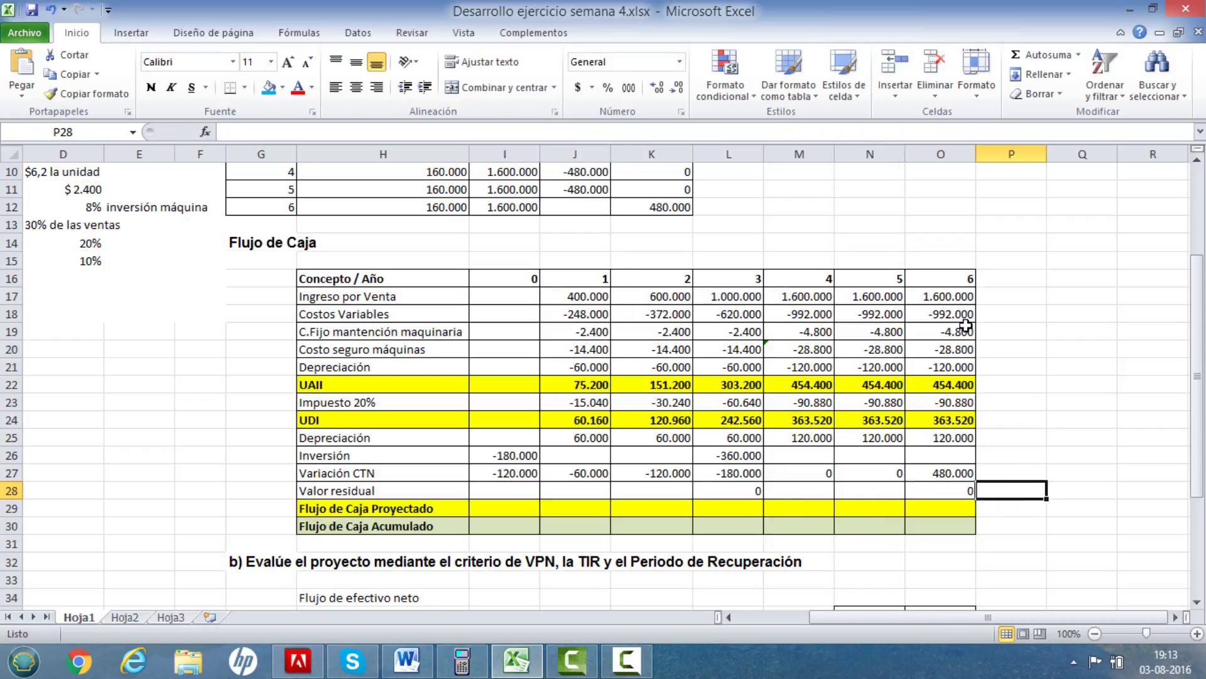
# Sum the rows from UDI to Valor residual into Flujo de Caja Proyectado for years 0 to 6 with AutoSum, filling I29 to O29.
pyautogui.scroll(-1, 965, 325)
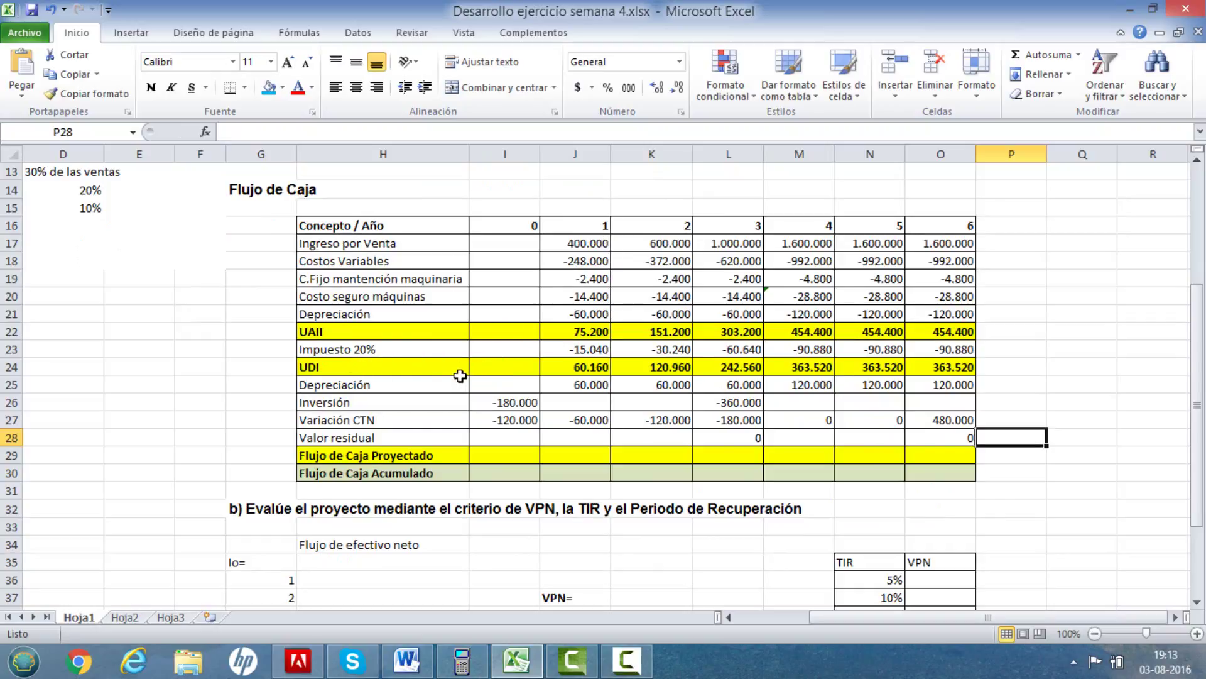
pyautogui.moveTo(482, 381); pyautogui.dragTo(924, 450)
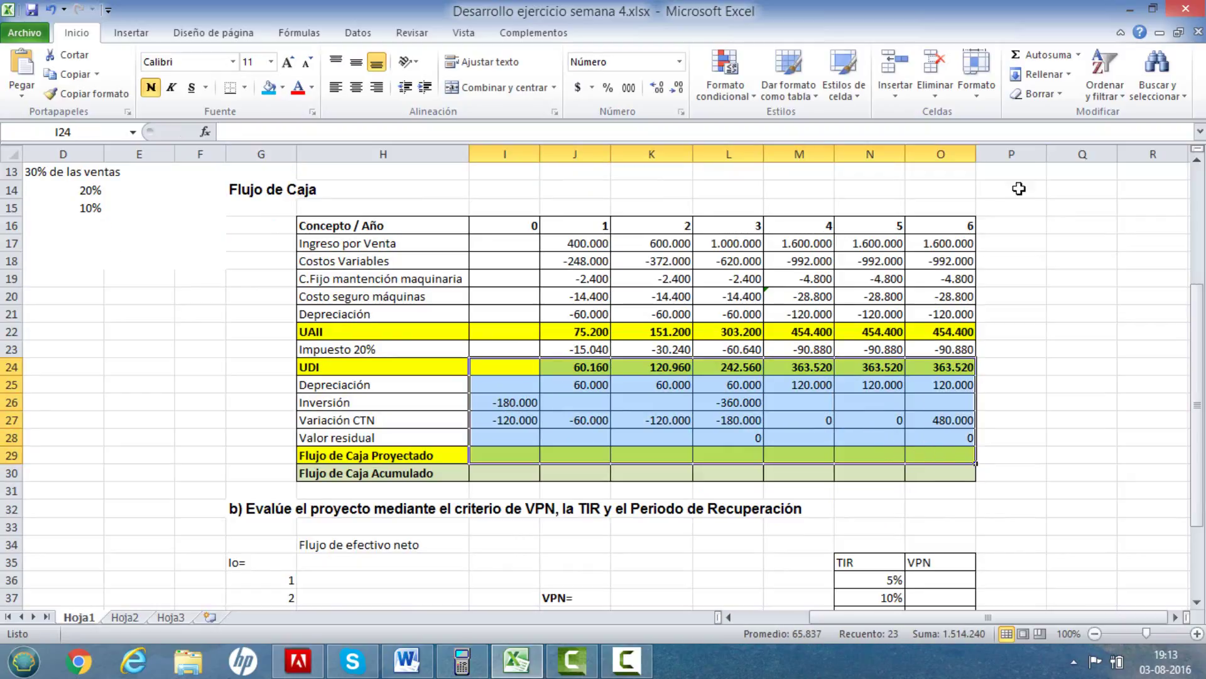
pyautogui.click(1037, 54)
pyautogui.click(1141, 390)
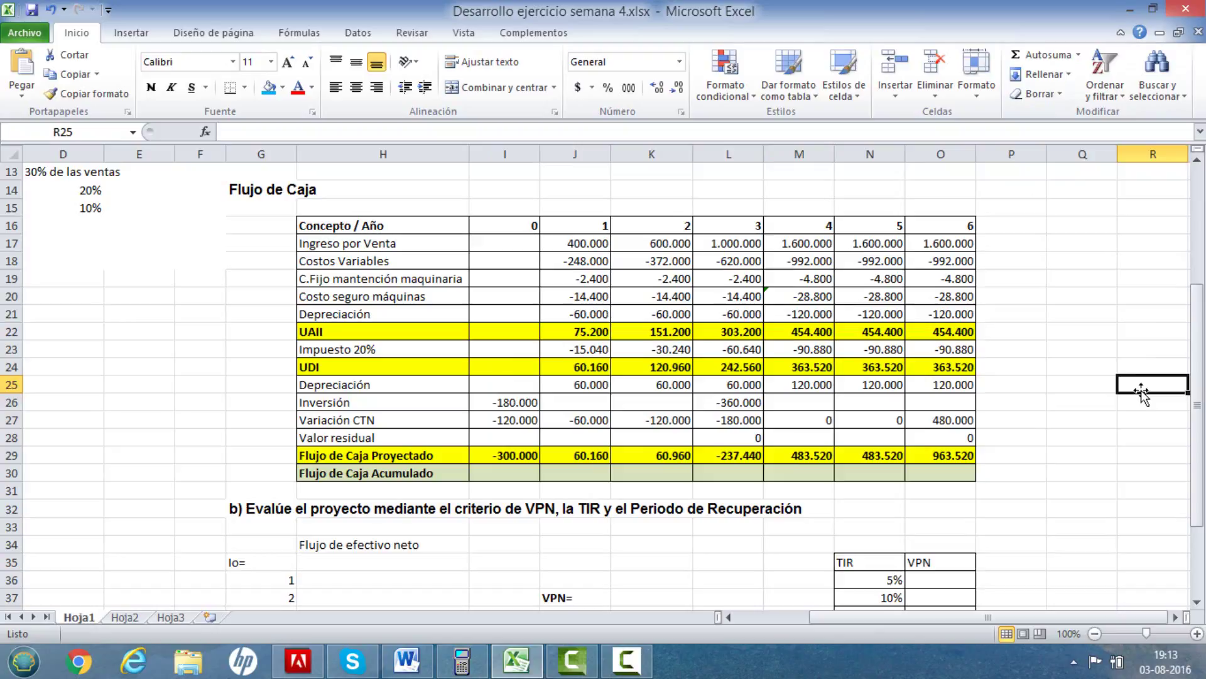
# Set the year 0 Flujo de Caja Acumulado equal to that year's projected cash flow with =I29 in cell I30.
pyautogui.click(514, 475)
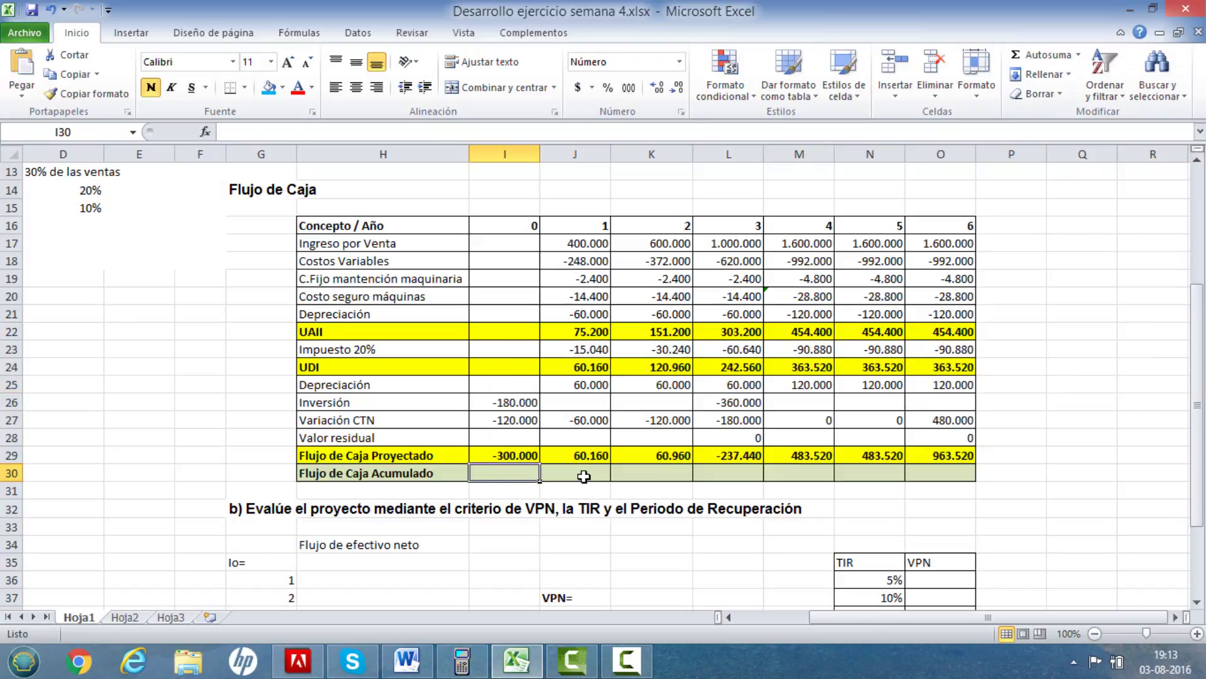
pyautogui.write('=')
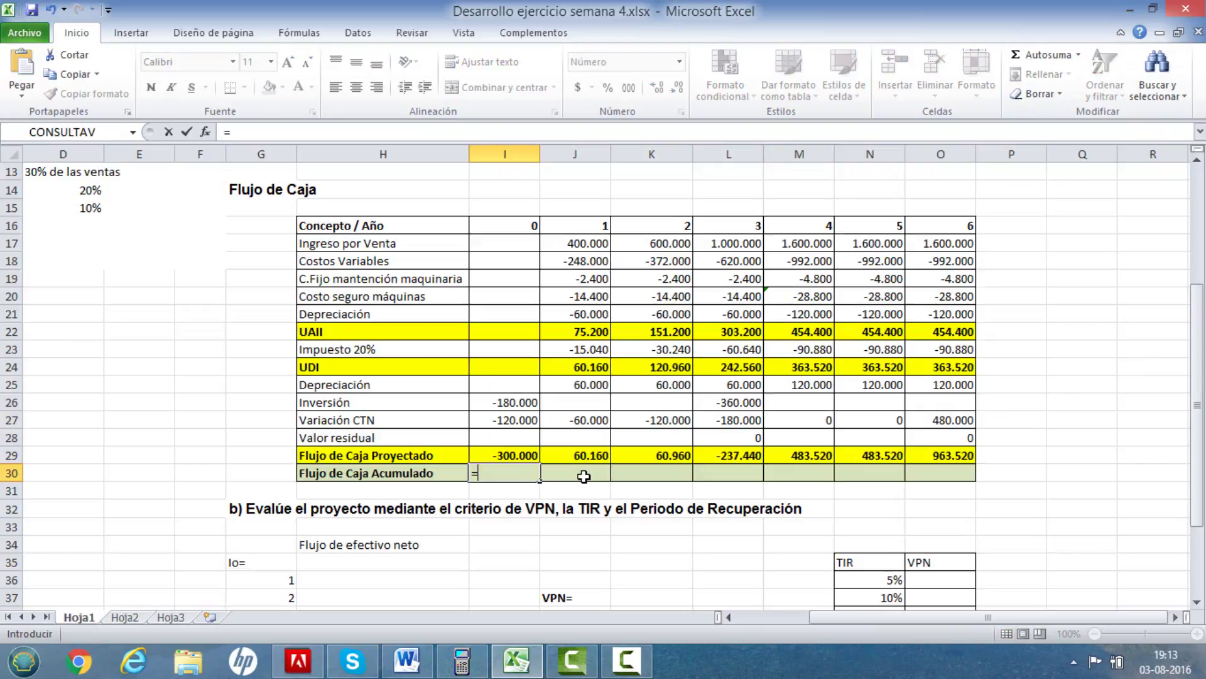
pyautogui.click(534, 459)
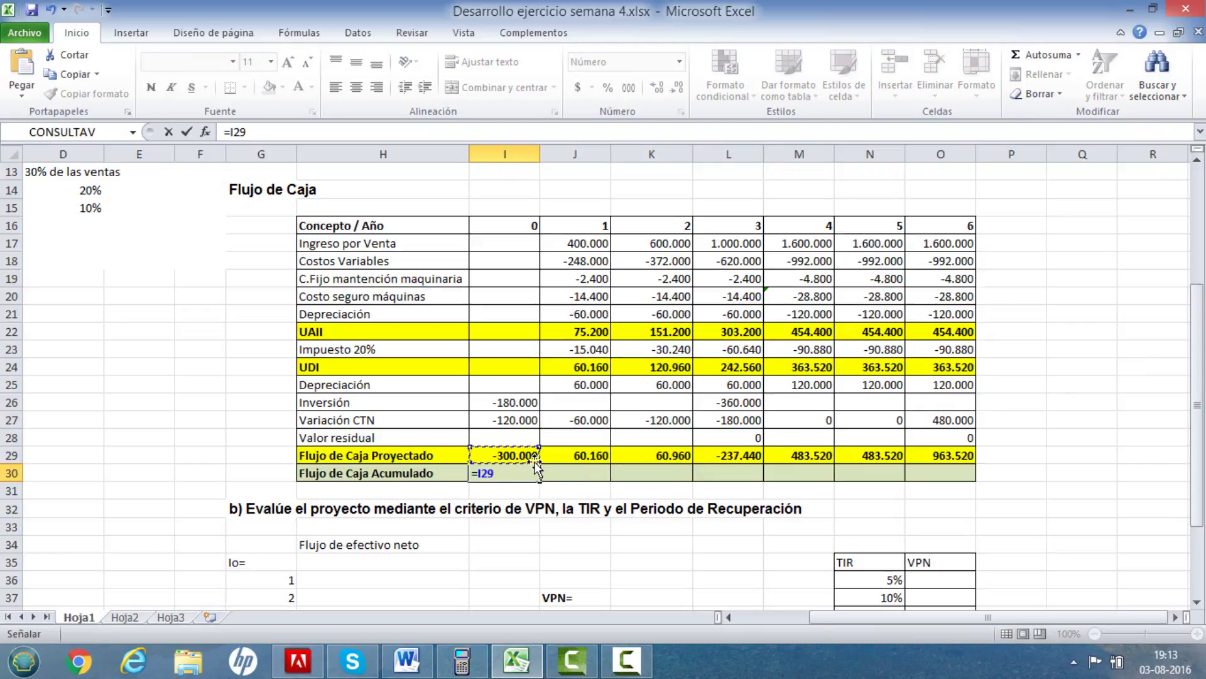
pyautogui.press('Return')
# Calculate the year 1 Flujo de Caja Acumulado in cell J30 with the formula =I30+J29.
pyautogui.click(569, 468)
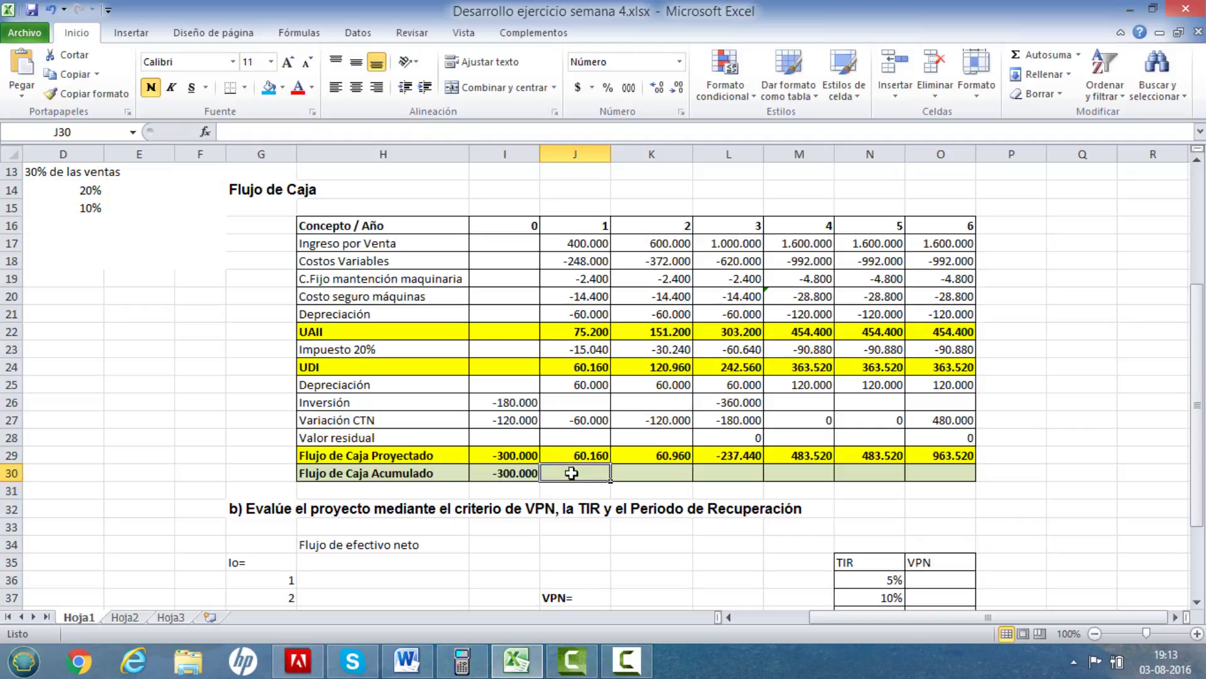
pyautogui.write('=')
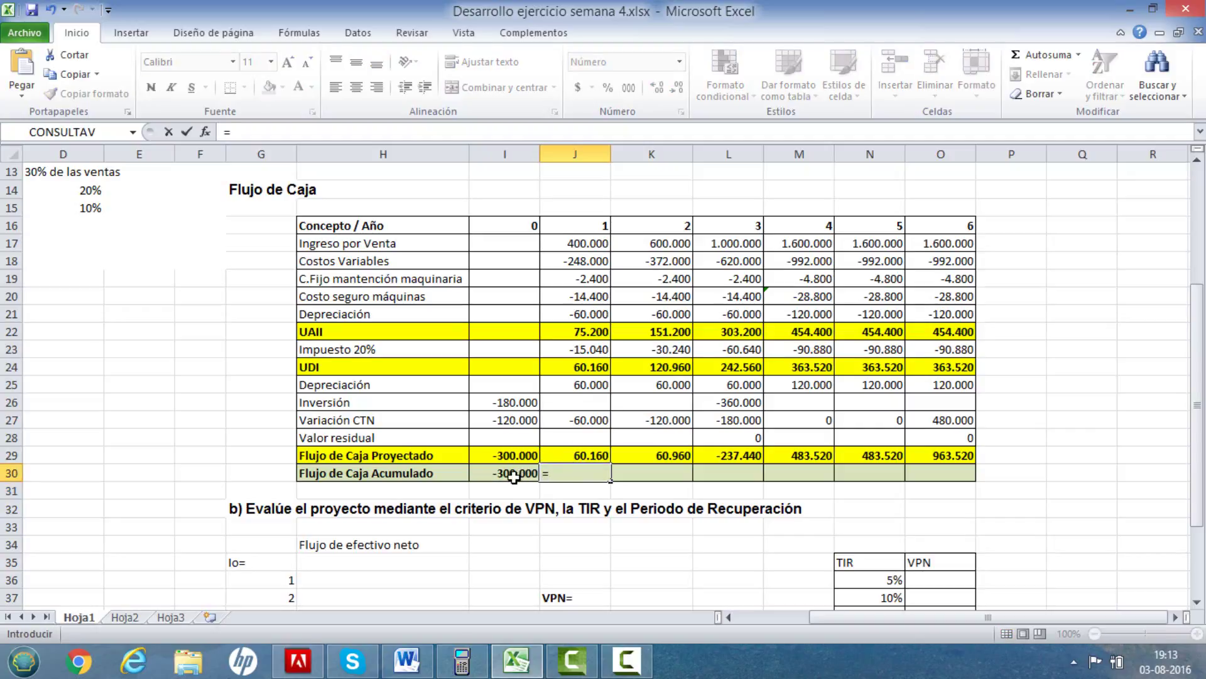
pyautogui.click(509, 472)
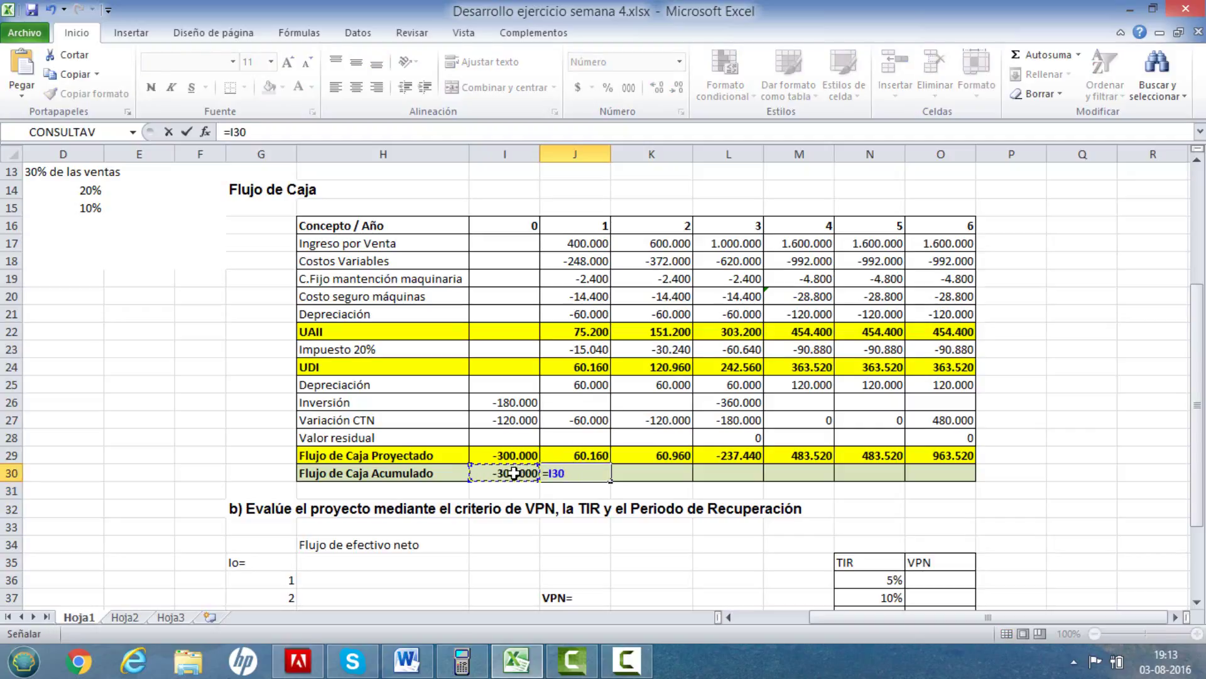
pyautogui.write('+')
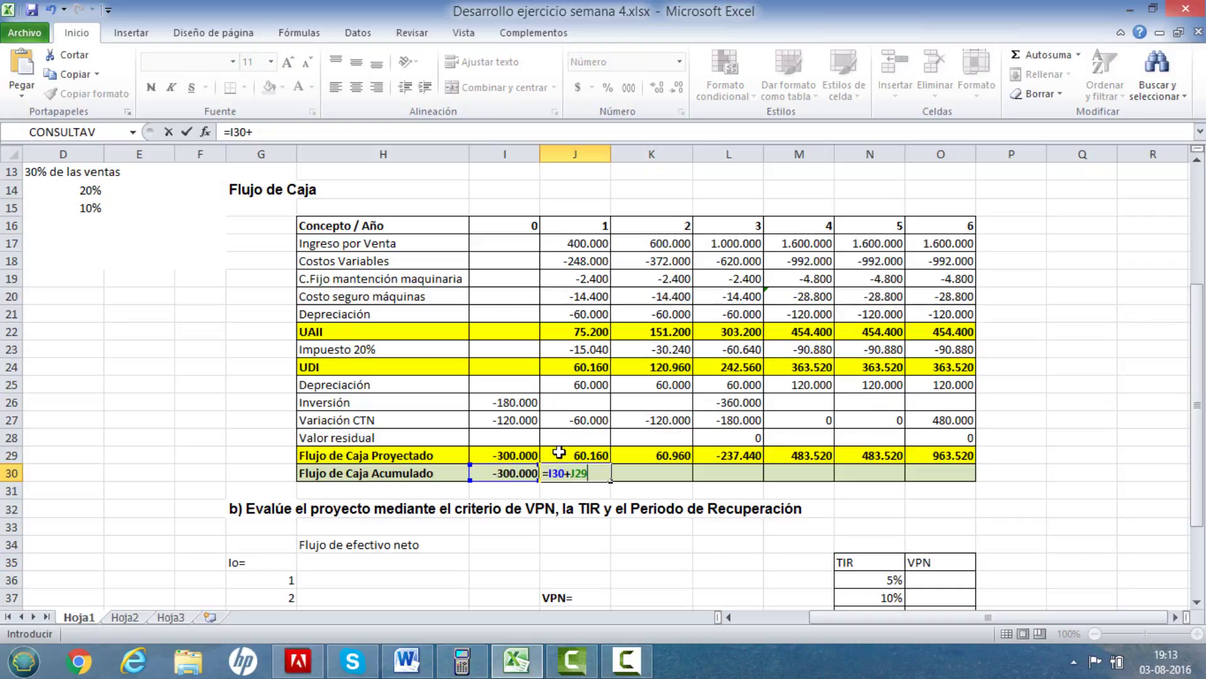
pyautogui.click(559, 454)
pyautogui.press('Return')
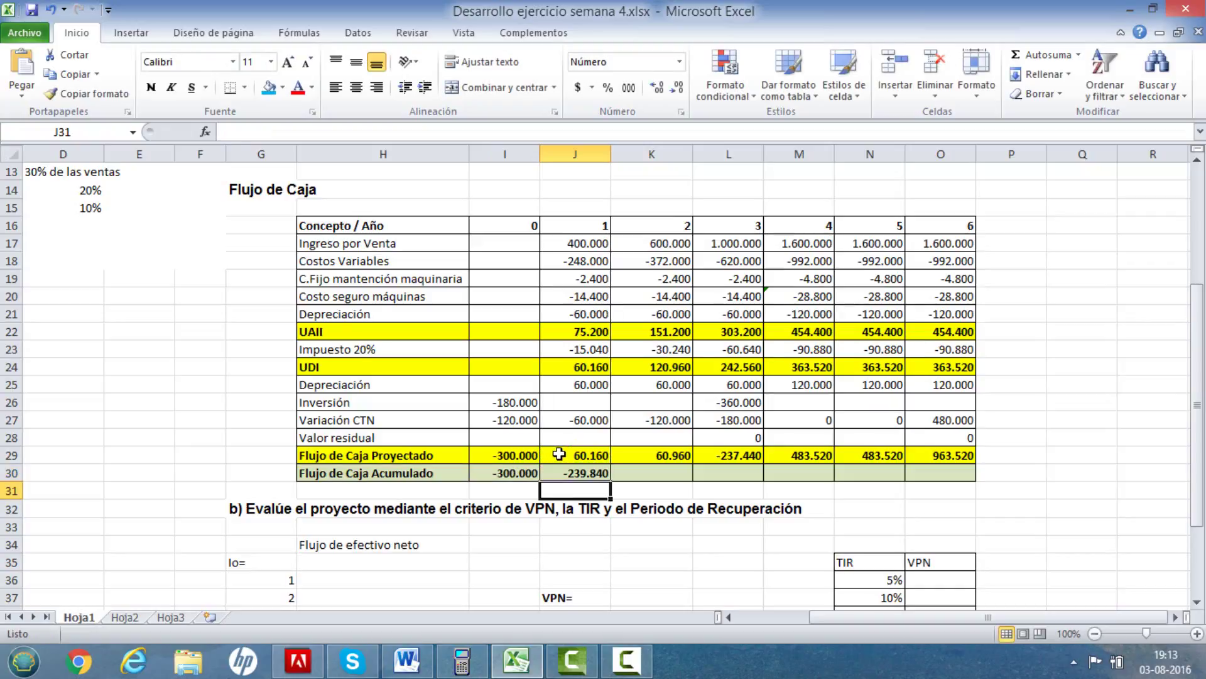
# Calculate the year 2 Flujo de Caja Acumulado in cell K30 with the formula =J30+K29.
pyautogui.click(633, 474)
pyautogui.write('=')
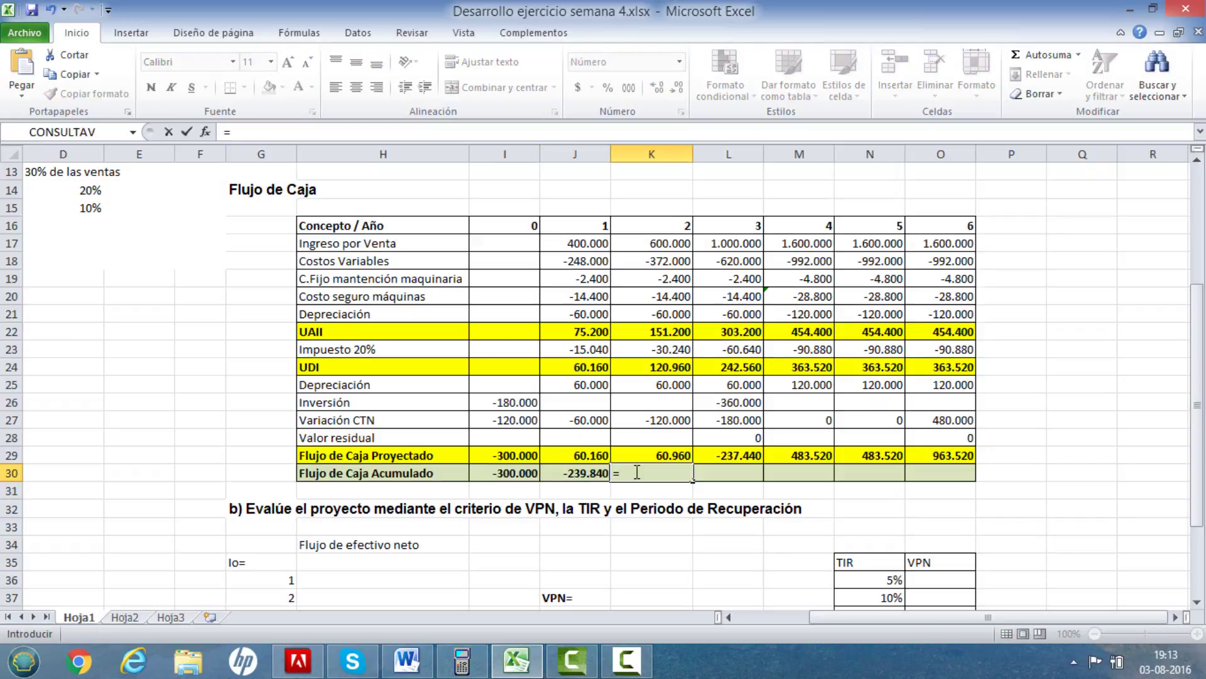
pyautogui.click(585, 473)
pyautogui.write('+')
pyautogui.click(631, 457)
pyautogui.press('Return')
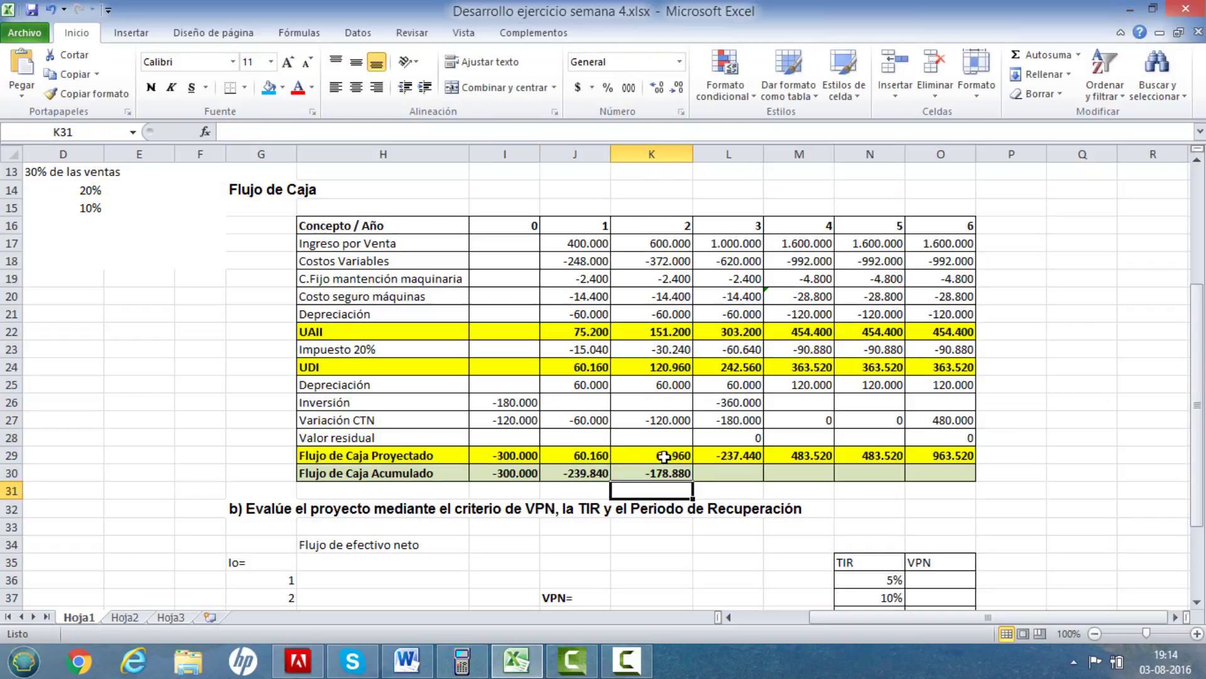
# Calculate the year 3 Flujo de Caja Acumulado in cell L30 with the formula =K30+L29.
pyautogui.click(717, 476)
pyautogui.write('=')
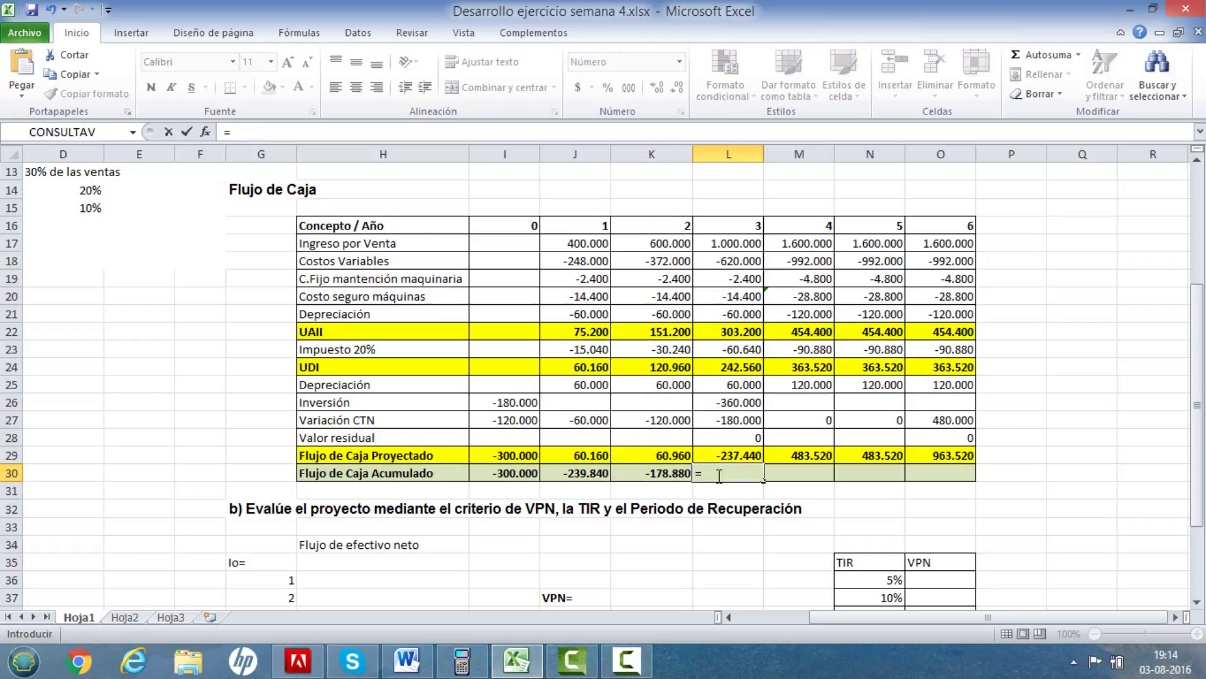
pyautogui.click(664, 476)
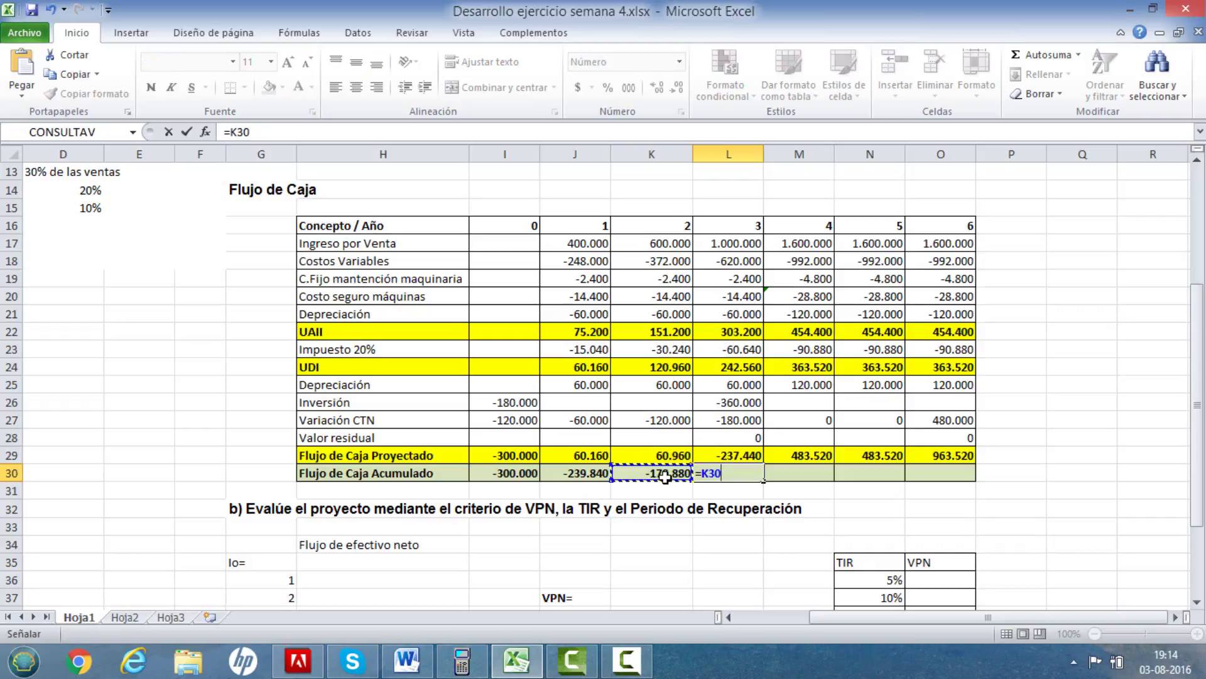
pyautogui.write('+')
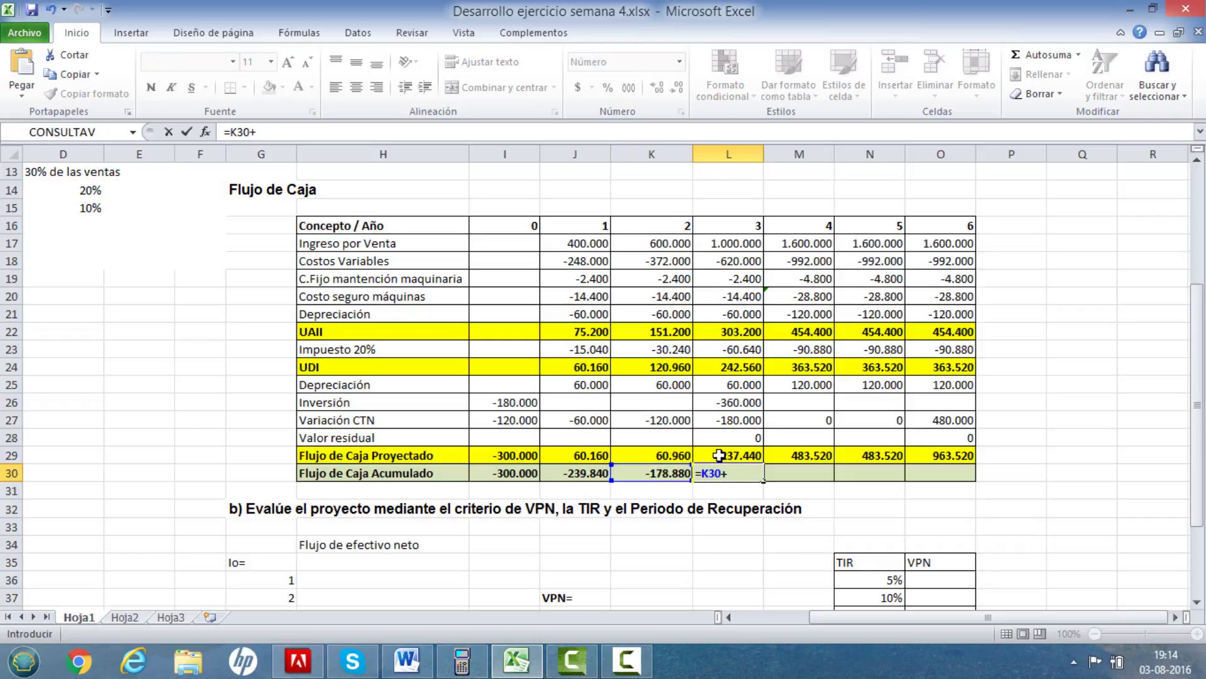
pyautogui.click(729, 476)
pyautogui.click(788, 476)
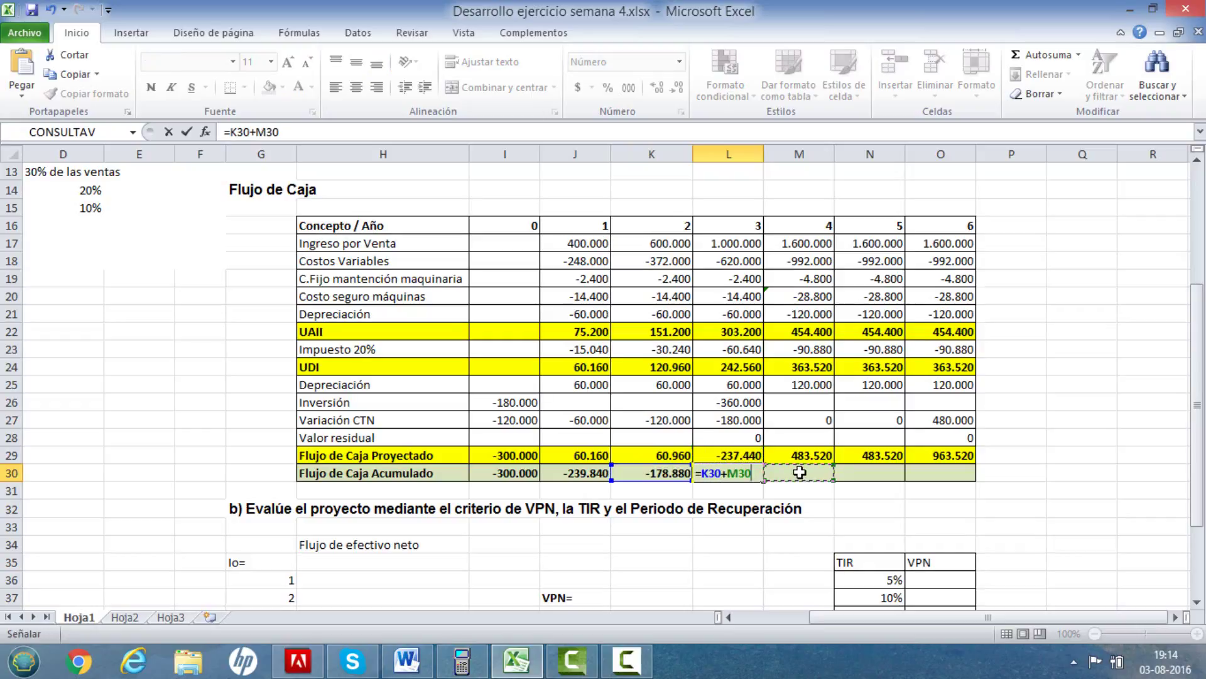
pyautogui.click(730, 457)
pyautogui.press('Return')
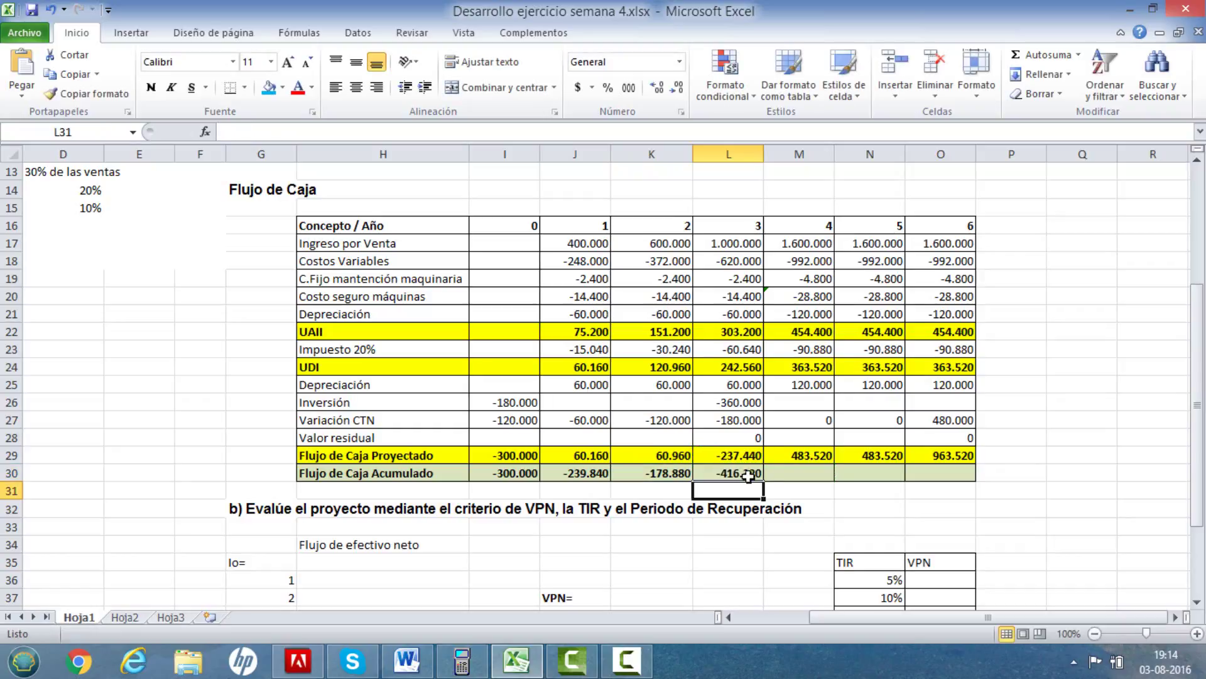
# Calculate the year 4 Flujo de Caja Acumulado in cell M30 with the formula =L30+M29.
pyautogui.click(799, 460)
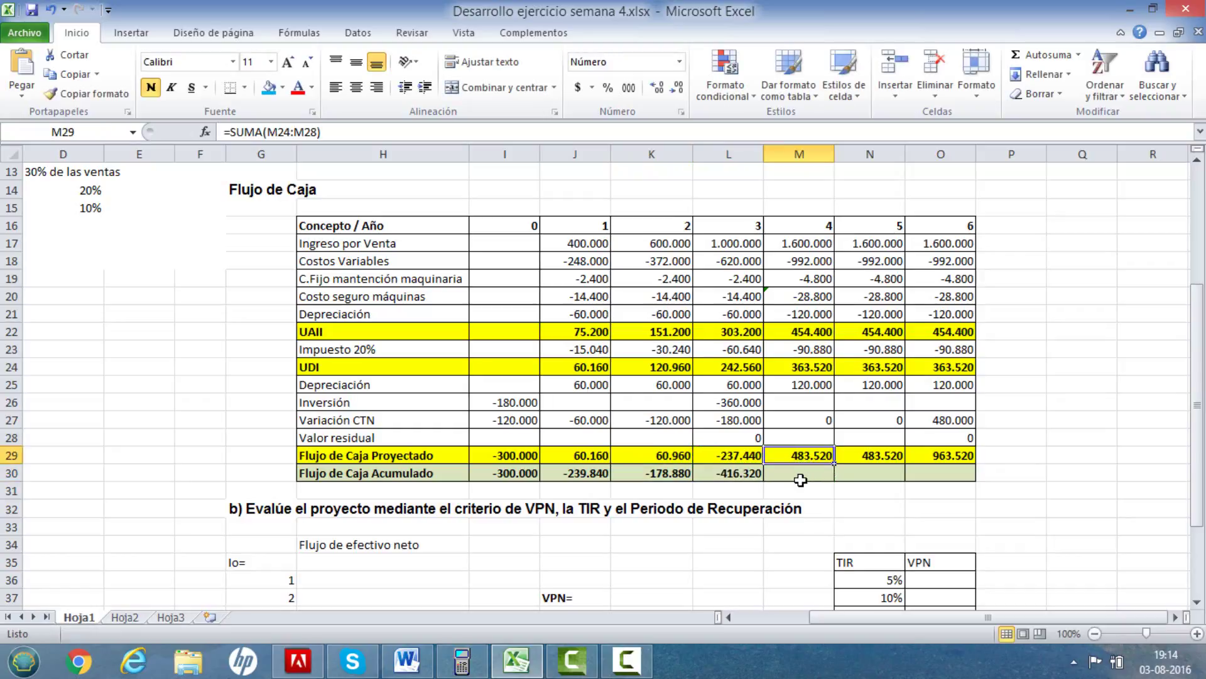
pyautogui.click(803, 474)
pyautogui.write('=')
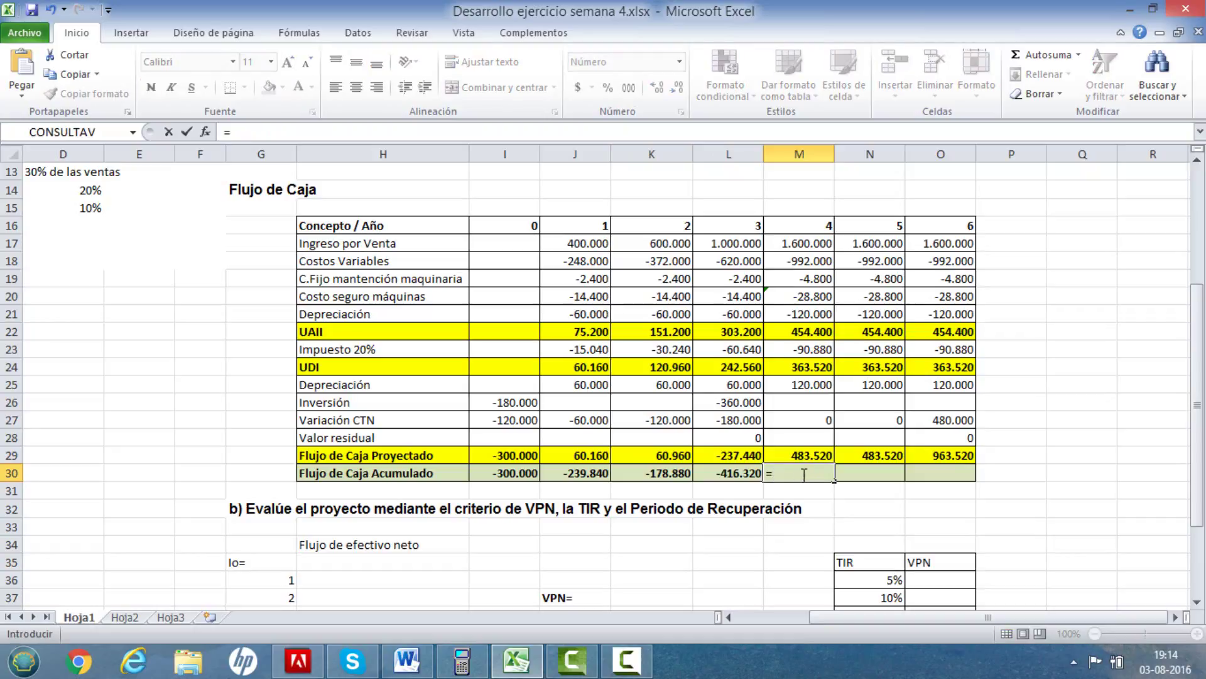
pyautogui.click(716, 476)
pyautogui.write('+')
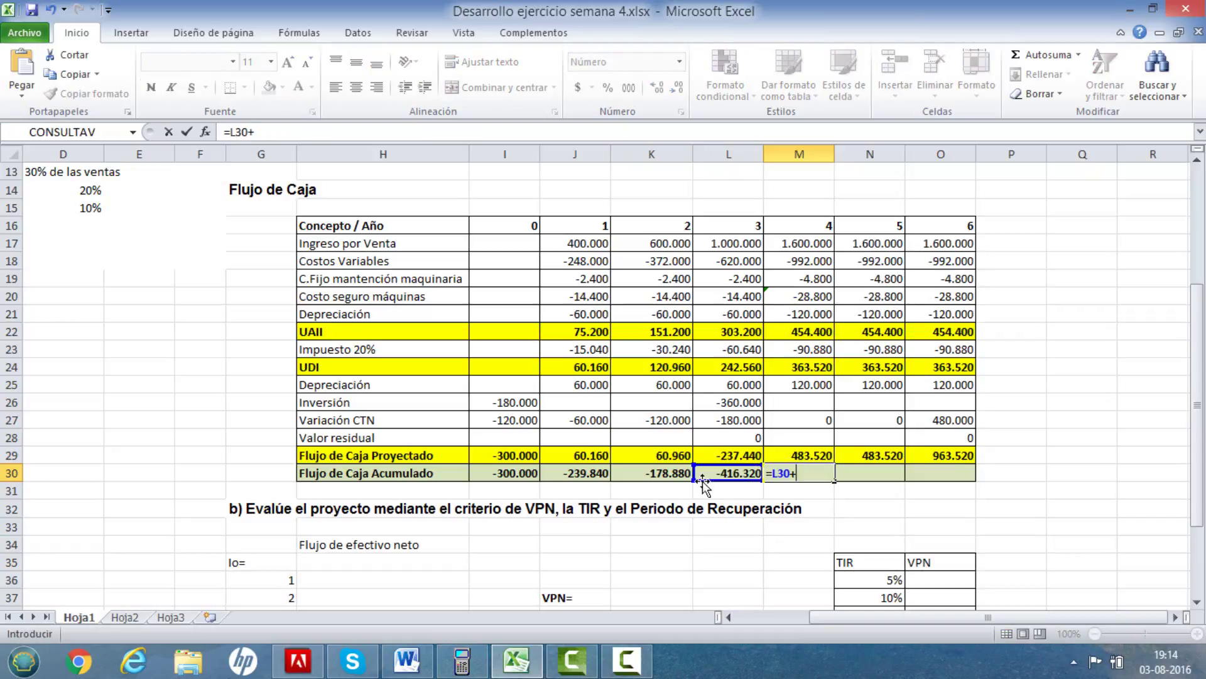
pyautogui.click(805, 455)
pyautogui.press('Return')
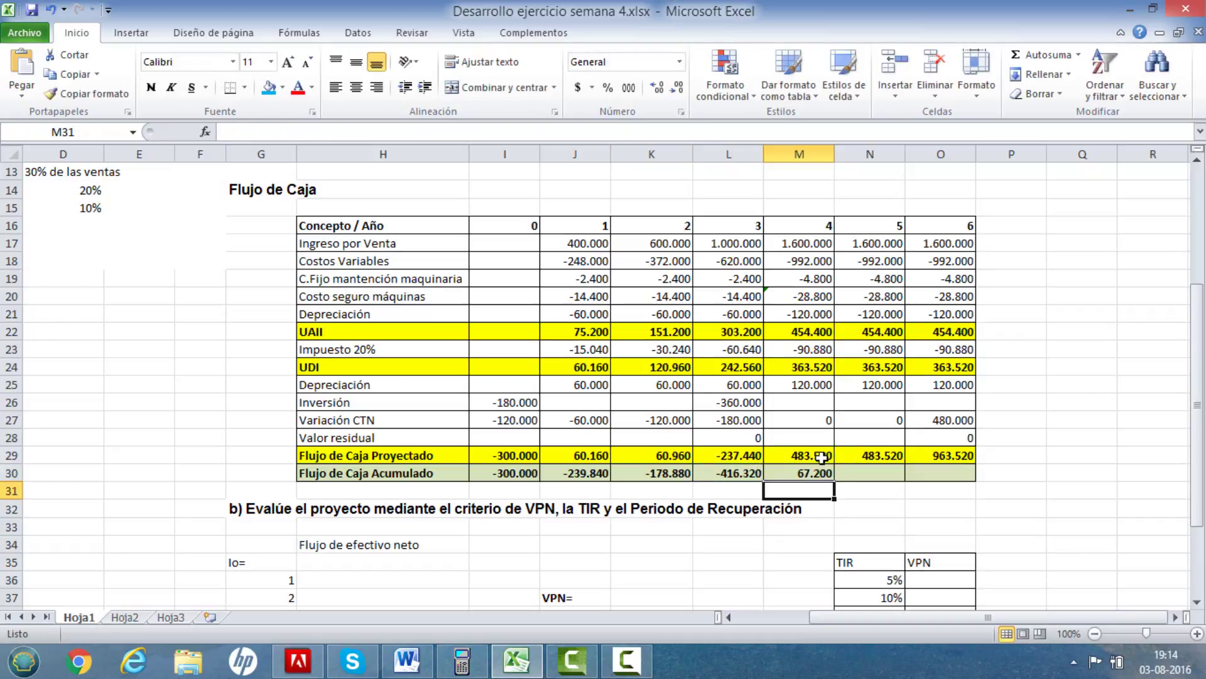
# Calculate the year 5 Flujo de Caja Acumulado in cell N30 with the formula =M30+N29.
pyautogui.click(862, 473)
pyautogui.write('=')
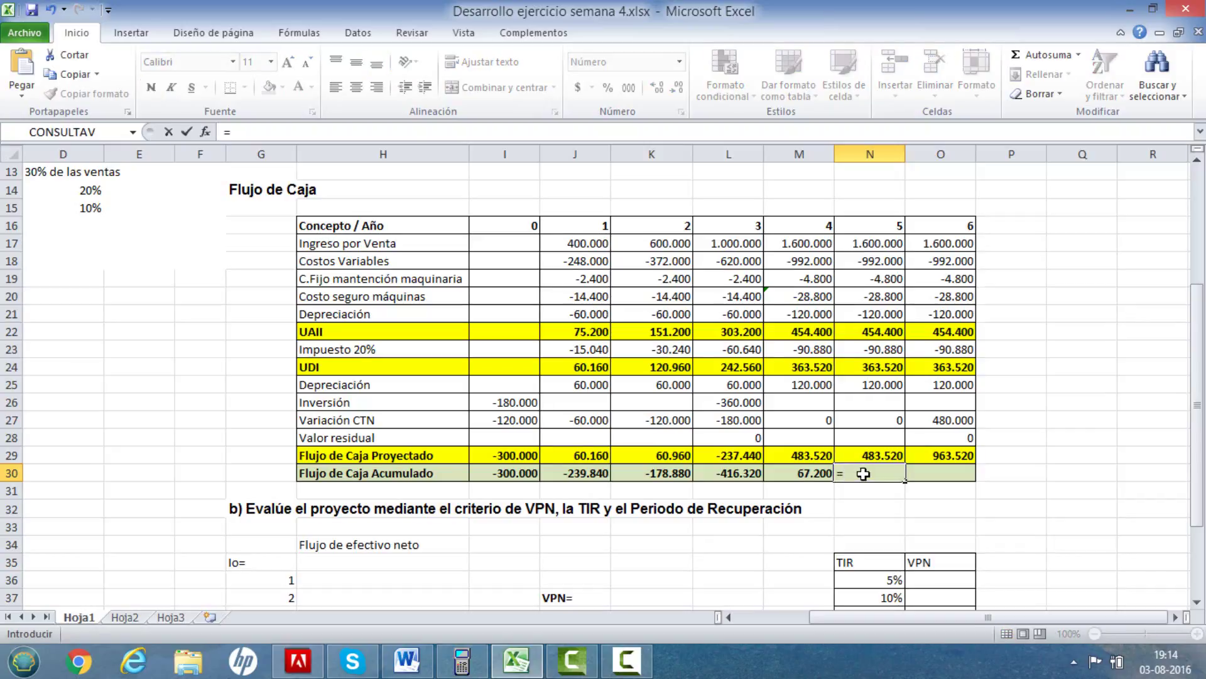
pyautogui.click(805, 473)
pyautogui.write('+')
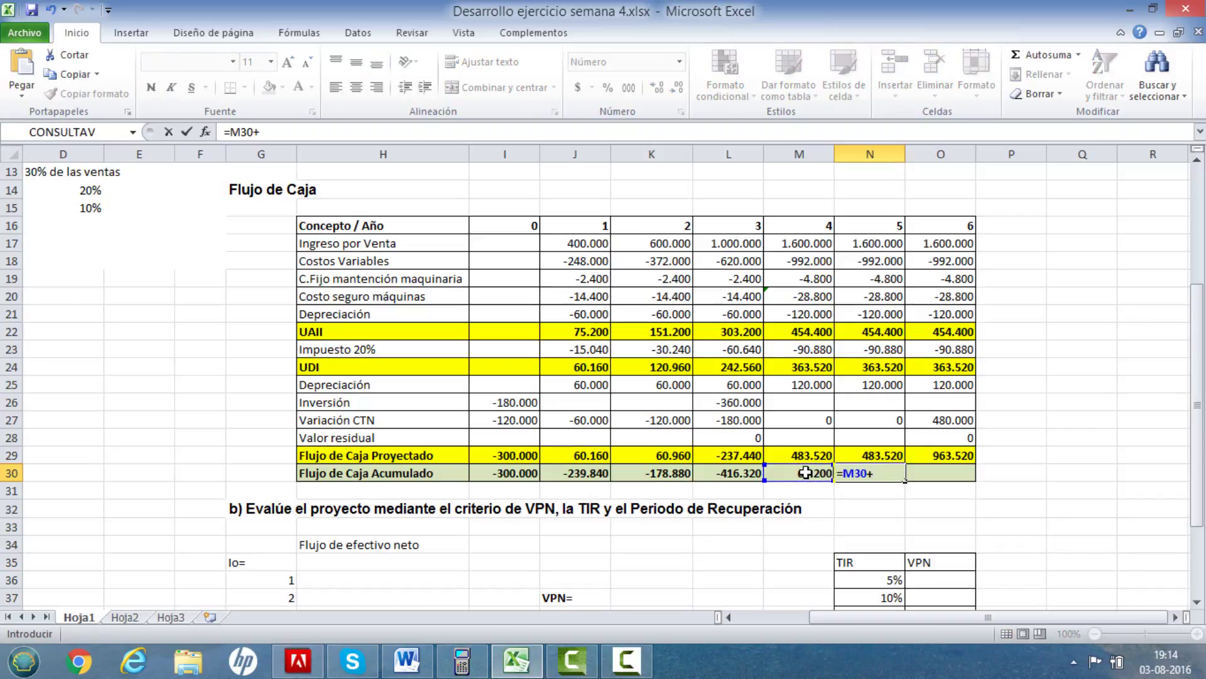
pyautogui.click(872, 456)
pyautogui.press('Return')
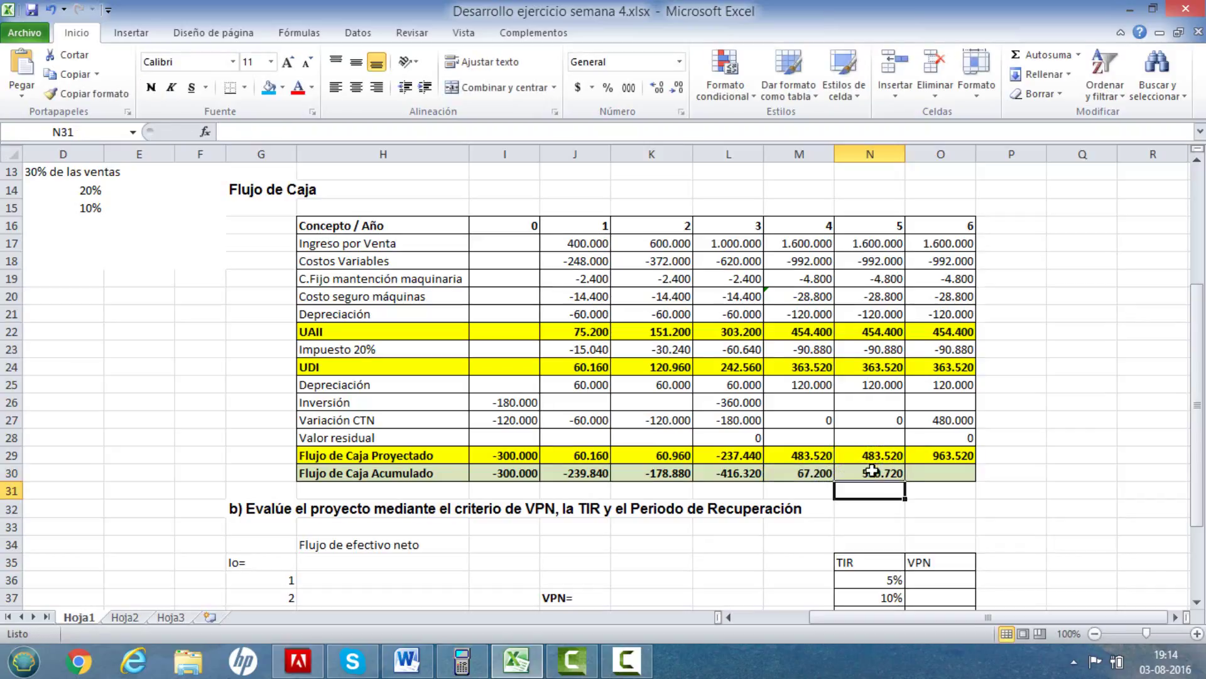
# Calculate the year 6 Flujo de Caja Acumulado in cell O30 with the formula =N30+O29.
pyautogui.click(931, 472)
pyautogui.write('=')
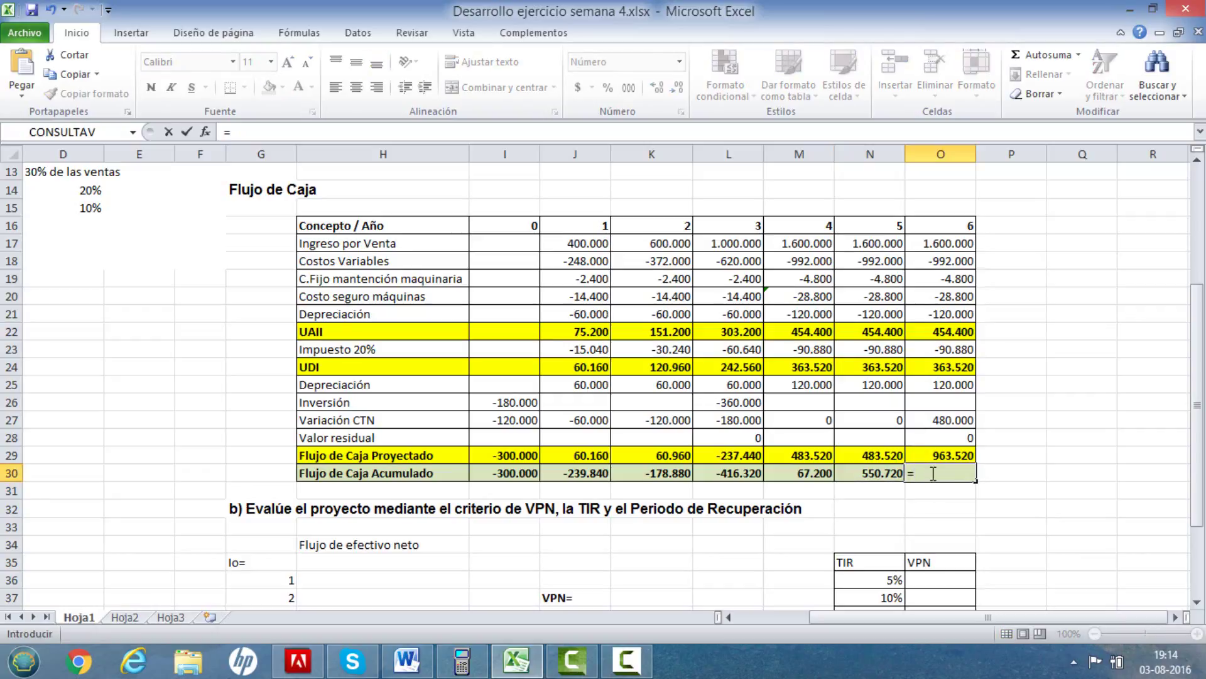
pyautogui.click(869, 473)
pyautogui.write('+')
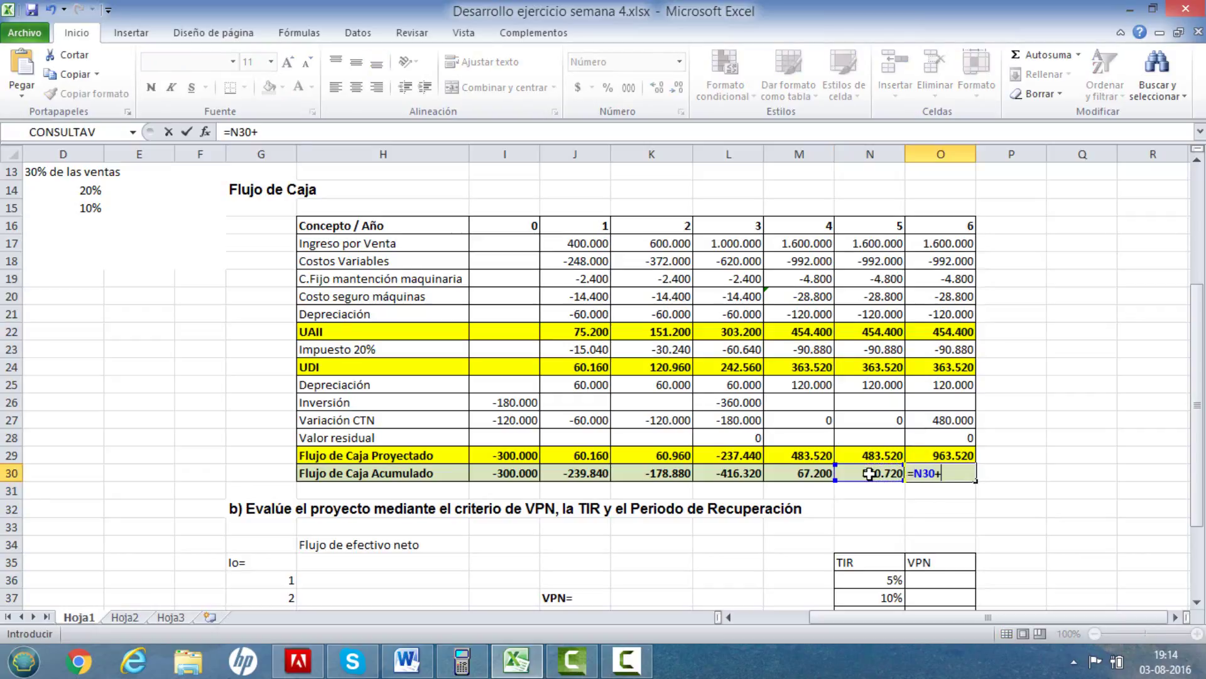
pyautogui.click(927, 457)
pyautogui.press('Return')
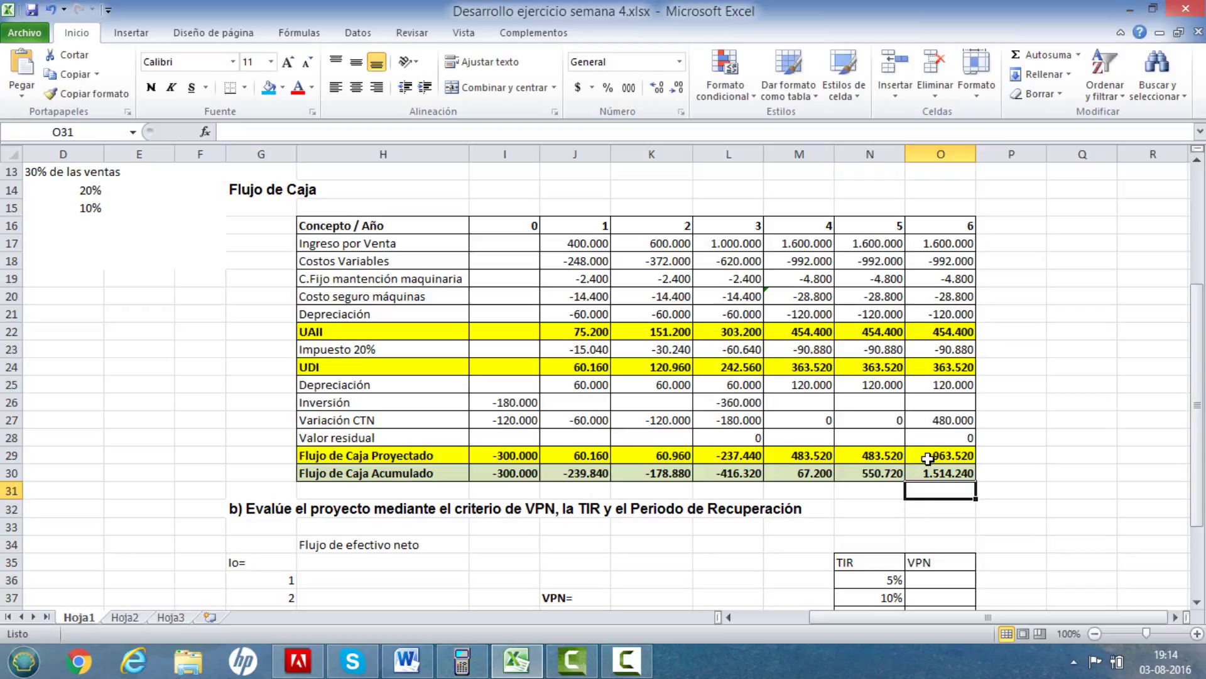
# Enter -300000 as the initial investment Io under Flujo de efectivo neto in cell H35.
pyautogui.scroll(-1, 1026, 411)
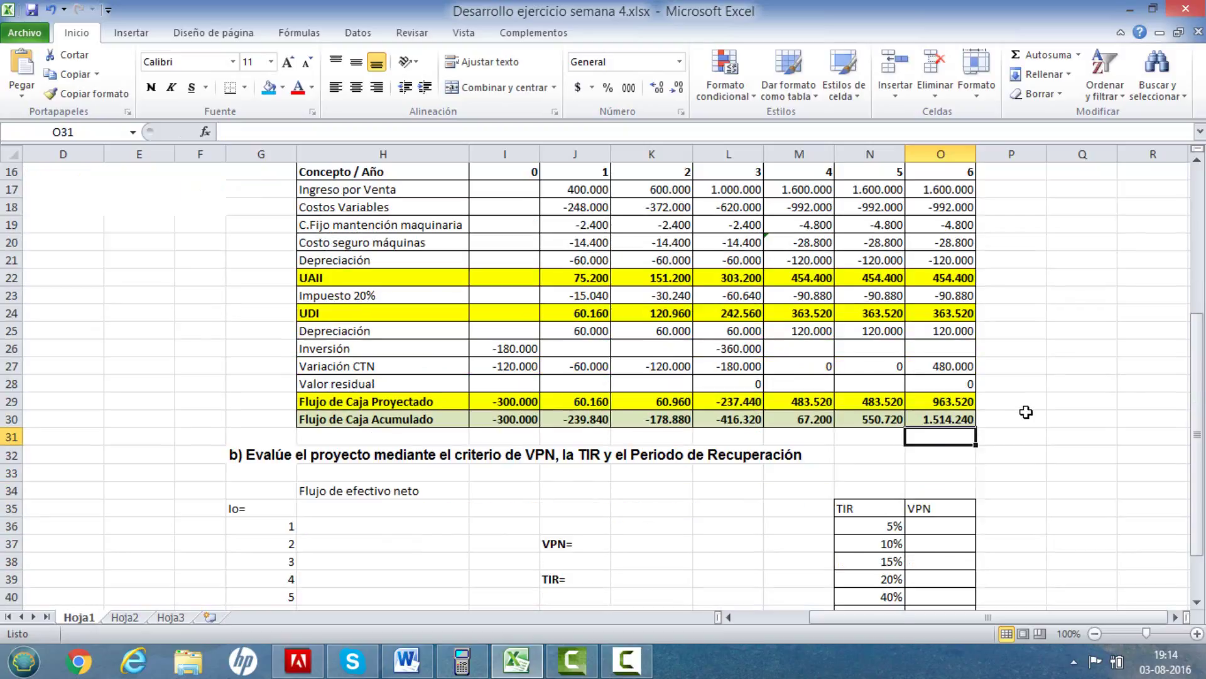
pyautogui.scroll(1, 1026, 410)
pyautogui.scroll(-1, 1025, 407)
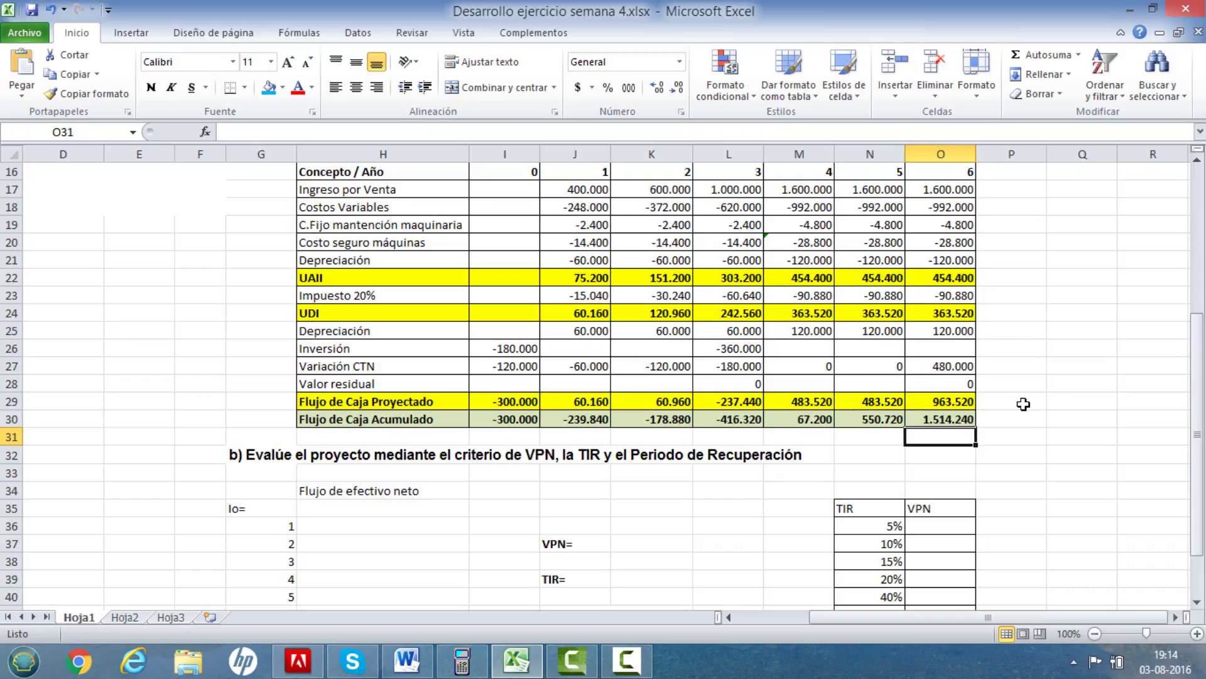
pyautogui.scroll(-1, 1023, 404)
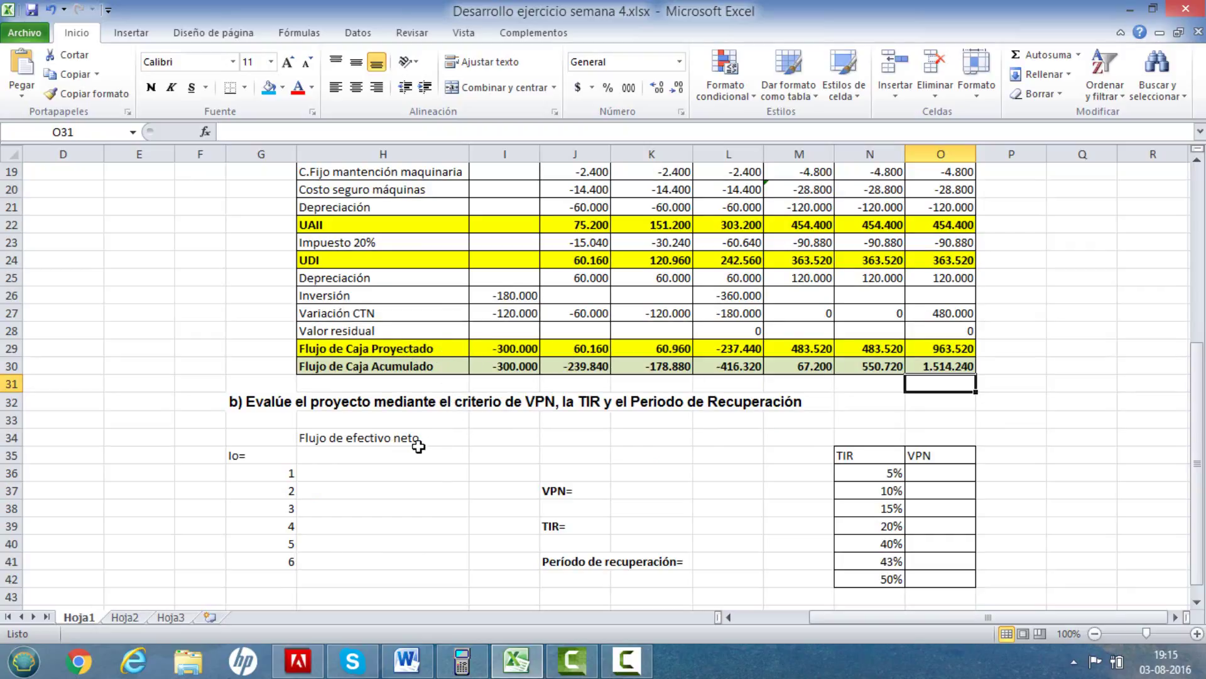
pyautogui.click(386, 458)
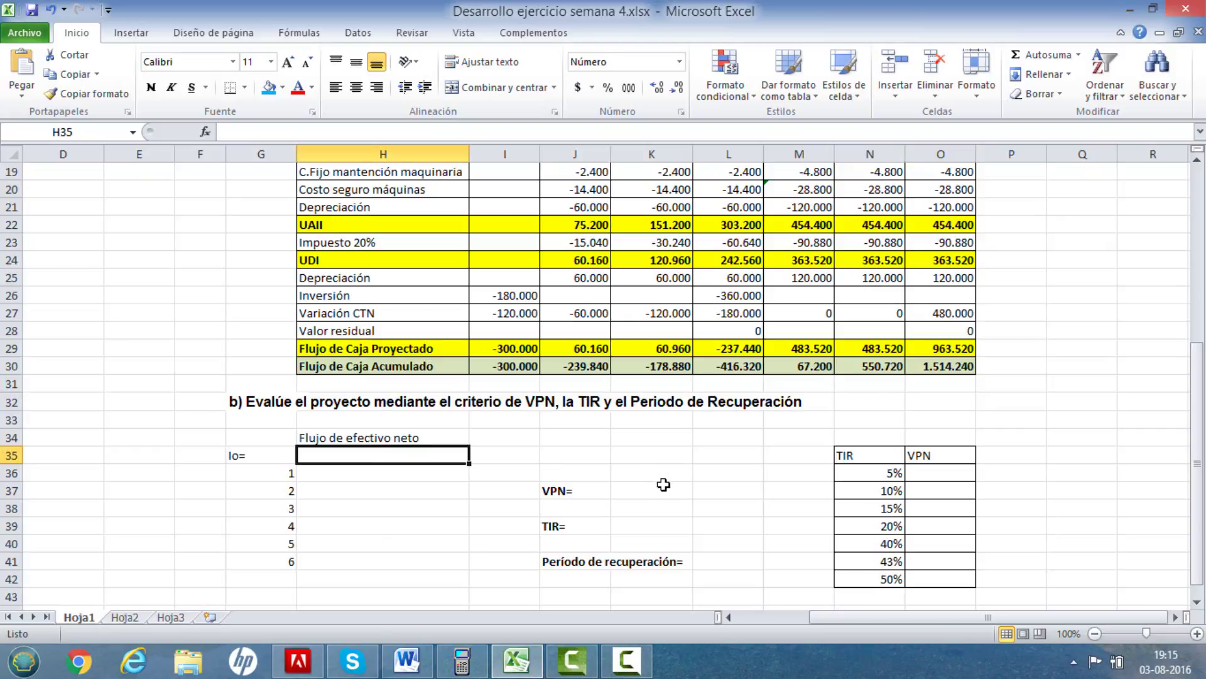
pyautogui.write('-3')
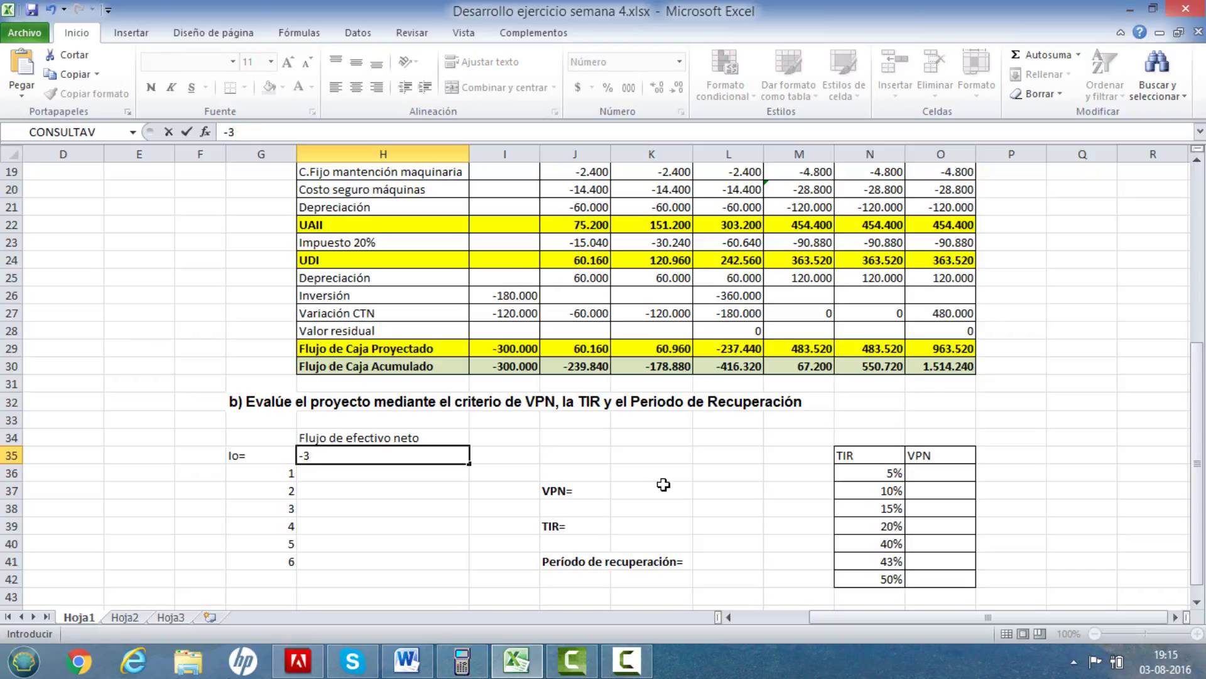
pyautogui.write('00000')
pyautogui.press('Return')
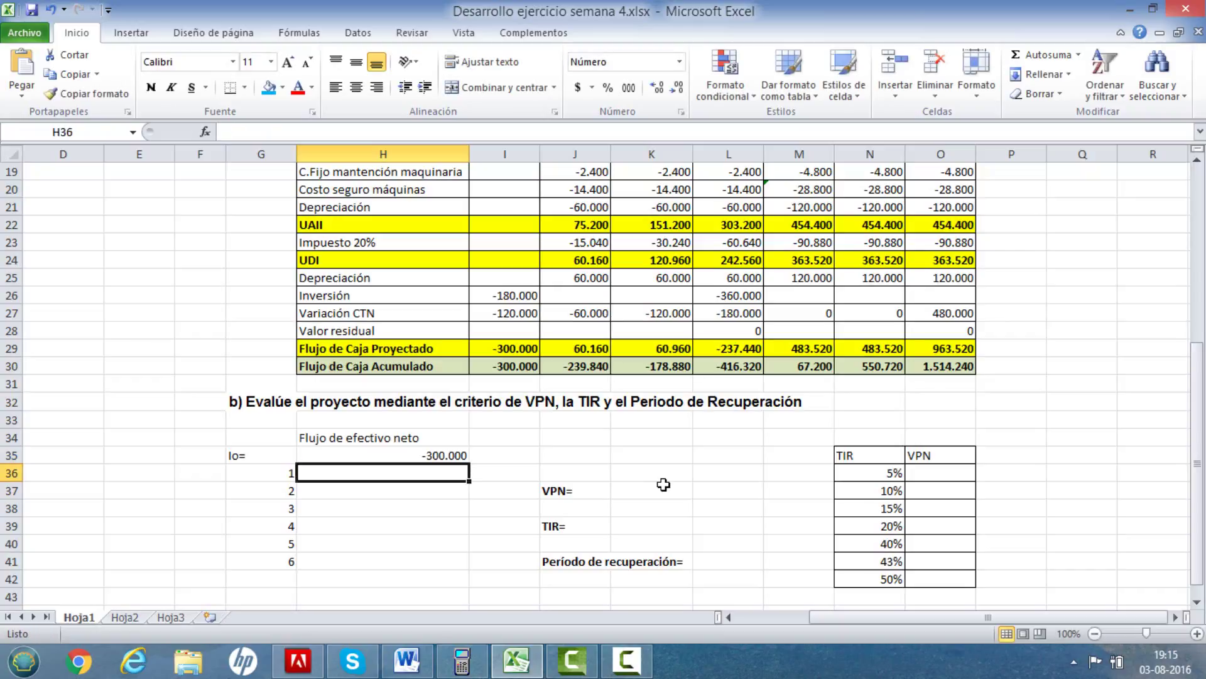
# Link the Flujo de efectivo neto of years 1 and 2 to the projected cash flows with =J29 in H36 and =K29 in H37.
pyautogui.write('=')
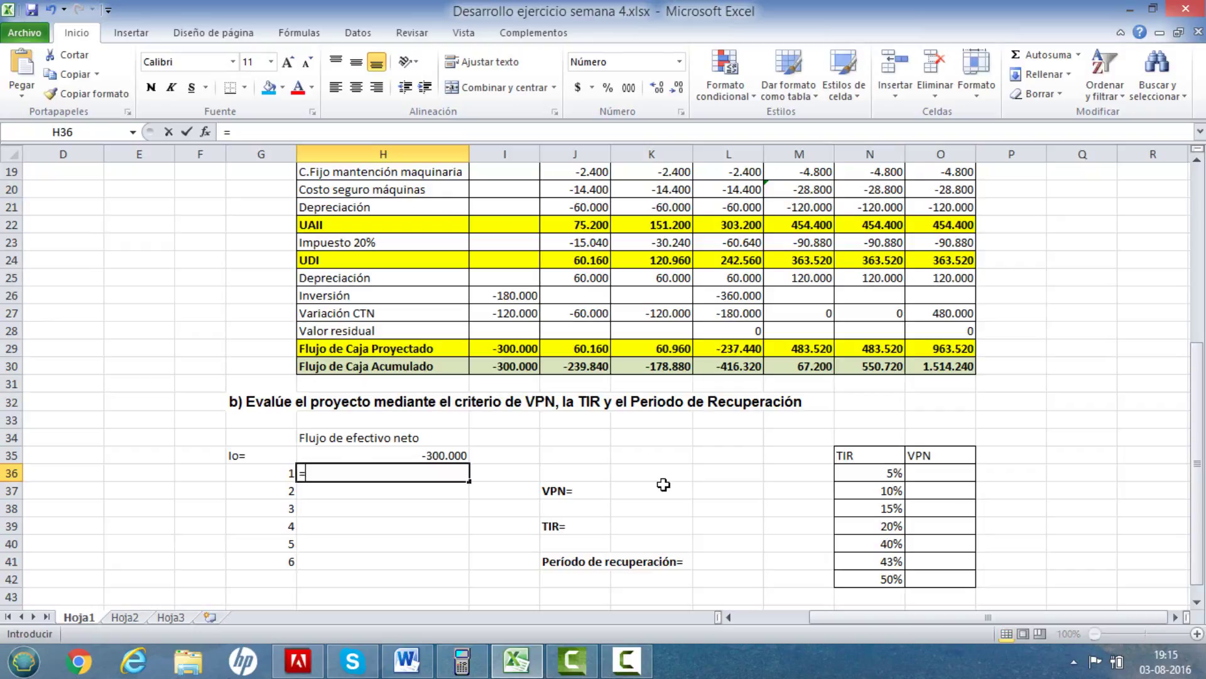
pyautogui.click(584, 350)
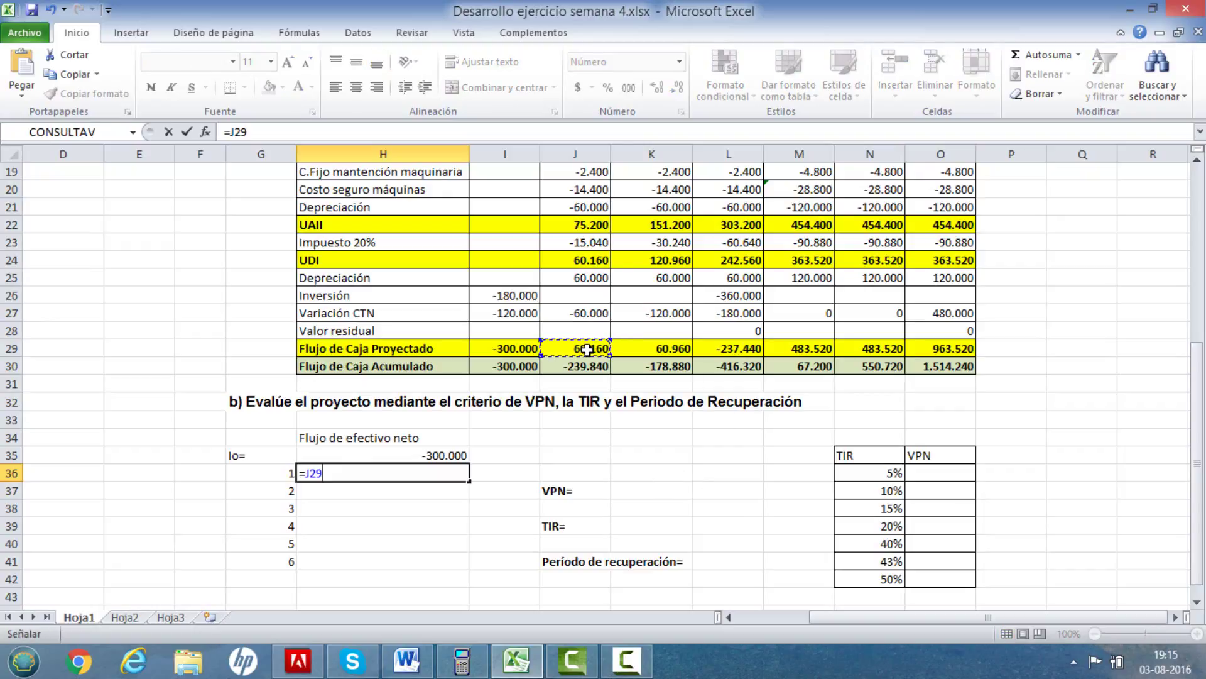
pyautogui.press('Return')
pyautogui.write('=')
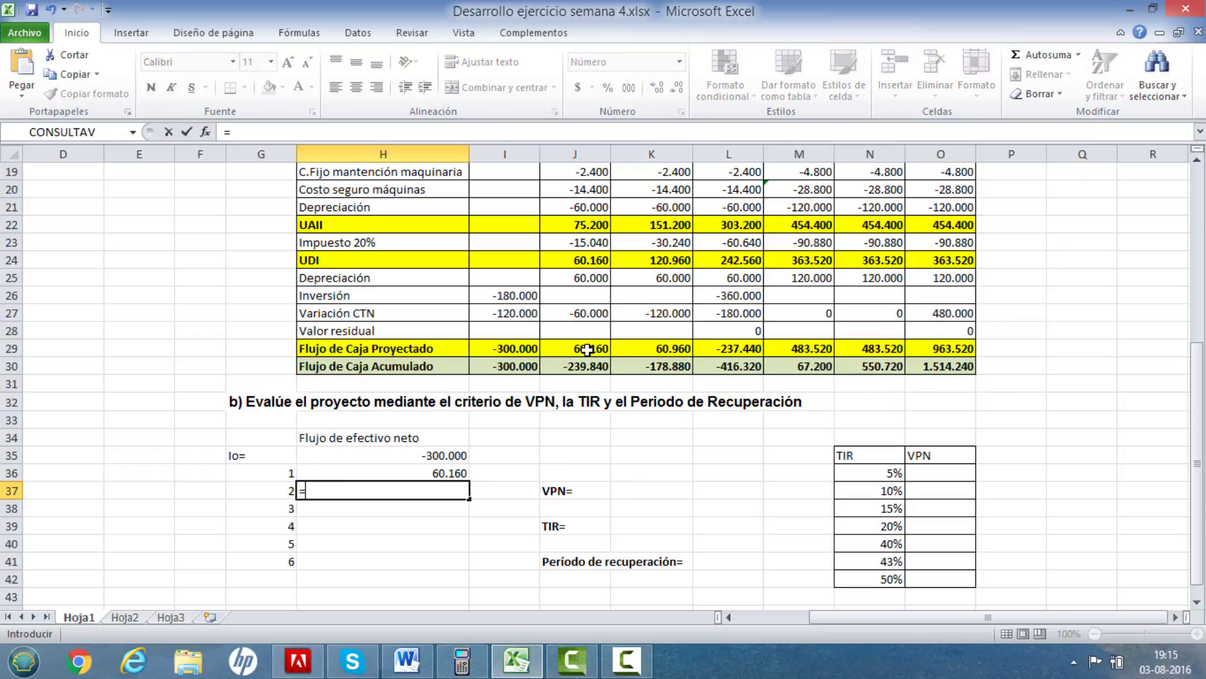
pyautogui.click(640, 351)
pyautogui.press('Return')
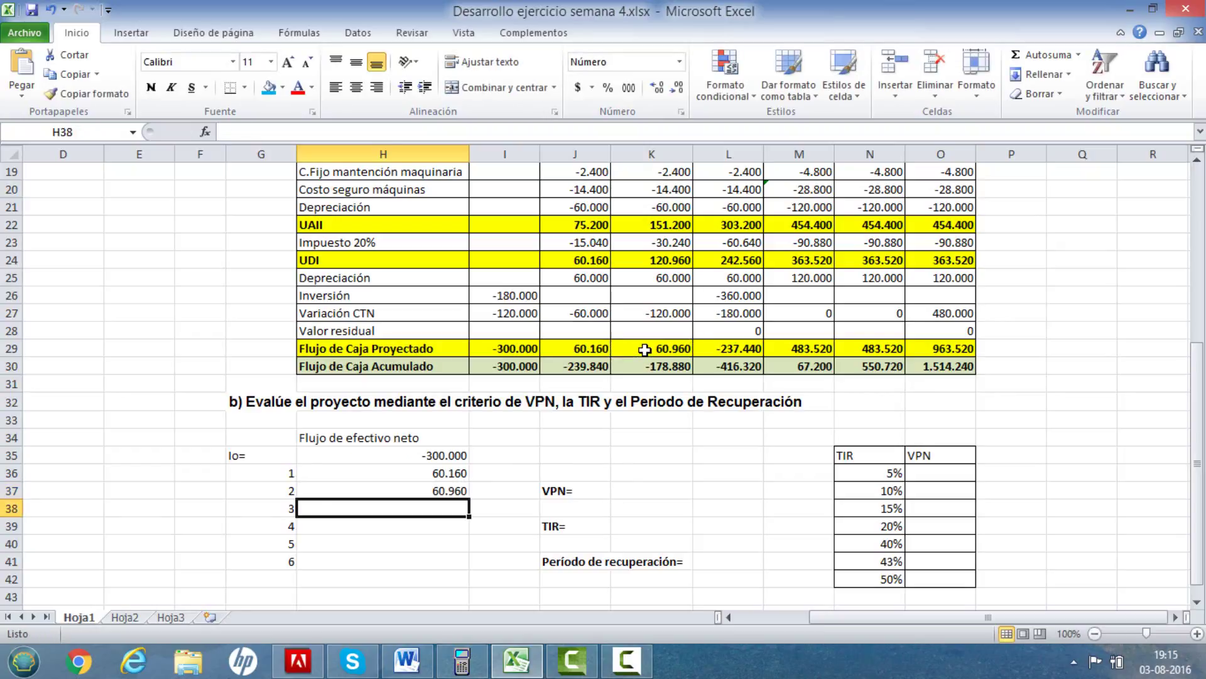
# Link the Flujo de efectivo neto of years 3 and 4 to the projected cash flows with =L29 in H38 and =M29 in H39.
pyautogui.write('=')
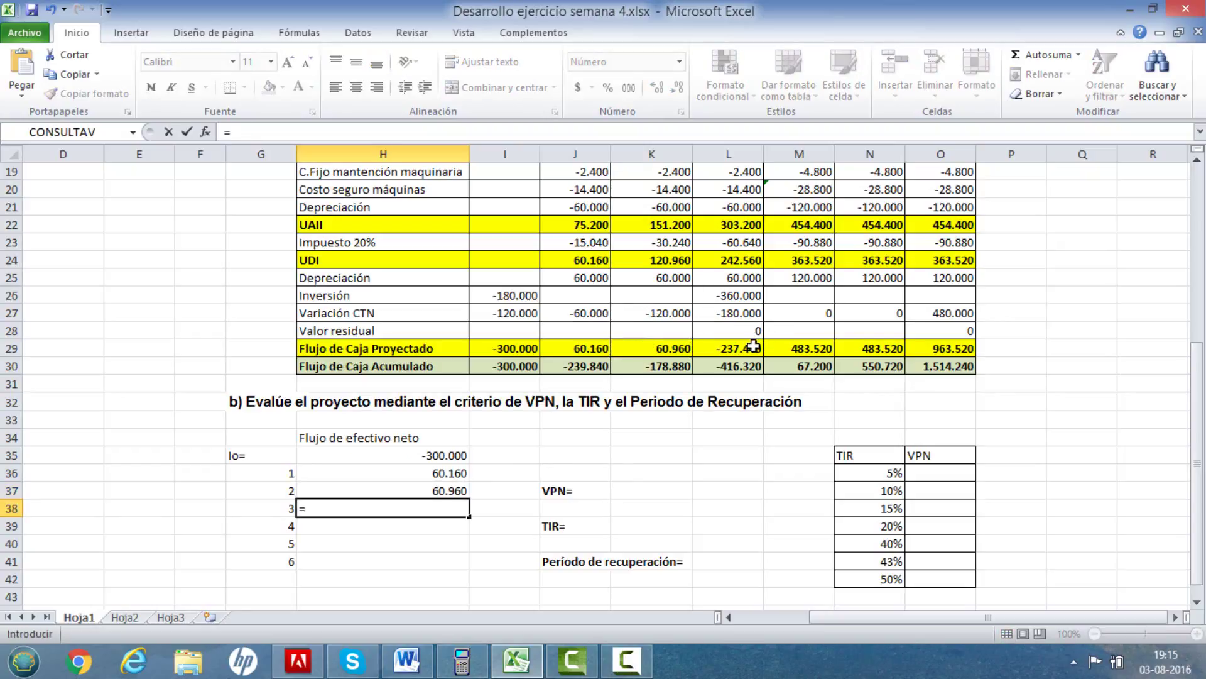
pyautogui.click(749, 350)
pyautogui.press('Return')
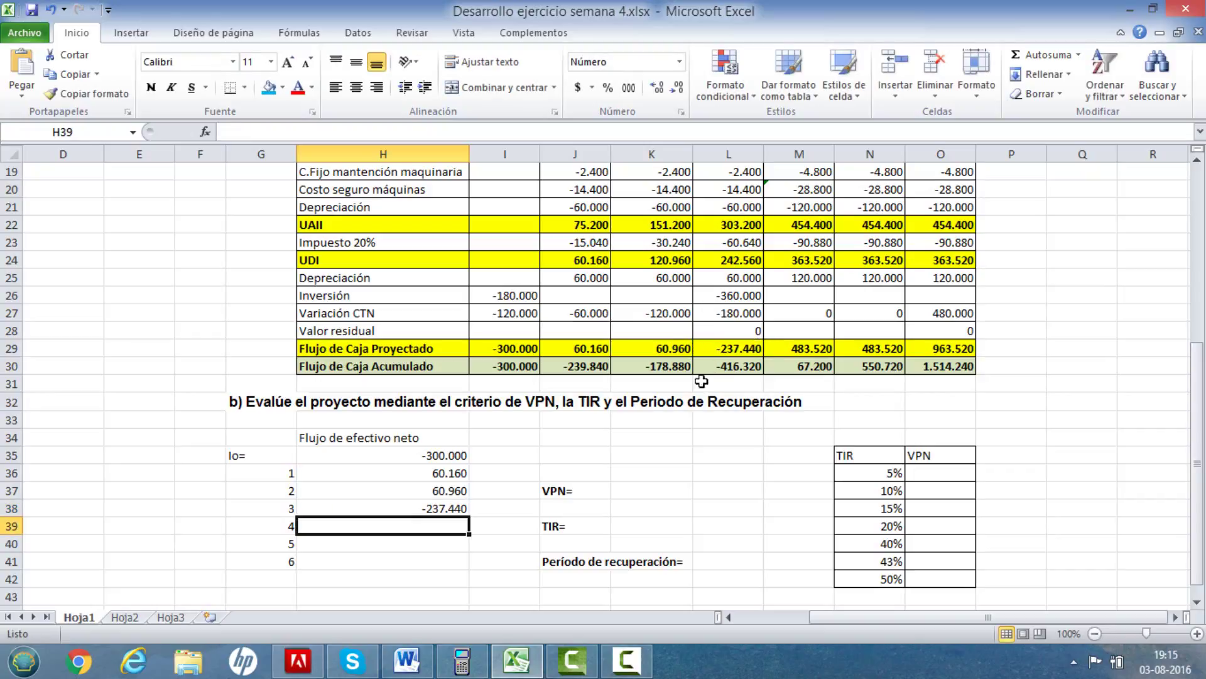
pyautogui.write('=')
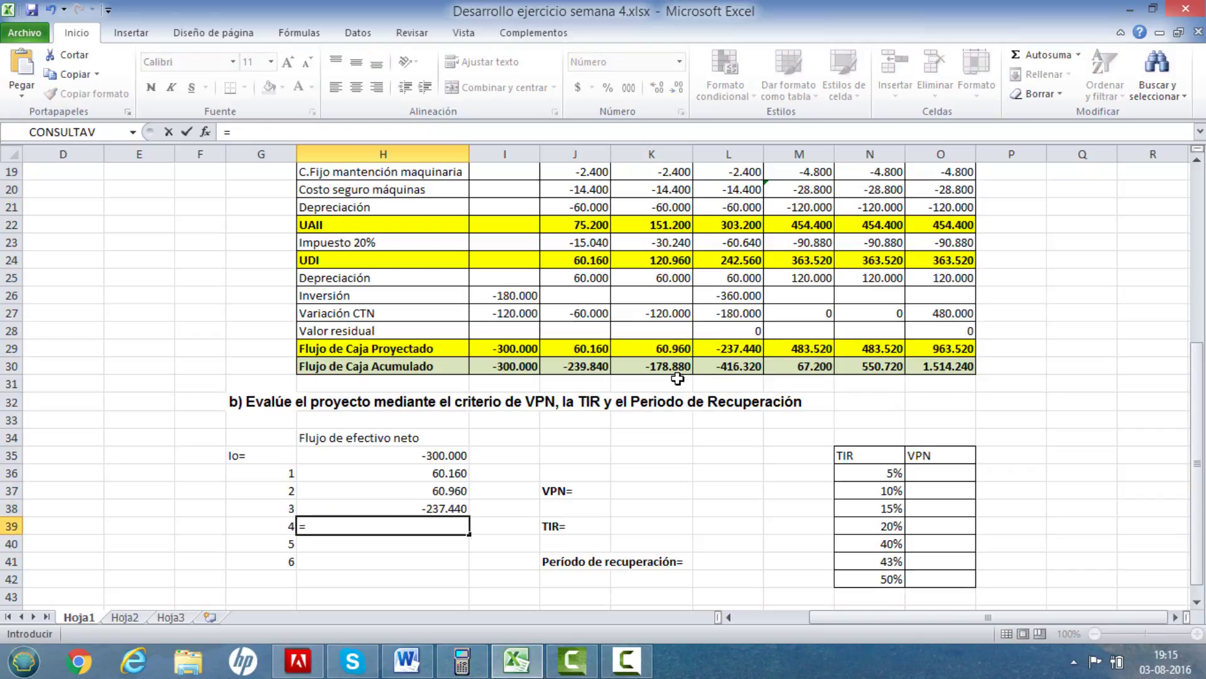
pyautogui.click(789, 350)
pyautogui.press('Return')
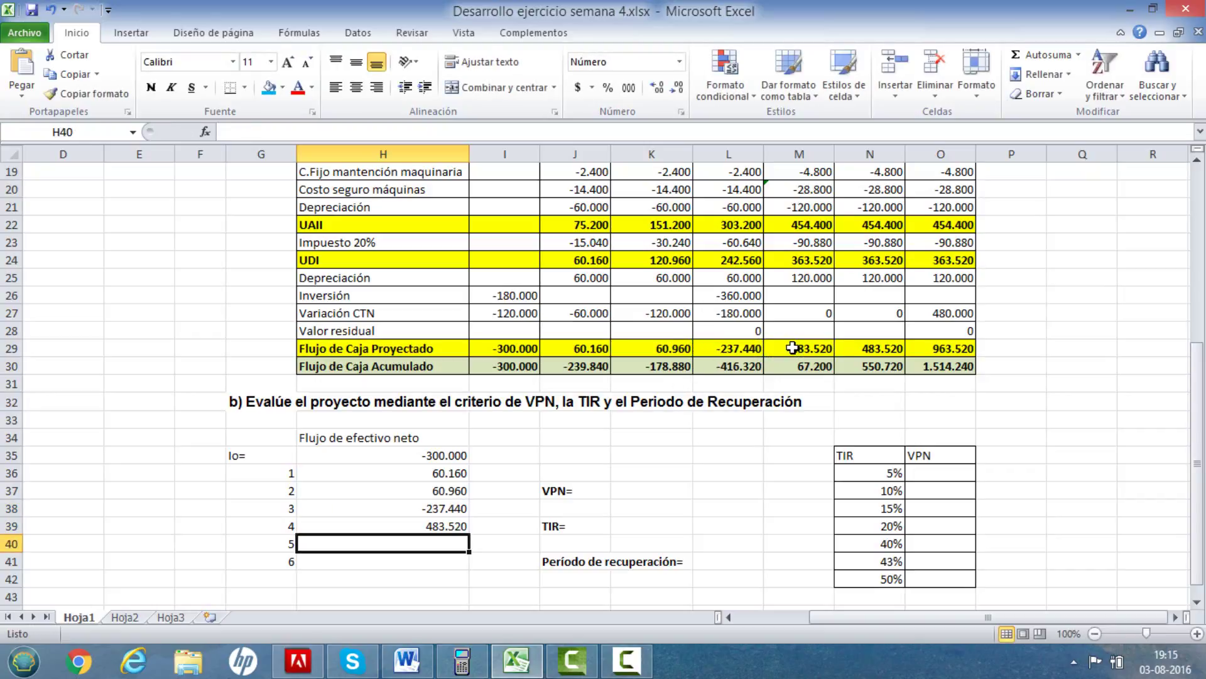
# Link the Flujo de efectivo neto of years 5 and 6 to the projected cash flows with =N29 in H40 and =O29 in H41.
pyautogui.write('=')
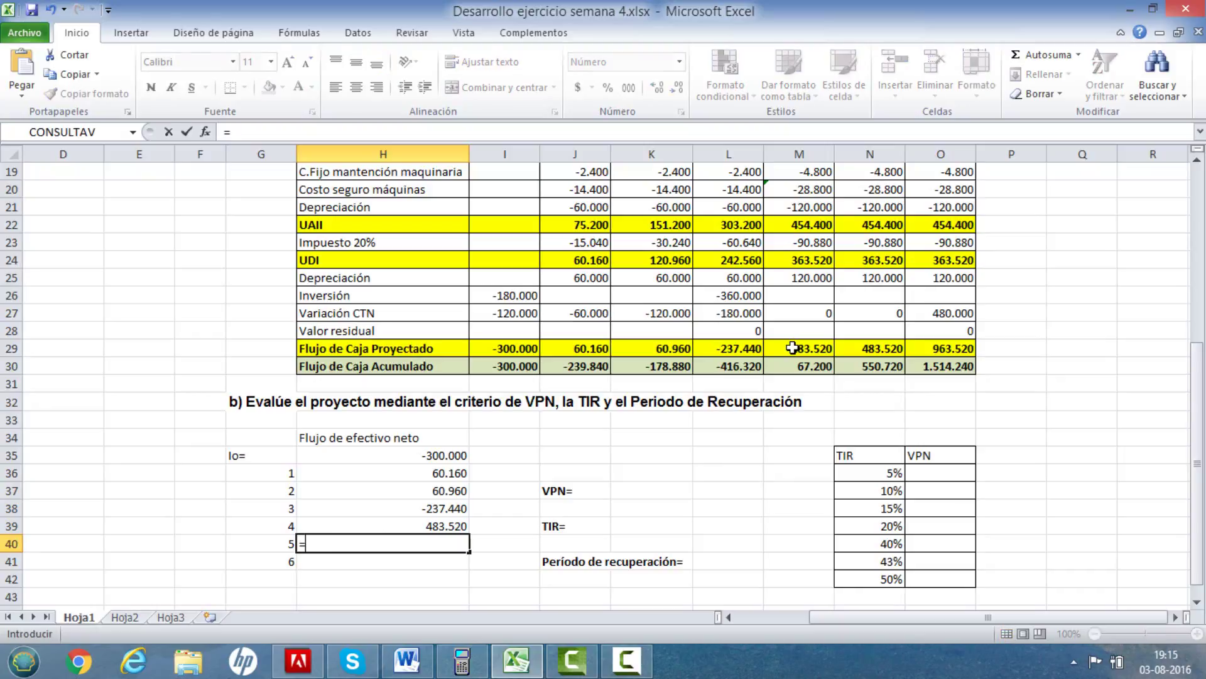
pyautogui.click(848, 348)
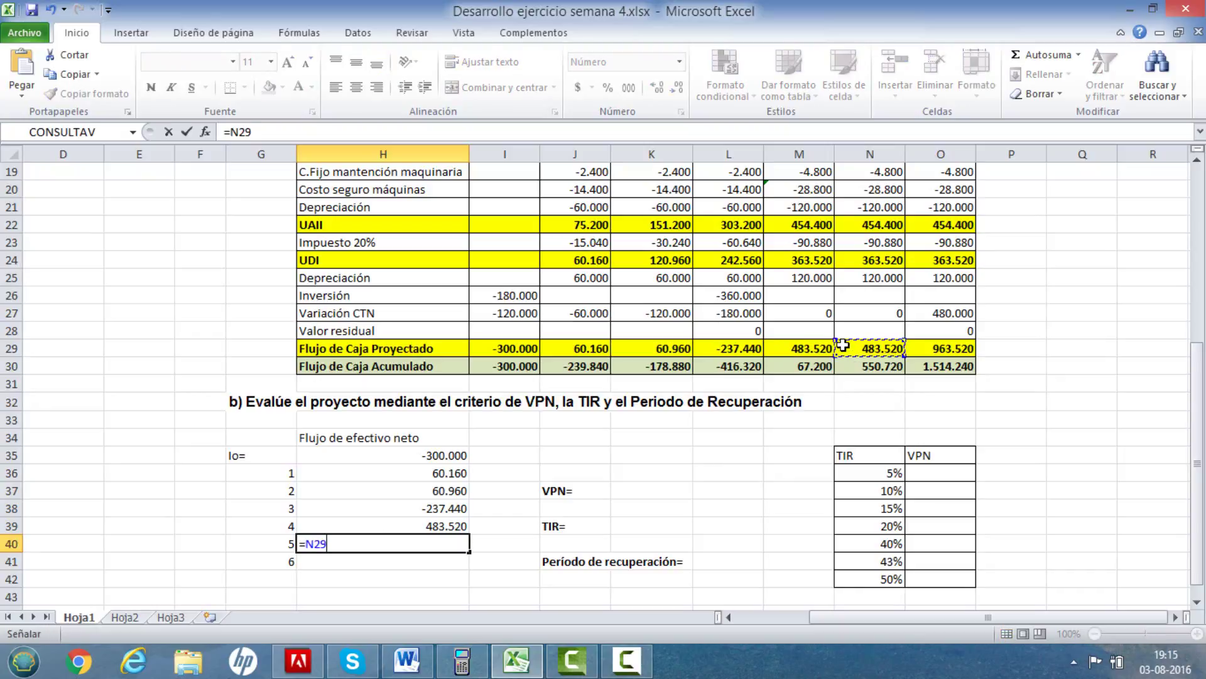
pyautogui.press('Return')
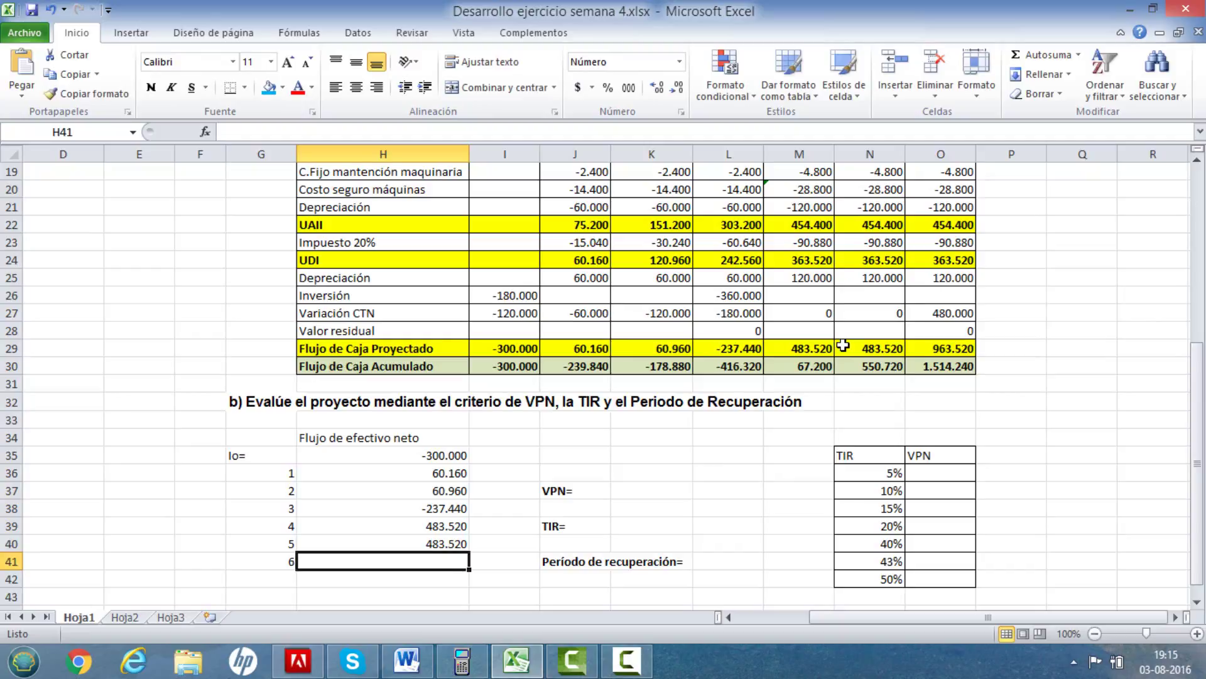
pyautogui.write('=')
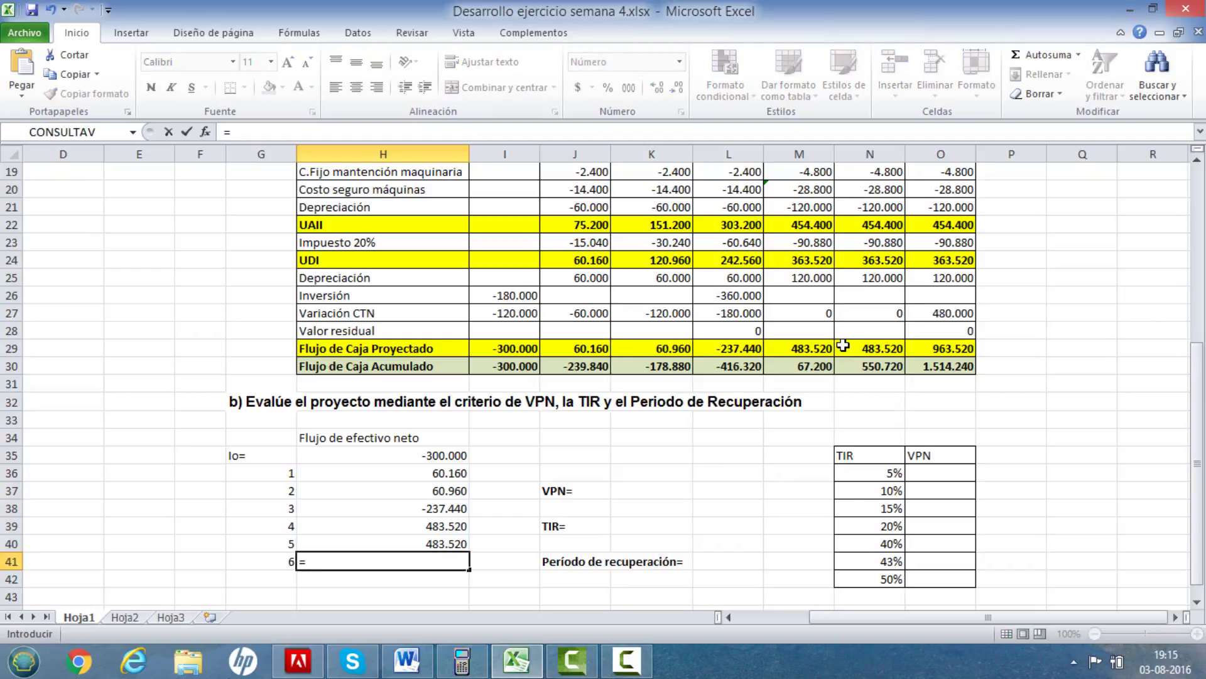
pyautogui.click(928, 348)
pyautogui.press('Return')
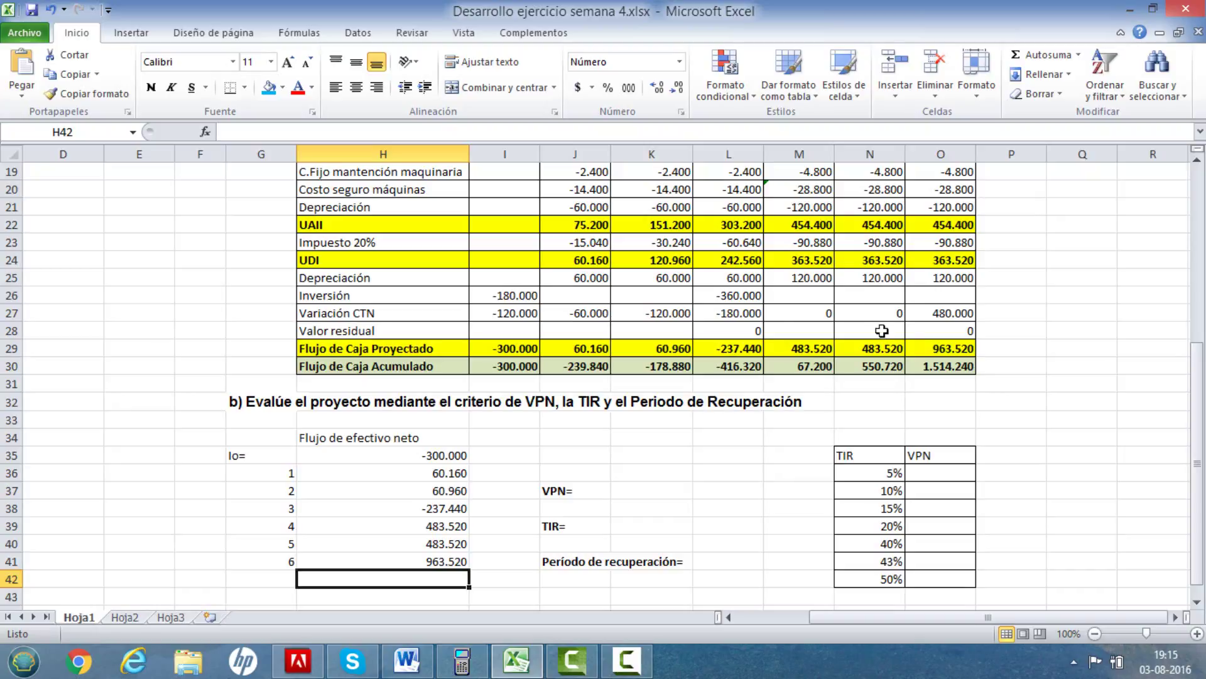
pyautogui.click(651, 490)
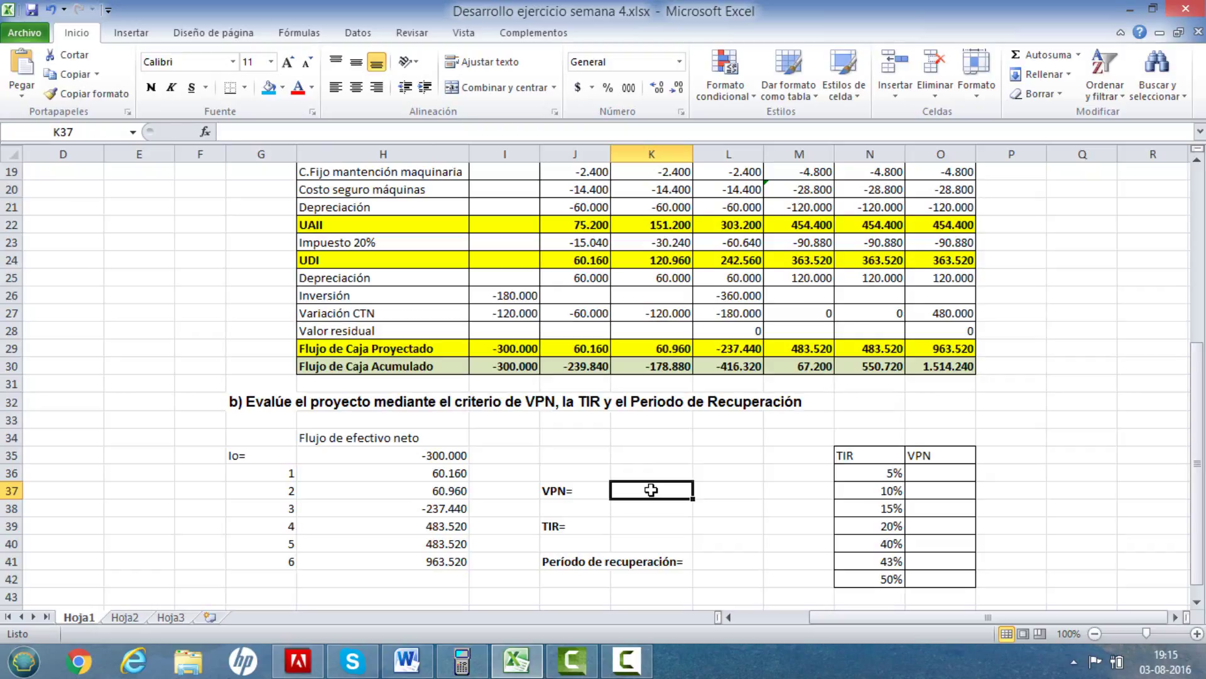
pyautogui.write('=')
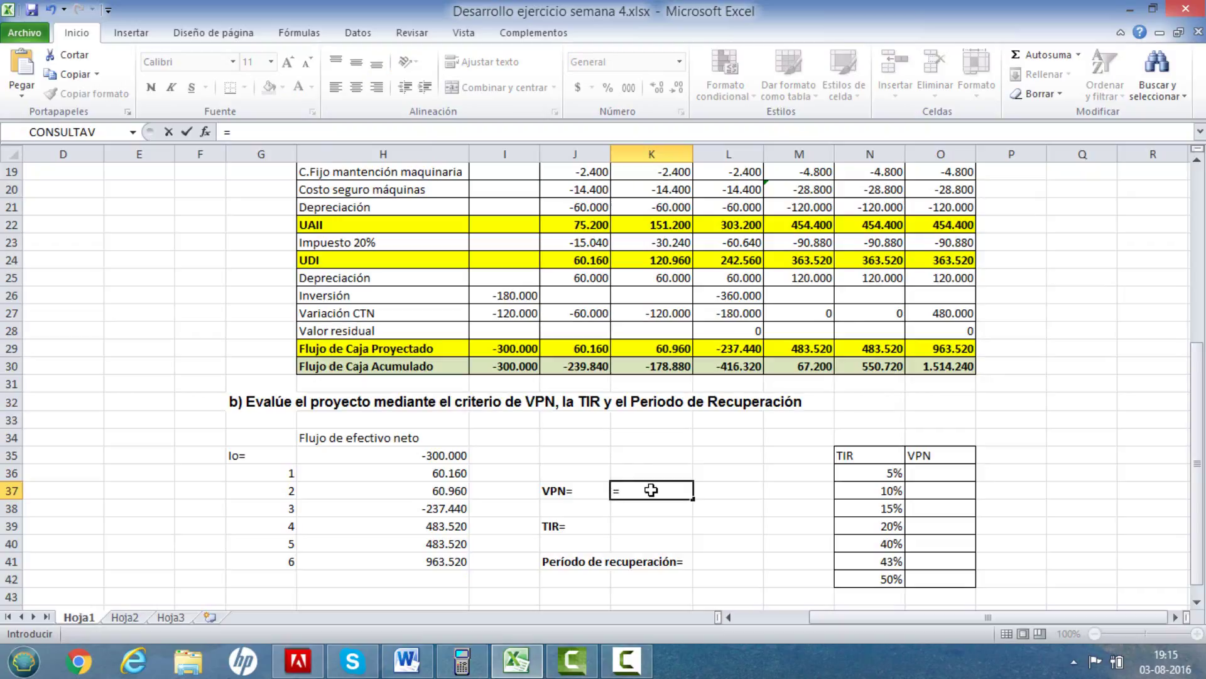
pyautogui.write('vna')
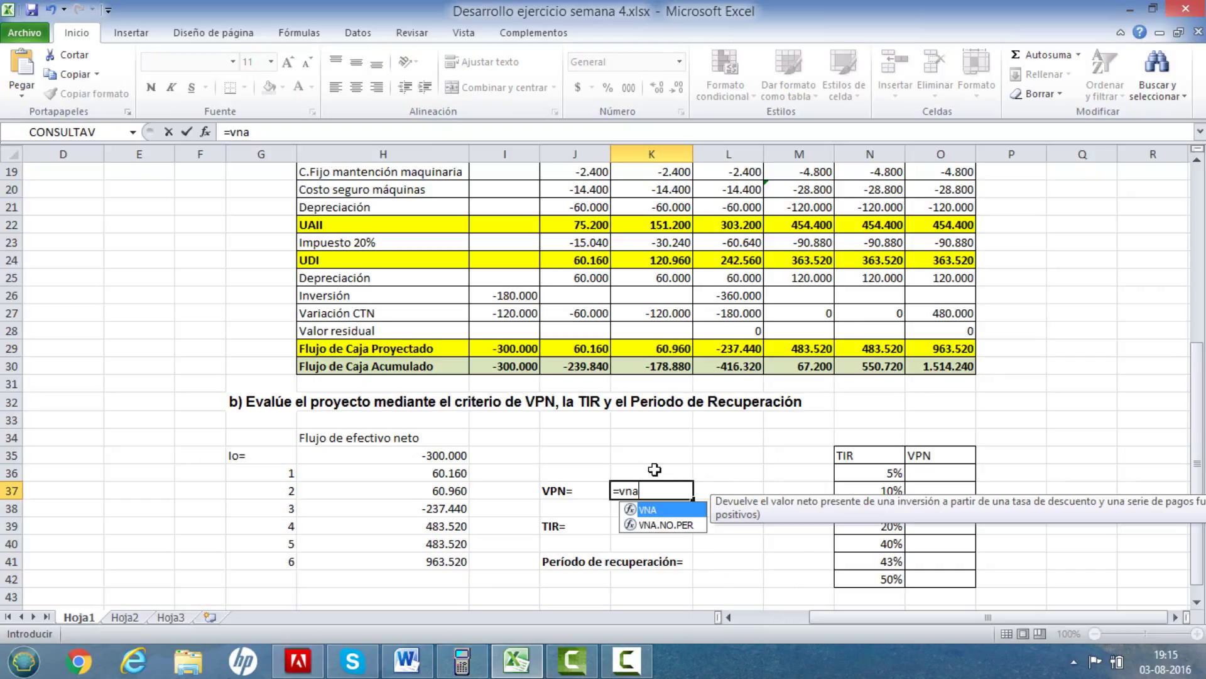
pyautogui.scroll(-2, 659, 465)
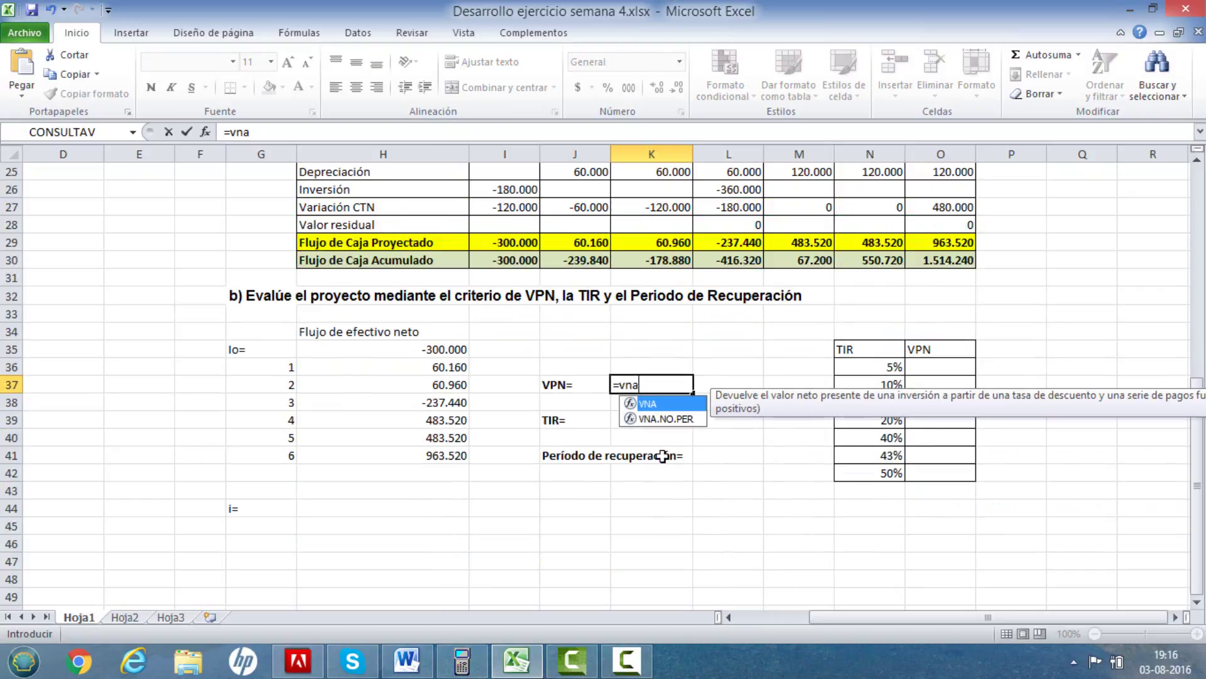
pyautogui.click(396, 513)
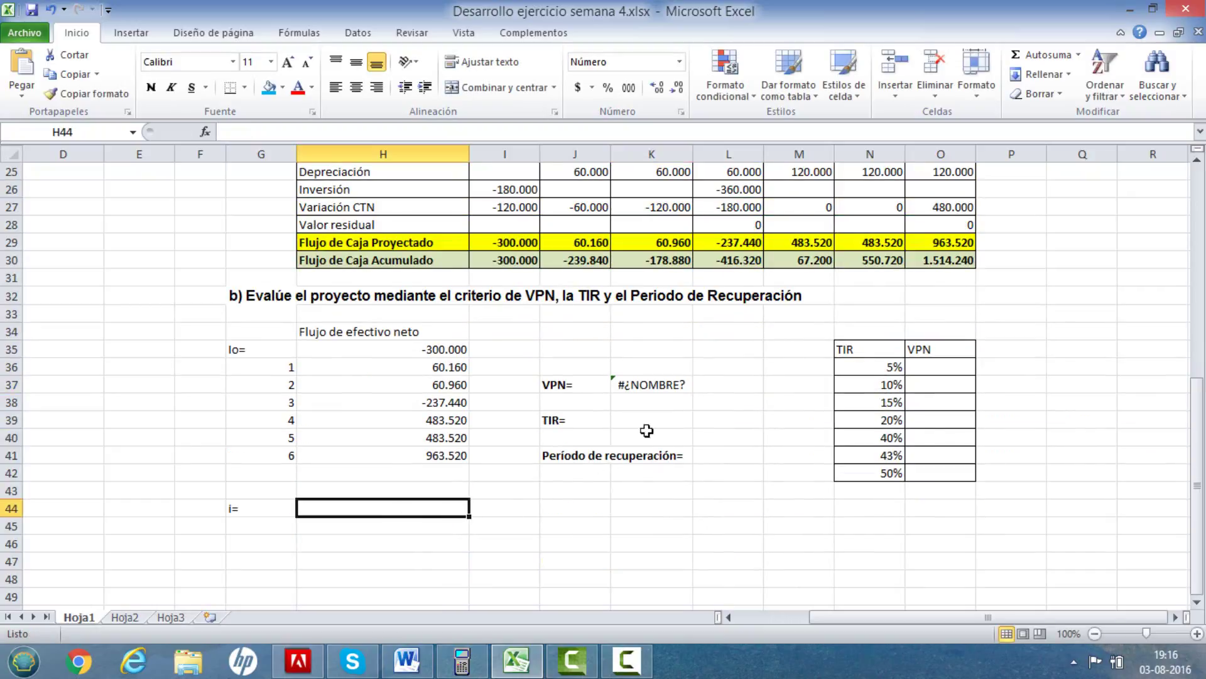
pyautogui.click(644, 390)
pyautogui.press('Delete')
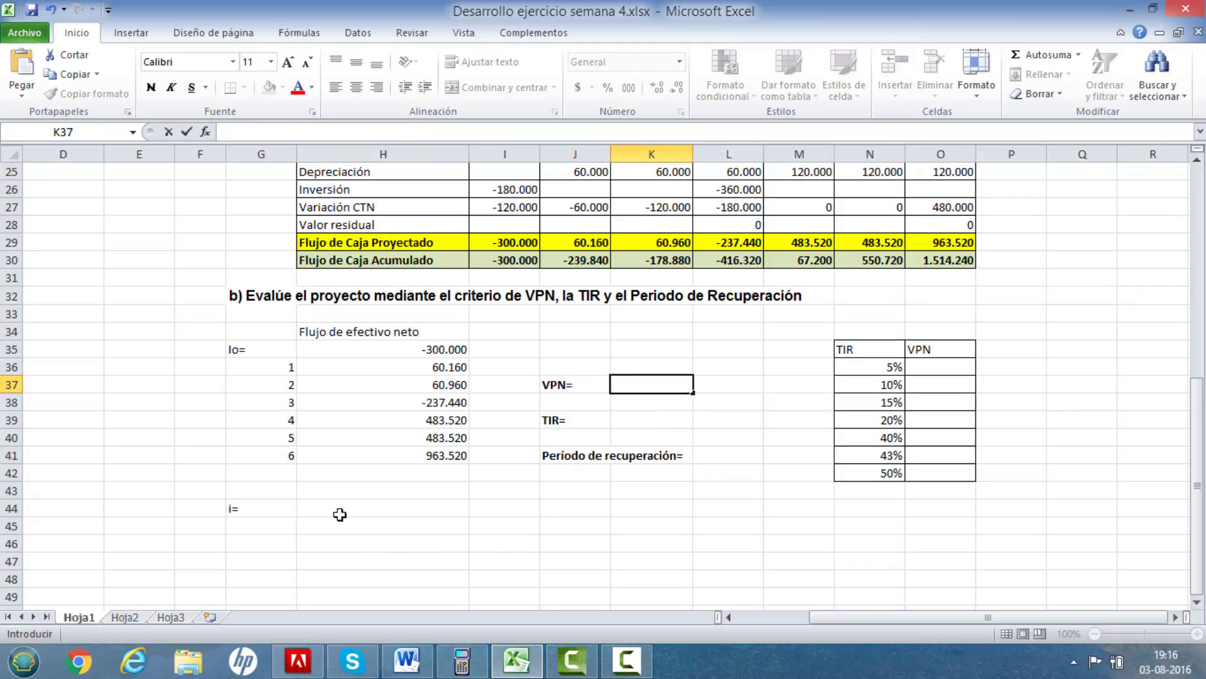
# Enter 10% as the discount rate i in cell H44.
pyautogui.click(377, 503)
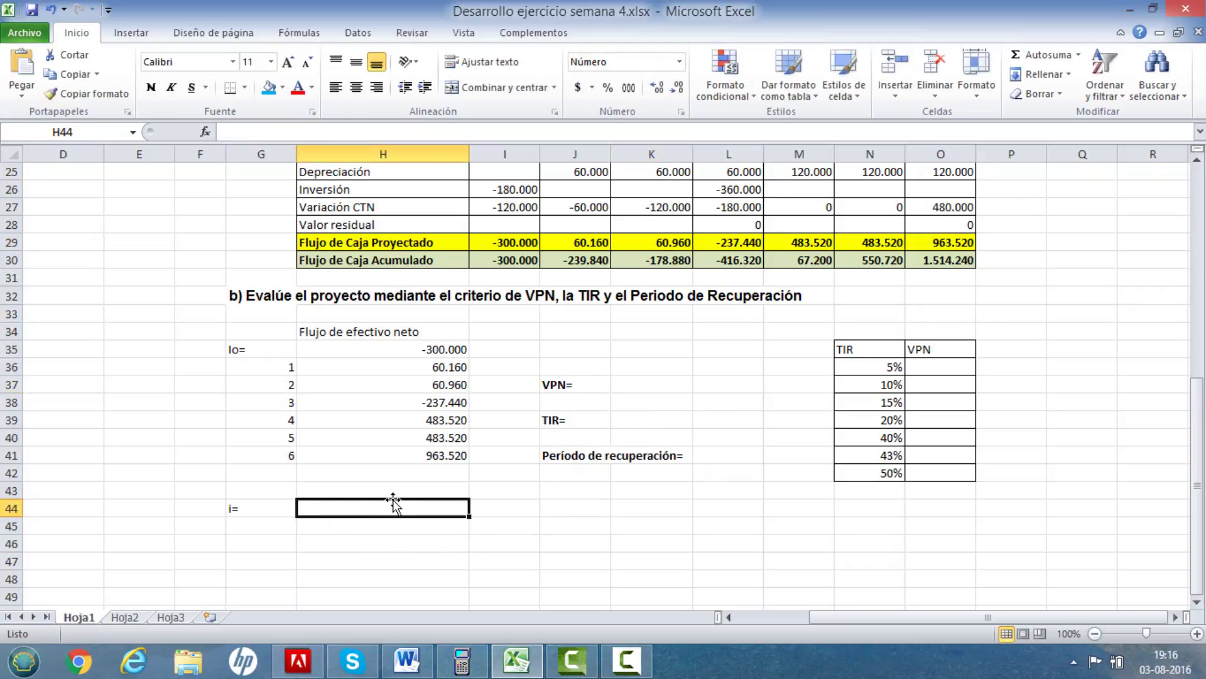
pyautogui.write('10%')
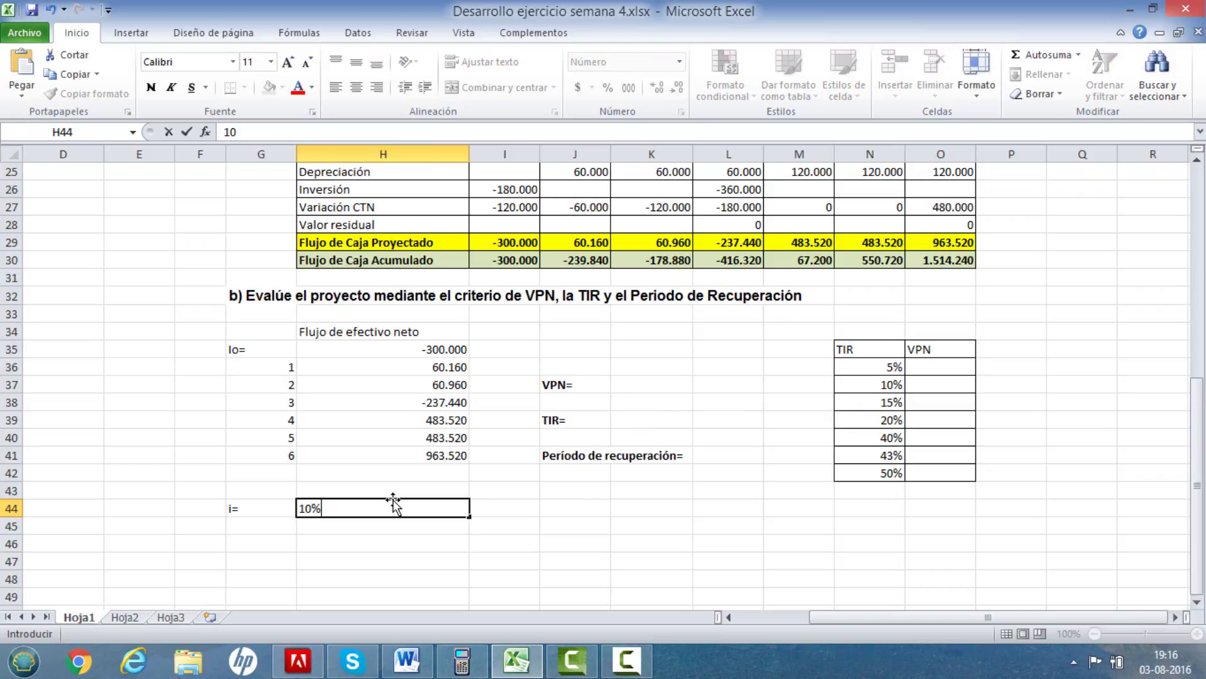
pyautogui.click(427, 571)
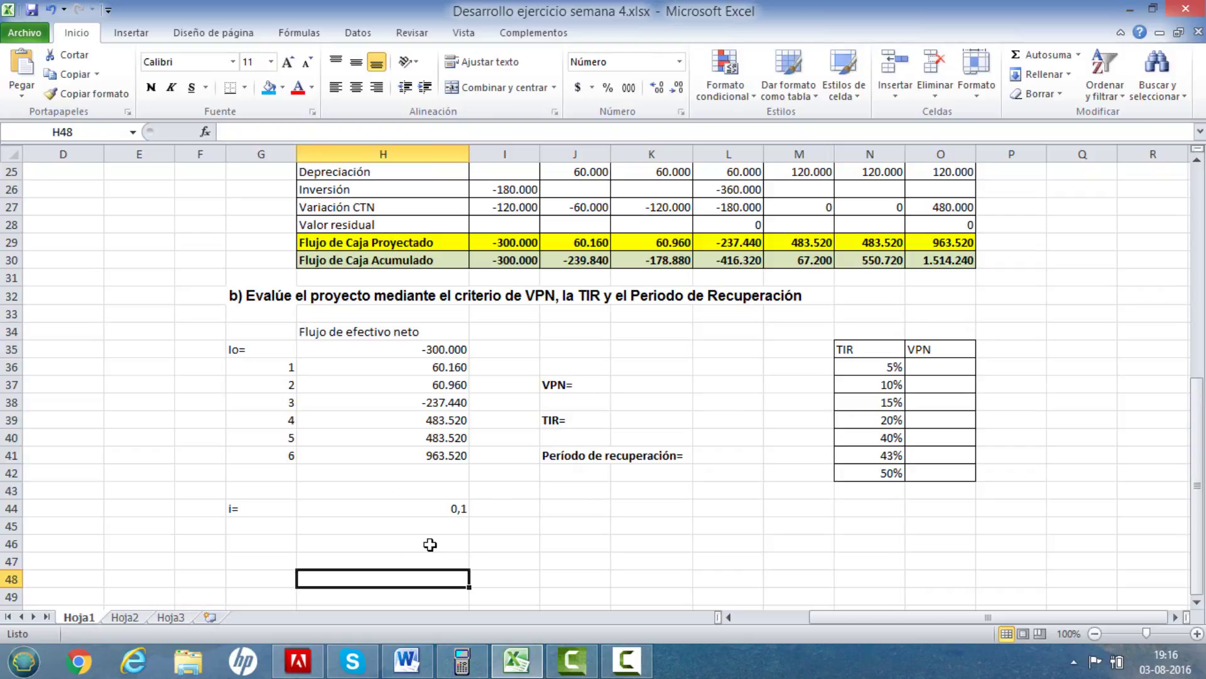
# Calculate the VPN in cell K37 with the formula =VNA(H44;H36:H41)+H35.
pyautogui.click(627, 387)
pyautogui.write('=')
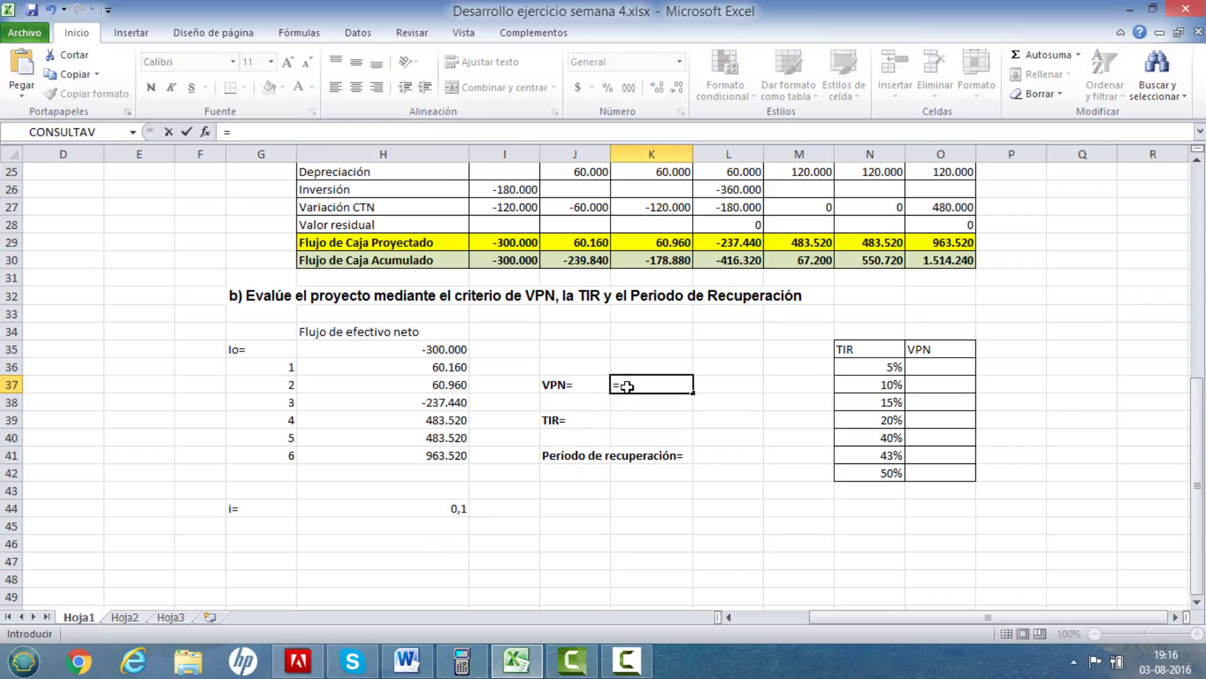
pyautogui.write('vna')
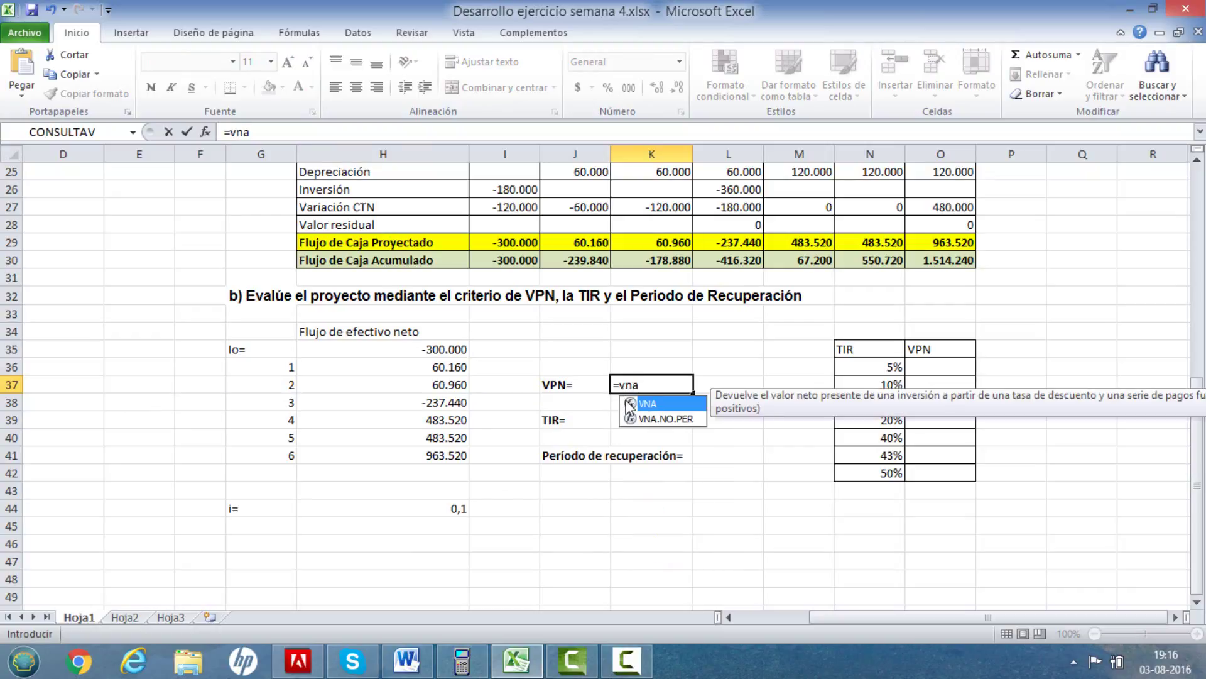
pyautogui.doubleClick(632, 404)
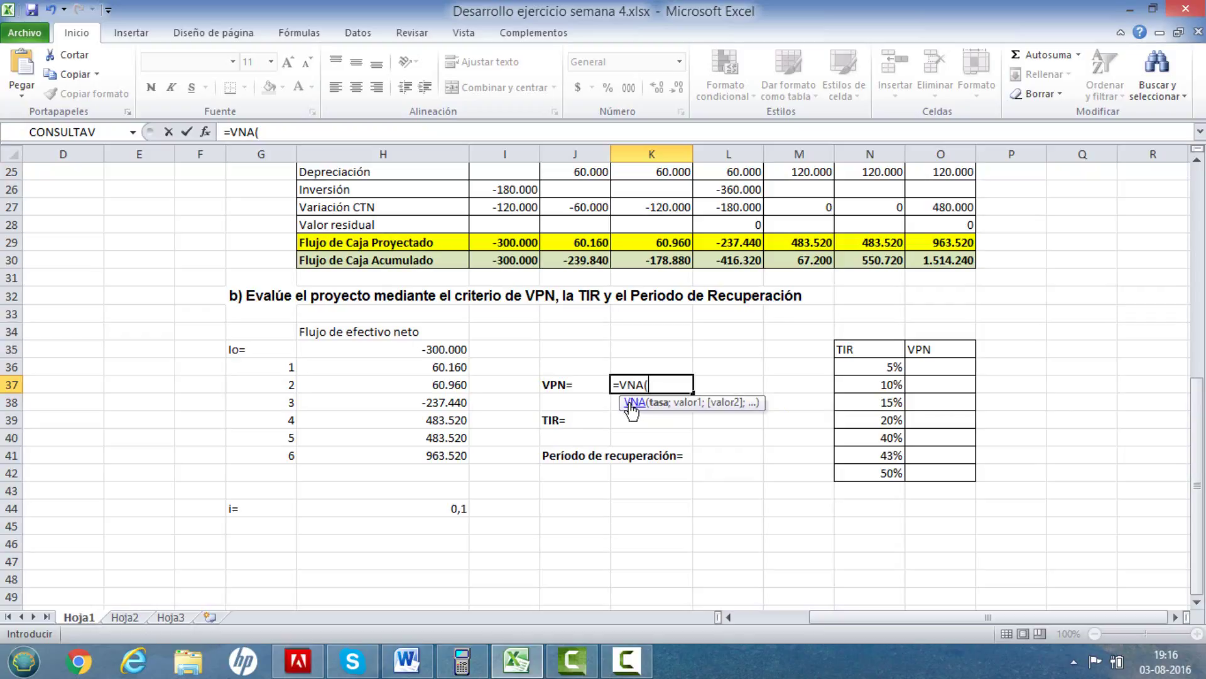
pyautogui.click(456, 509)
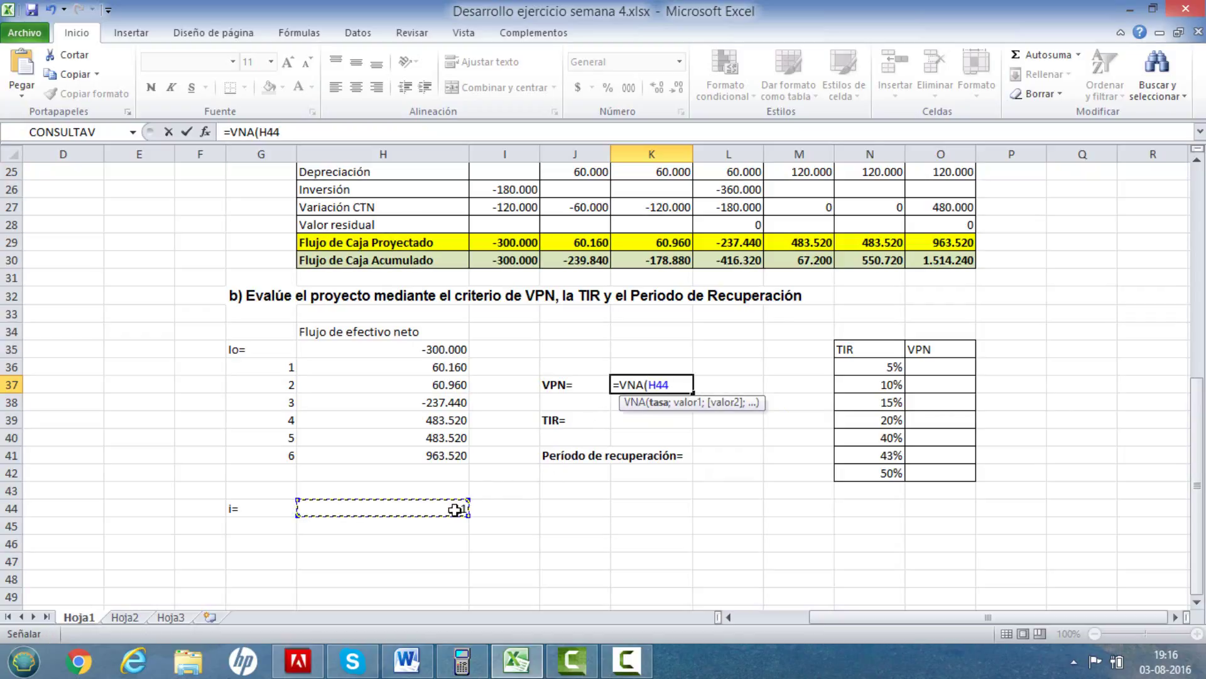
pyautogui.write(';')
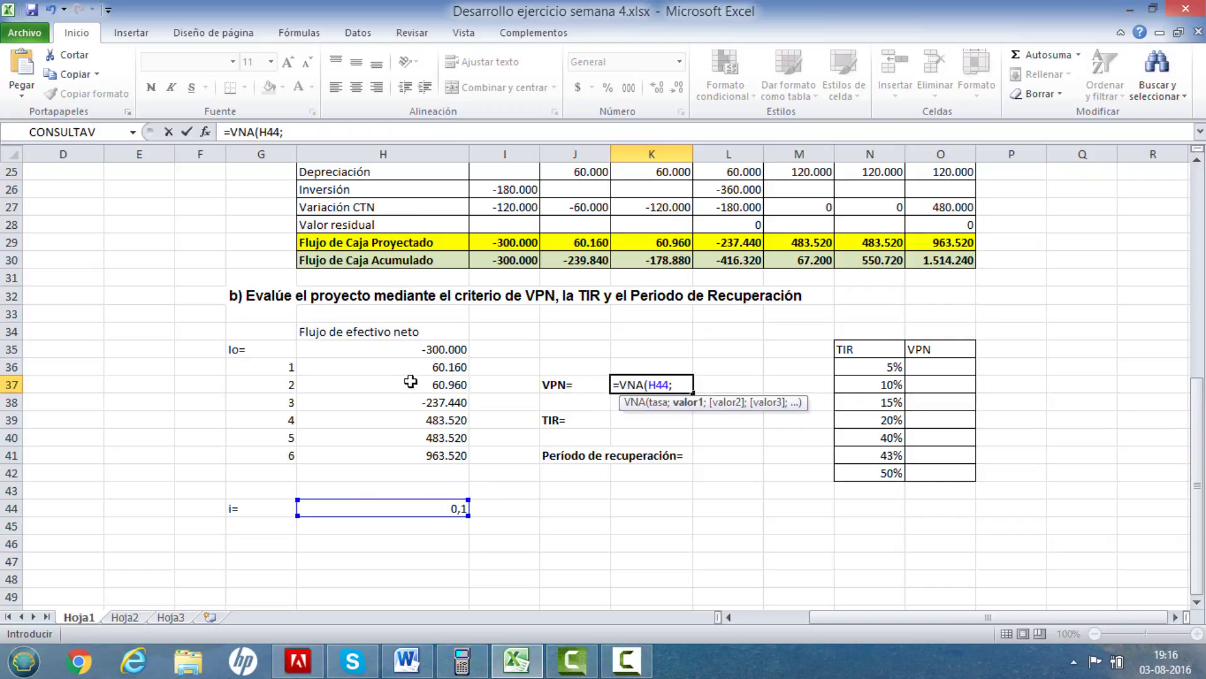
pyautogui.moveTo(429, 370); pyautogui.dragTo(426, 459)
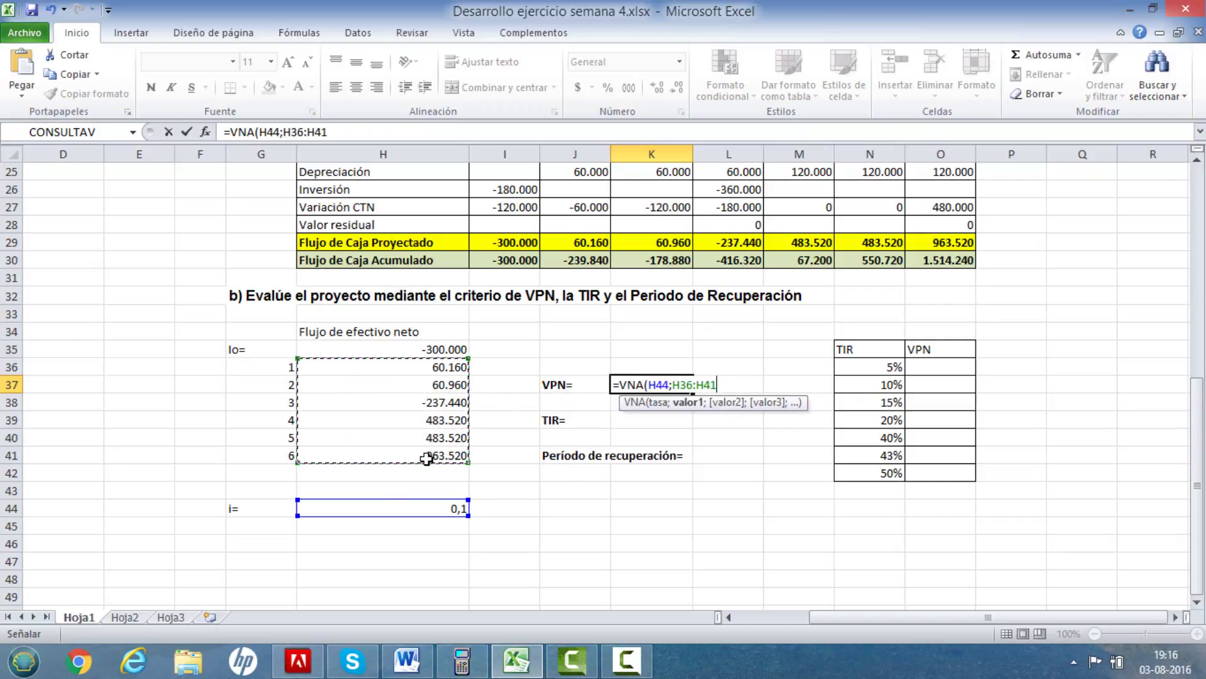
pyautogui.write(')+')
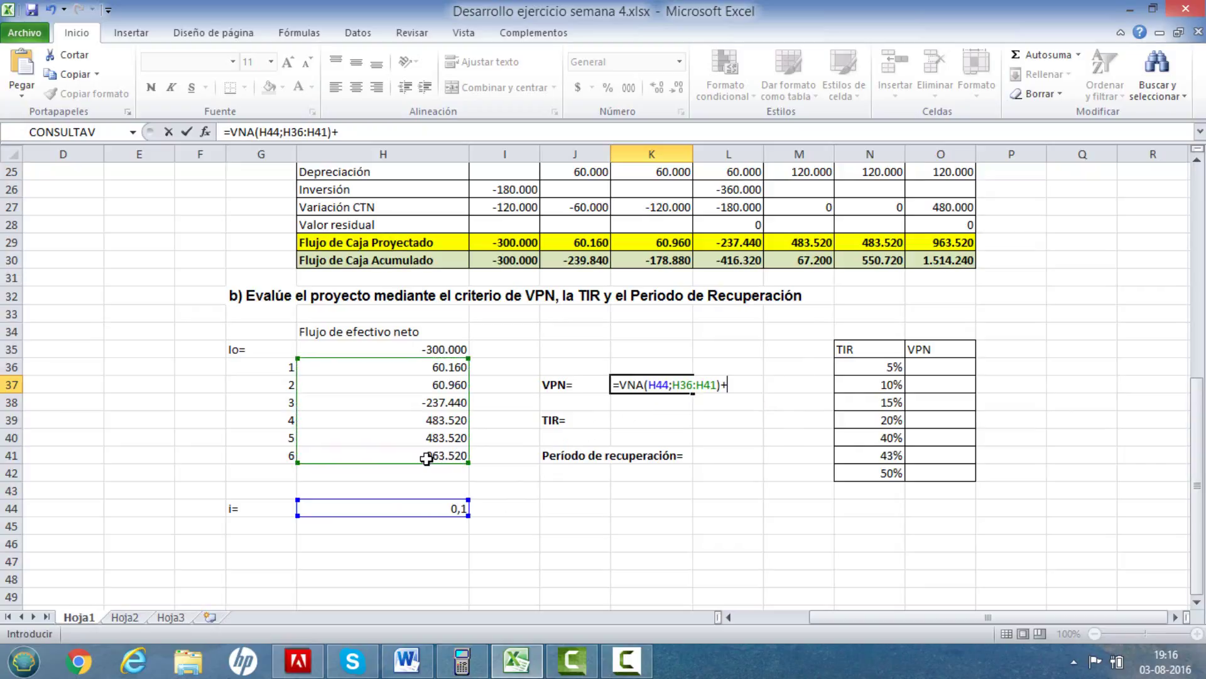
pyautogui.click(408, 350)
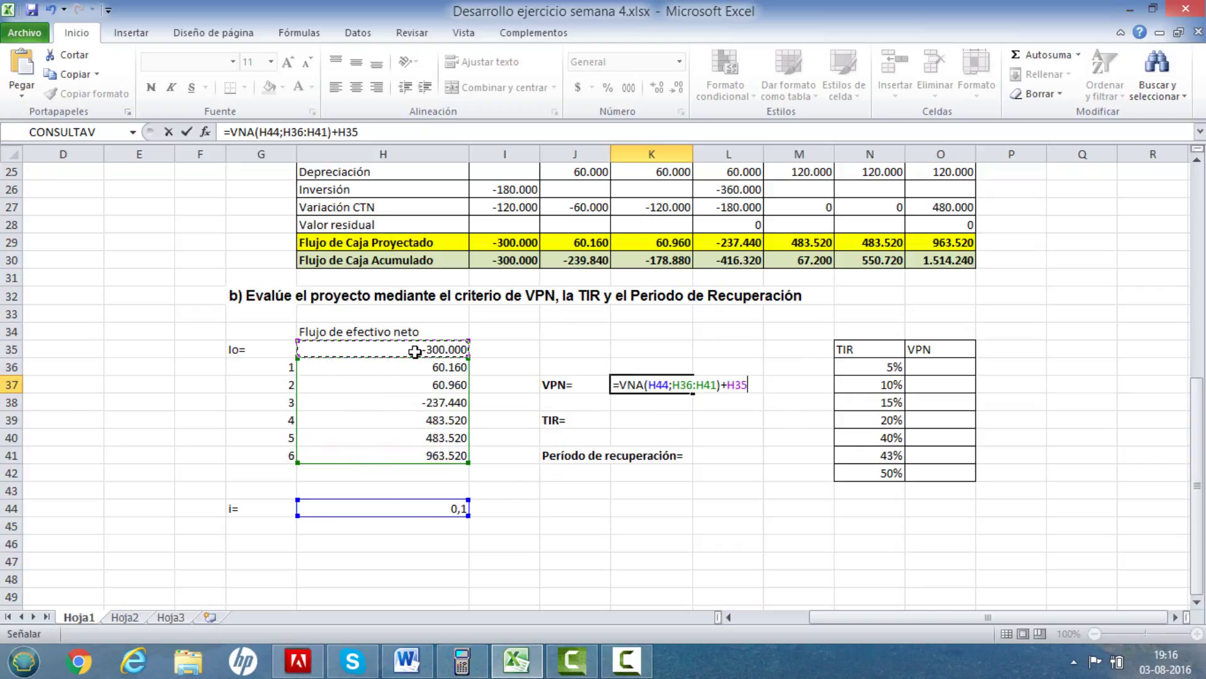
pyautogui.press('Return')
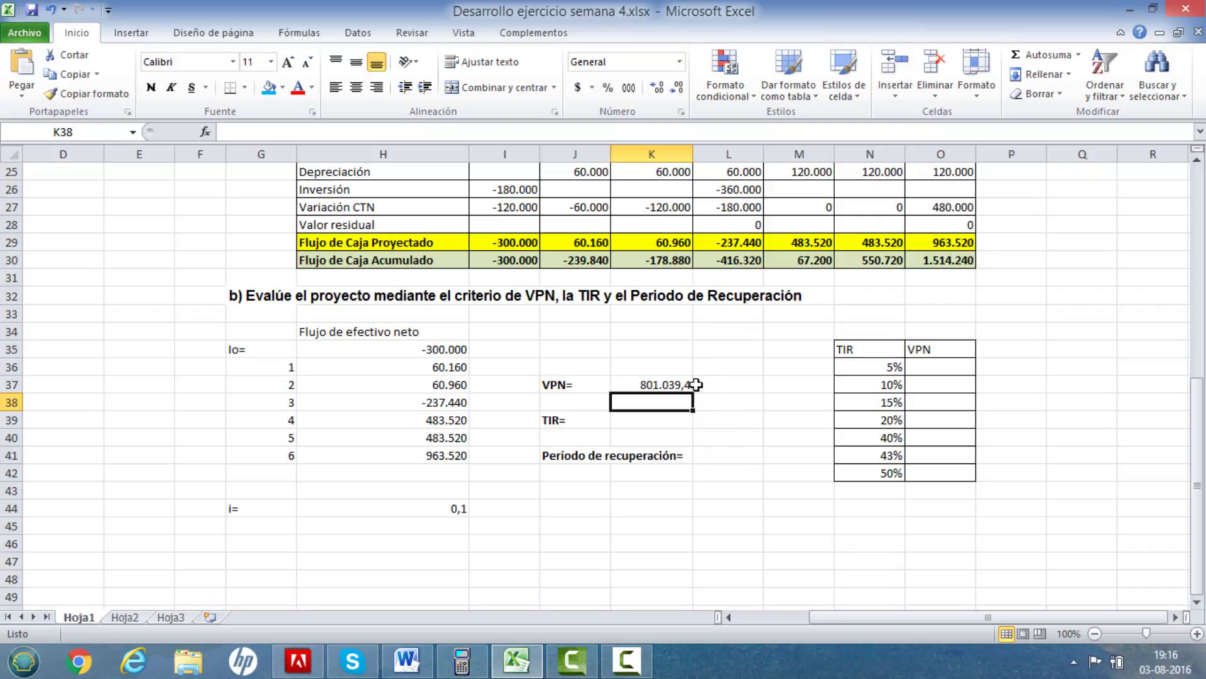
# Calculate the TIR of the net cash flows in cell K39 with the formula =TIR(H35:H41).
pyautogui.click(642, 420)
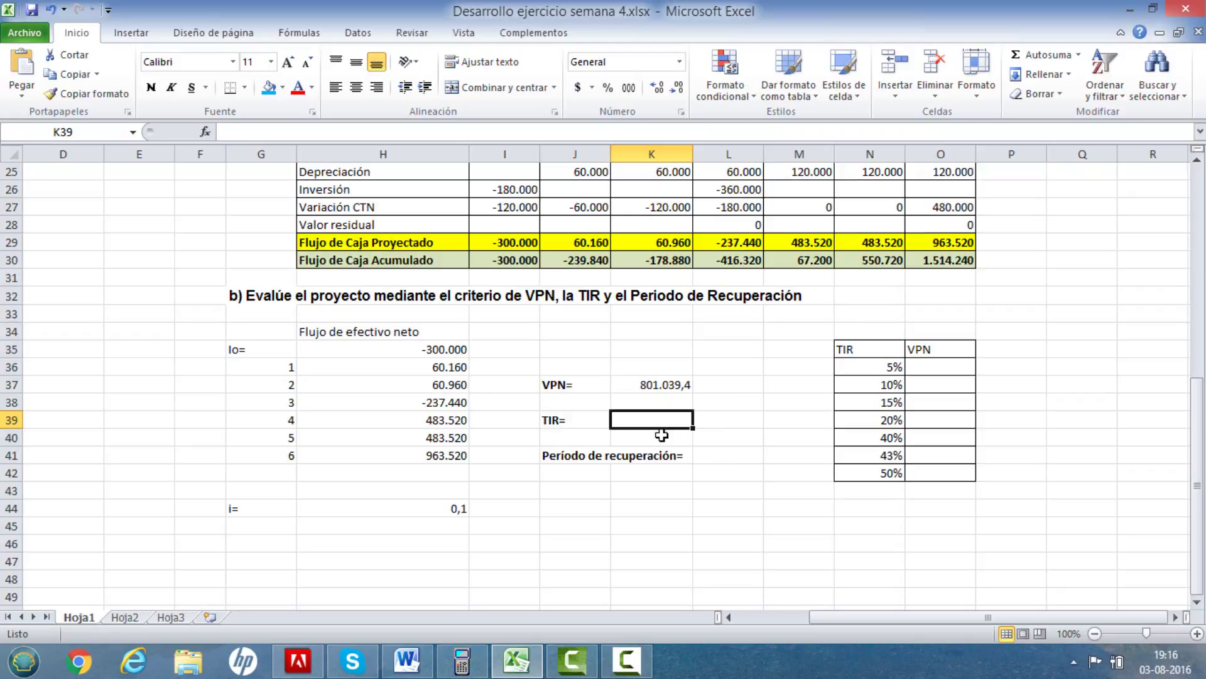
pyautogui.write('=')
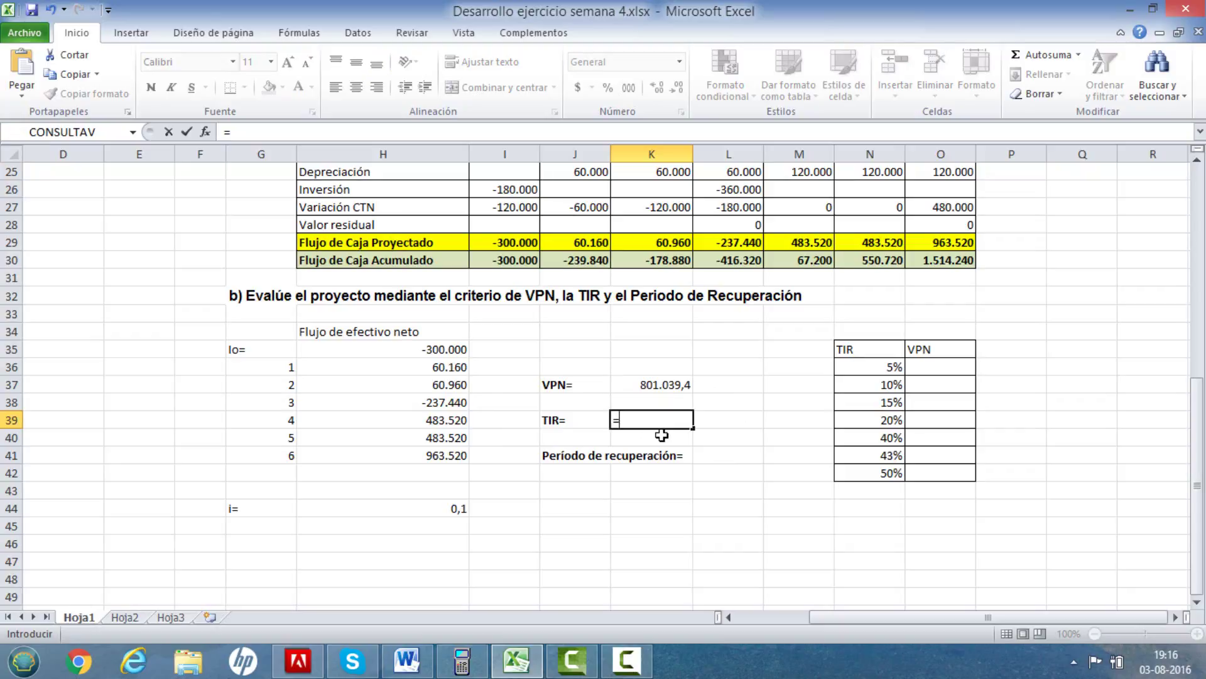
pyautogui.write('t')
pyautogui.press('BackSpace')
pyautogui.write('tir')
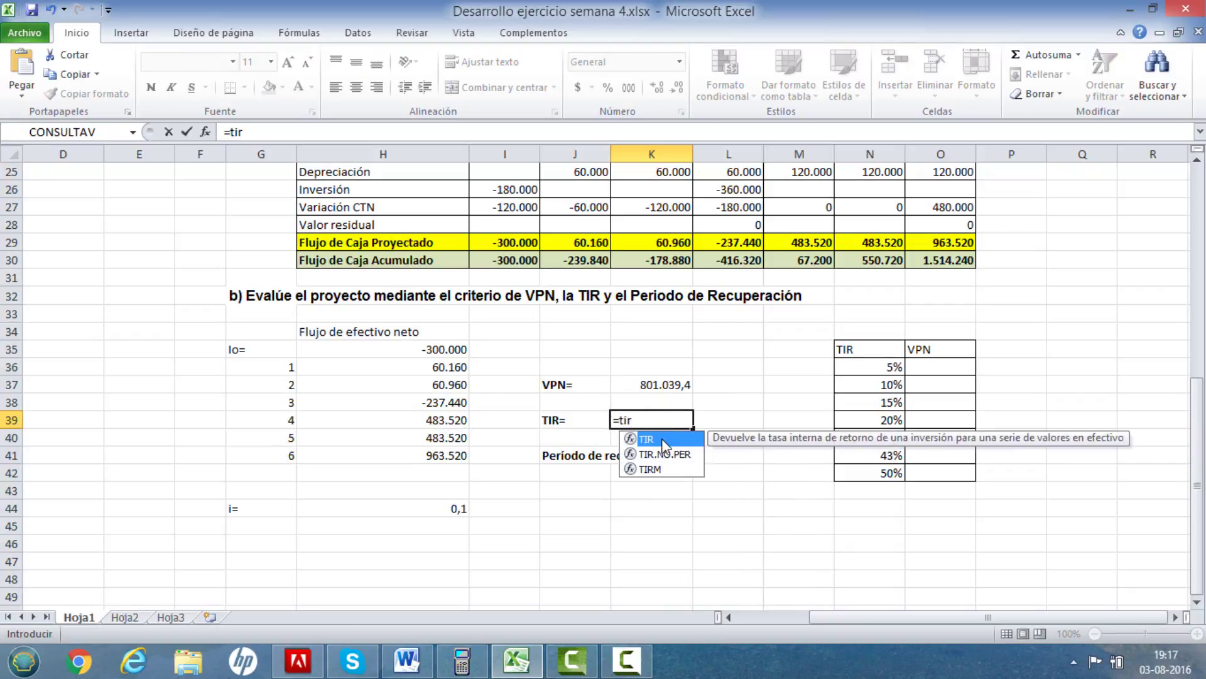
pyautogui.doubleClick(664, 441)
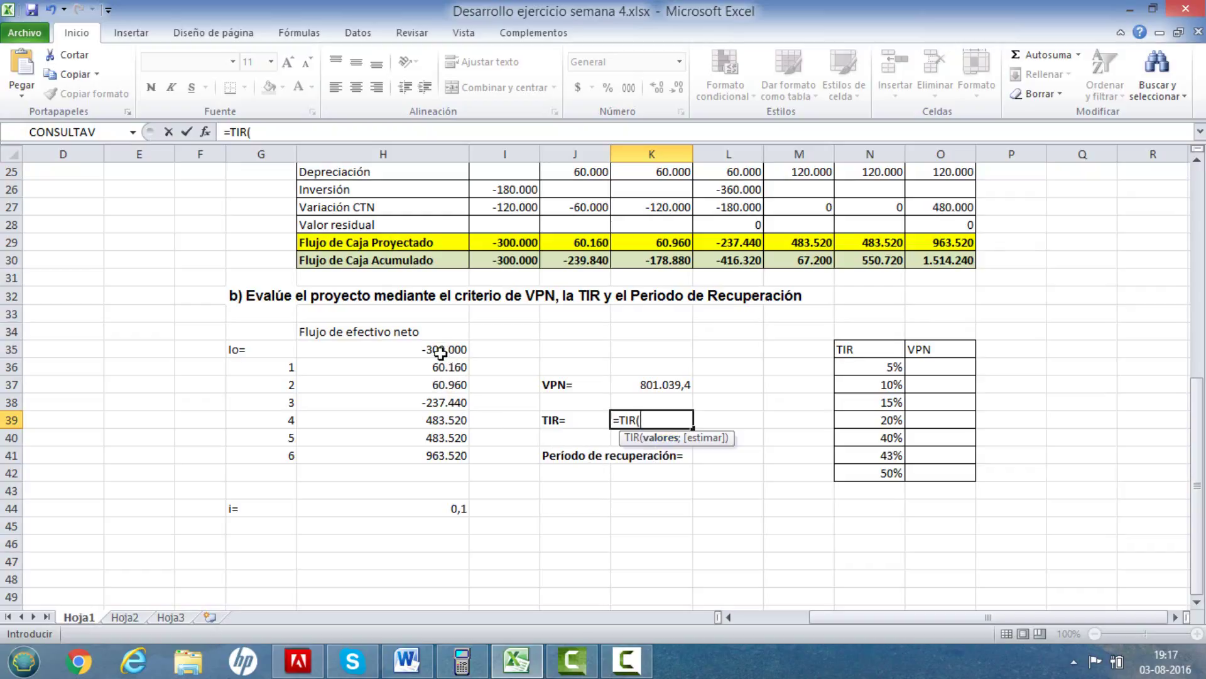
pyautogui.moveTo(440, 351); pyautogui.dragTo(442, 455)
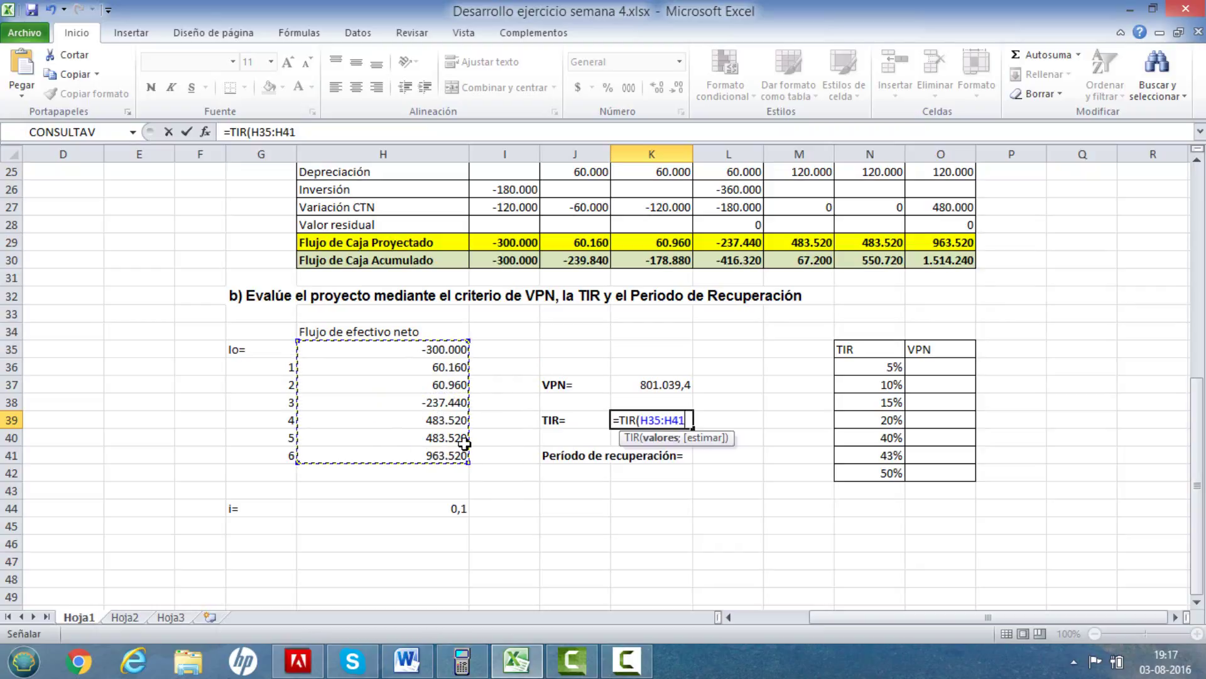
pyautogui.write(')')
pyautogui.press('Return')
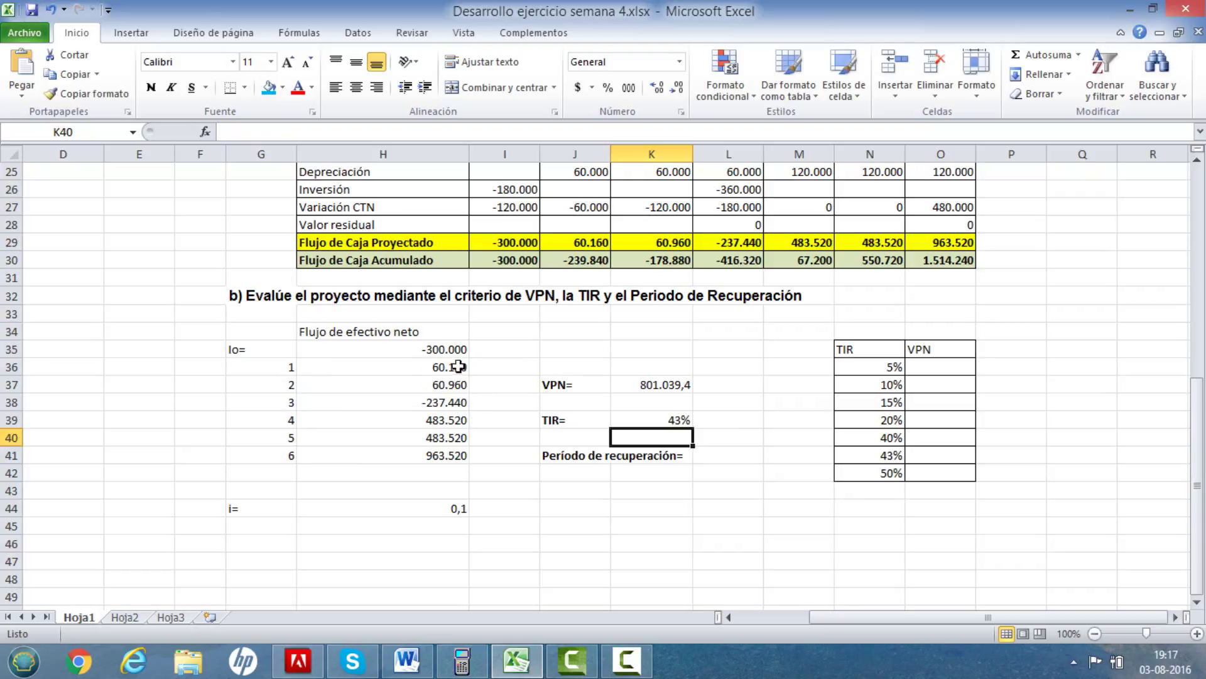
# Display the TIR percentage in cell K39 with four decimal places.
pyautogui.click(651, 421)
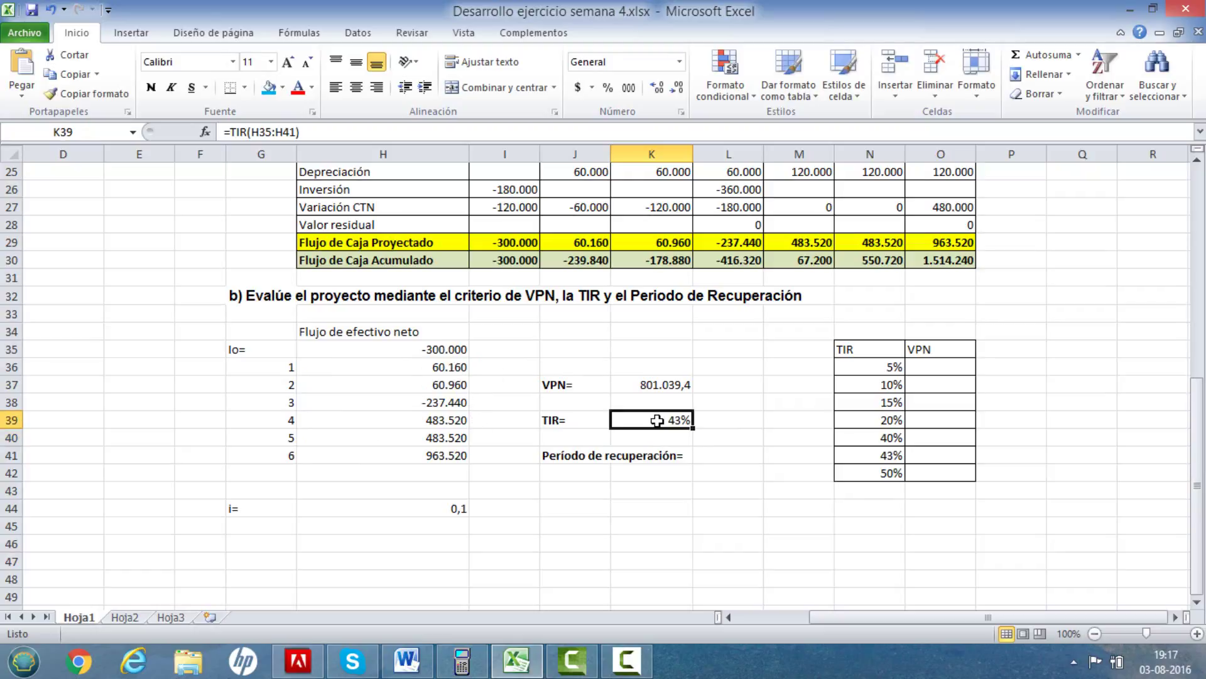
pyautogui.click(658, 87)
pyautogui.click(658, 87)
pyautogui.click(657, 87)
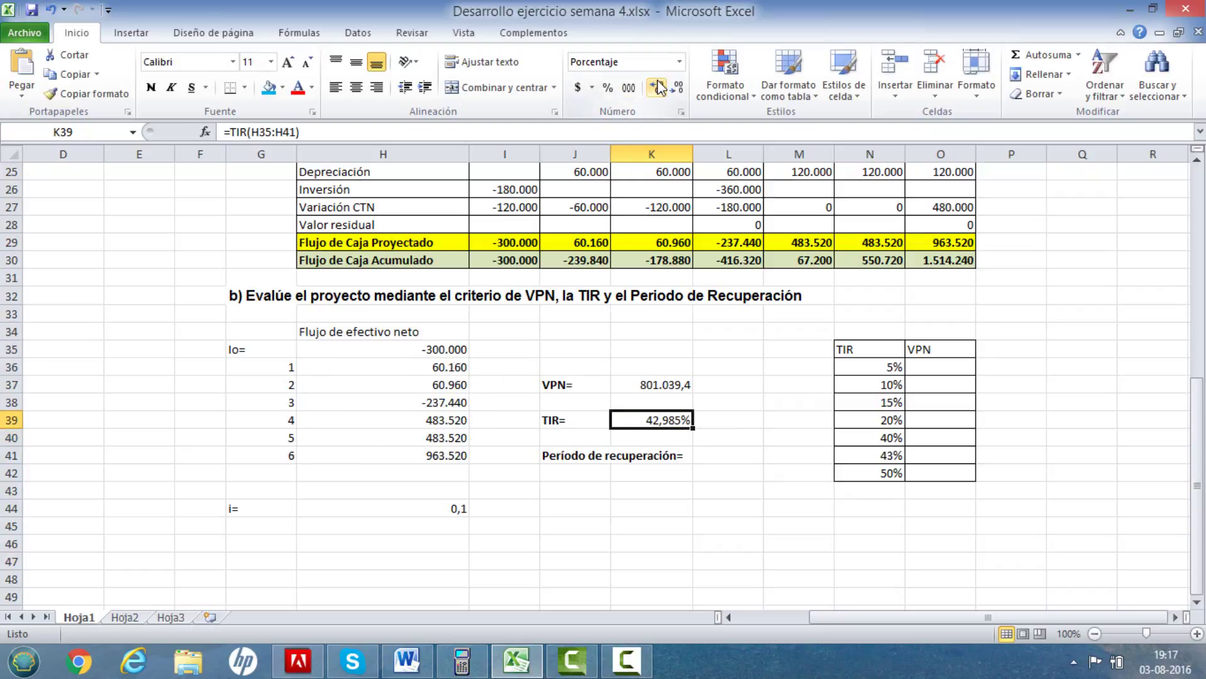
pyautogui.click(657, 88)
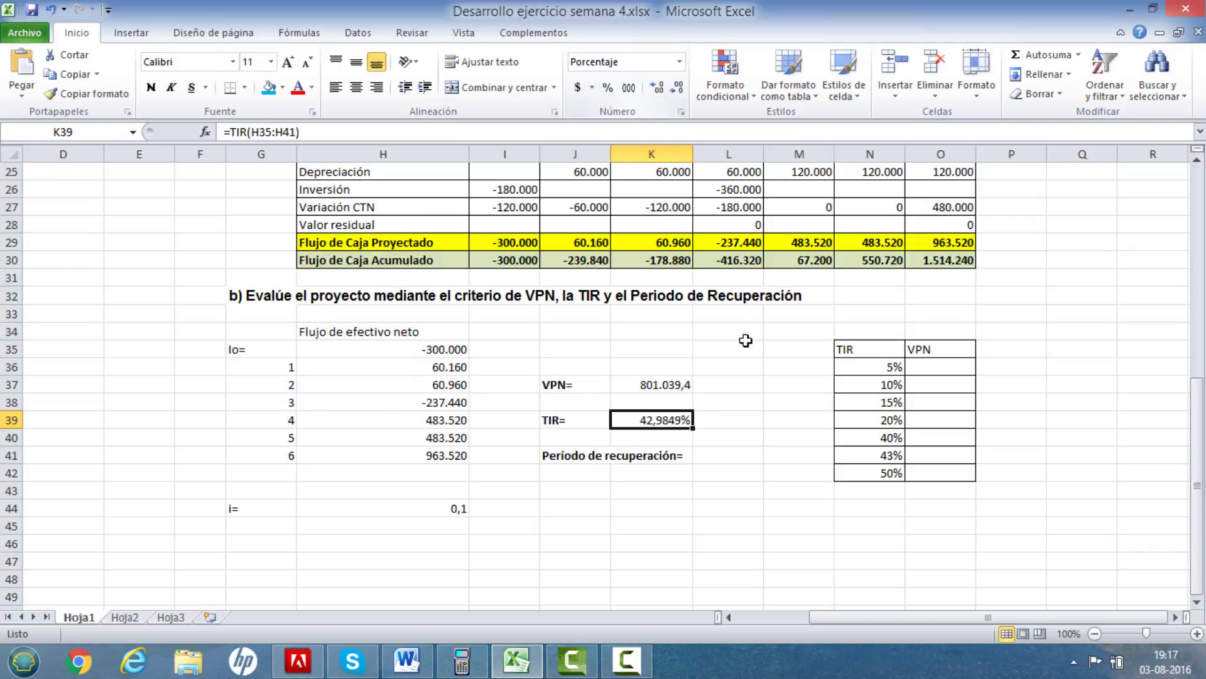
# Display the VPN in cell K37 with three decimal places.
pyautogui.click(694, 384)
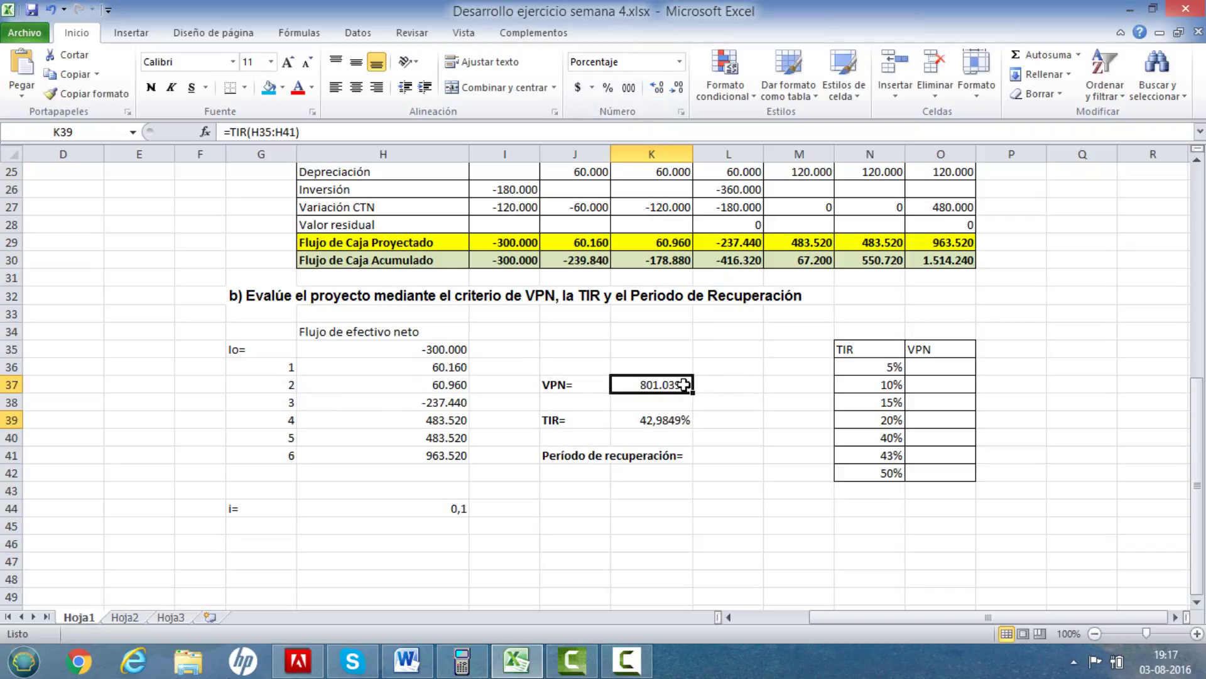
pyautogui.click(656, 88)
pyautogui.click(656, 88)
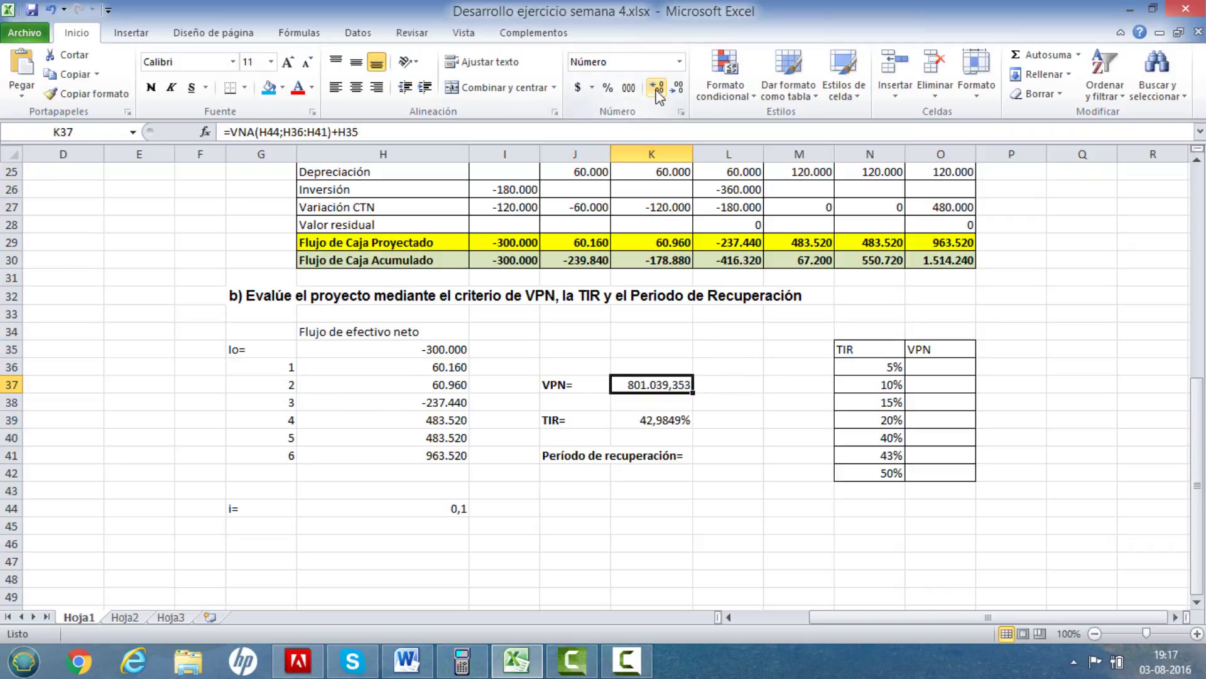
pyautogui.click(759, 489)
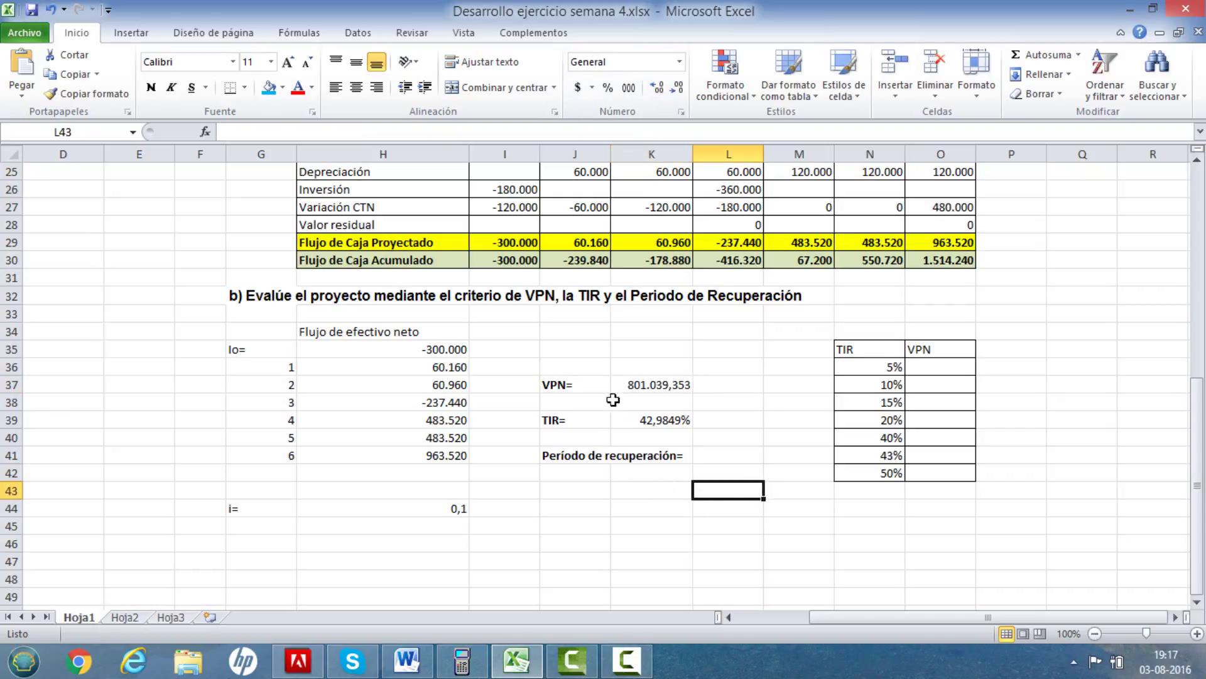
# Review the VPN and TIR formulas, switch to the fx-9860 emulator, and enter -300000 to check the VPN manually.
pyautogui.click(636, 385)
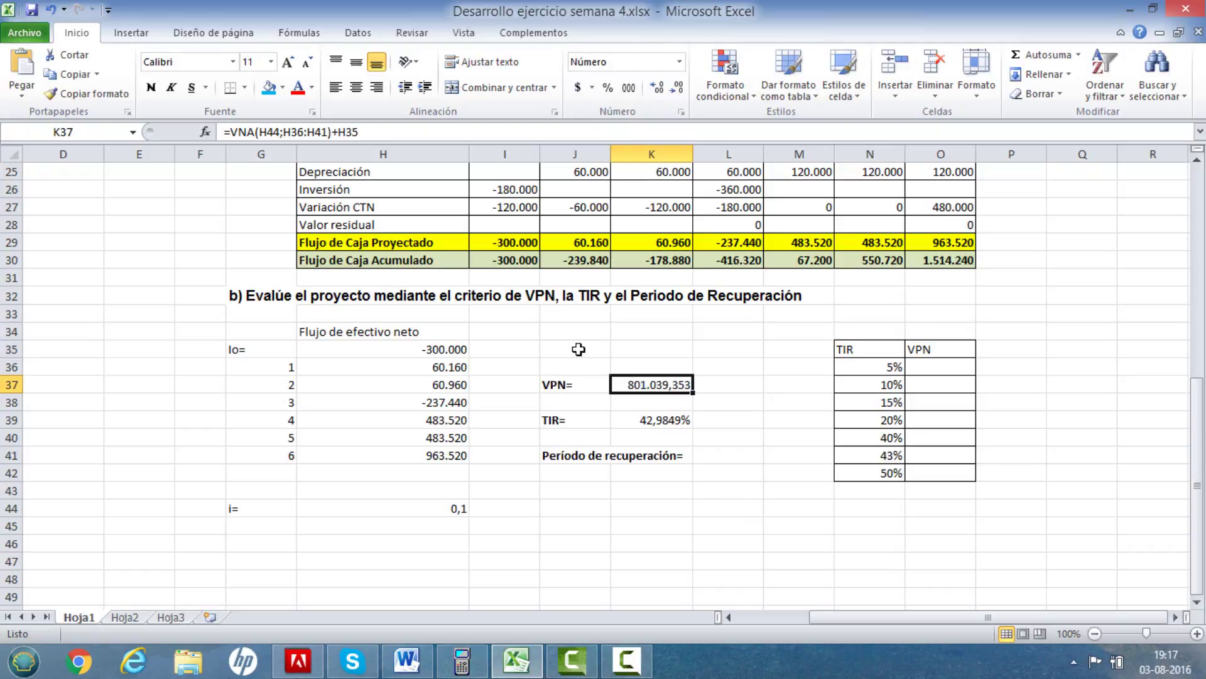
pyautogui.click(649, 421)
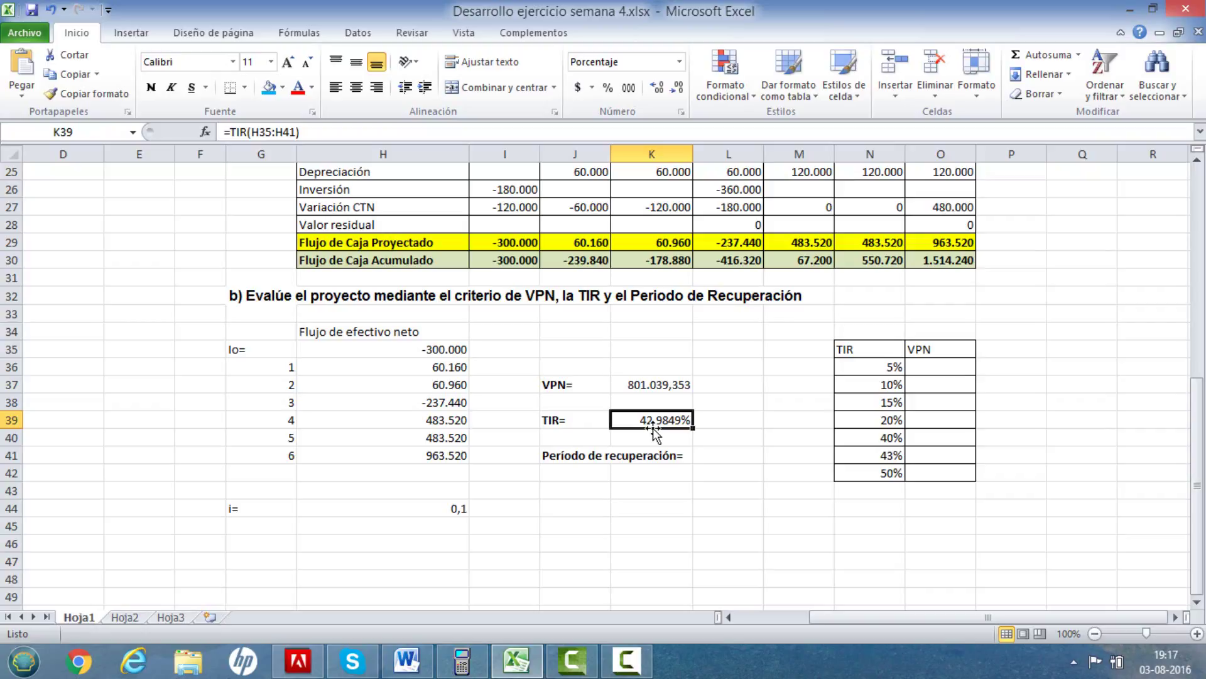
pyautogui.click(627, 388)
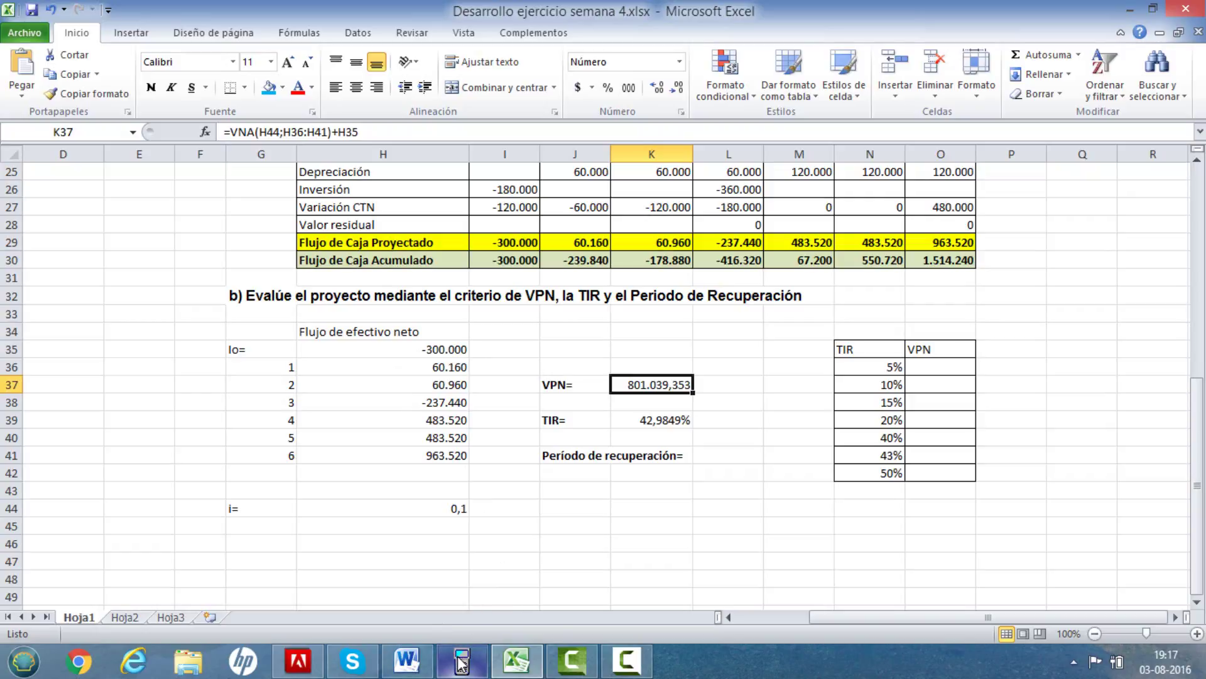
pyautogui.moveTo(462, 661)
pyautogui.click(489, 599)
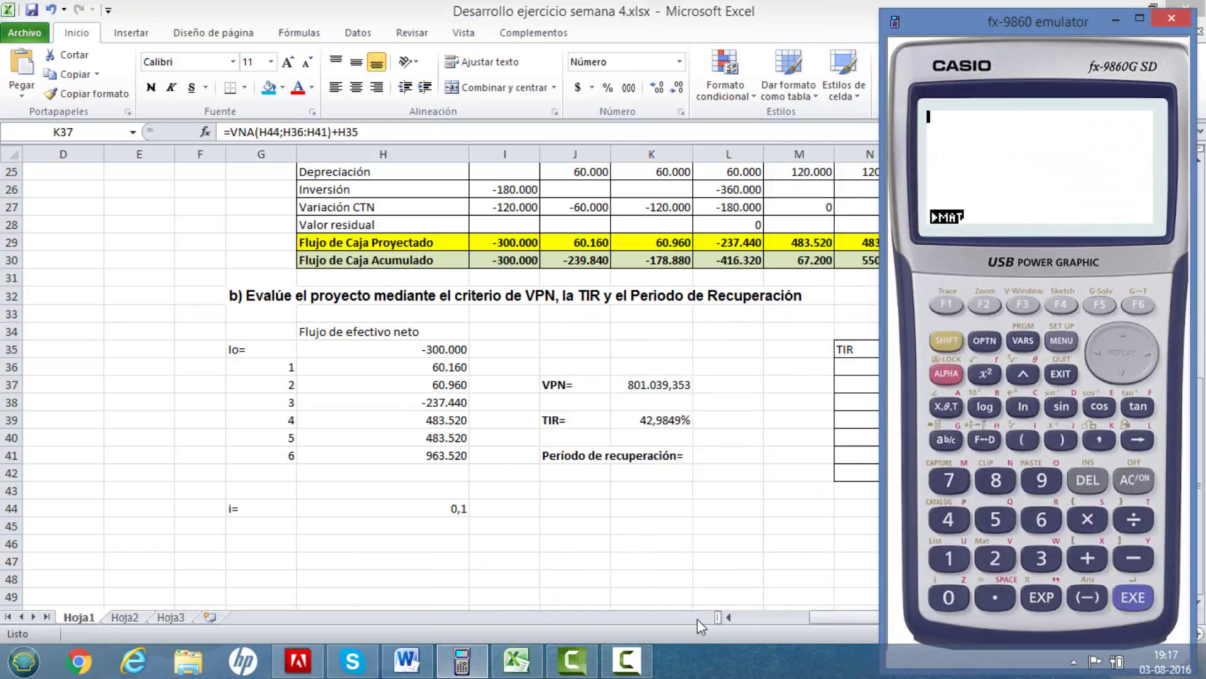
pyautogui.moveTo(572, 669)
pyautogui.write('-300000')
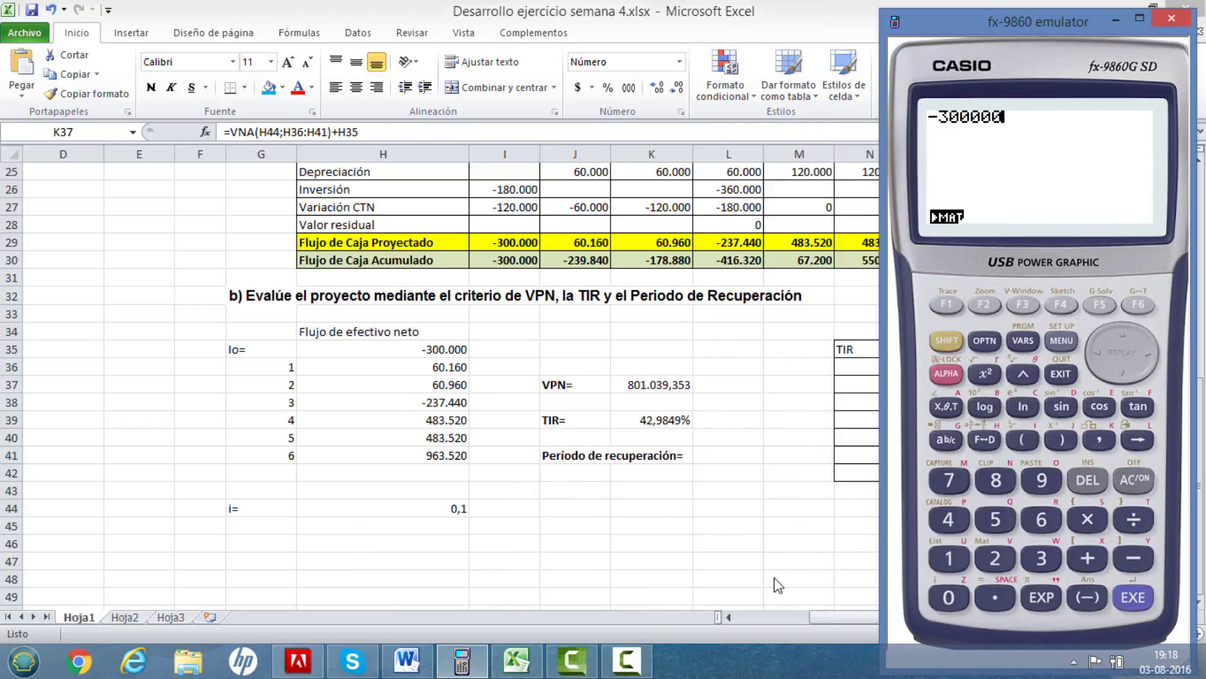
# Add the first-year discounted flow (60160÷1.1) to the calculator expression and begin the second-year term with 60960.
pyautogui.write('+(61160')
pyautogui.press('BackSpace')
pyautogui.press('BackSpace')
pyautogui.press('BackSpace')
pyautogui.press('BackSpace')
pyautogui.write('0160/')
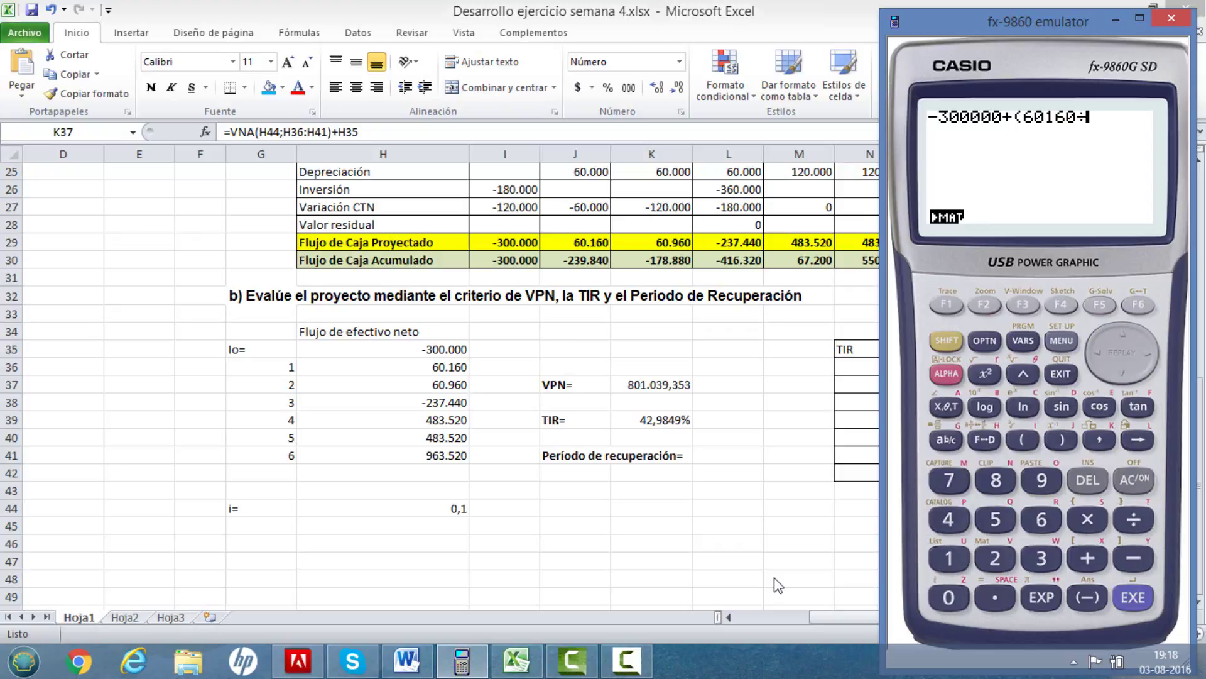
pyautogui.write('1.1)+(60960')
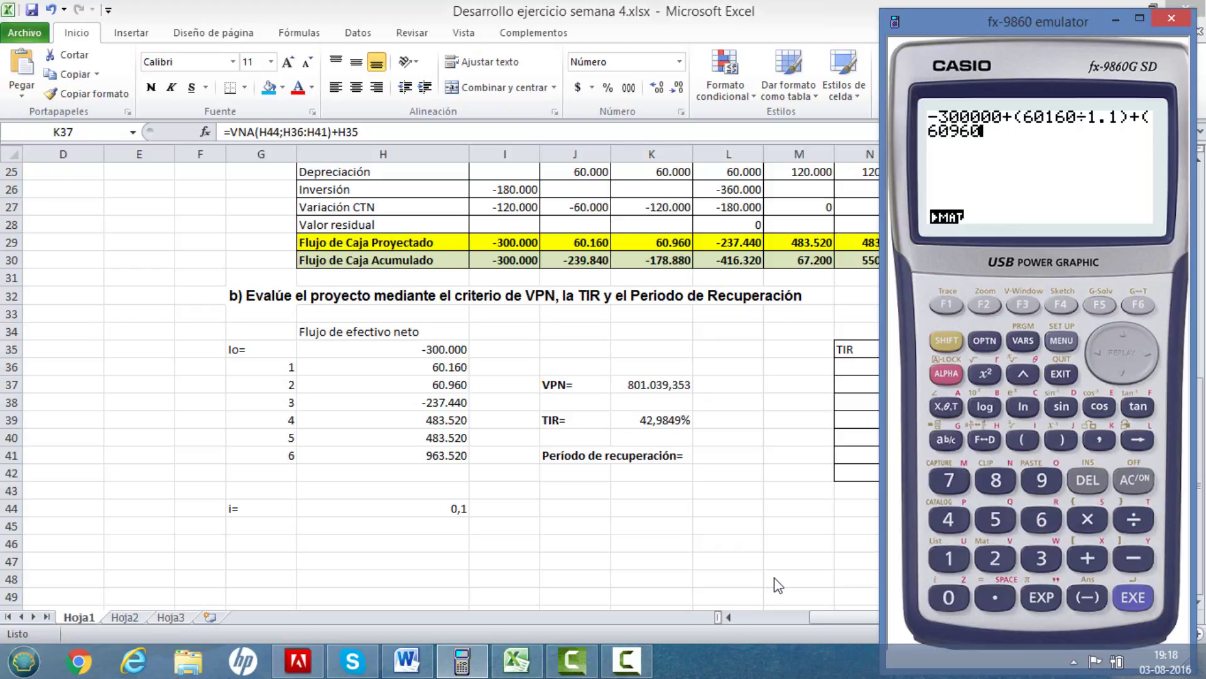
# Divide the second-year flow by 1.1^2 and add the third-year term (-237440÷1.1^3) to the calculator expression.
pyautogui.write('/')
pyautogui.write('1.1')
pyautogui.write('^')
pyautogui.write('2')
pyautogui.write(')+(')
pyautogui.write('-237')
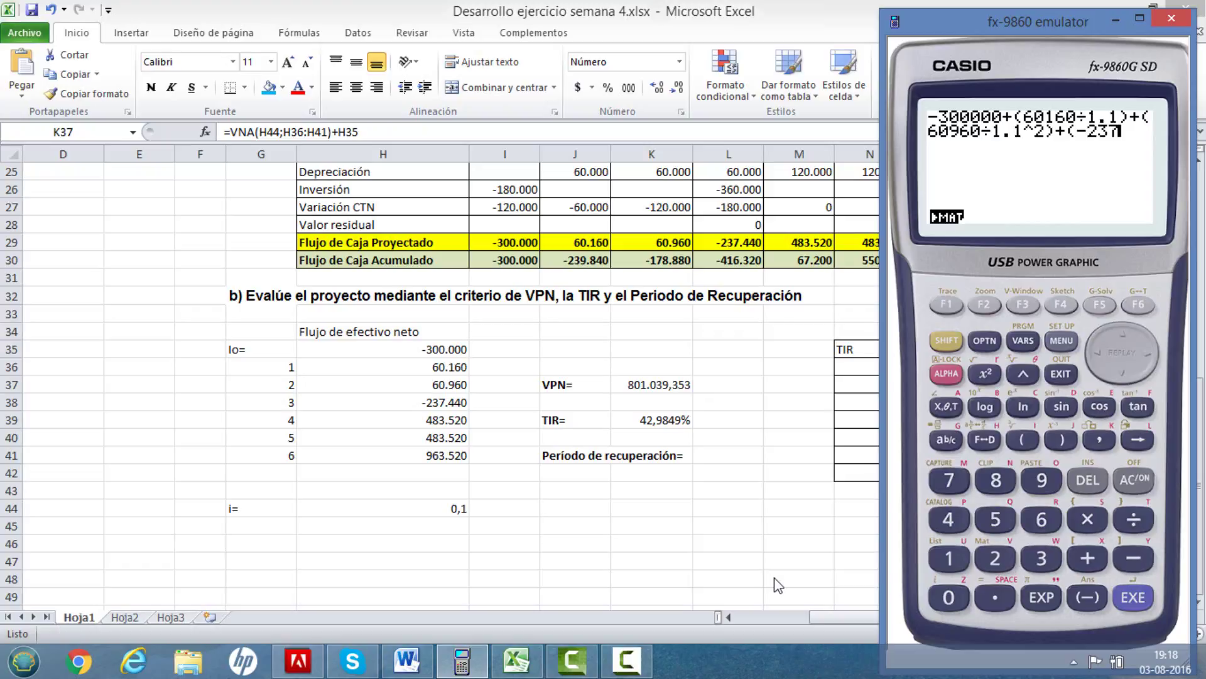
pyautogui.write('440')
pyautogui.write('/1.1')
pyautogui.write('^')
pyautogui.write('3)')
pyautogui.write('+(')
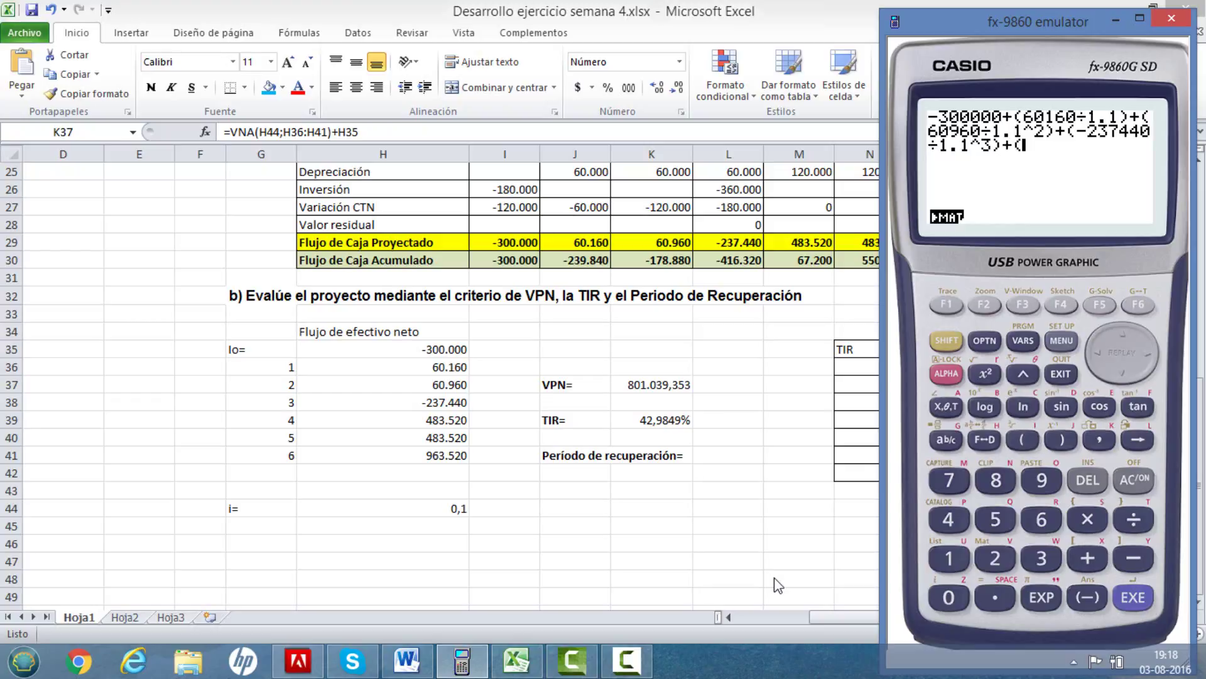
# Add the fourth- and fifth-year terms (483520÷1.1^4) and (483520÷1.1^5) to the expression and begin the sixth-year term with 963.
pyautogui.write('4835')
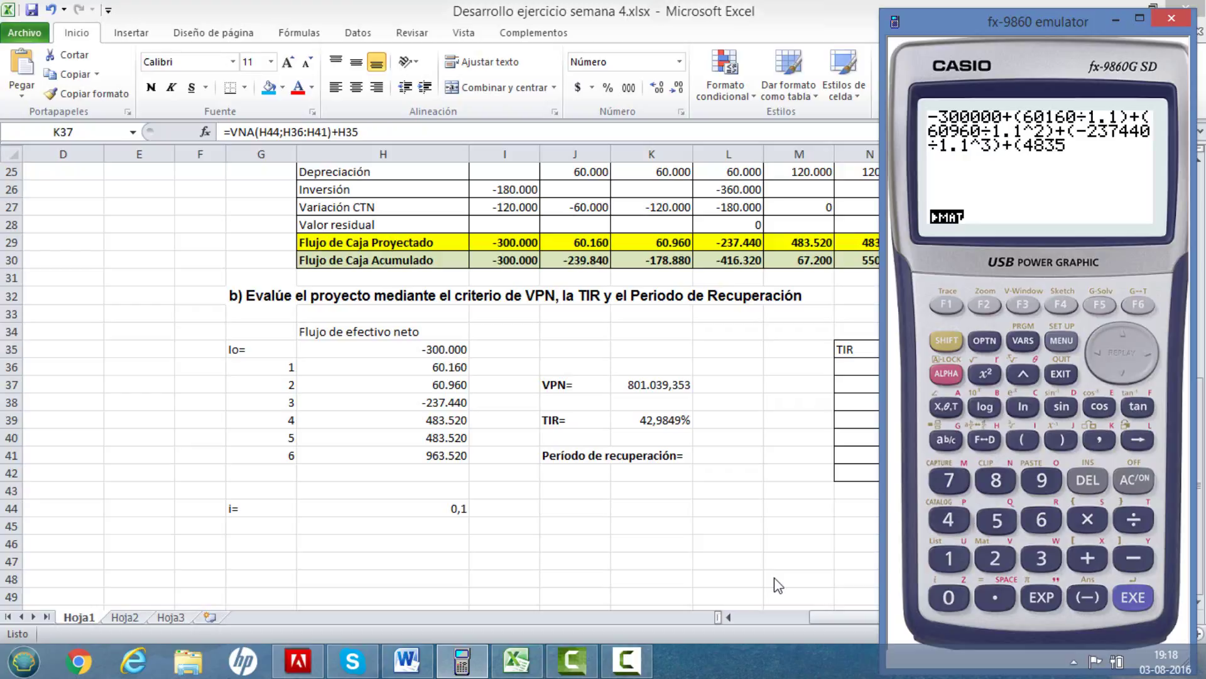
pyautogui.write('20/1.1')
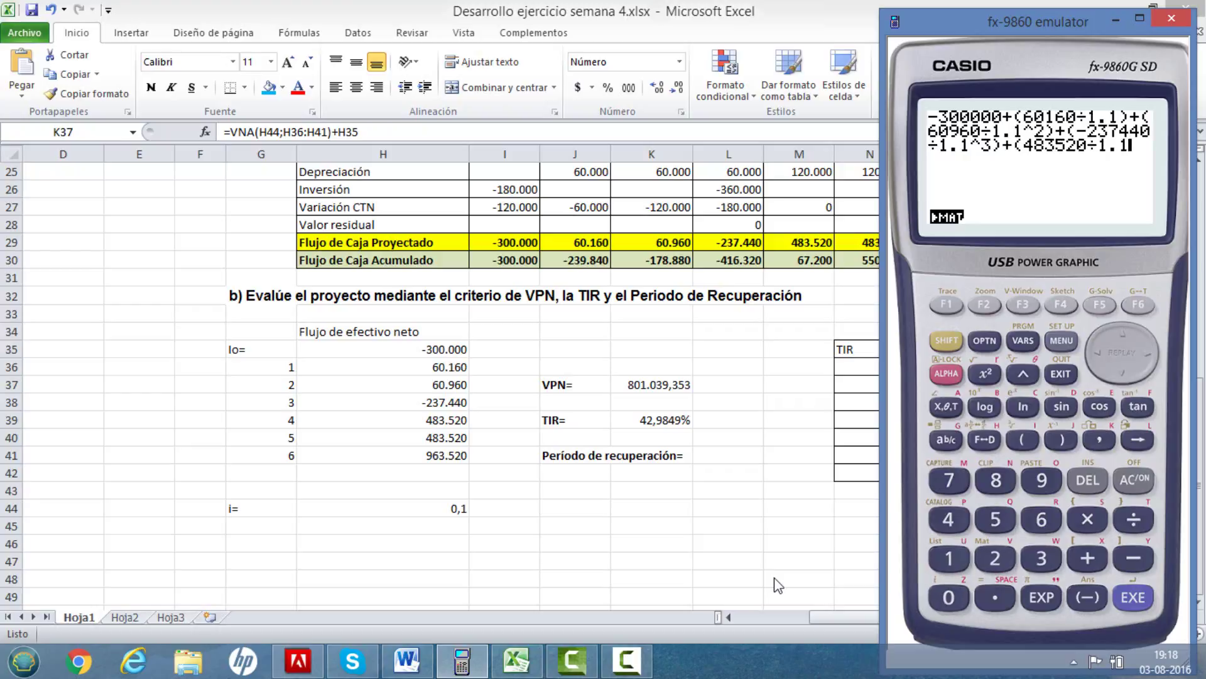
pyautogui.write('^4)+(483520')
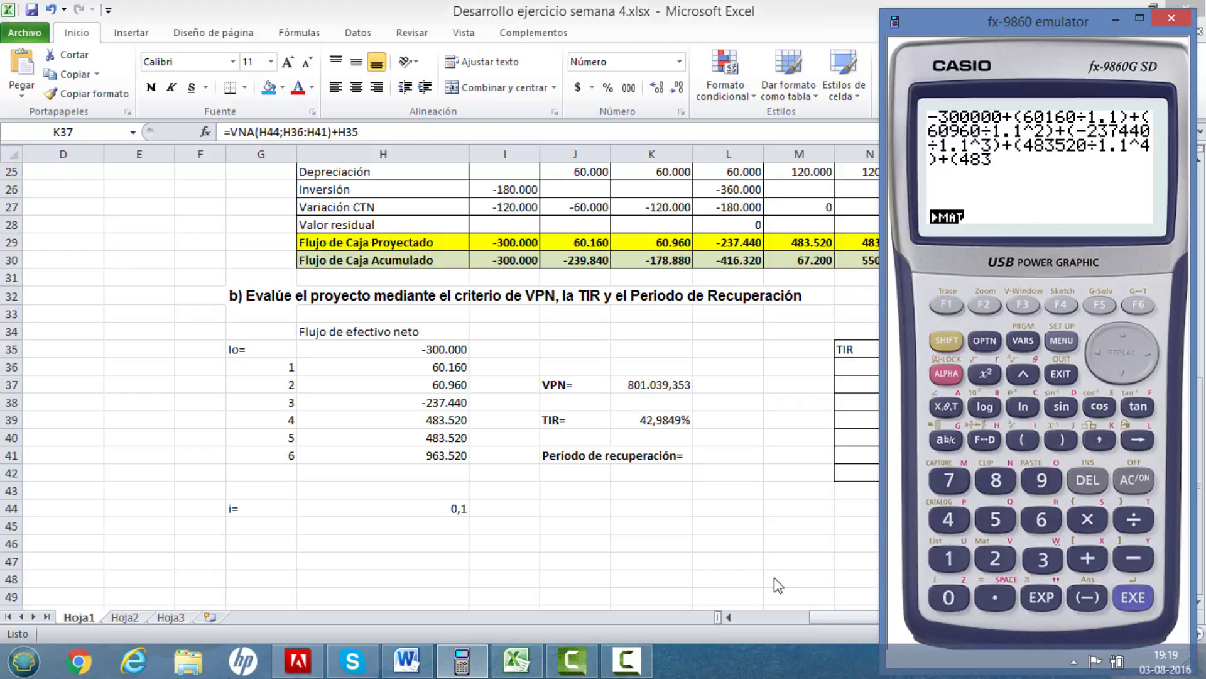
pyautogui.write('/1.1')
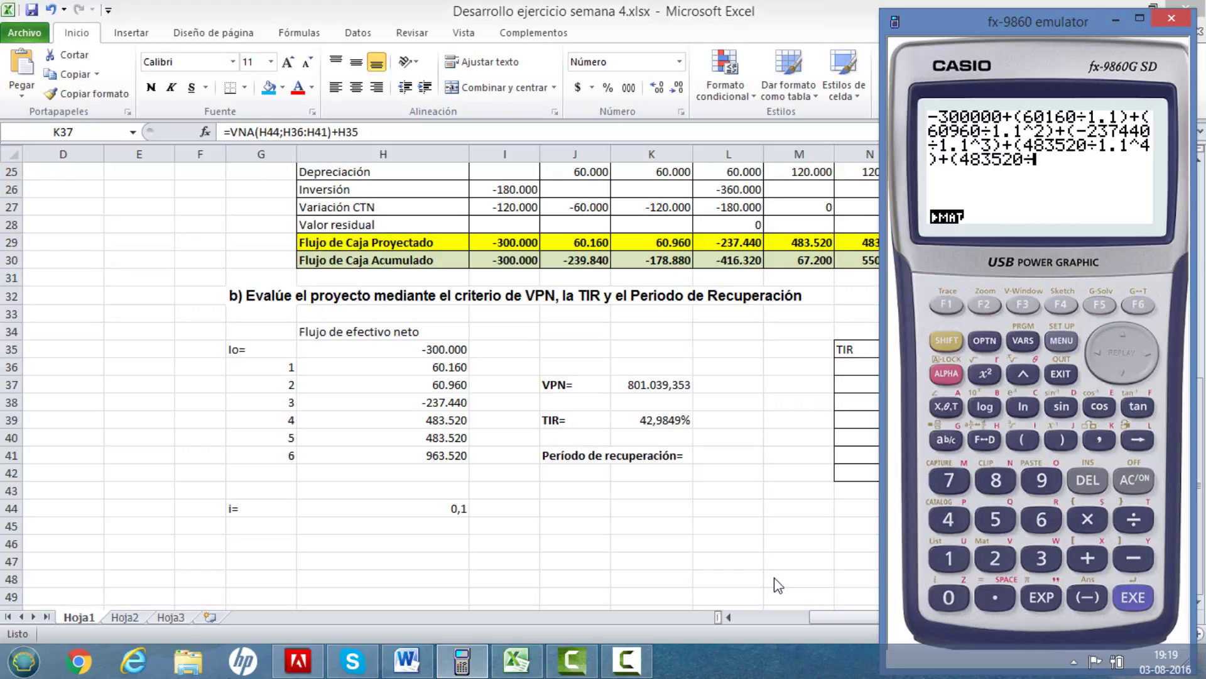
pyautogui.write('^5)+(963')
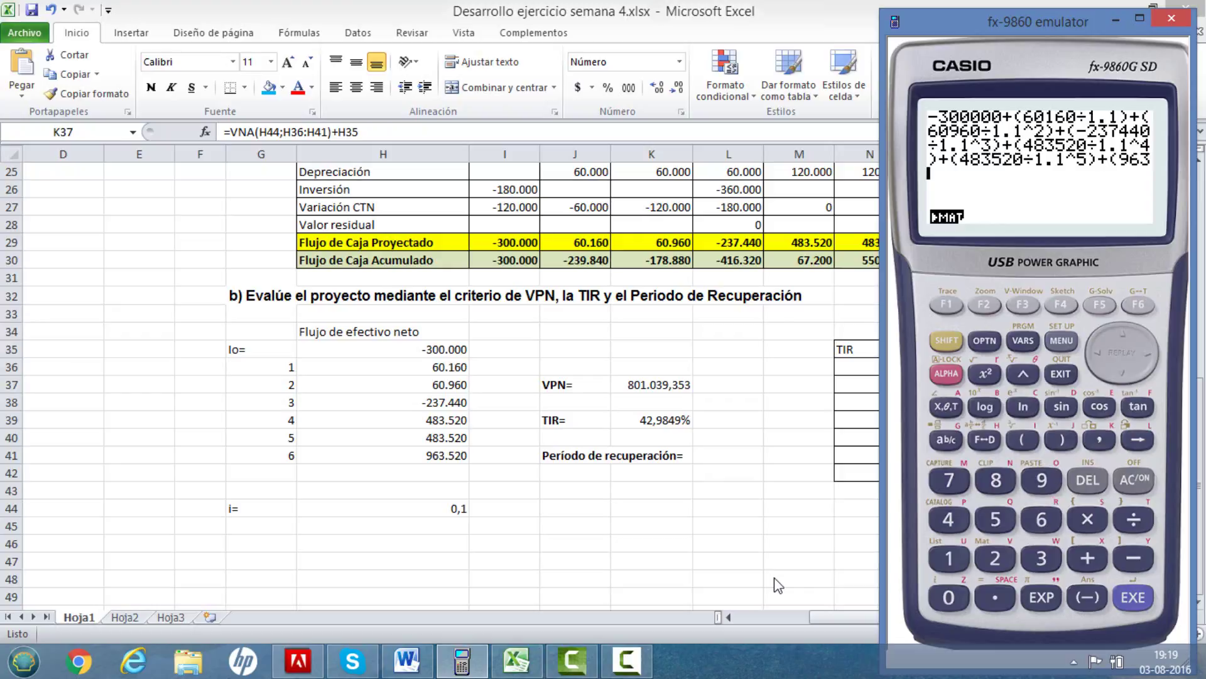
# Complete the sixth-year term as (963520÷1.1^6), evaluate the expression, and clear and minimize the calculator to return to Excel.
pyautogui.write('520/1.1')
pyautogui.write('^')
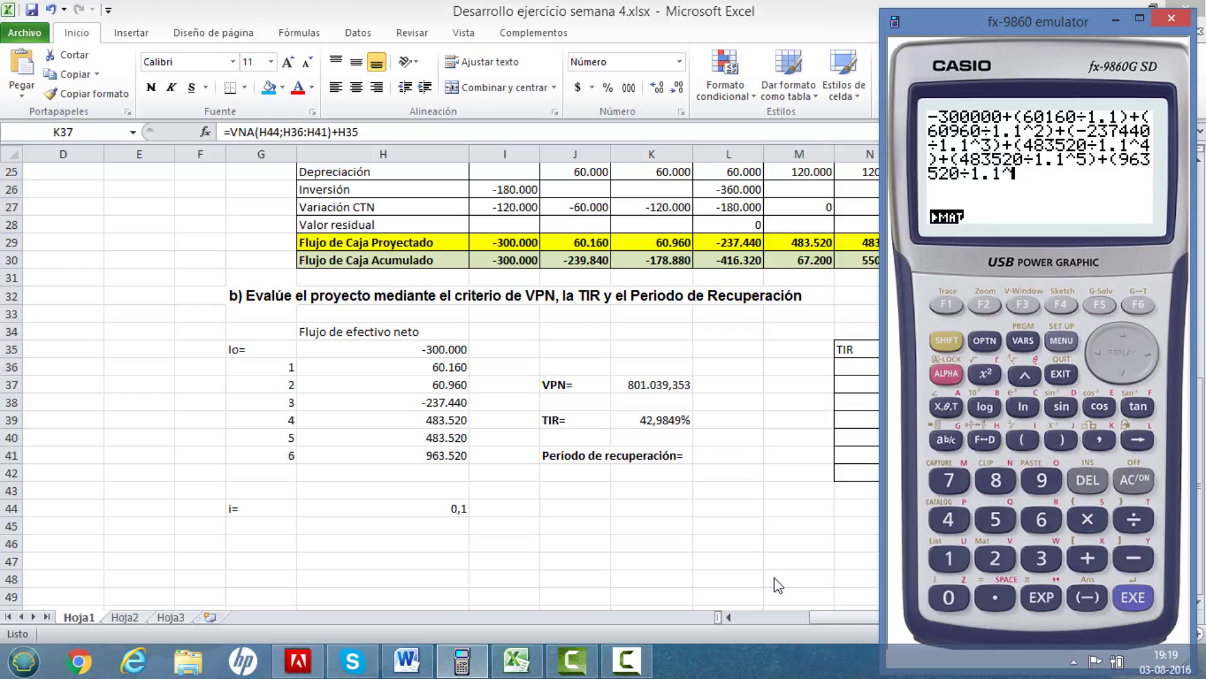
pyautogui.write('6)')
pyautogui.press('Return')
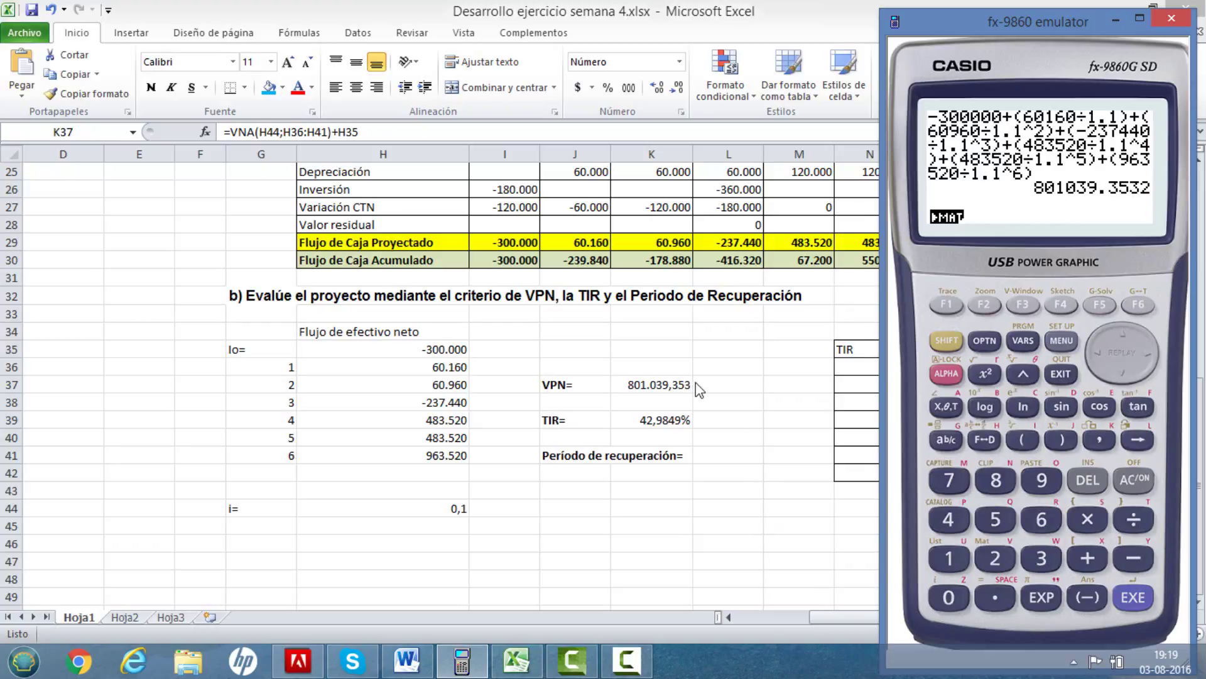
pyautogui.click(1132, 481)
pyautogui.click(1115, 22)
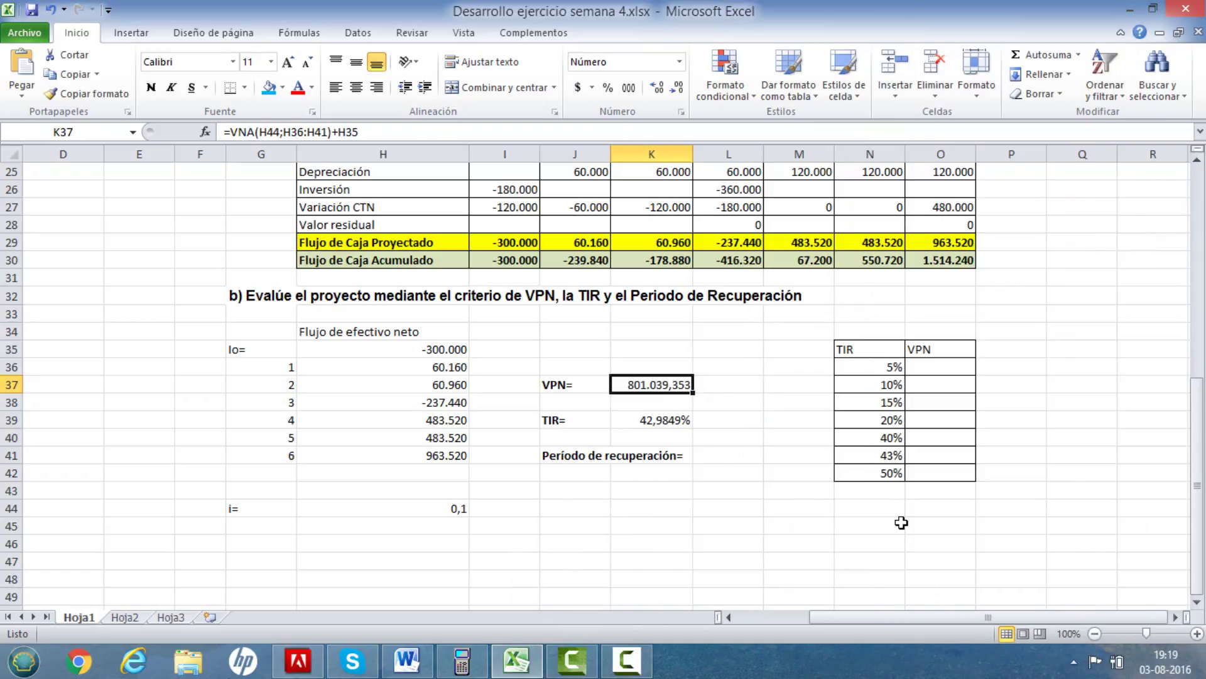
# Examine the accumulated cash flow through year 3 and the projected flow of year 4 for the payback calculation.
pyautogui.click(729, 454)
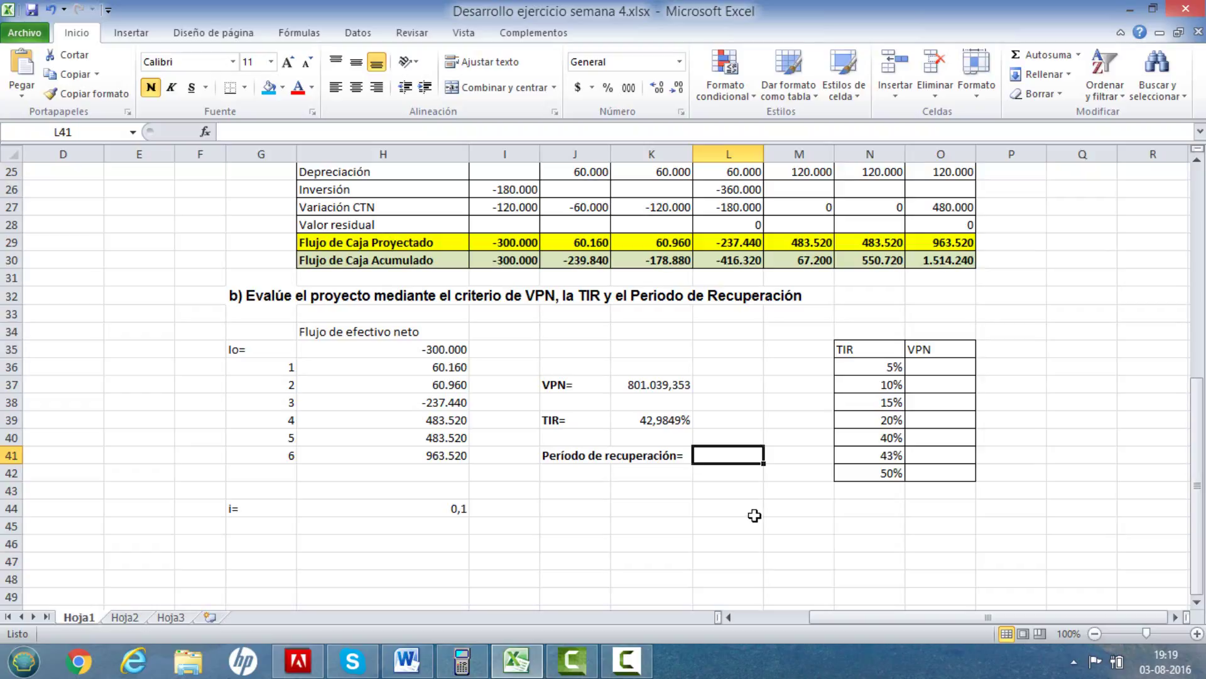
pyautogui.scroll(2, 762, 484)
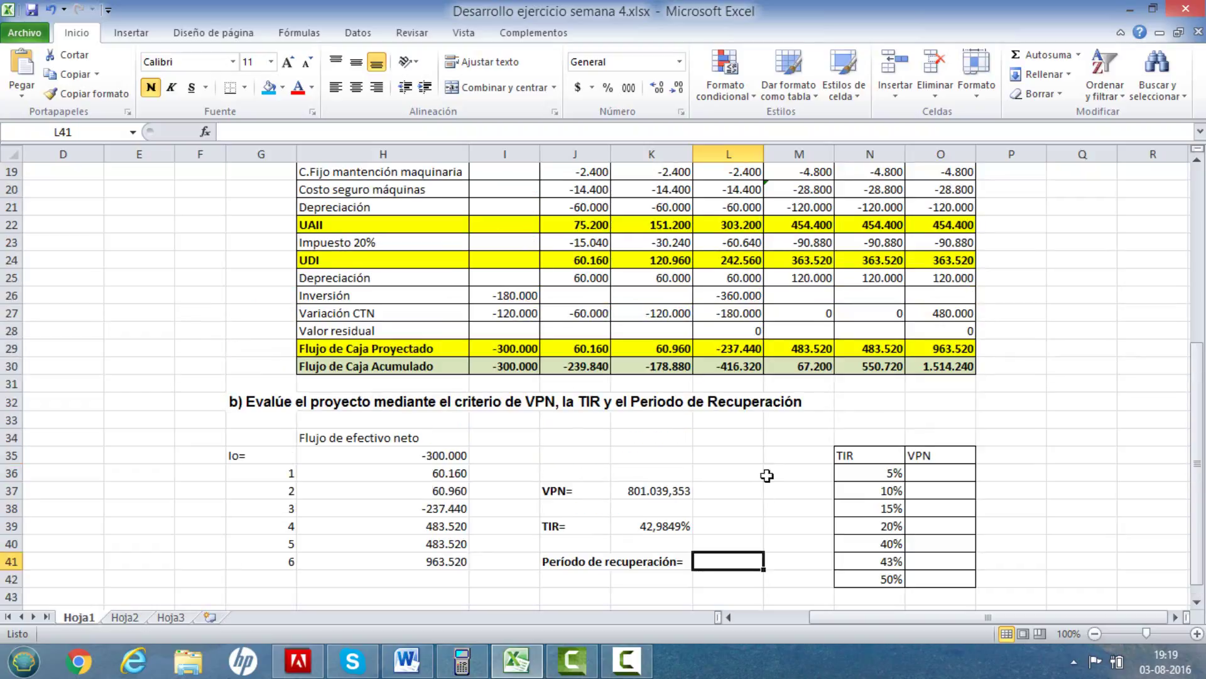
pyautogui.click(735, 367)
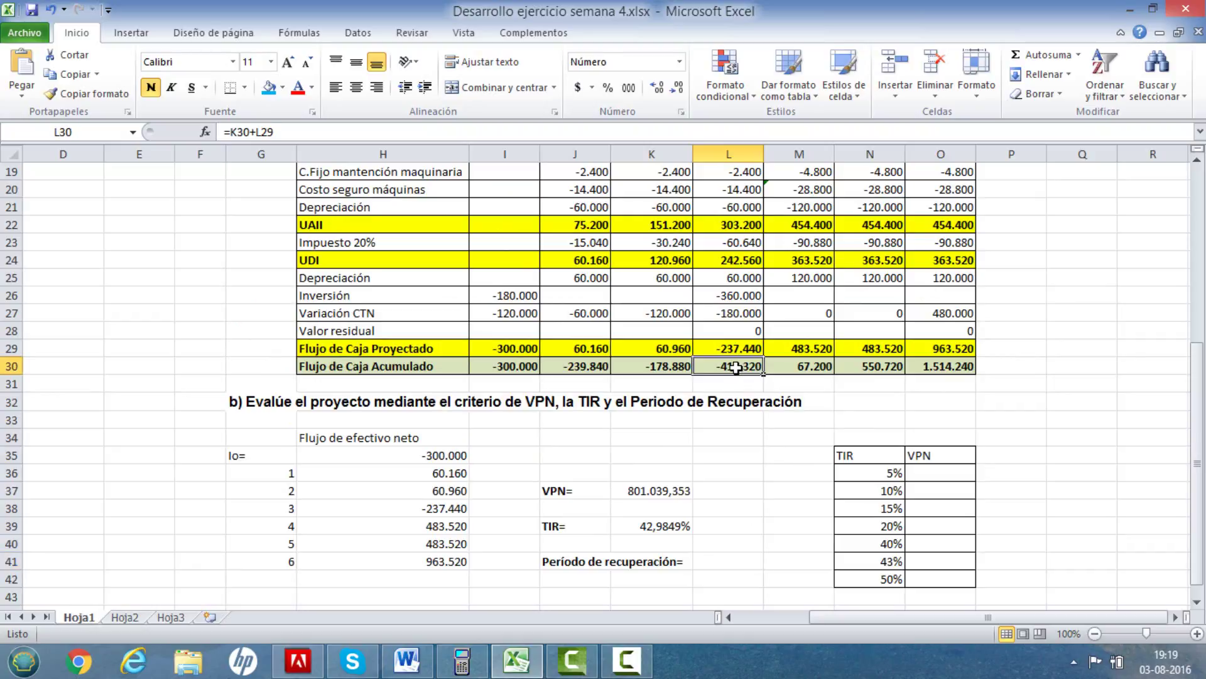
pyautogui.scroll(3, 747, 371)
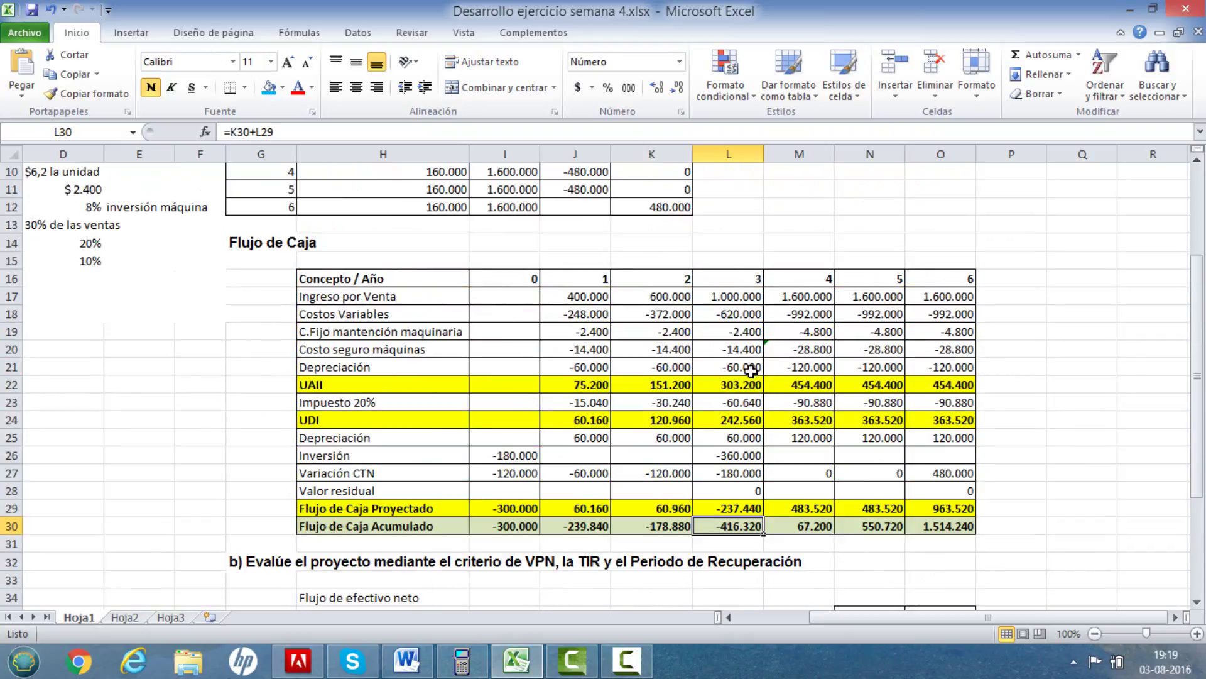
pyautogui.click(744, 284)
pyautogui.scroll(-5, 746, 355)
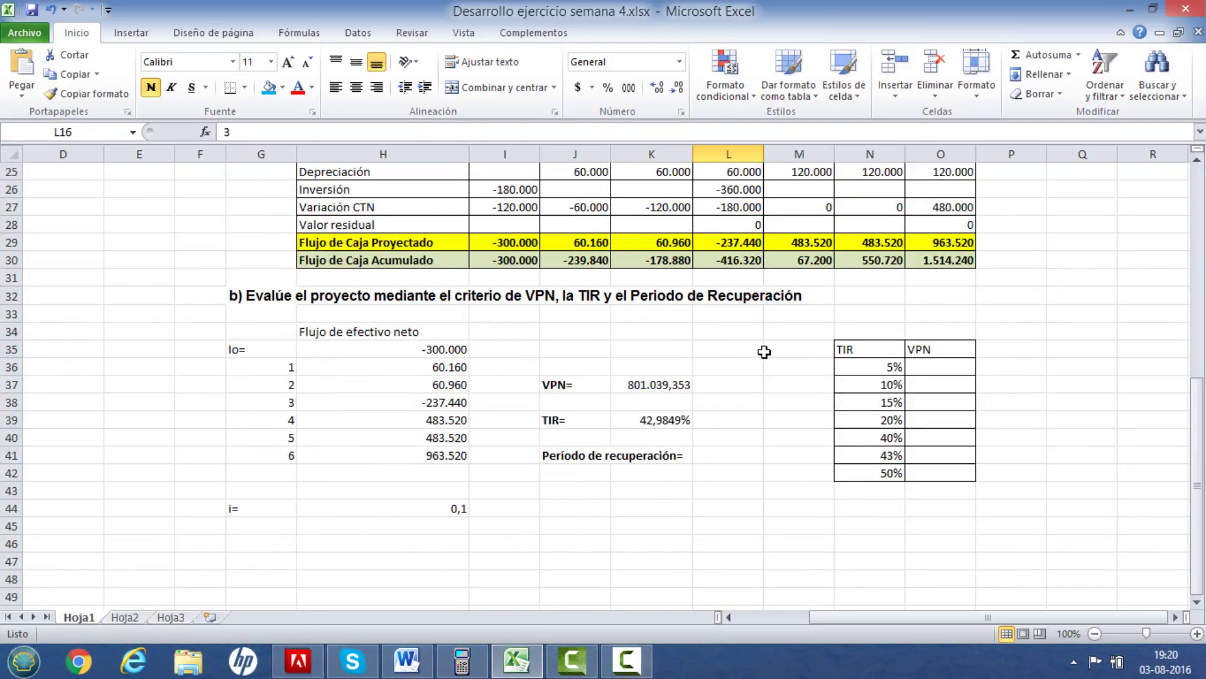
pyautogui.scroll(3, 764, 352)
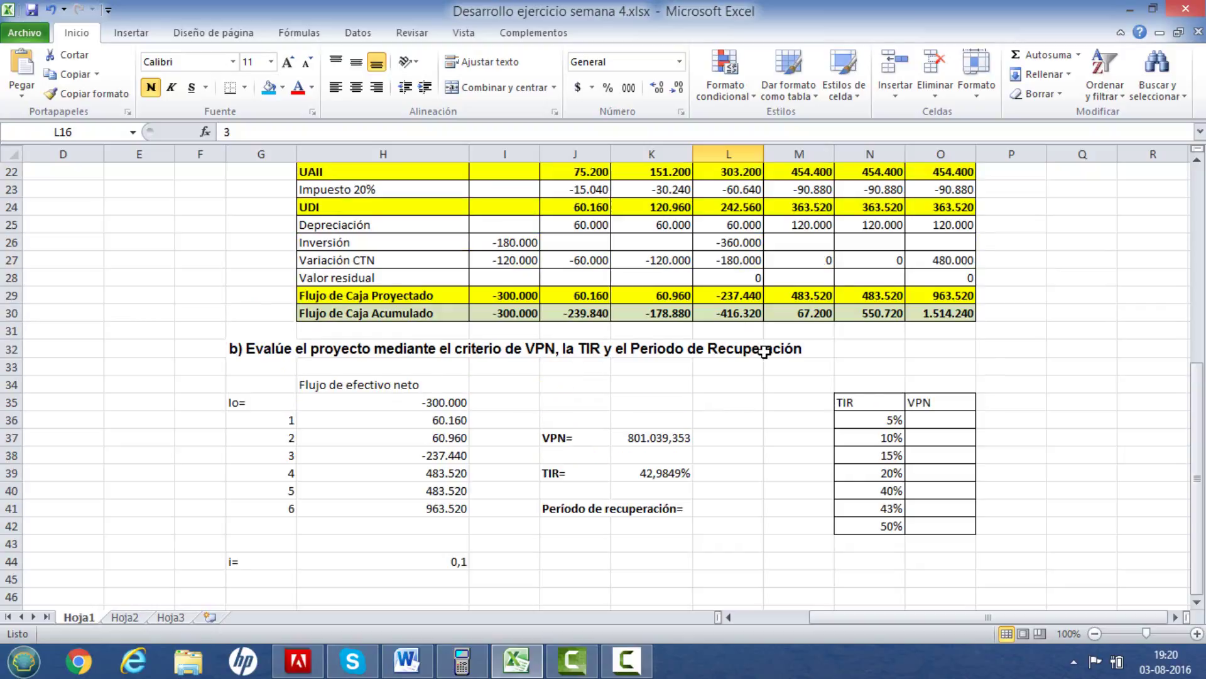
pyautogui.click(736, 316)
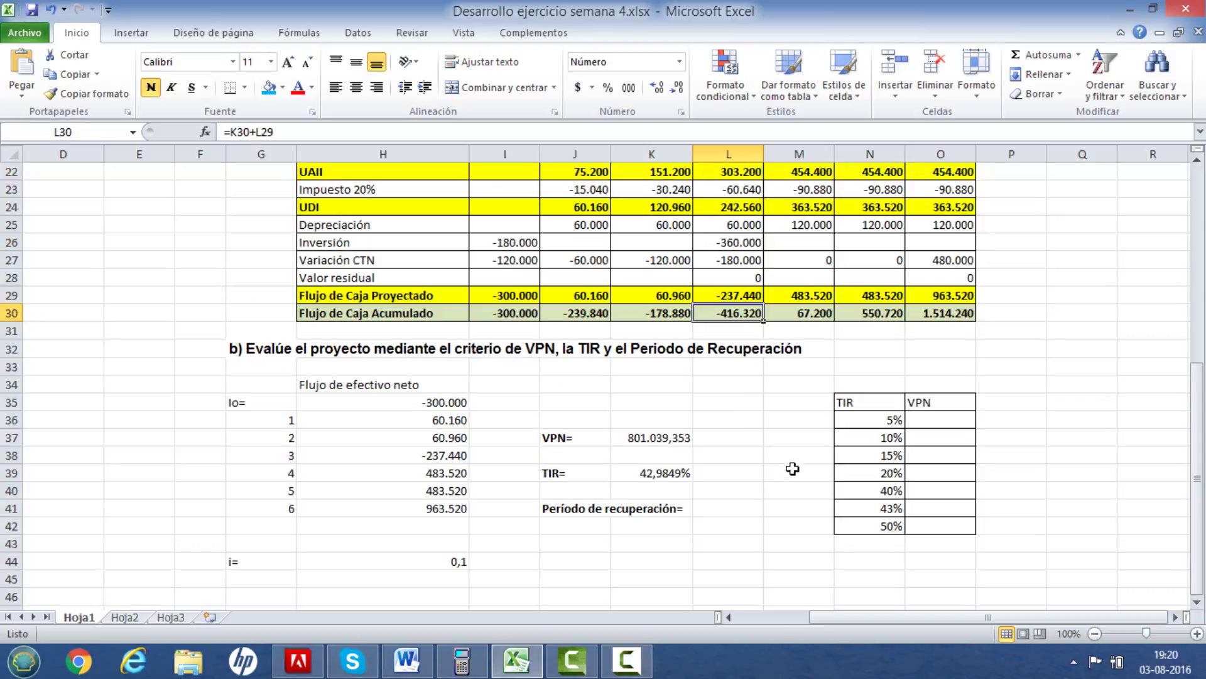
pyautogui.click(796, 298)
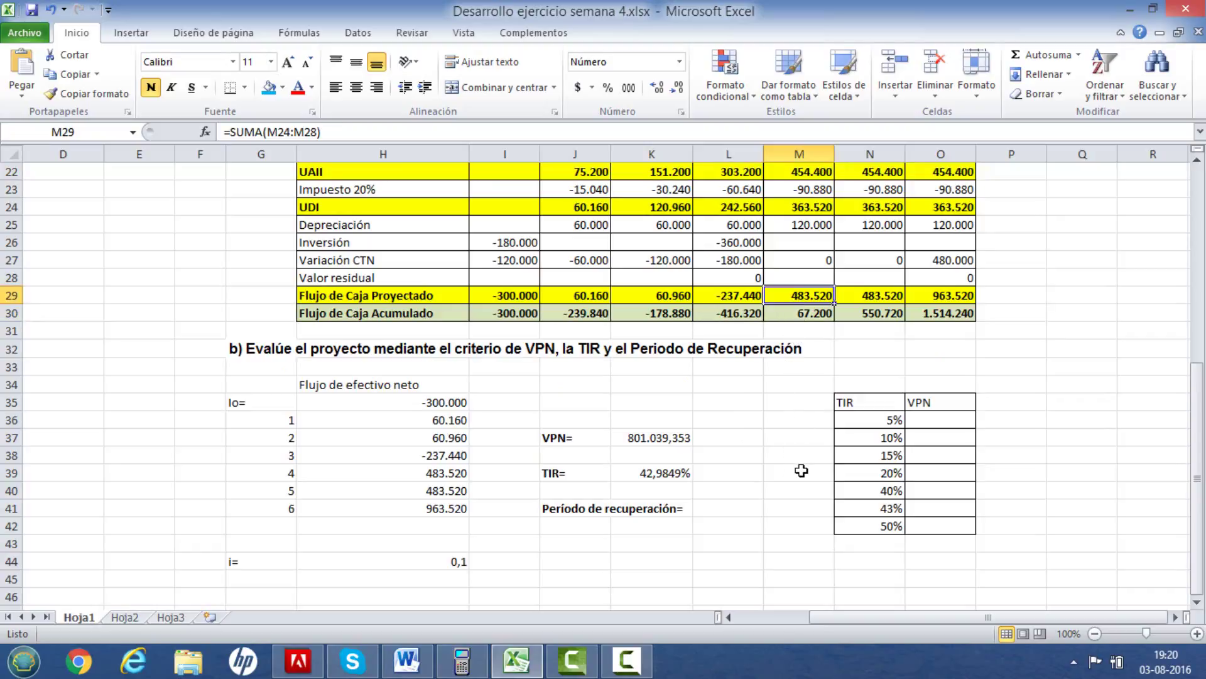
# Calculate the Período de recuperación in cell L41 with the formula =L16+(-L30/M29).
pyautogui.click(741, 506)
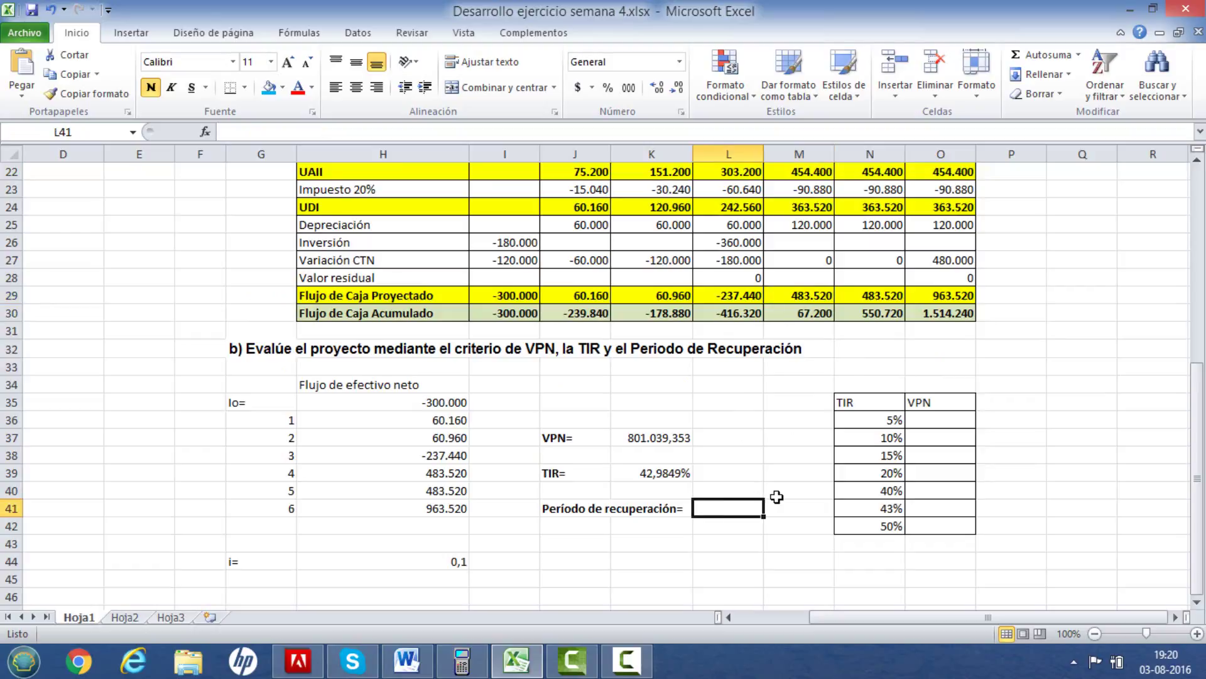
pyautogui.write('=')
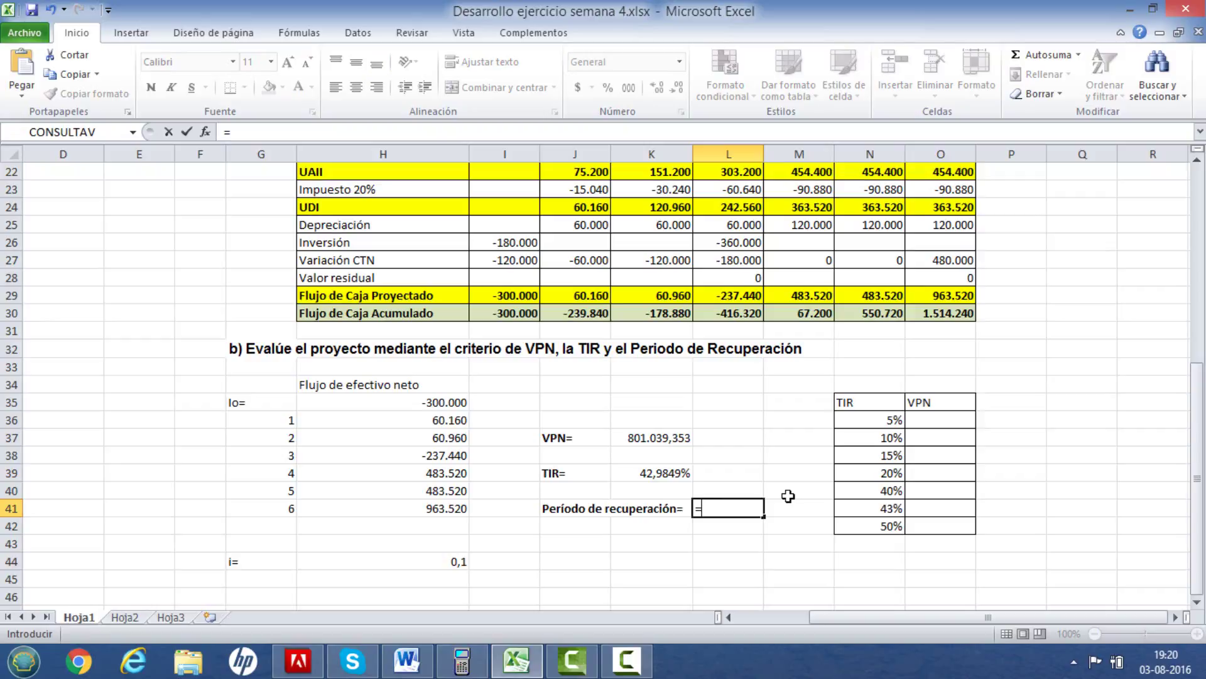
pyautogui.scroll(3, 798, 479)
pyautogui.click(735, 227)
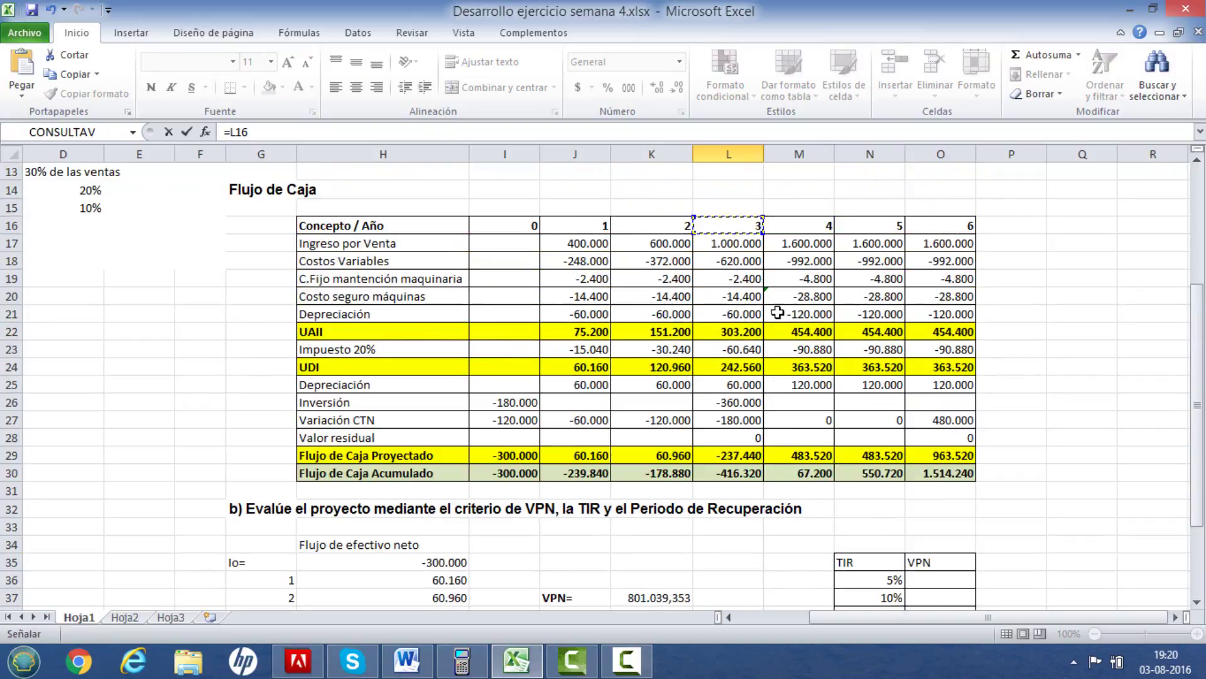
pyautogui.scroll(-4, 784, 356)
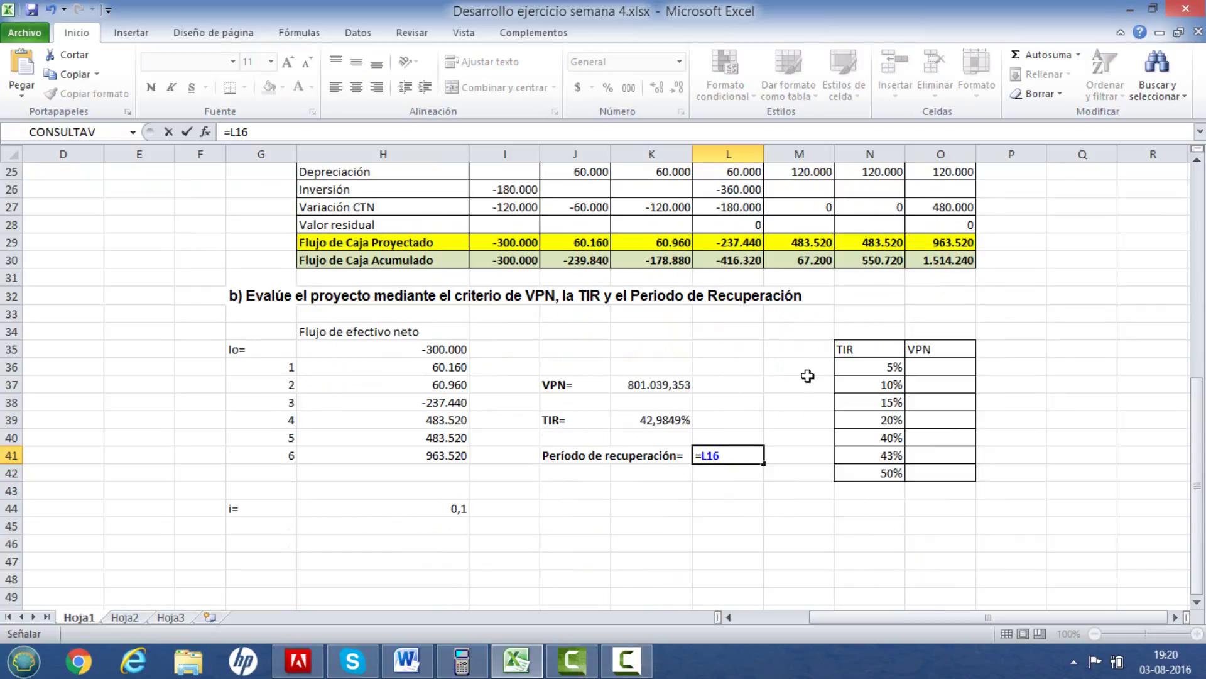
pyautogui.write('+(')
pyautogui.write('-')
pyautogui.click(733, 257)
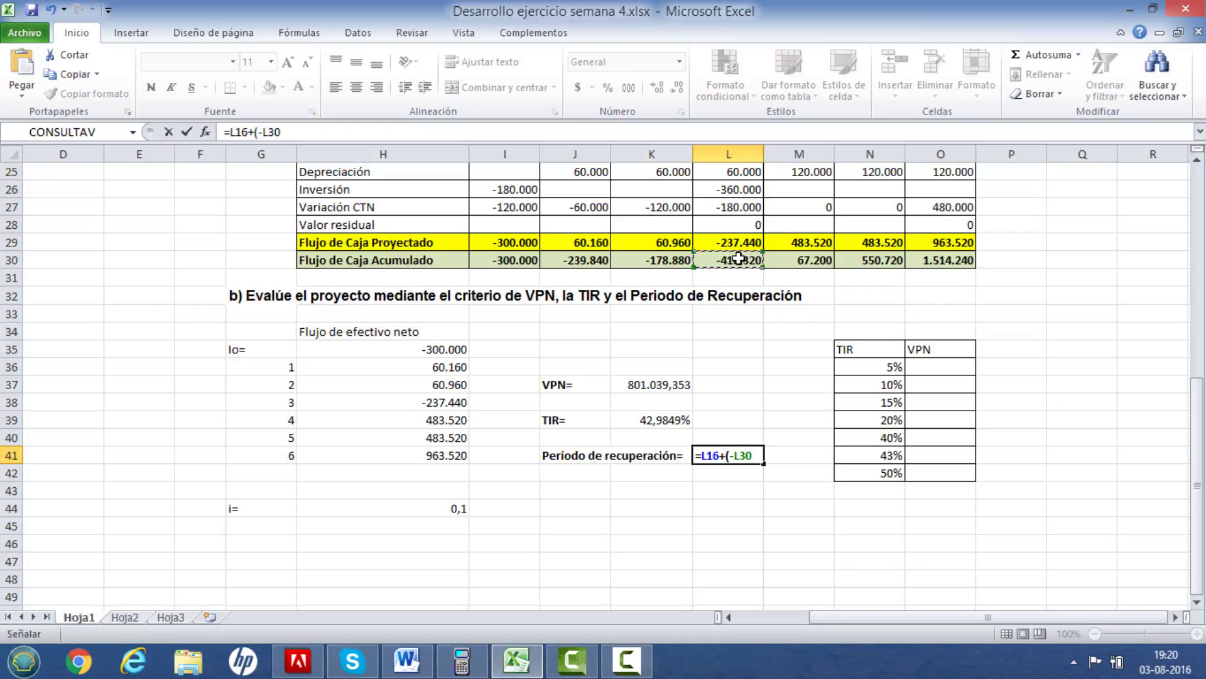
pyautogui.write('/')
pyautogui.click(788, 243)
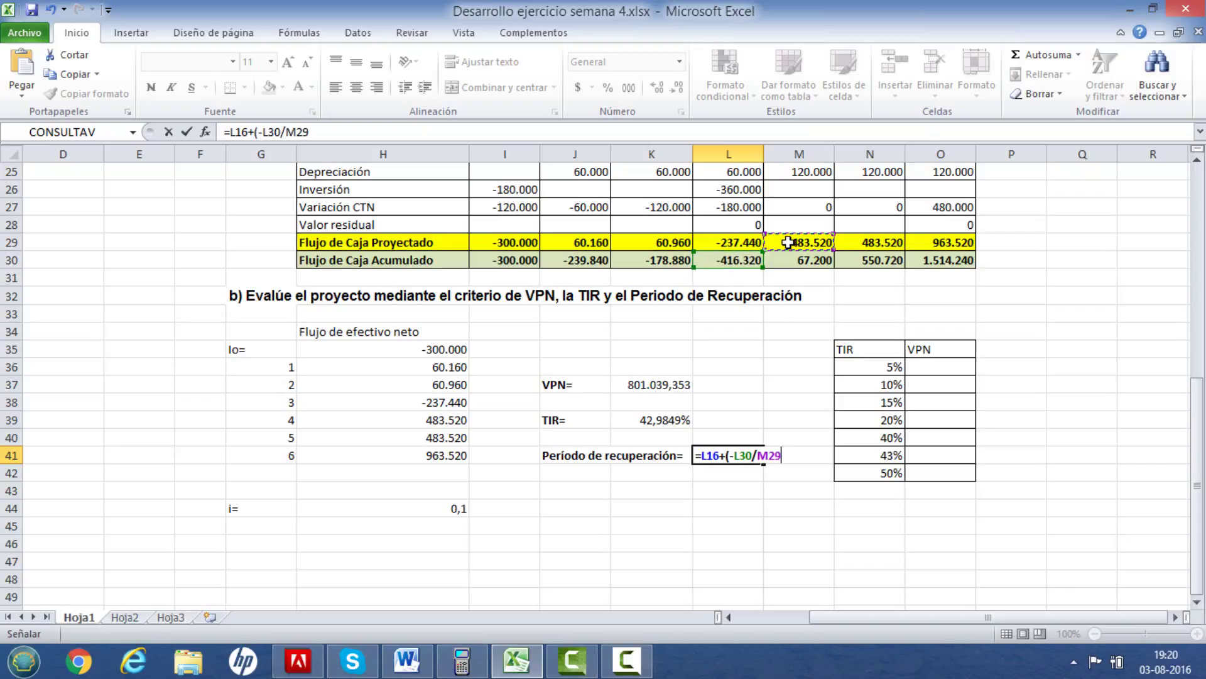
pyautogui.write(')')
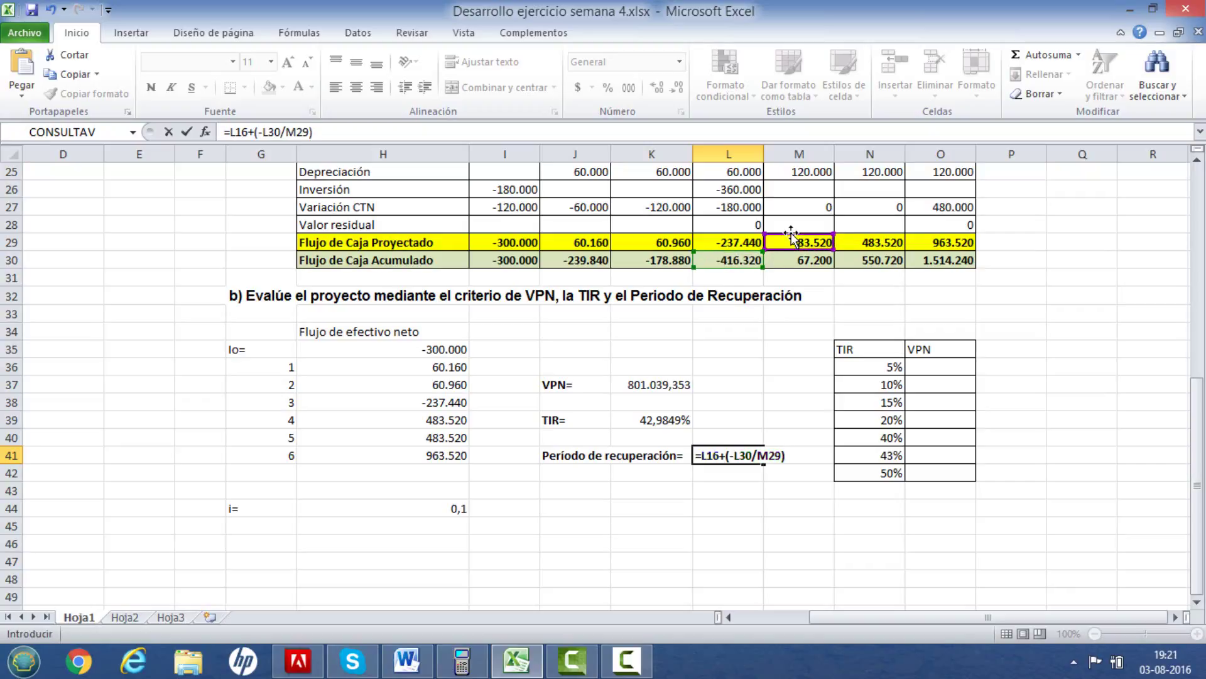
pyautogui.press('Return')
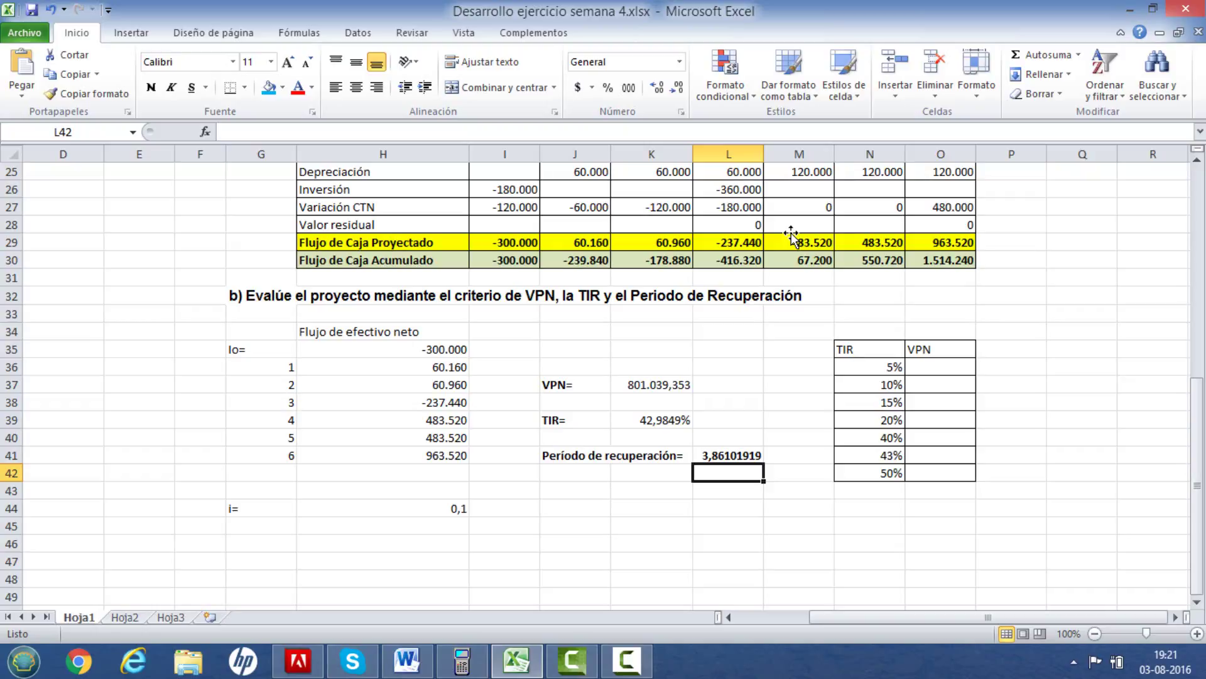
# Calculate the VPN for the 5% rate in cell O36 with the formula =VNA(N36;H36:H41)+H35.
pyautogui.click(657, 387)
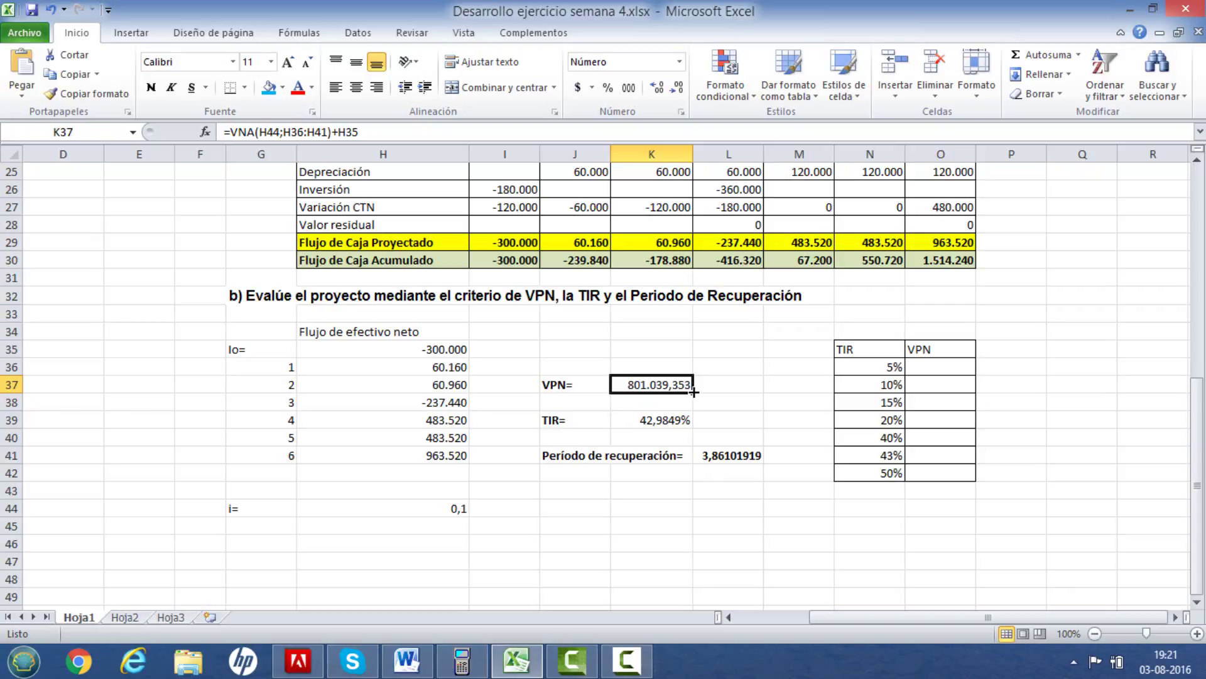
pyautogui.click(857, 368)
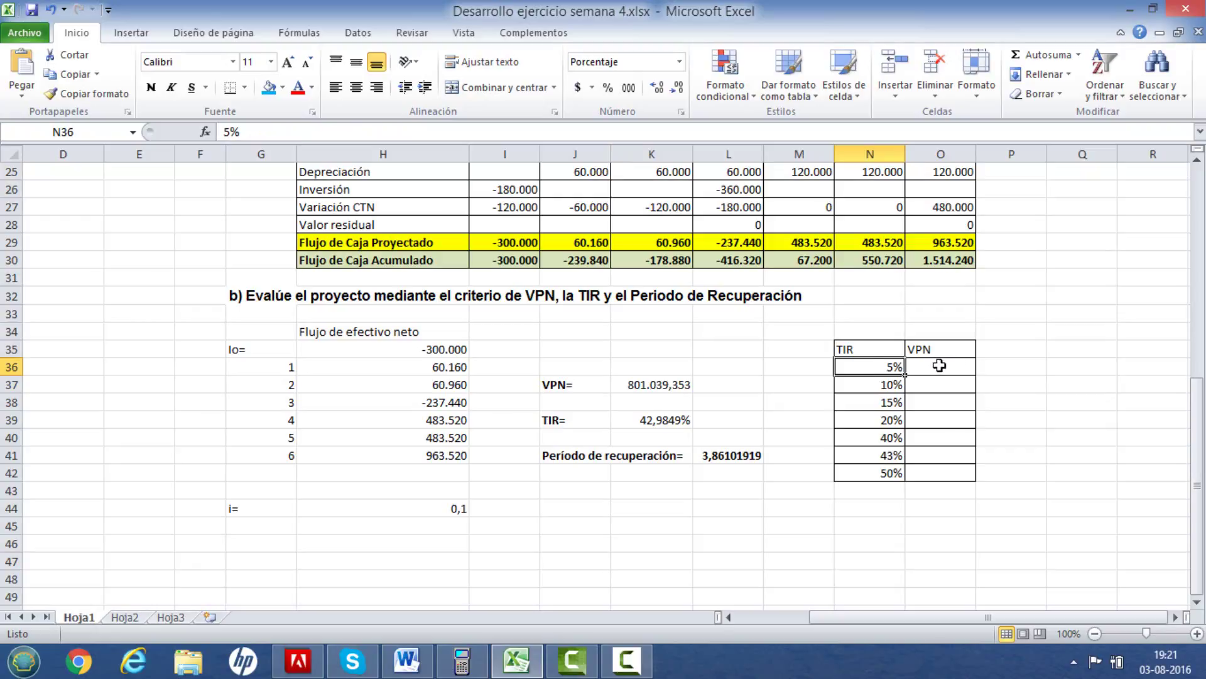
pyautogui.moveTo(890, 369); pyautogui.dragTo(882, 471)
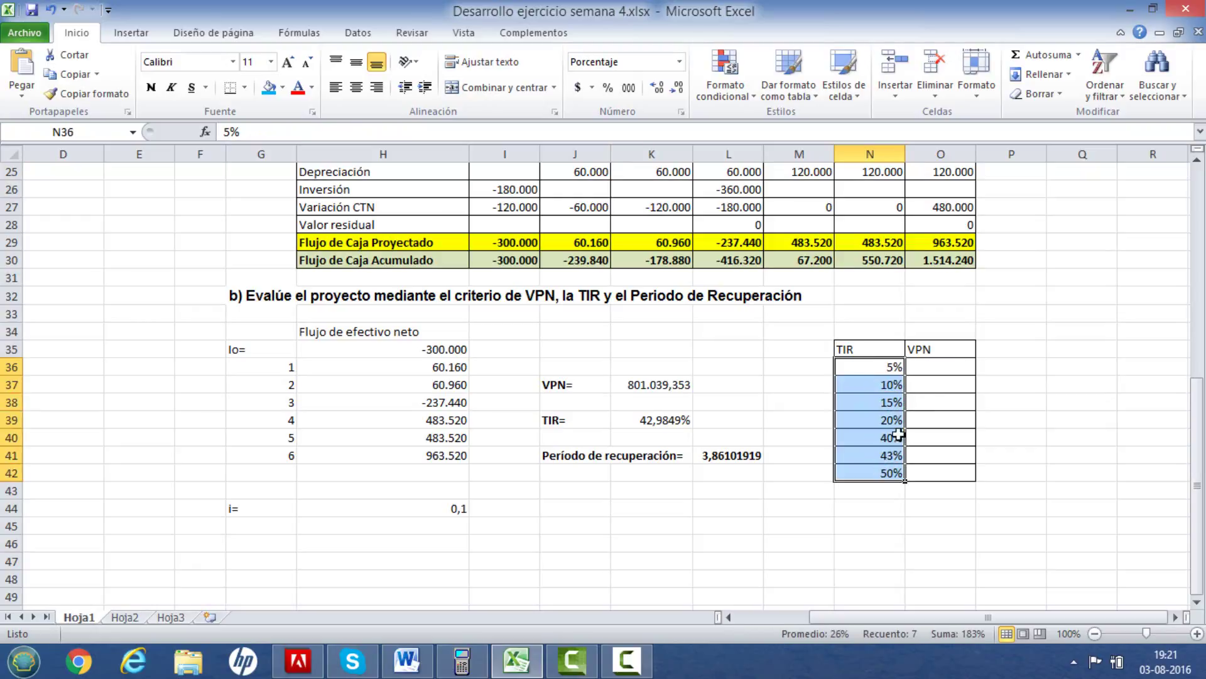
pyautogui.click(920, 369)
pyautogui.write('=')
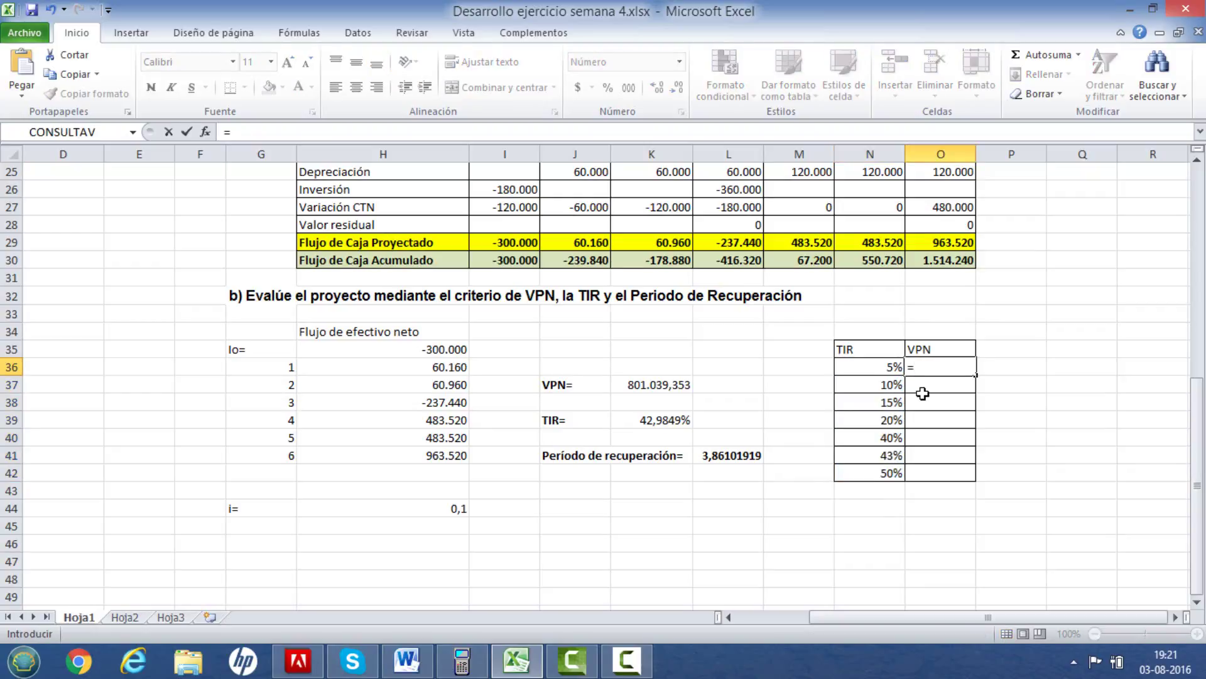
pyautogui.write('n')
pyautogui.press('BackSpace')
pyautogui.write('vna')
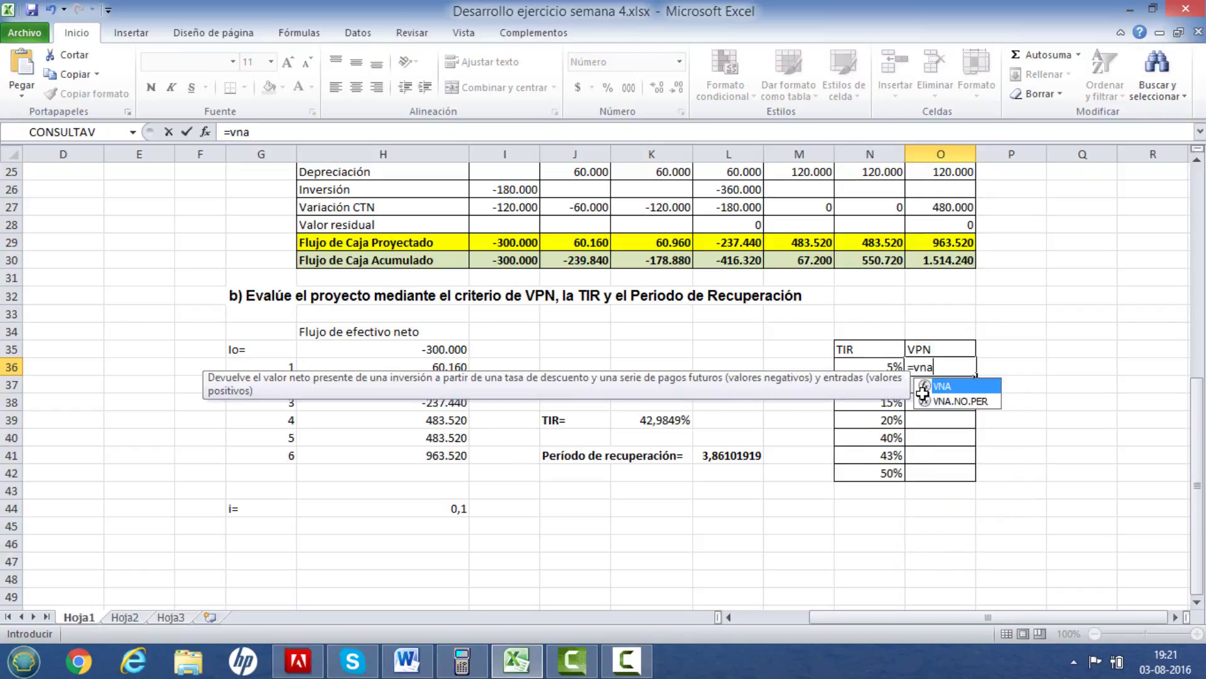
pyautogui.doubleClick(954, 391)
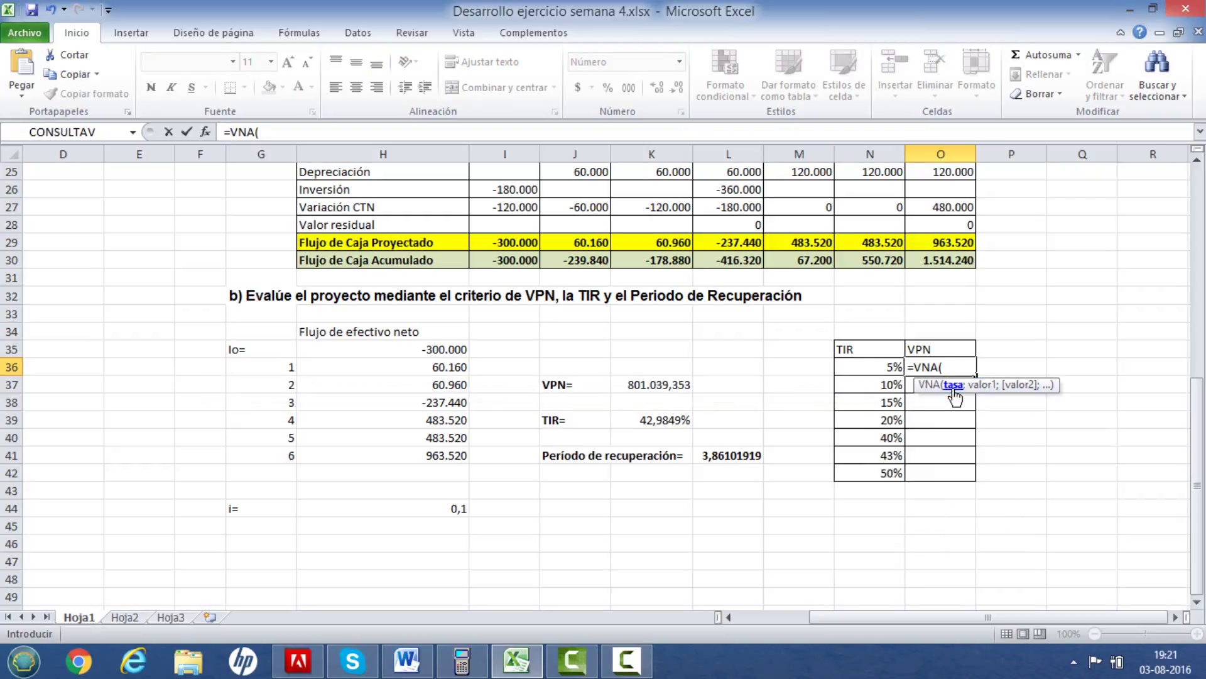
pyautogui.click(889, 367)
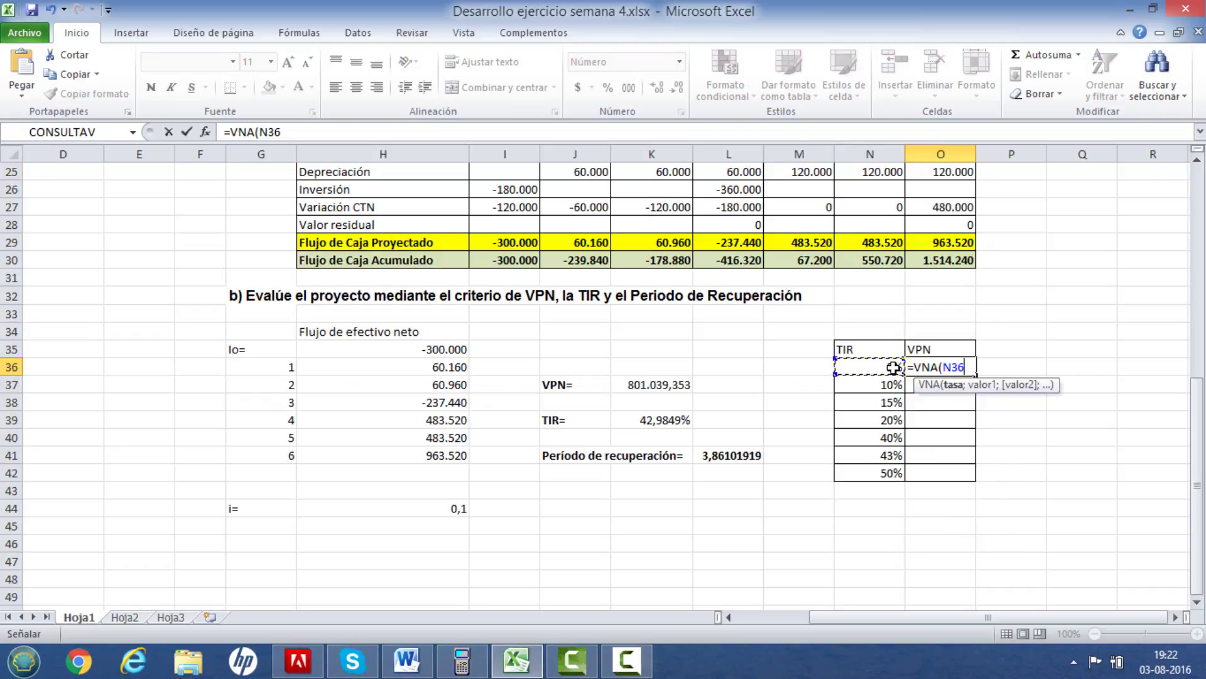
pyautogui.write(';')
pyautogui.moveTo(448, 369); pyautogui.dragTo(433, 453)
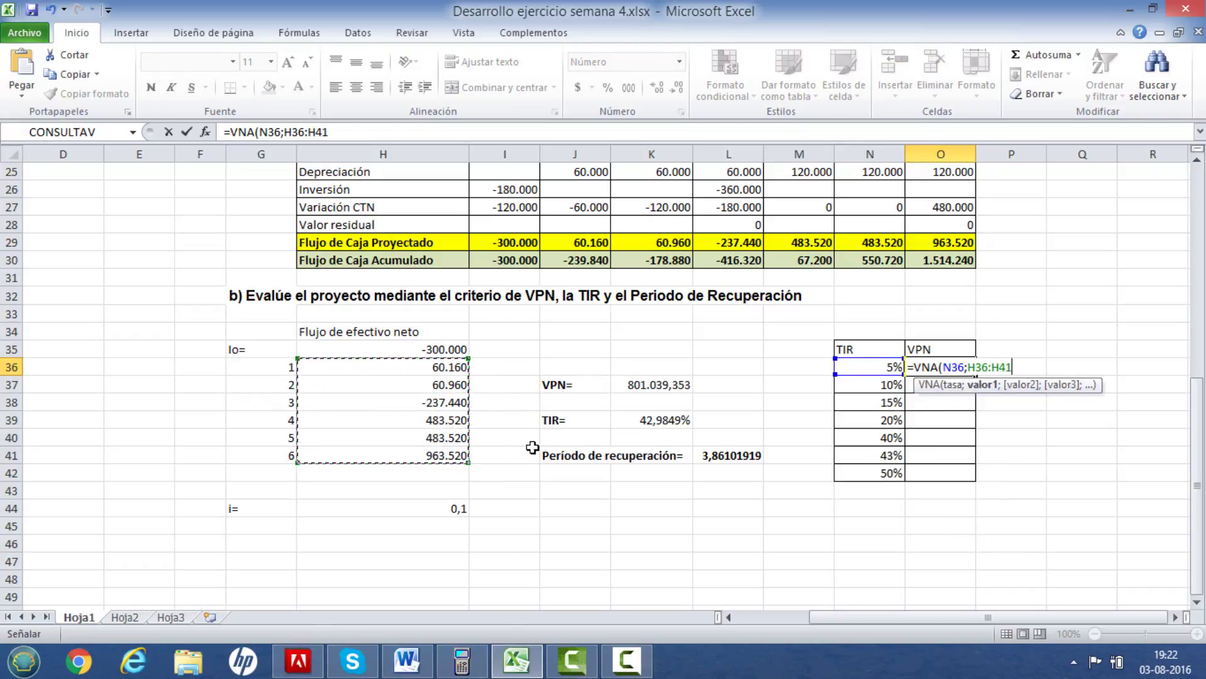
pyautogui.write(')+')
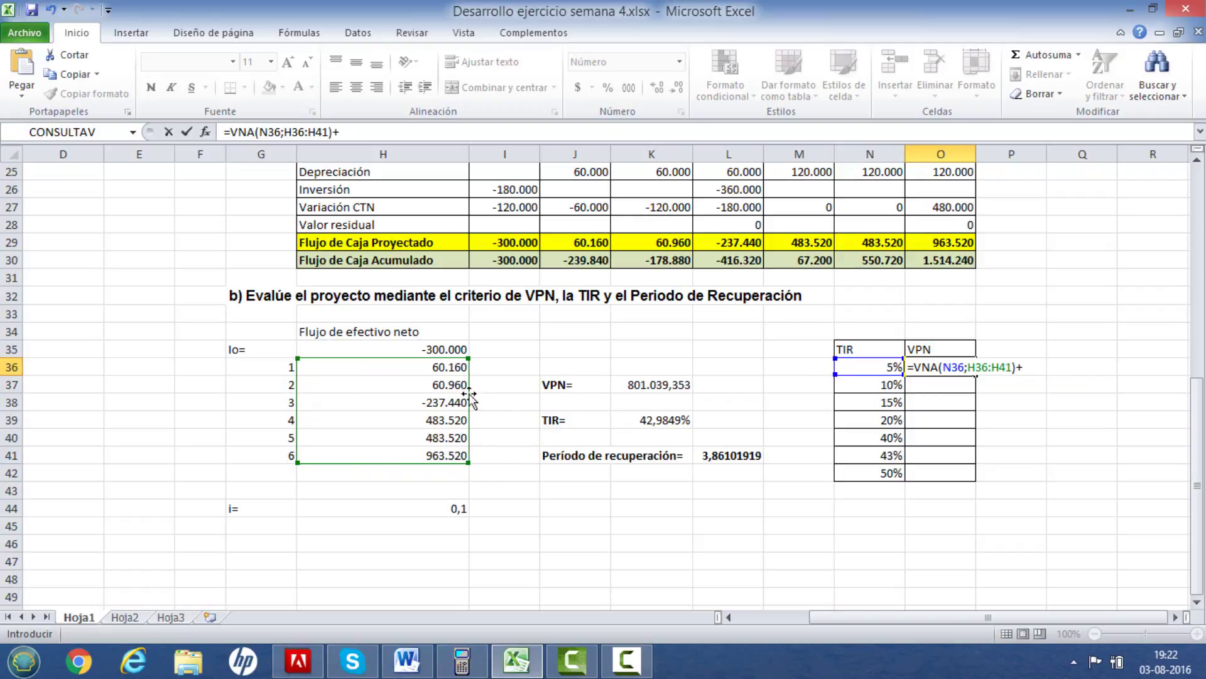
pyautogui.click(431, 350)
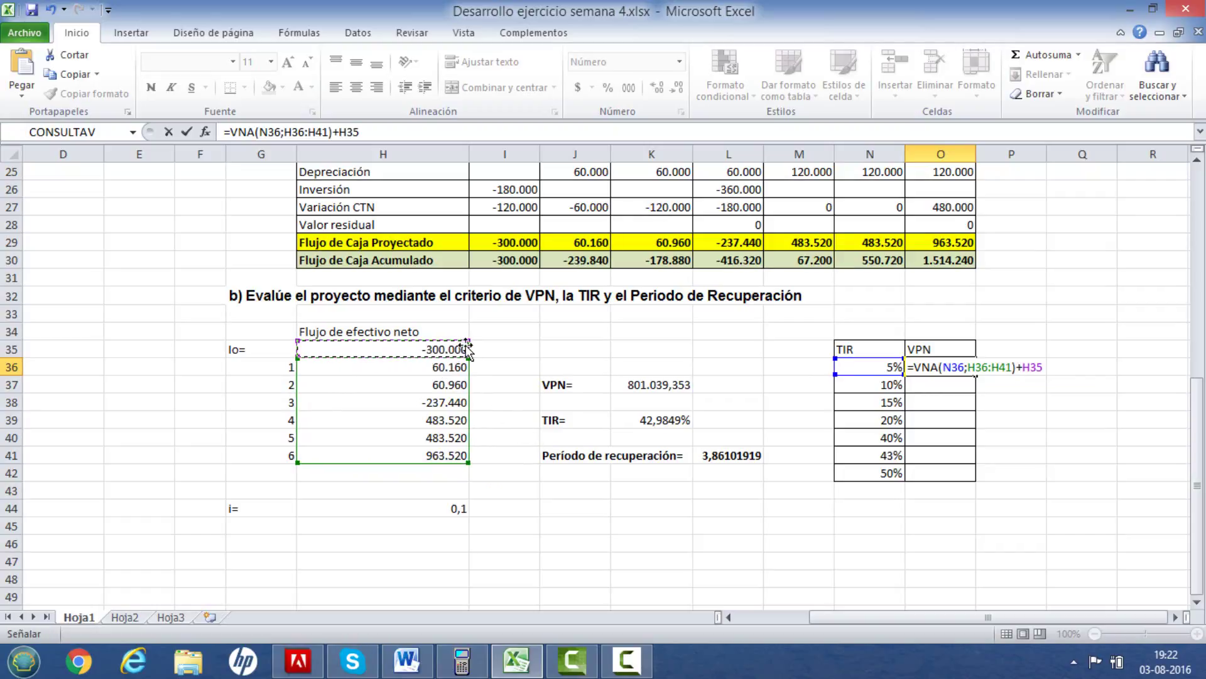
pyautogui.press('Return')
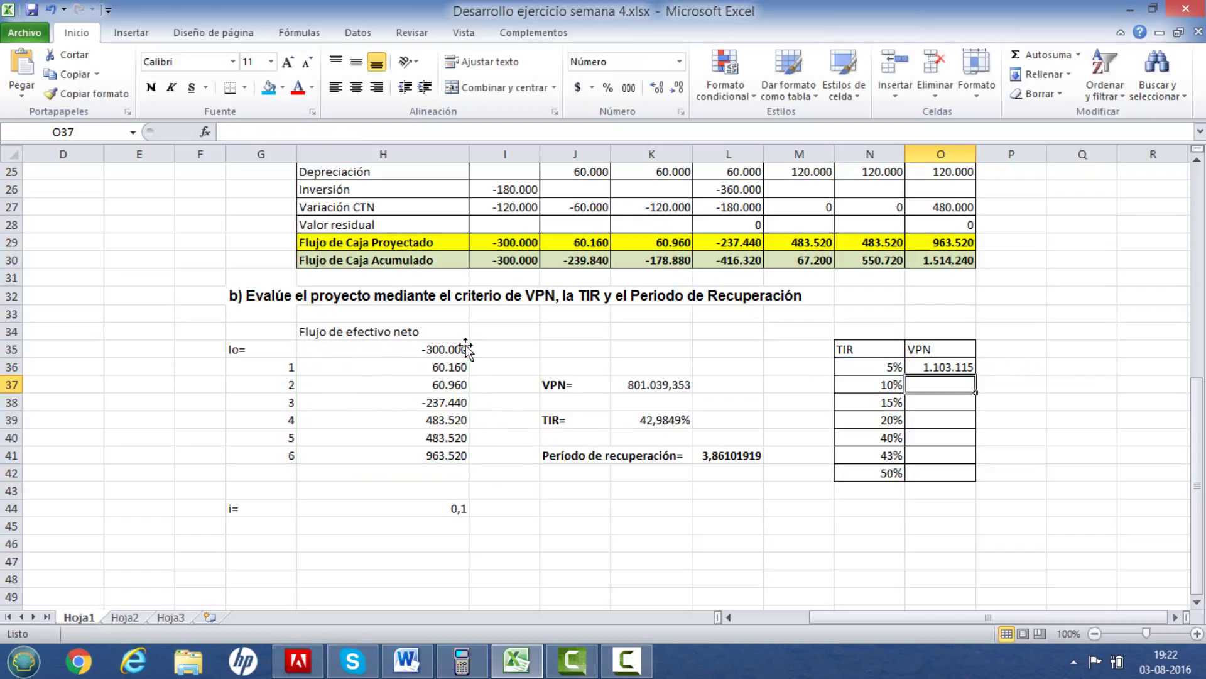
# Make the cash flow and initial investment references in O36 absolute, giving =VNA(N36;$H$36:$H$41)+$H$35.
pyautogui.click(953, 367)
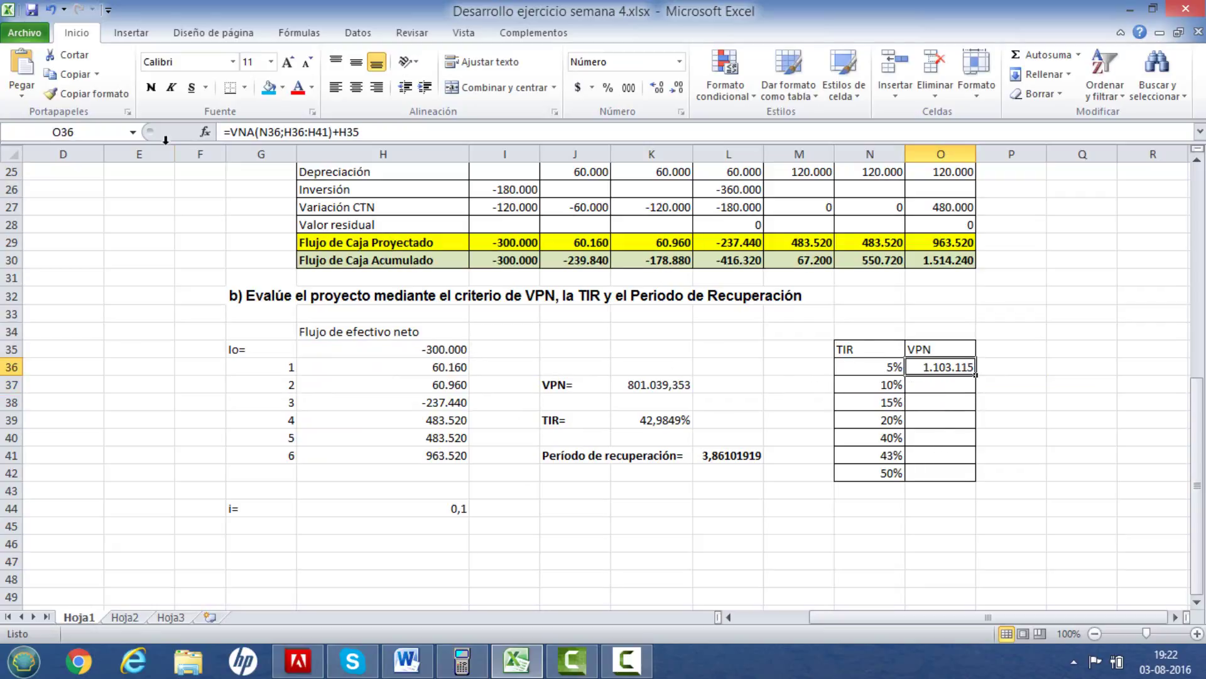
pyautogui.click(285, 132)
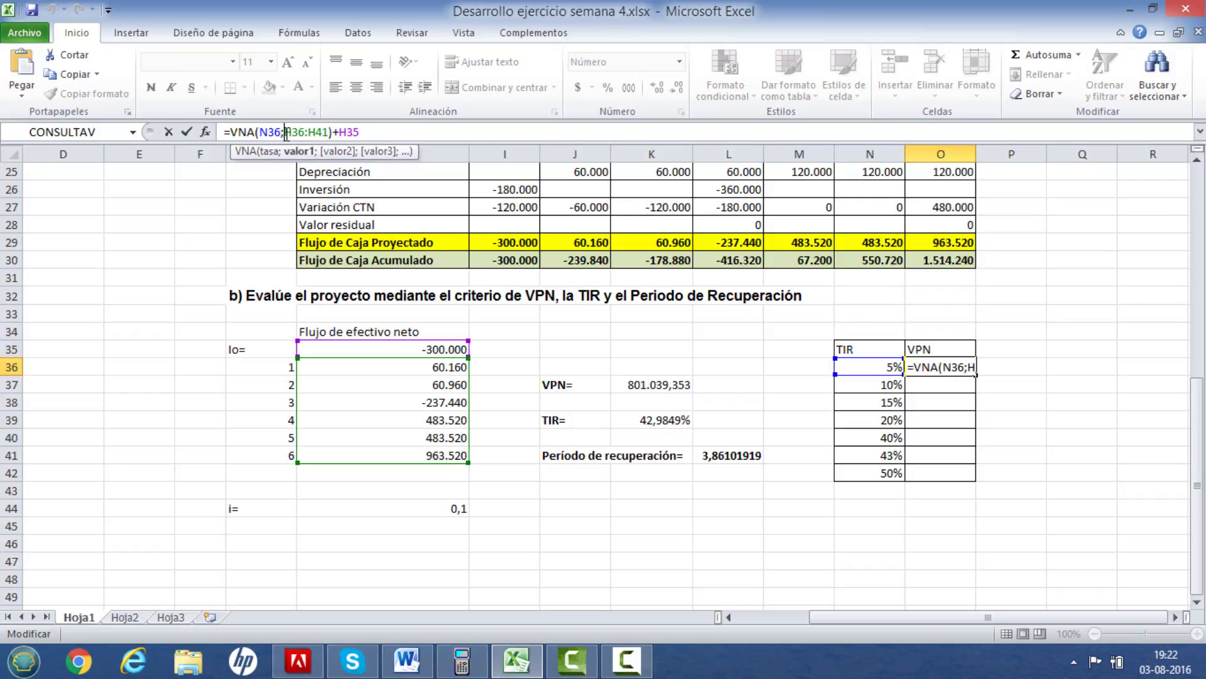
pyautogui.write('$')
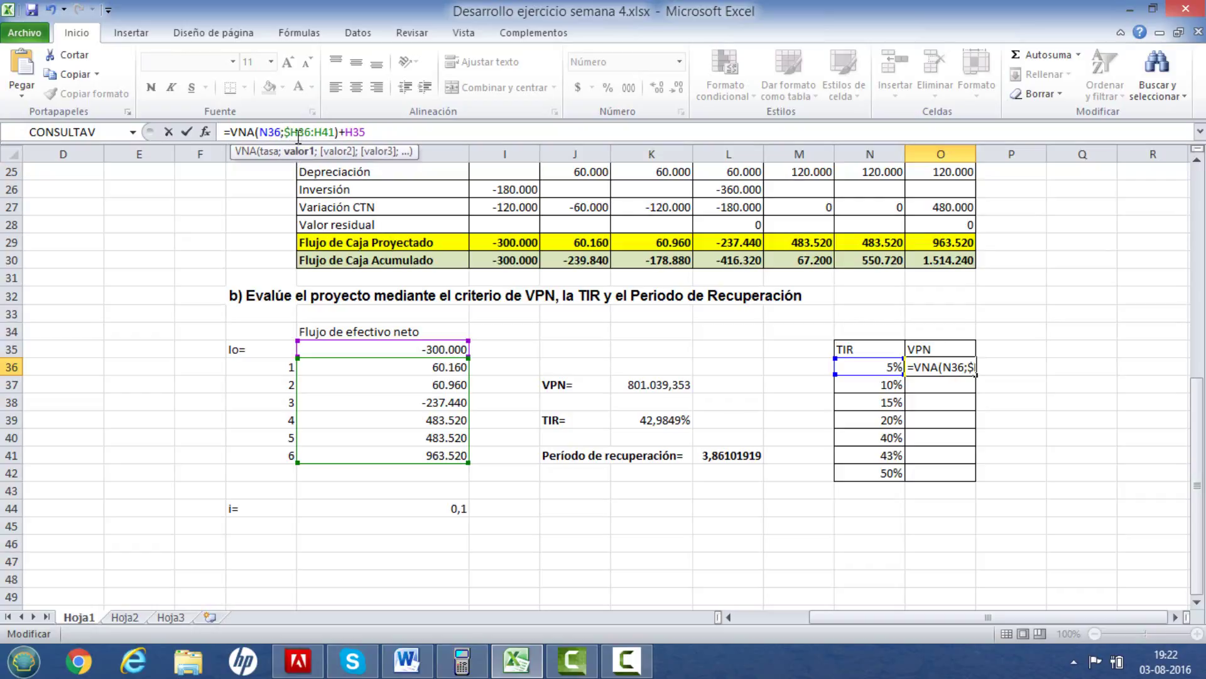
pyautogui.click(301, 132)
pyautogui.write('$')
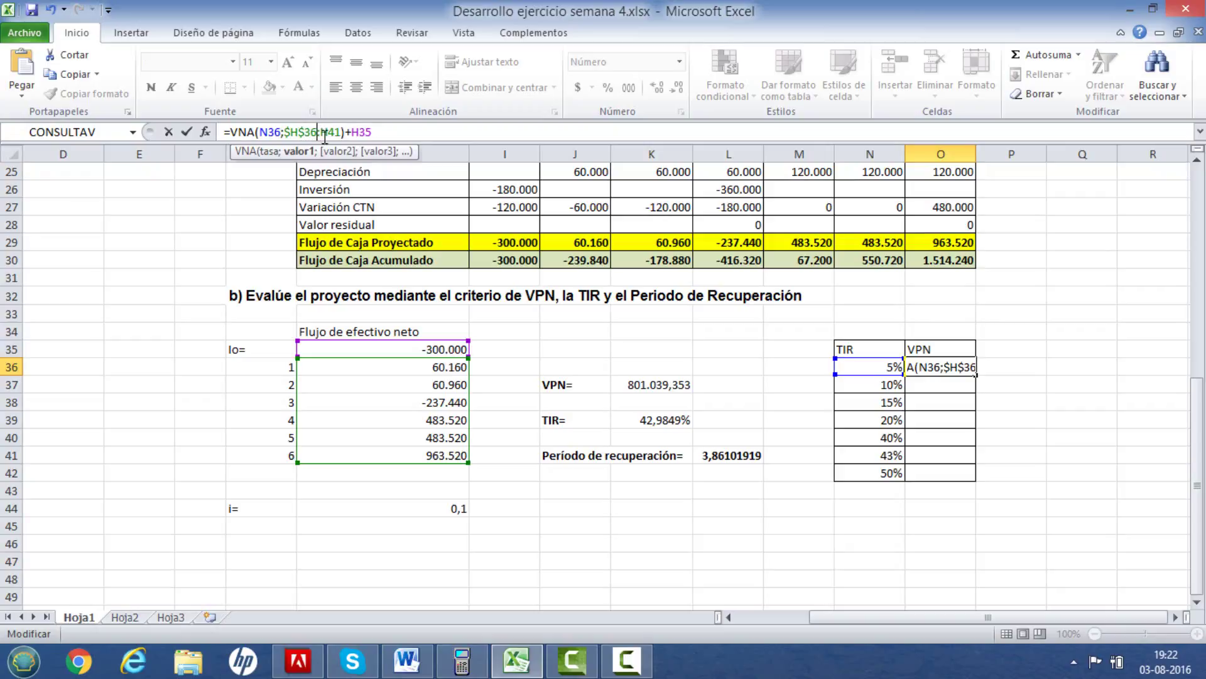
pyautogui.click(321, 132)
pyautogui.write('$')
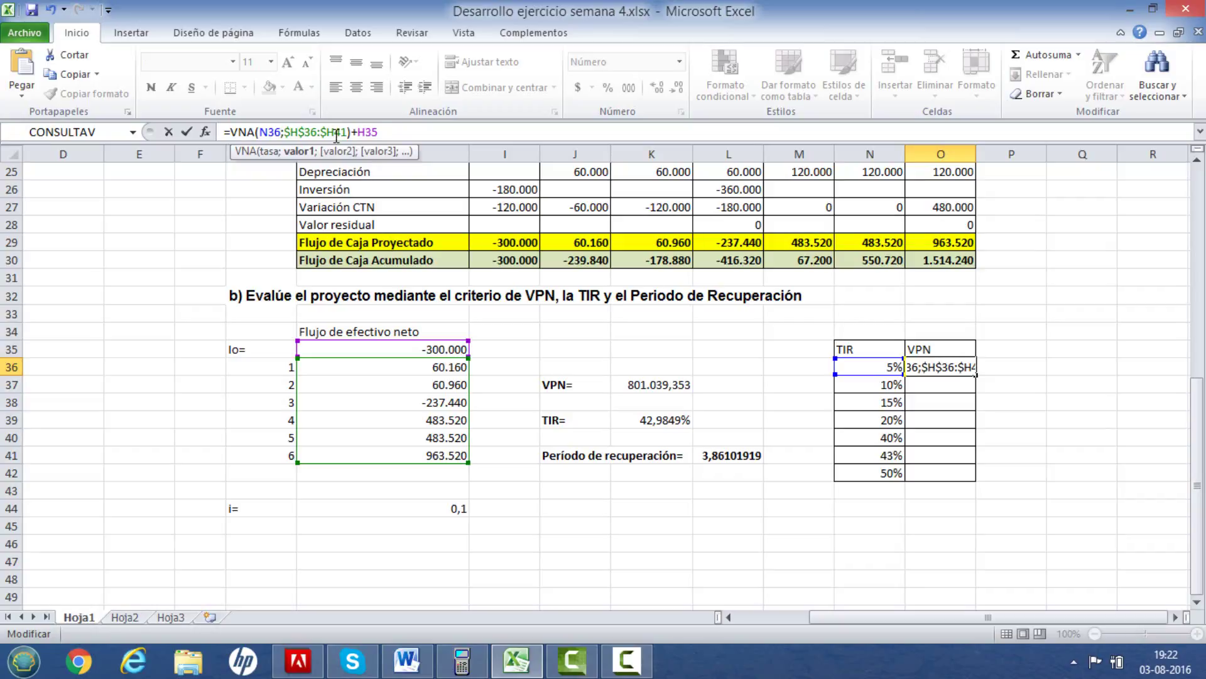
pyautogui.click(337, 132)
pyautogui.write('$')
pyautogui.click(365, 132)
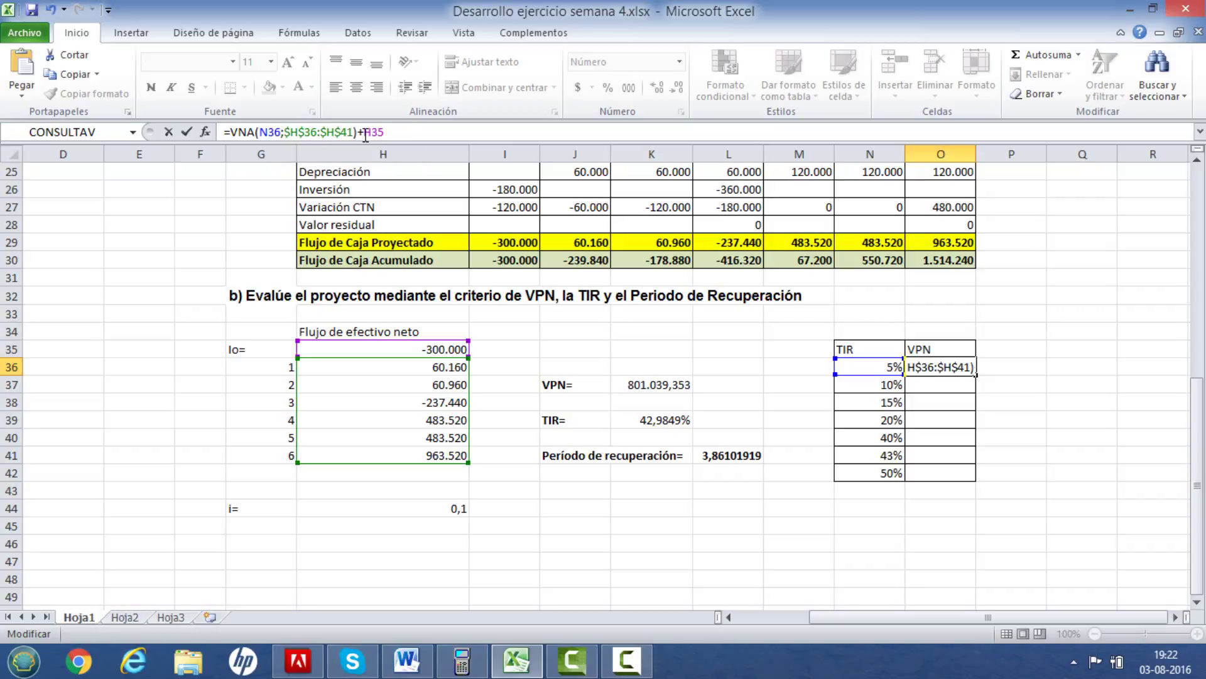
pyautogui.write('$')
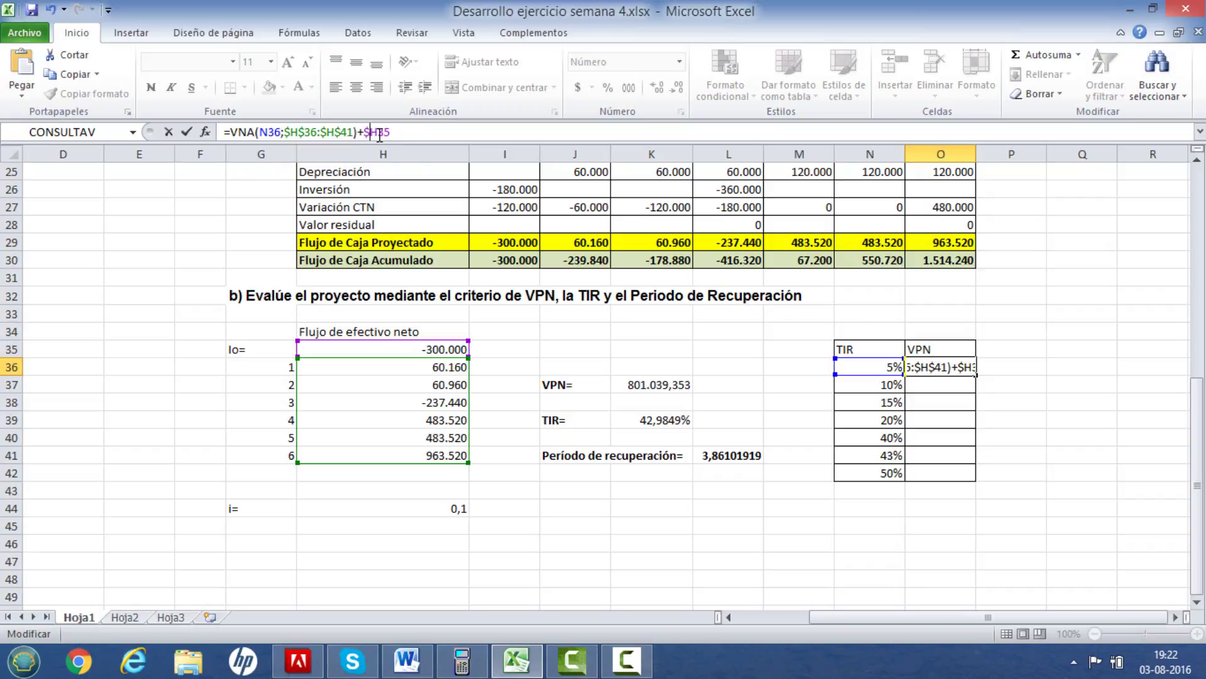
pyautogui.click(379, 132)
pyautogui.write('$')
pyautogui.press('Return')
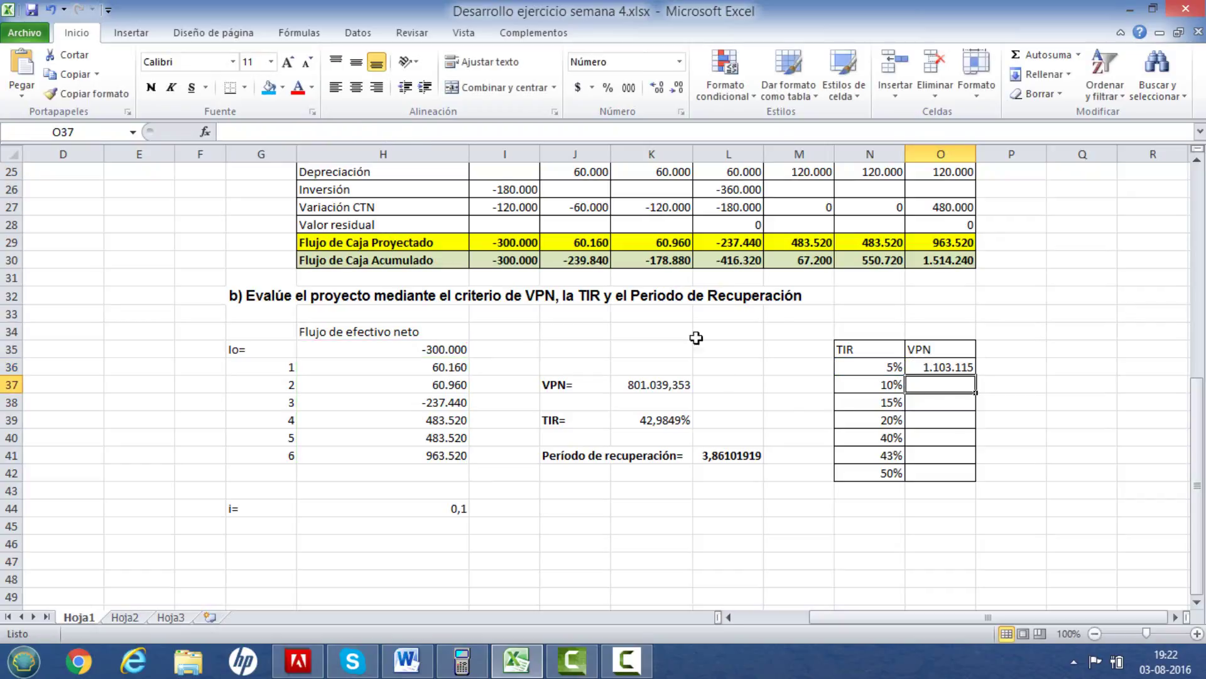
# Copy the VPN formula from O36 down through O42 for the remaining rates in the table.
pyautogui.click(952, 369)
pyautogui.moveTo(973, 376); pyautogui.dragTo(982, 481)
pyautogui.click(966, 529)
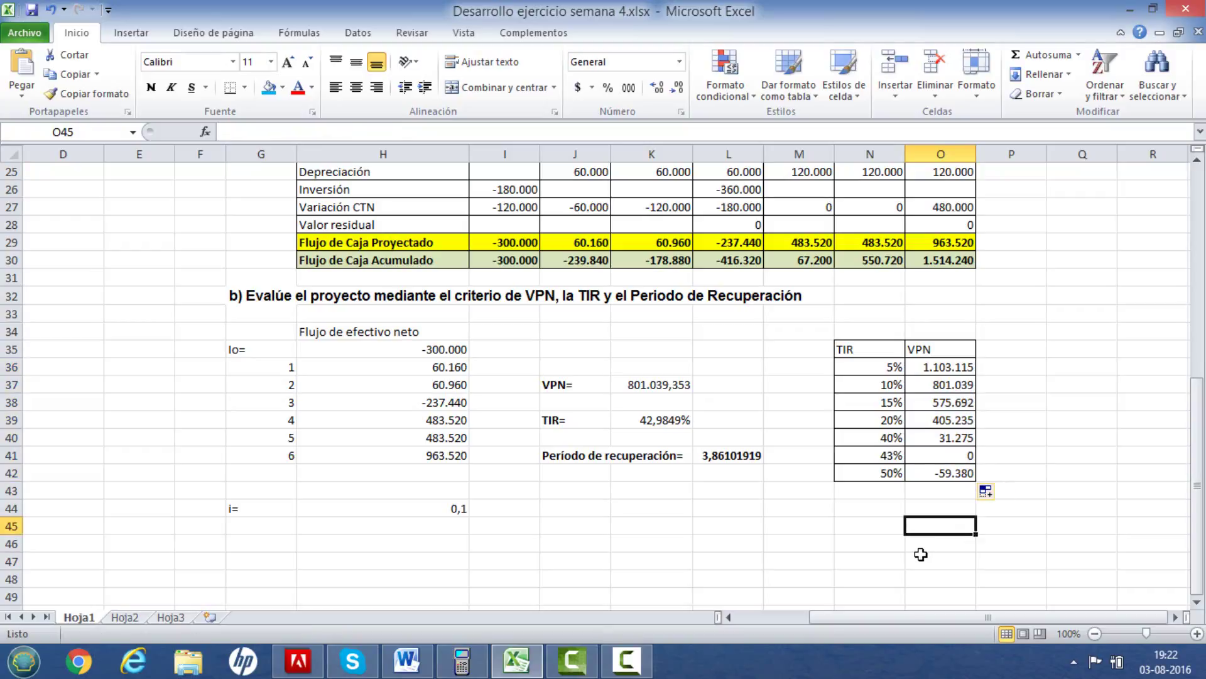
# Highlight the 43% row of the TIR and VPN table, cells N41:O41, with a blue fill.
pyautogui.moveTo(880, 459); pyautogui.dragTo(943, 458)
pyautogui.click(269, 87)
pyautogui.moveTo(942, 528); pyautogui.dragTo(935, 512)
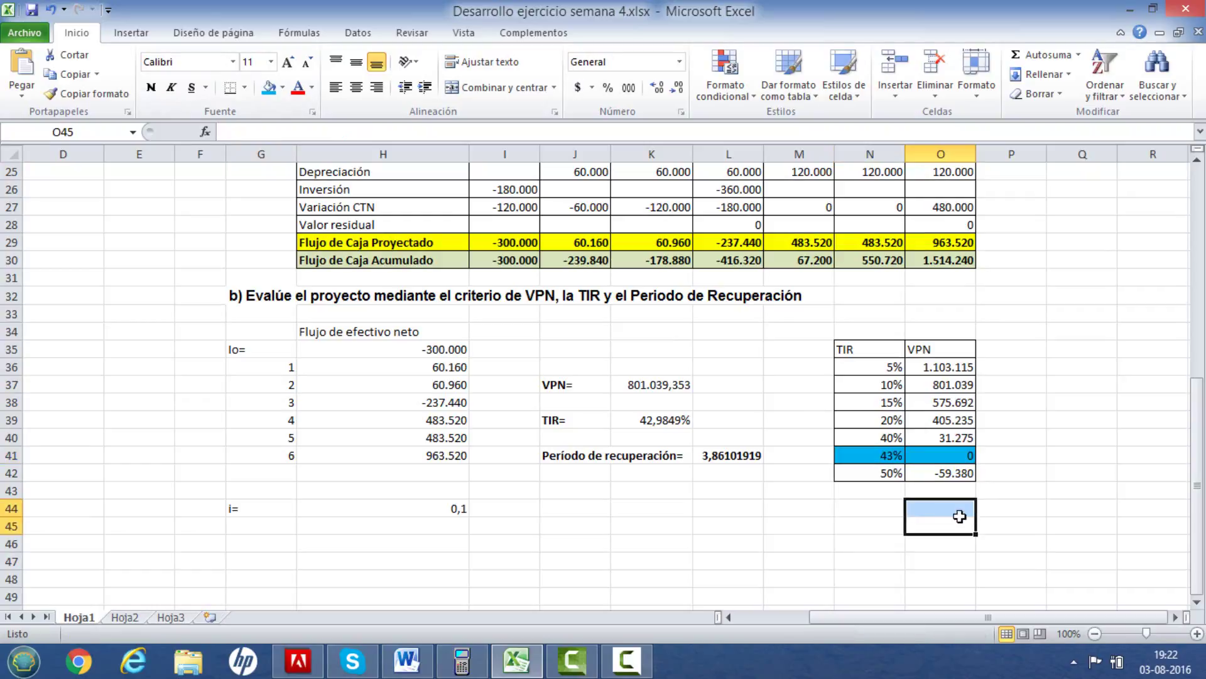
# Review the 43% row and the payback formula, check question c) in the Word document, and return to the Excel workbook.
pyautogui.moveTo(884, 462); pyautogui.dragTo(942, 457)
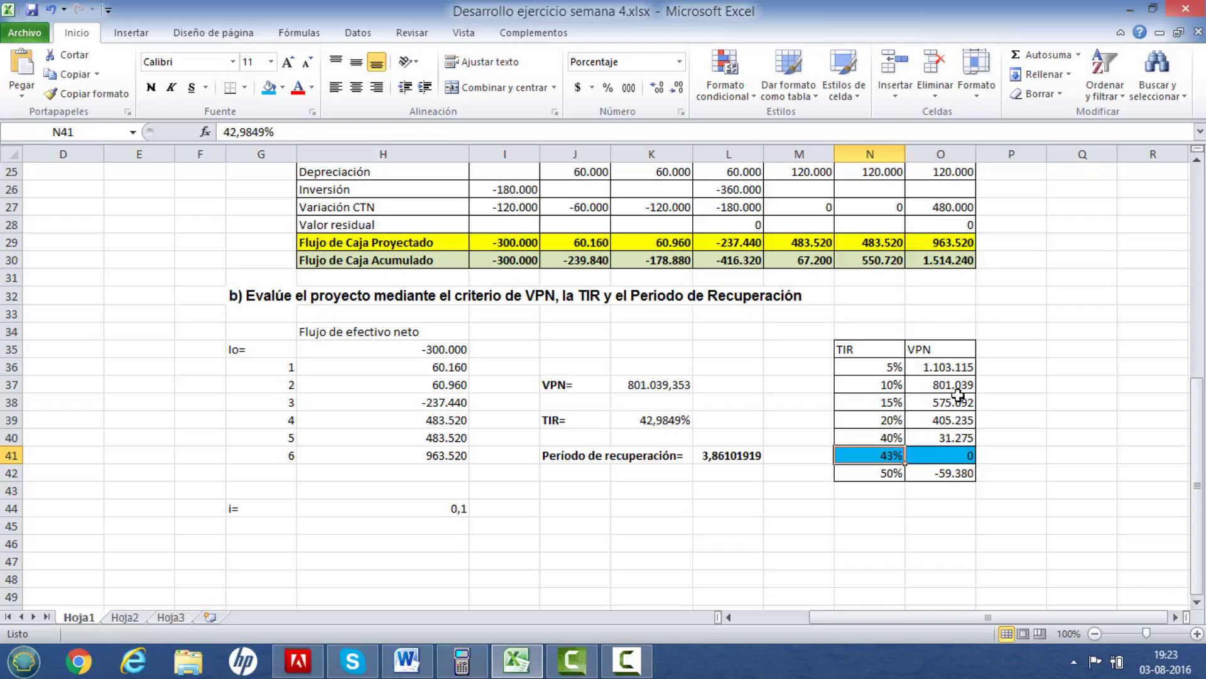
pyautogui.click(732, 454)
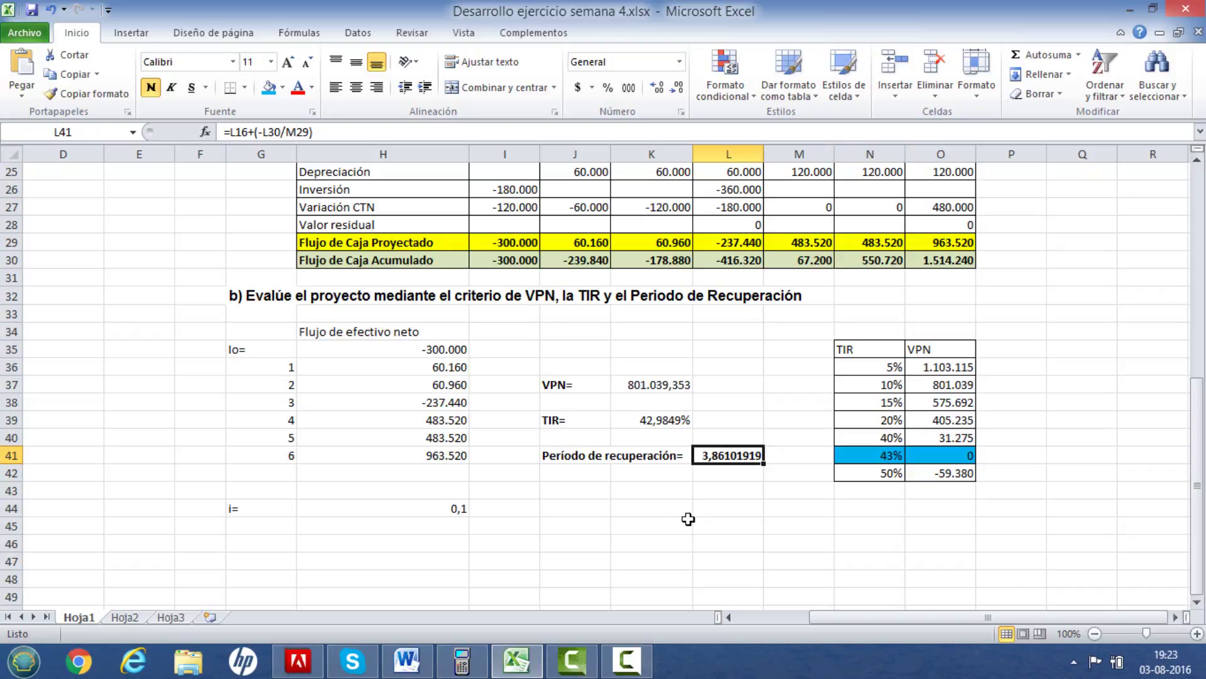
pyautogui.scroll(-5, 683, 499)
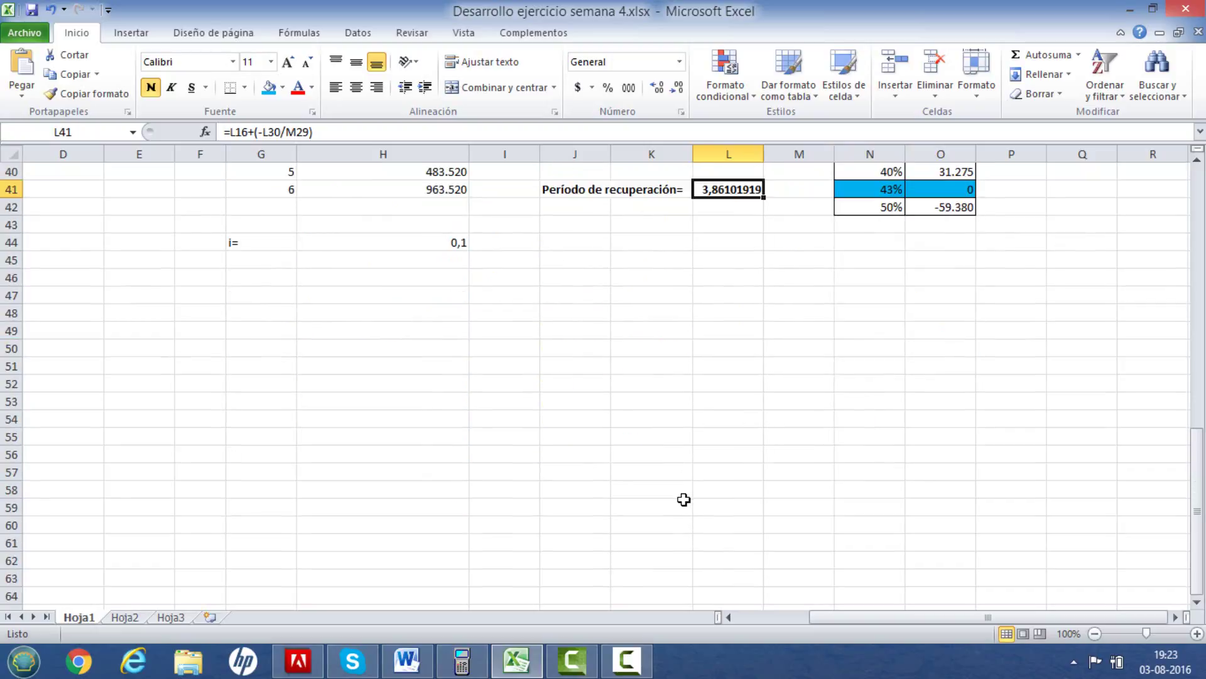
pyautogui.scroll(5, 684, 499)
pyautogui.scroll(2, 683, 500)
pyautogui.scroll(-2, 684, 499)
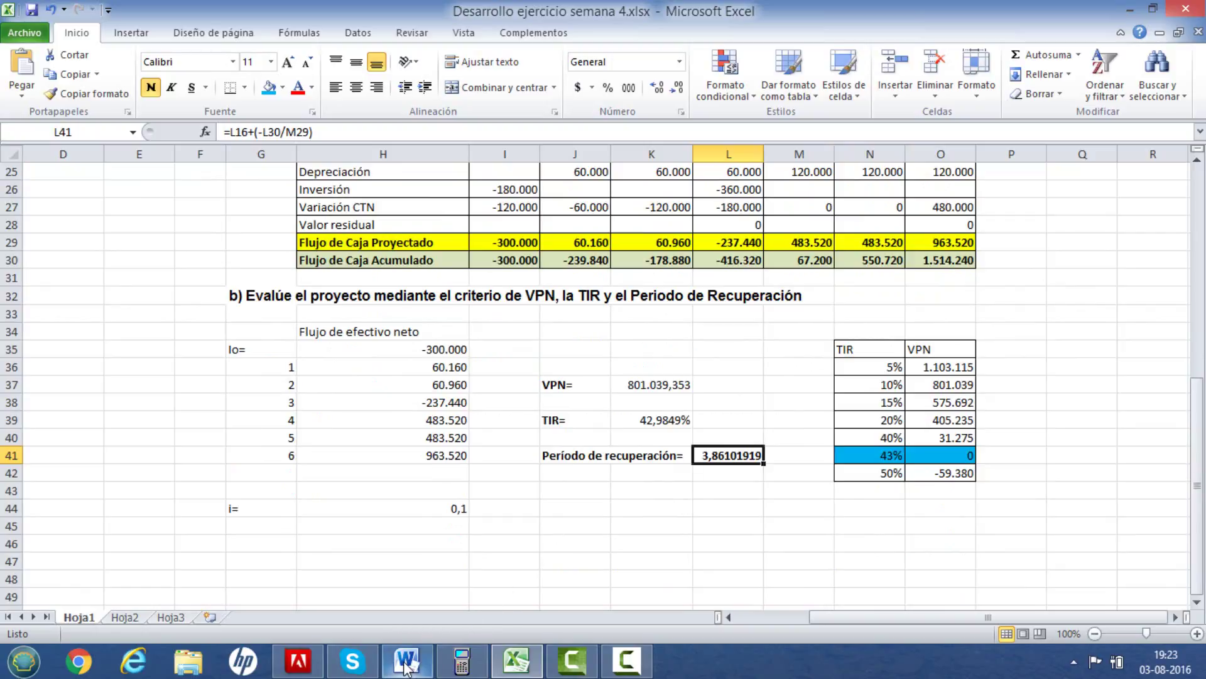
pyautogui.moveTo(407, 660)
pyautogui.click(405, 623)
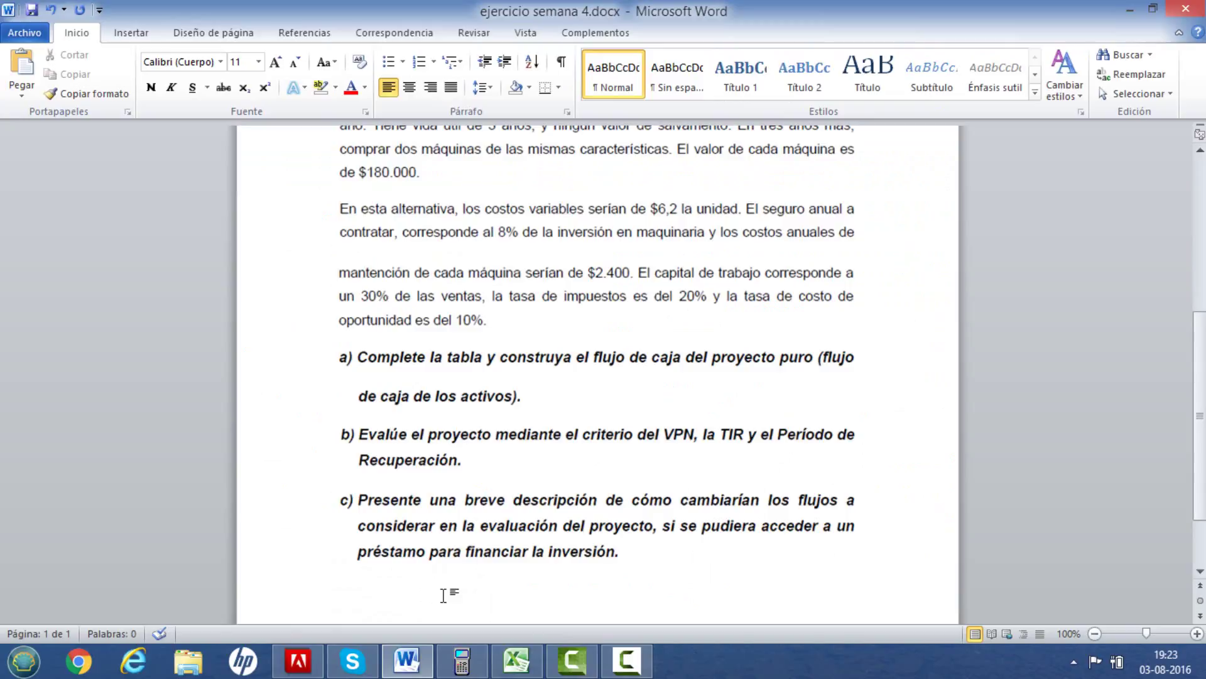
pyautogui.moveTo(527, 667)
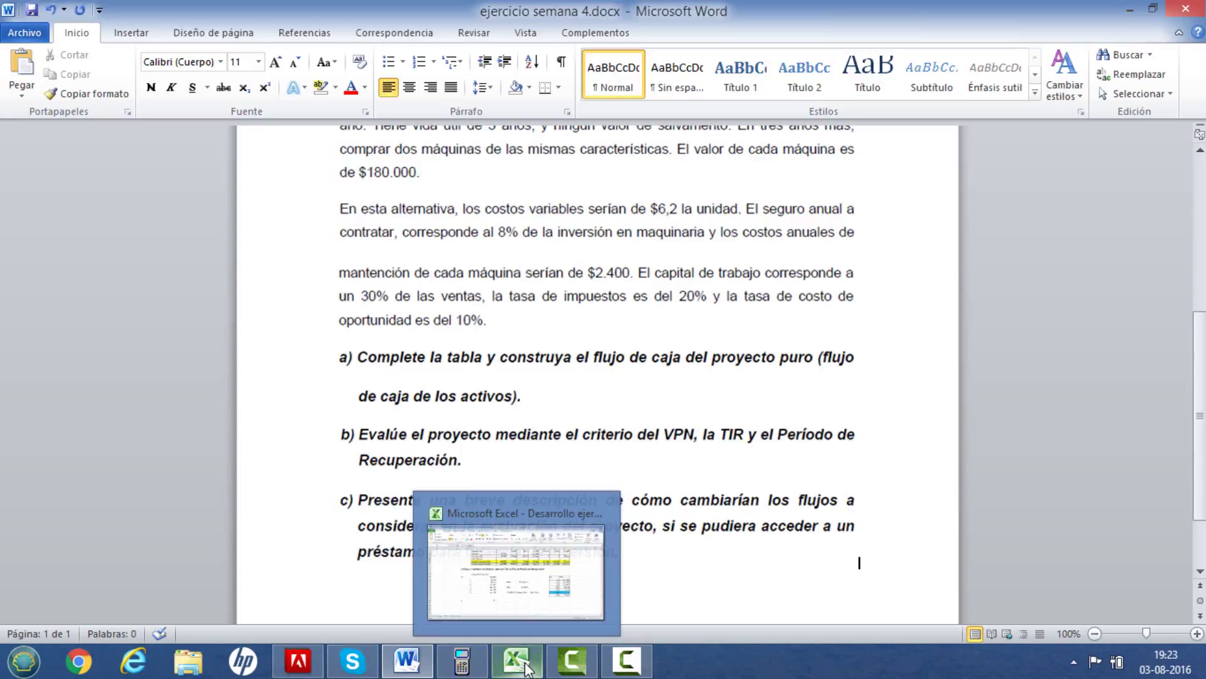
pyautogui.click(523, 604)
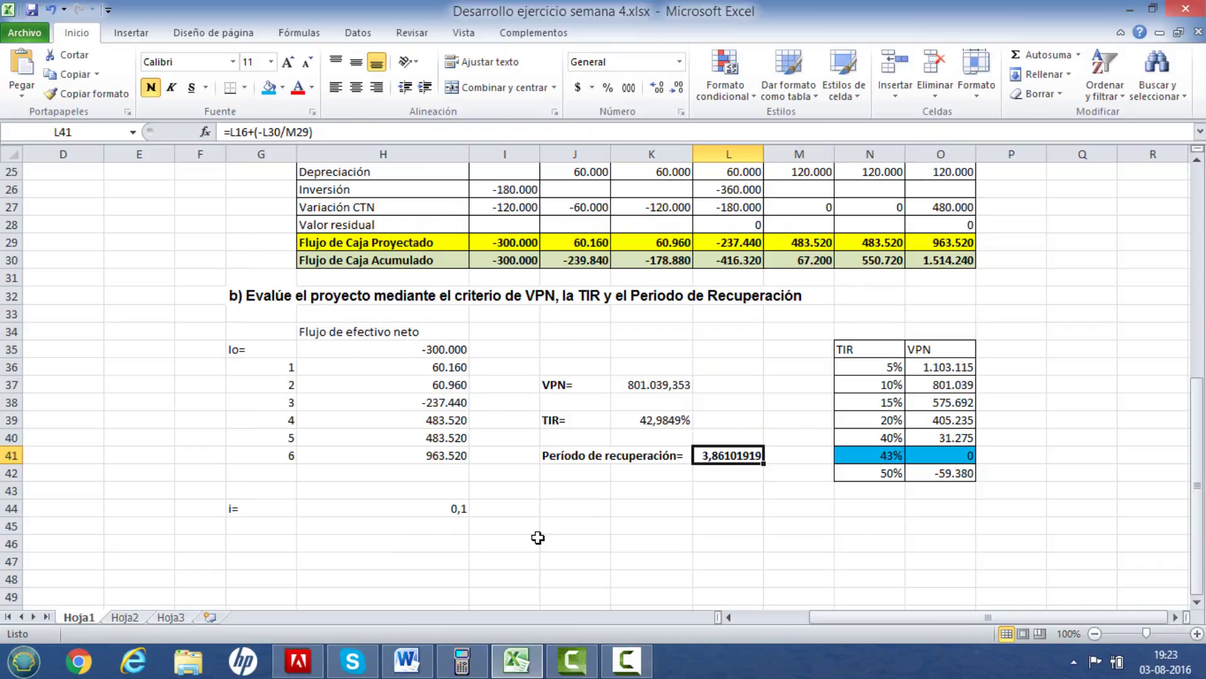
# Examine the Flujo de Caja operating and investment rows, the evaluation results, and the exercise data at the start of Hoja1.
pyautogui.scroll(4, 545, 506)
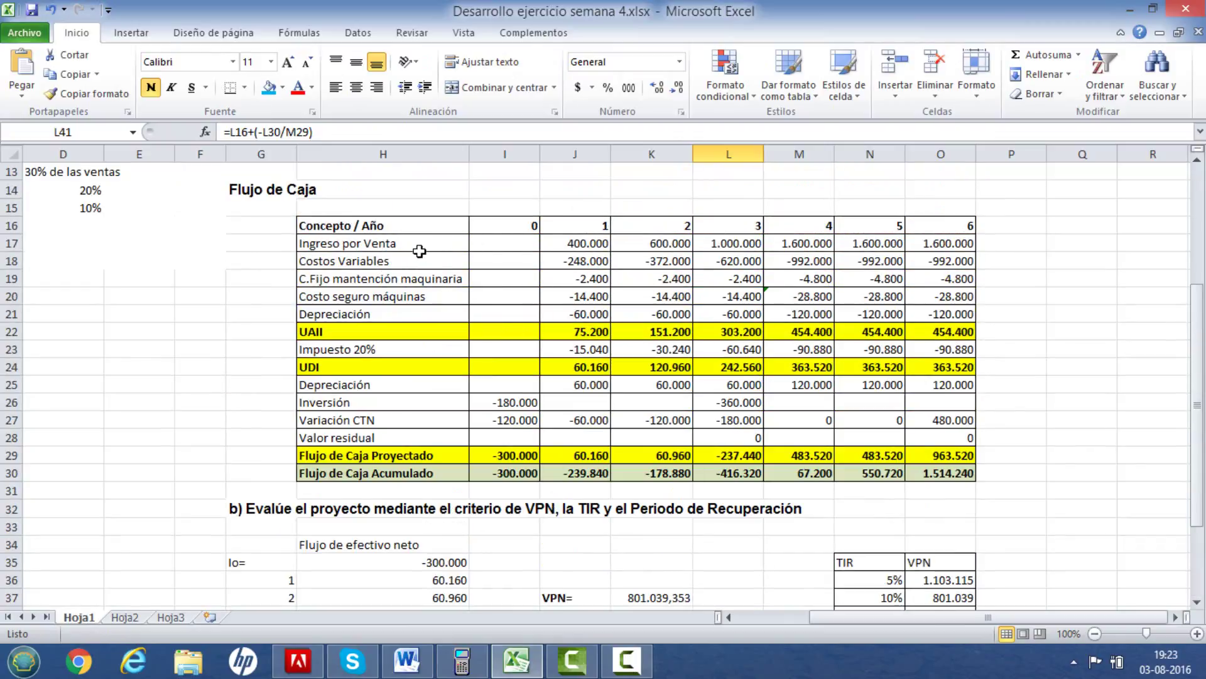
pyautogui.moveTo(388, 245); pyautogui.dragTo(899, 314)
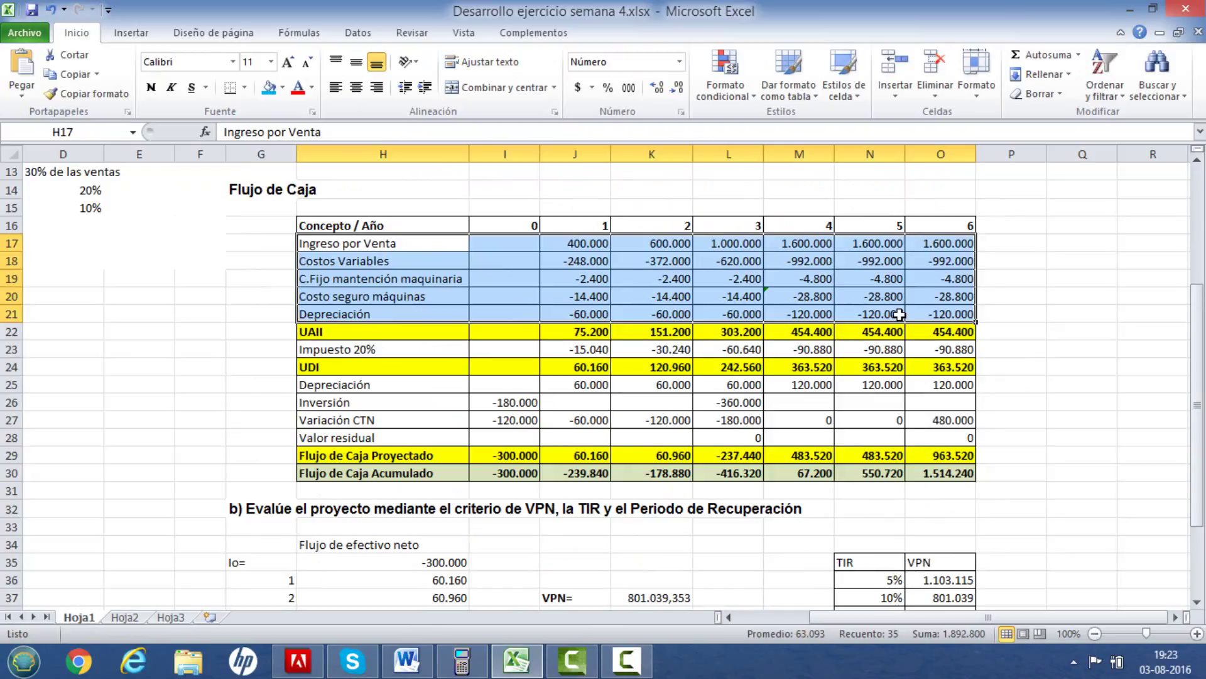
pyautogui.moveTo(383, 402); pyautogui.dragTo(547, 398)
pyautogui.click(251, 403)
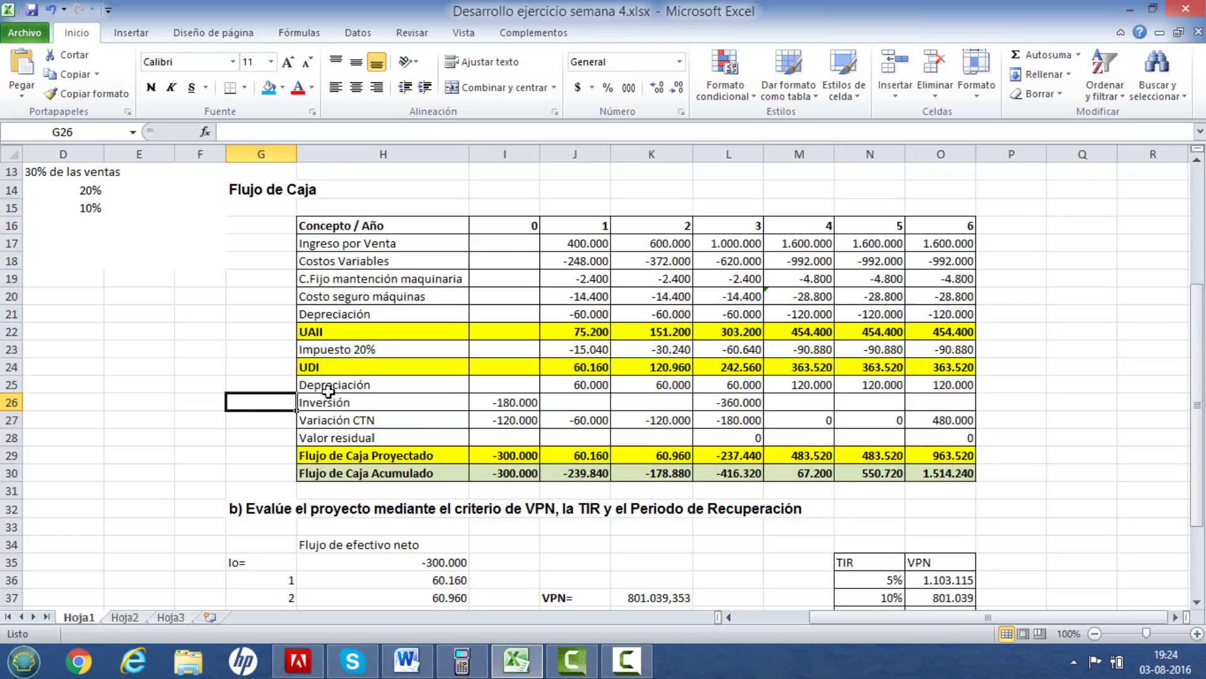
pyautogui.scroll(-6, 330, 397)
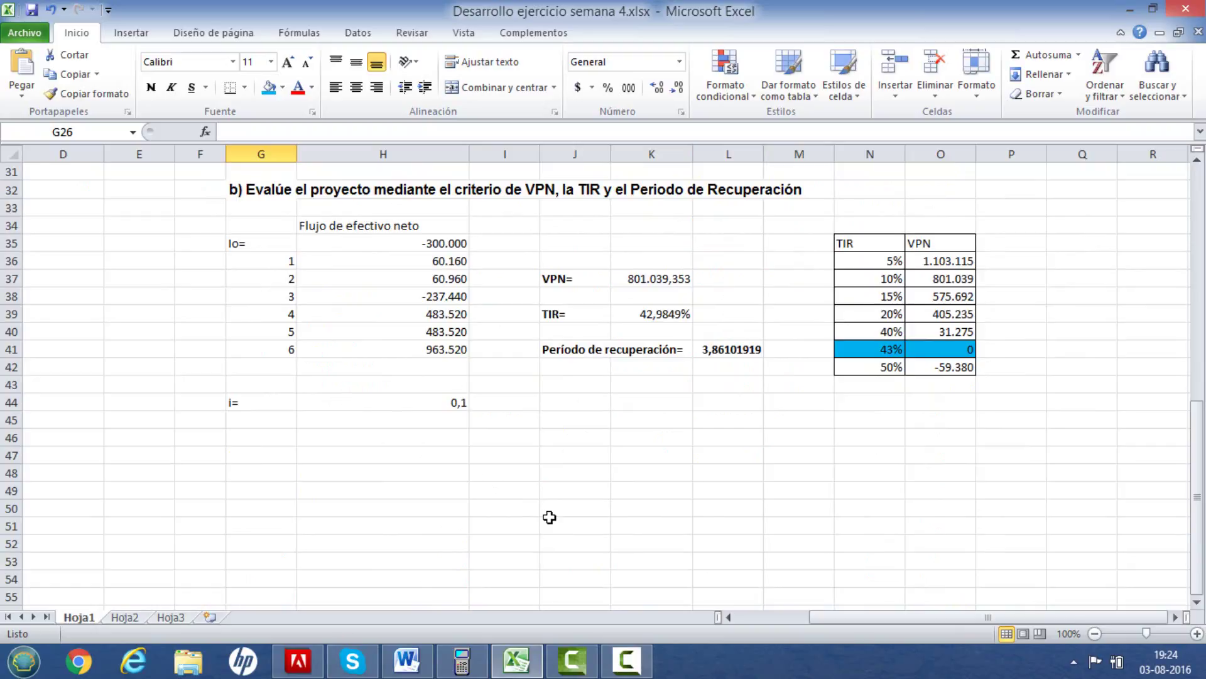
pyautogui.scroll(2, 549, 515)
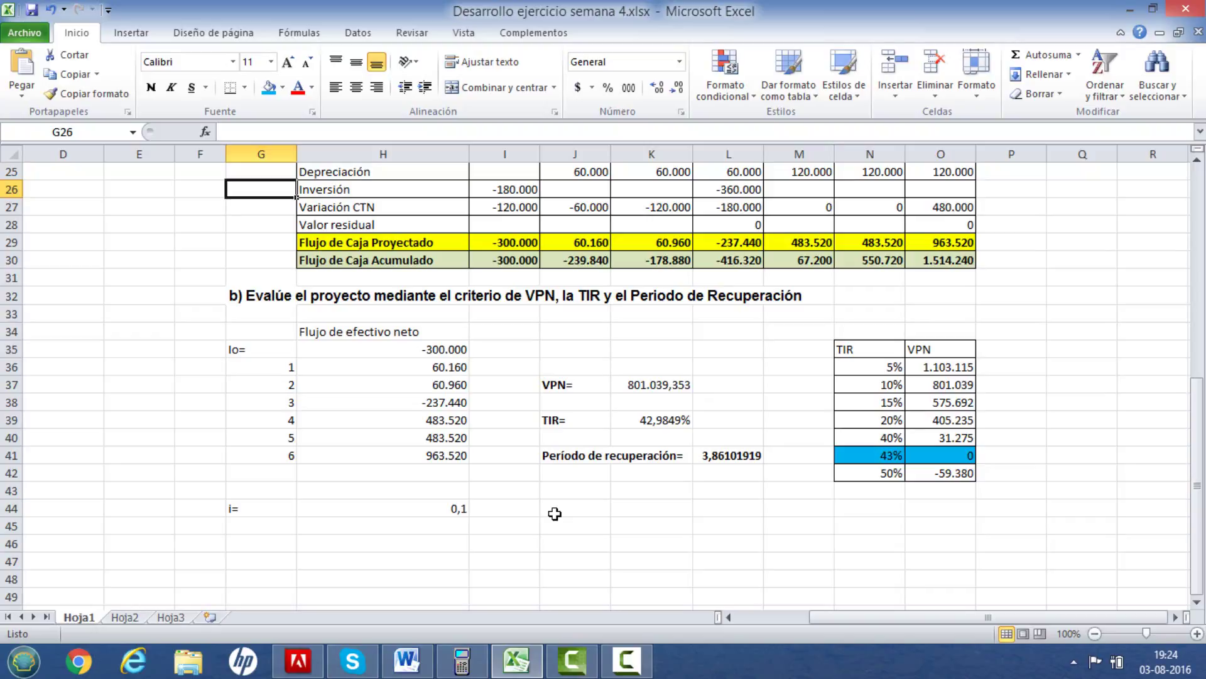
pyautogui.scroll(8, 553, 509)
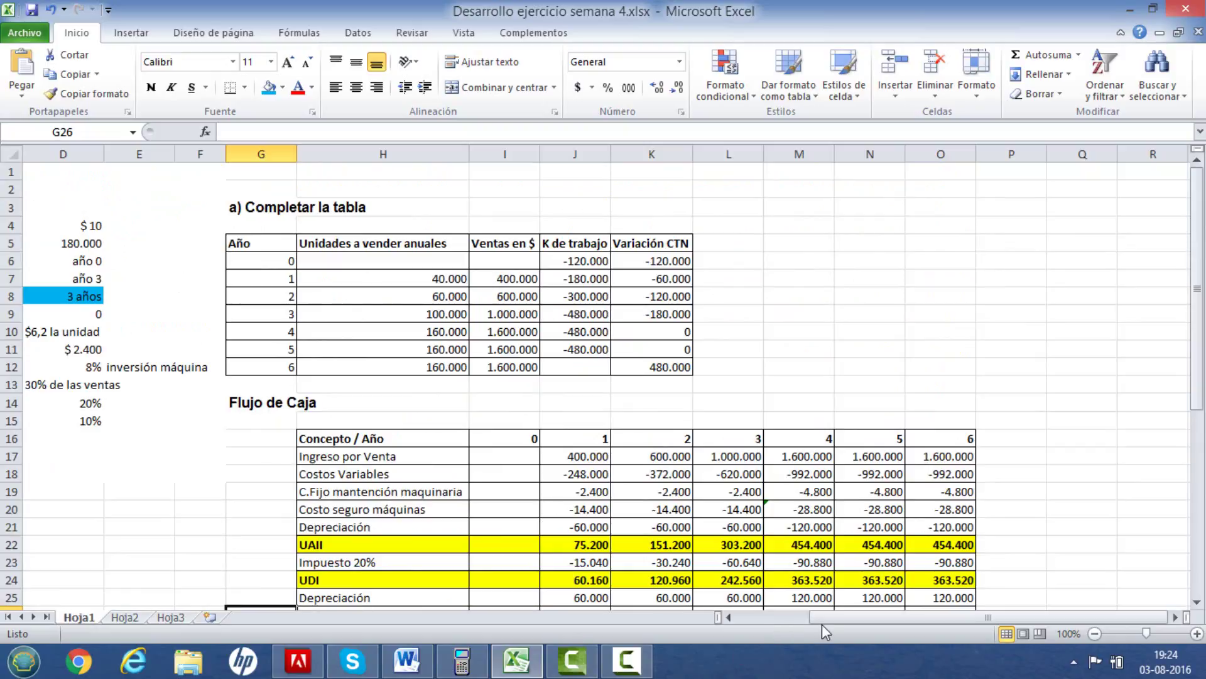
pyautogui.moveTo(815, 616); pyautogui.dragTo(753, 616)
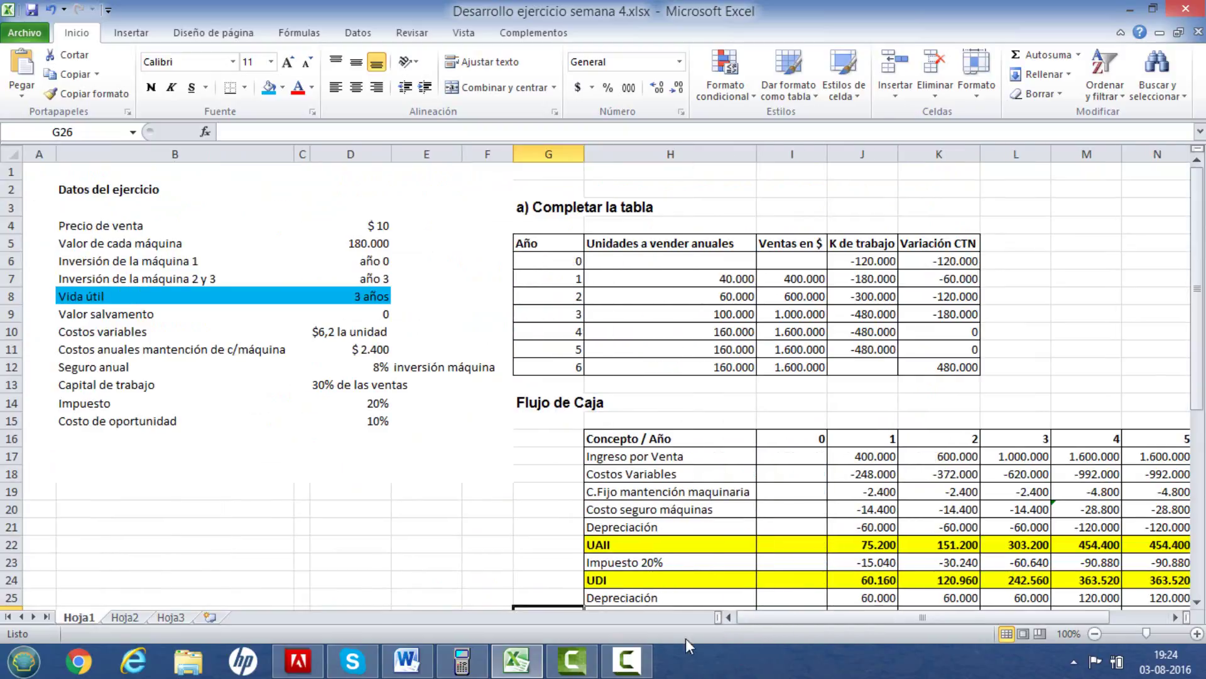
pyautogui.click(666, 622)
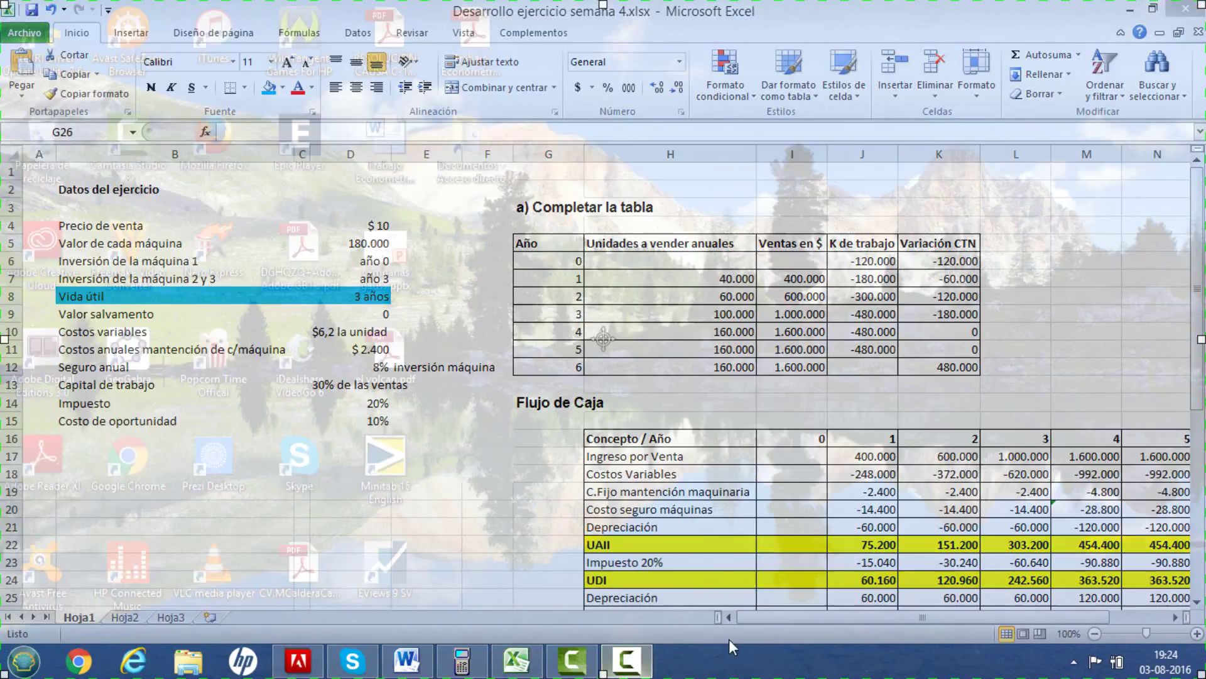